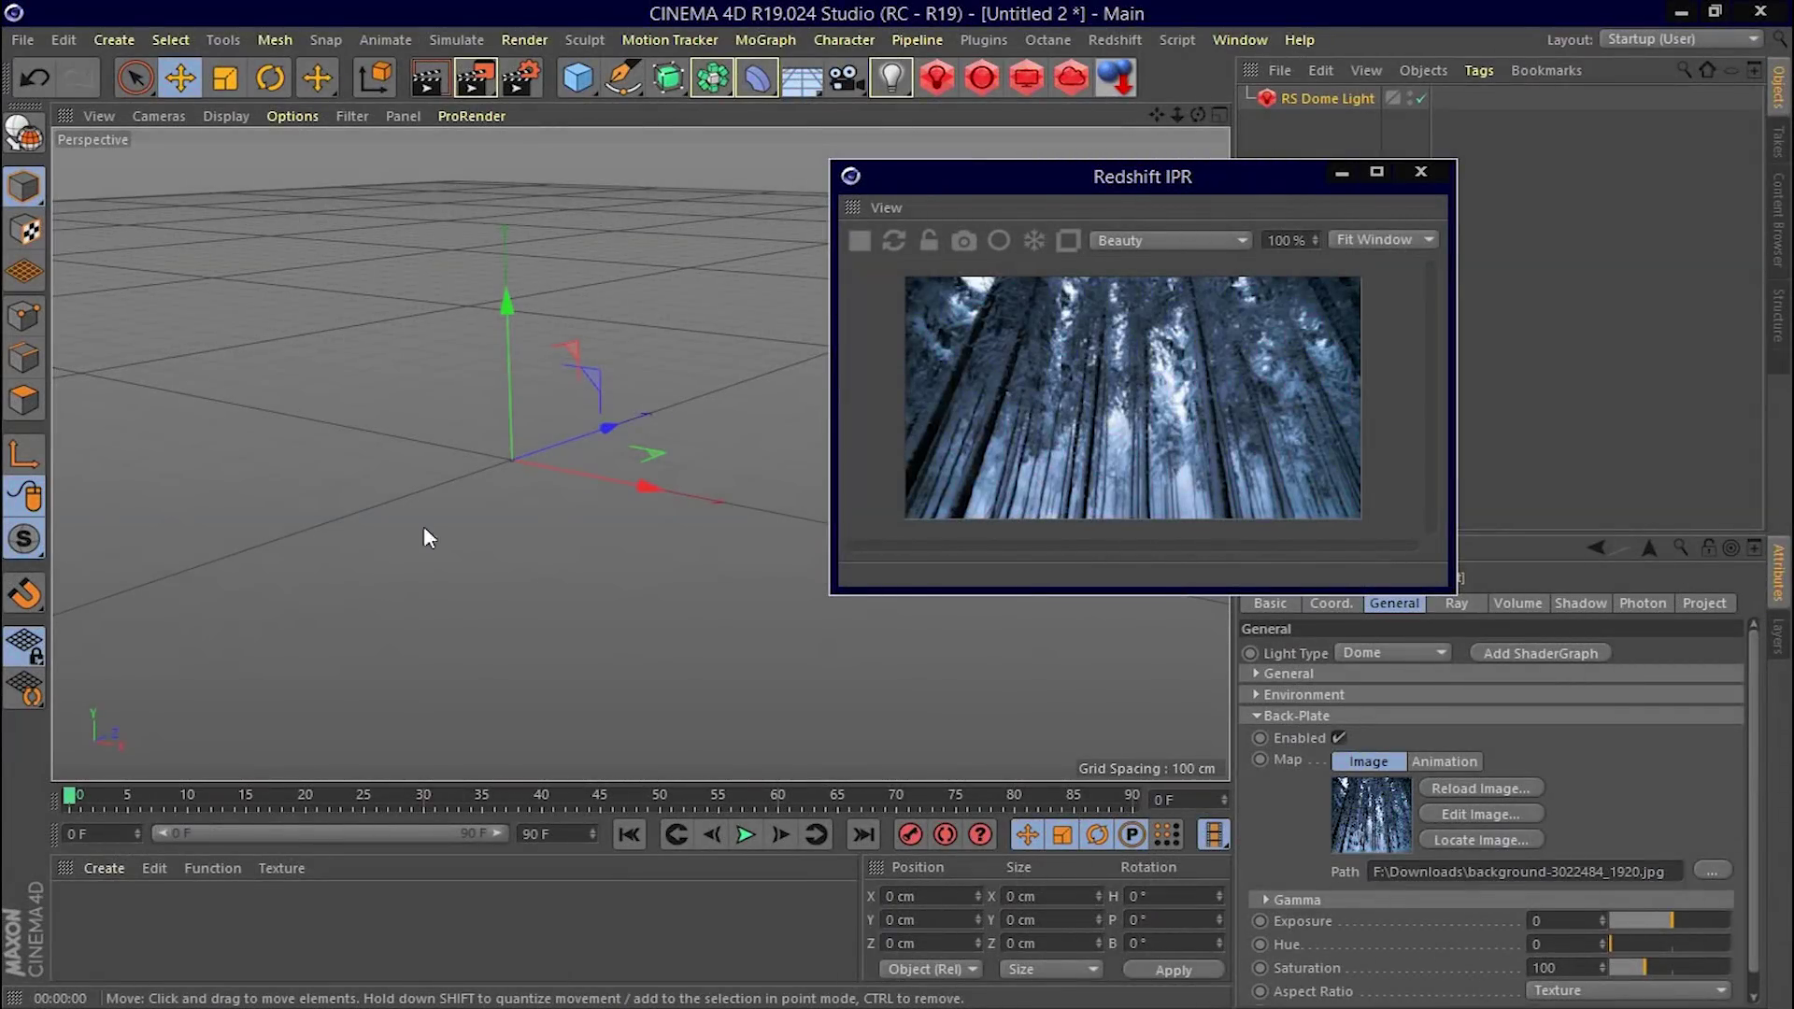
Move the Redshift IPR preview window aside and close it, leaving only the RS Dome Light scene
{"action": "left_click", "coordinate": [1243, 176]}
{"action": "mouse_move", "coordinate": [1243, 176]}
{"action": "left_mouse_down"}
{"action": "mouse_move", "coordinate": [967, 174]}
{"action": "mouse_move", "coordinate": [1219, 191]}
{"action": "mouse_move", "coordinate": [1223, 222]}
{"action": "left_mouse_up"}
{"action": "left_click", "coordinate": [1415, 221]}
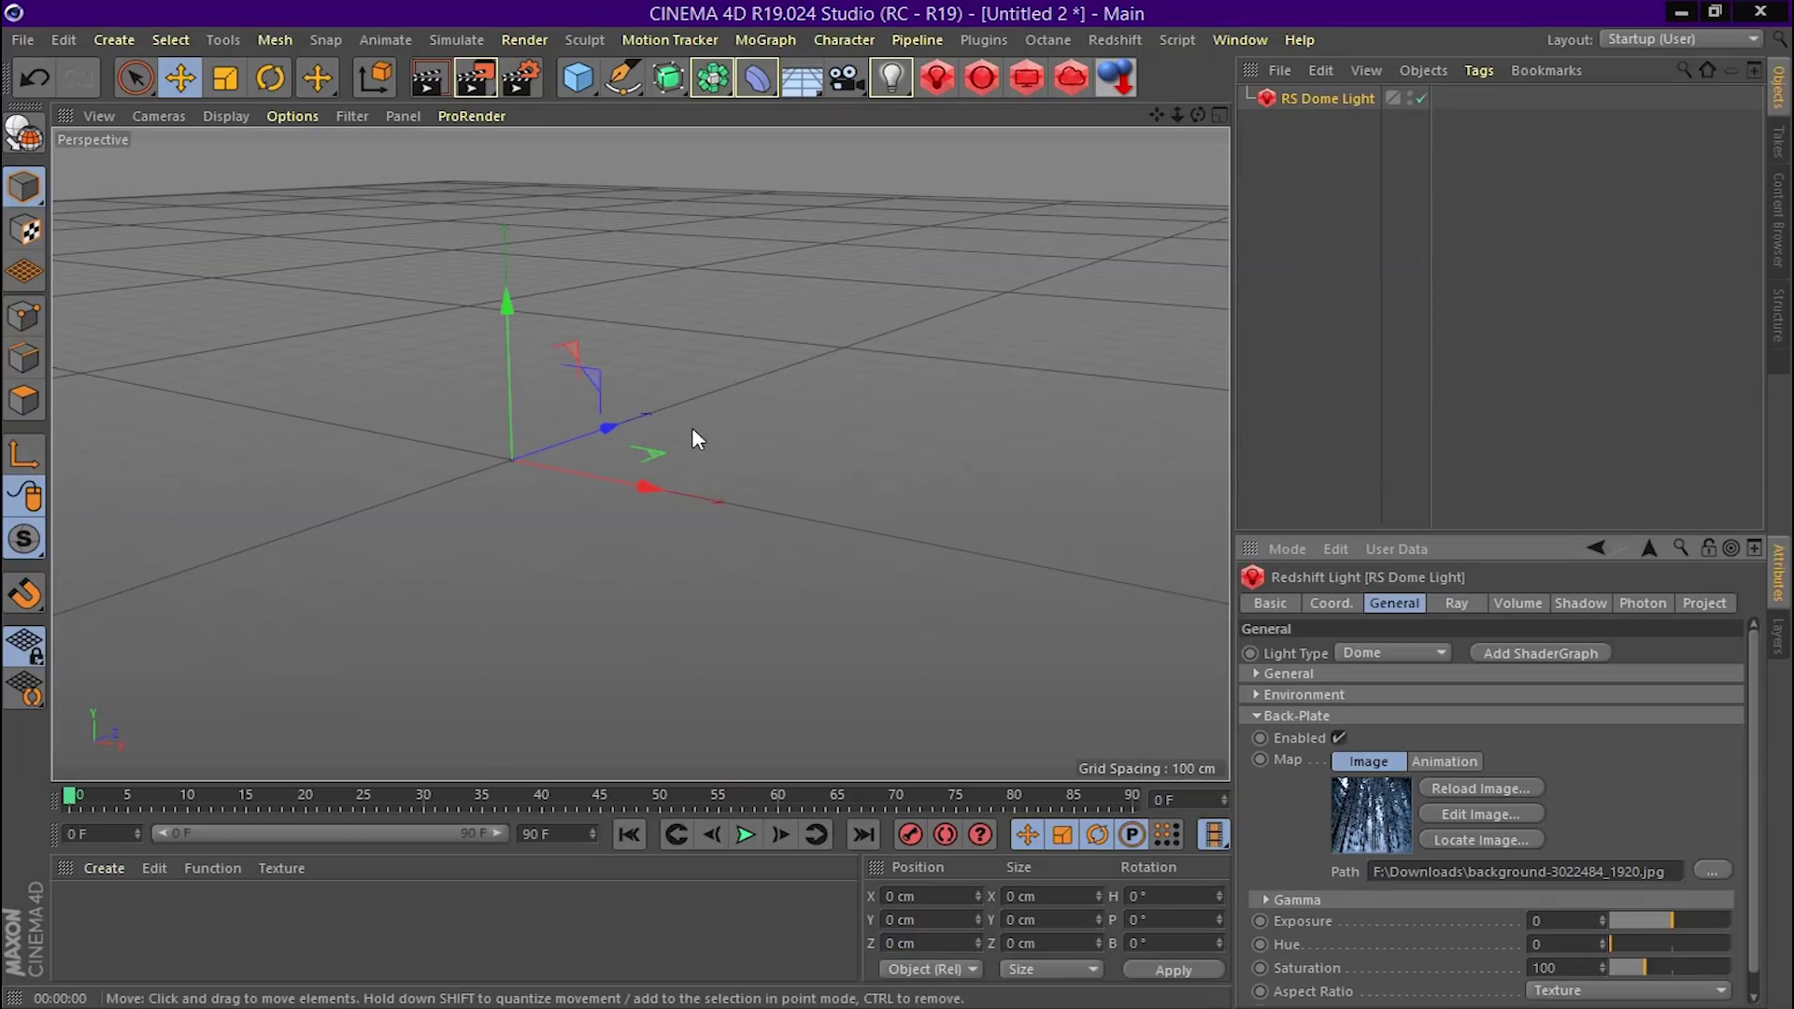
Add a Text spline reading BLUEFOX and orbit the view to look down on it
{"action": "left_click", "coordinate": [615, 85]}
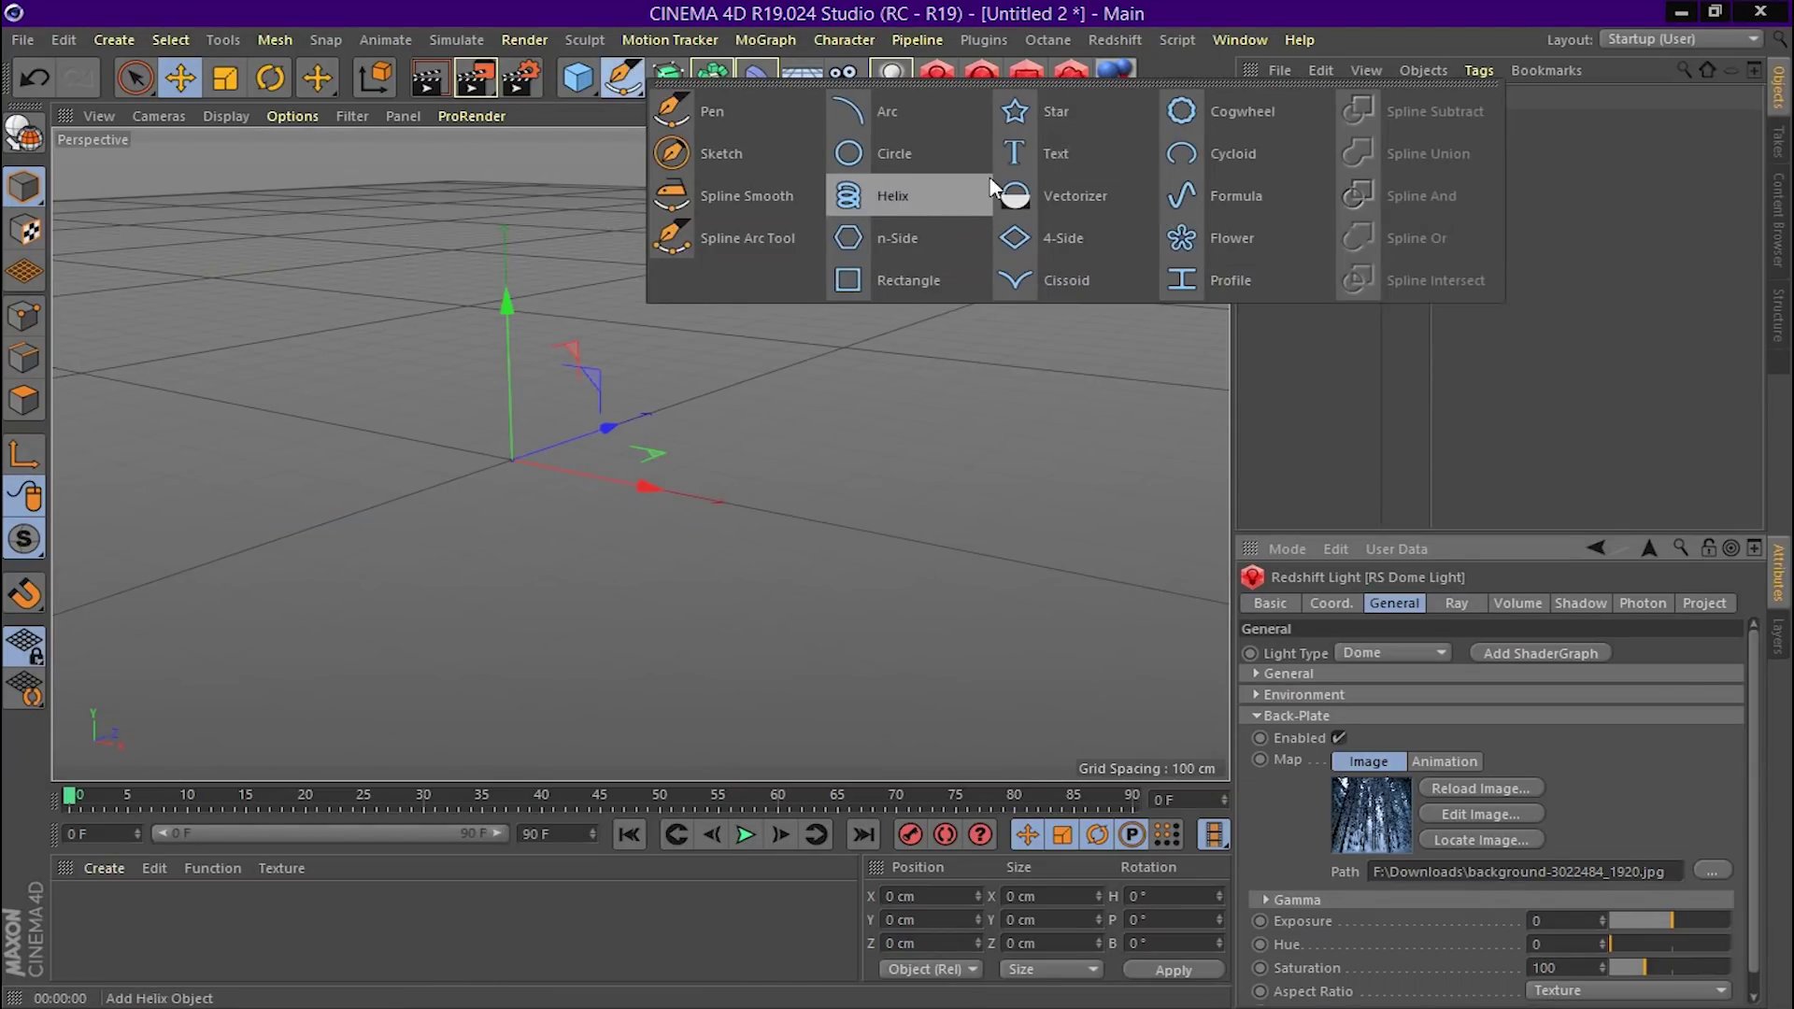
{"action": "left_click", "coordinate": [1037, 154]}
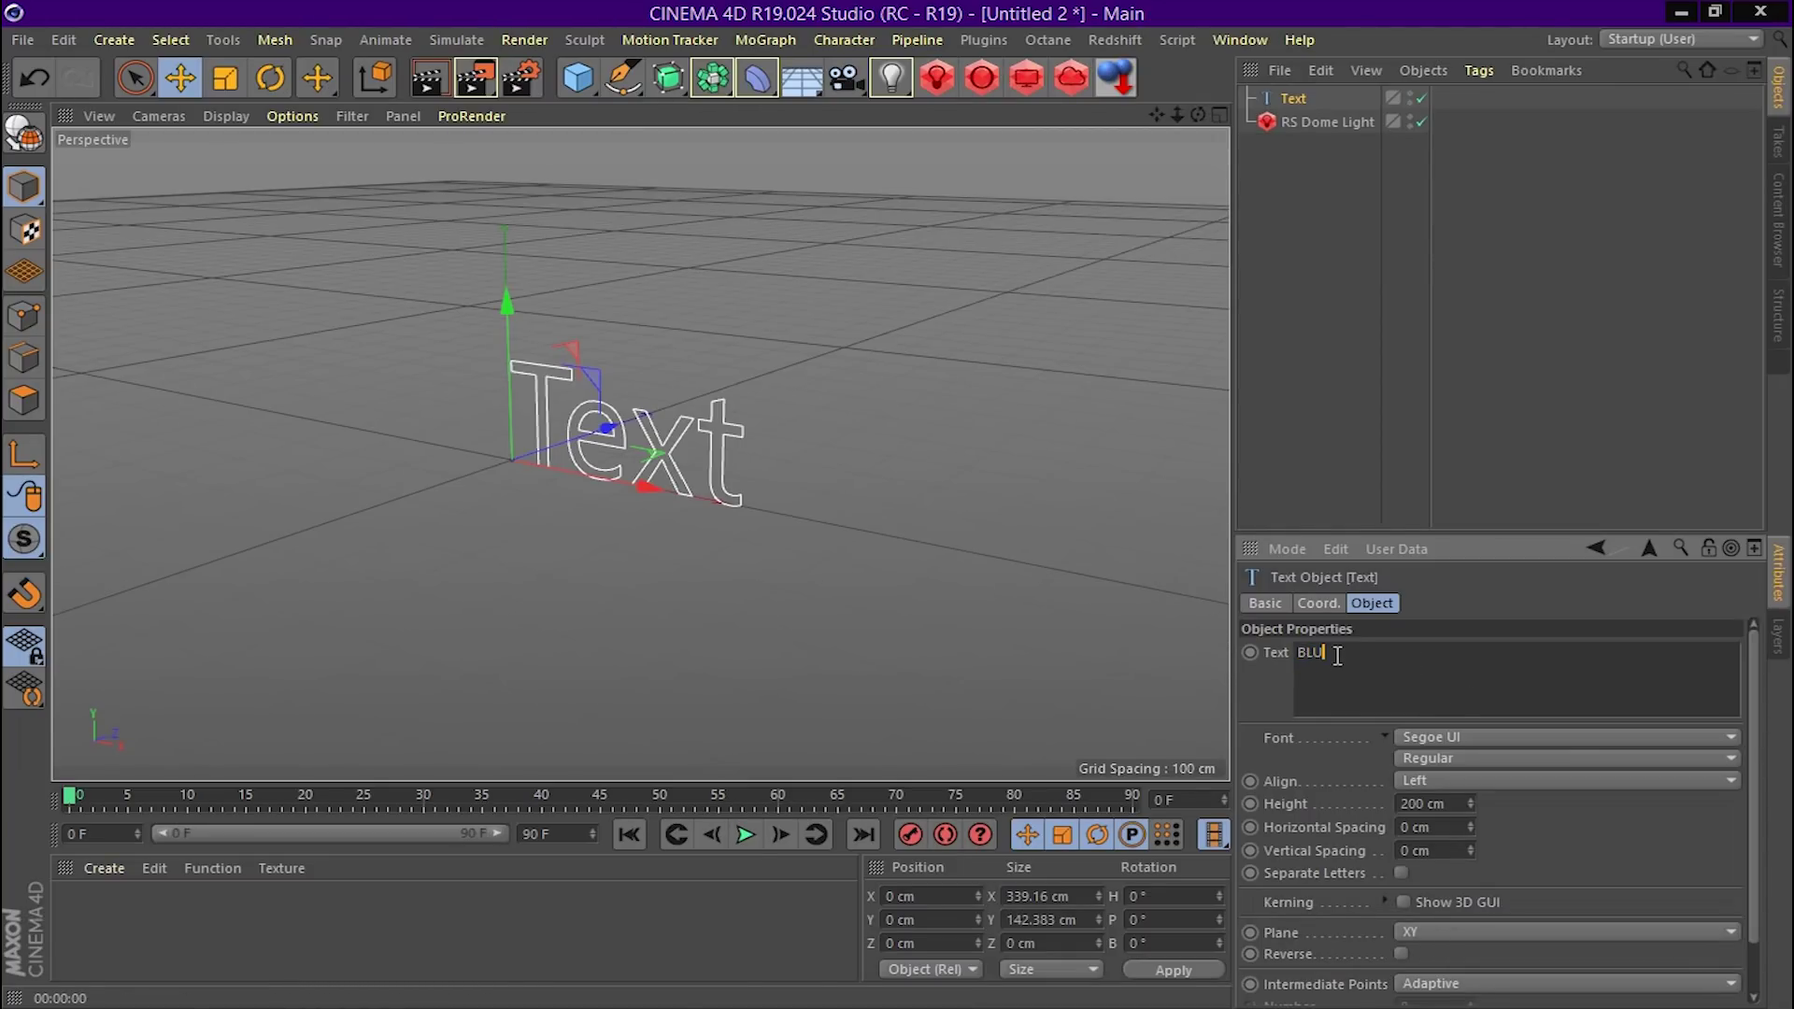
{"action": "type", "text": "BLUEFOX"}
{"action": "left_click", "coordinate": [1332, 365]}
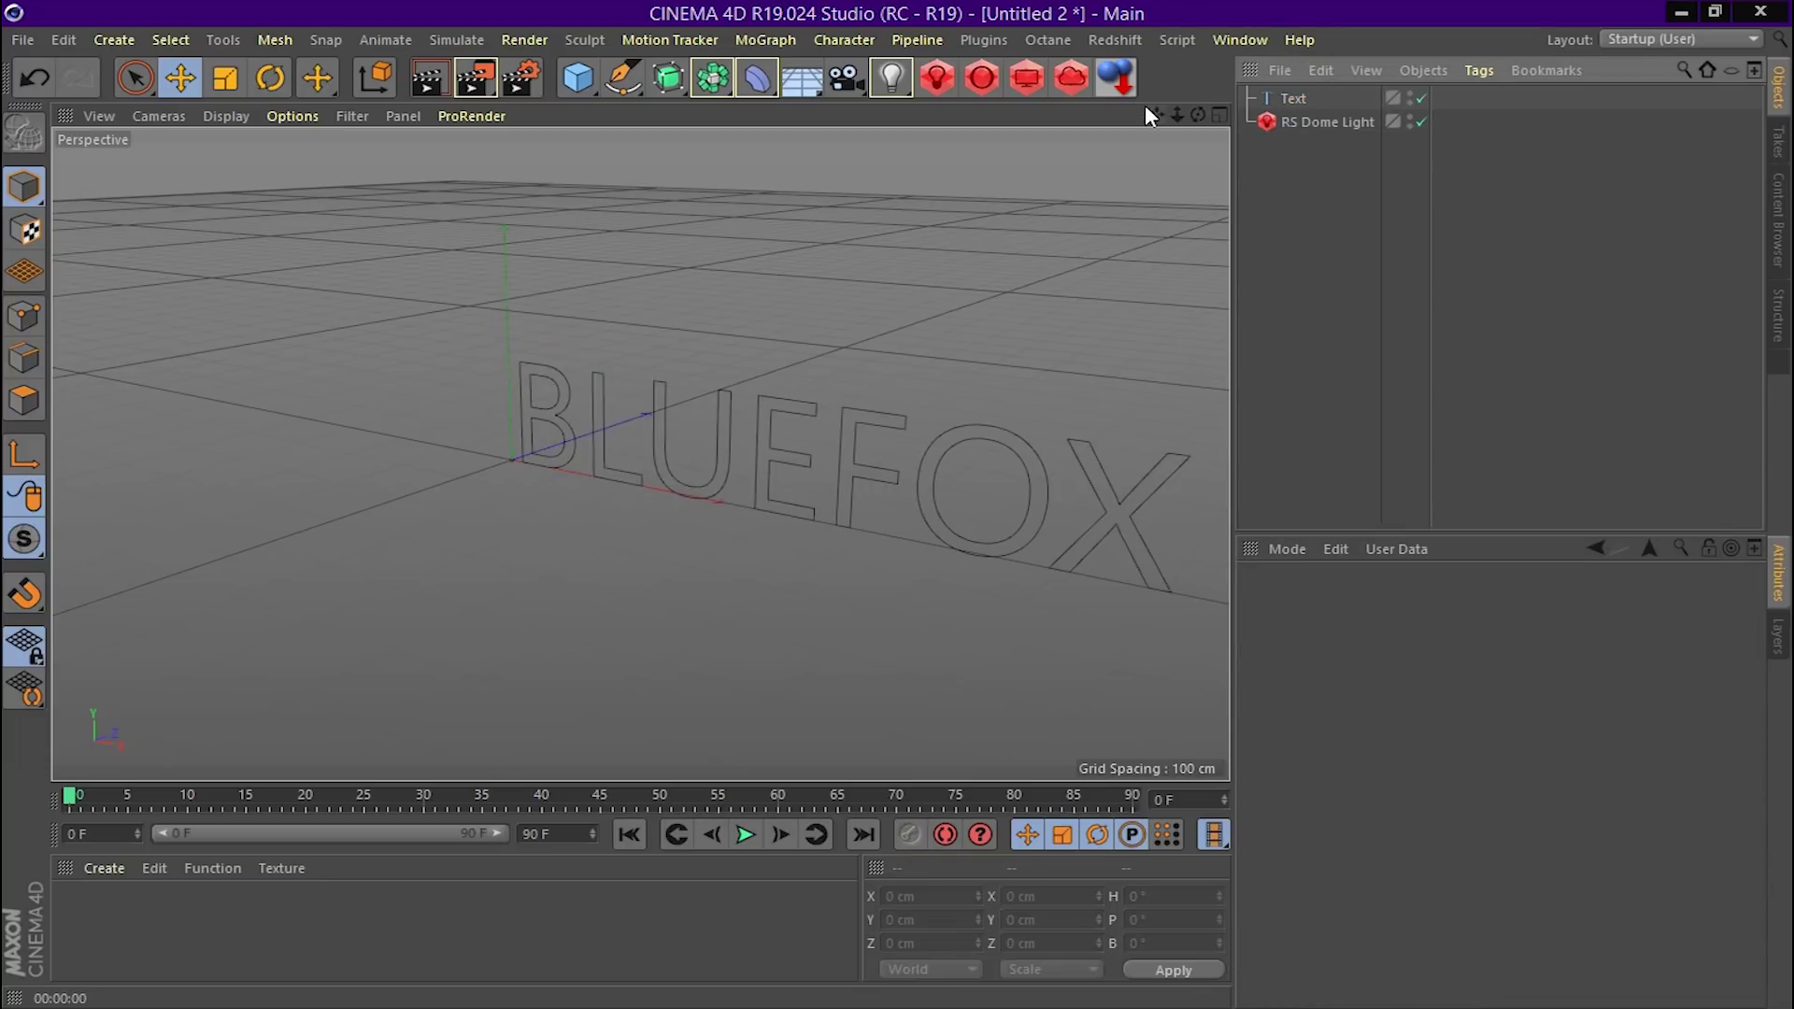
{"action": "left_click_drag", "start_coordinate": [1156, 114], "coordinate": [1198, 114]}
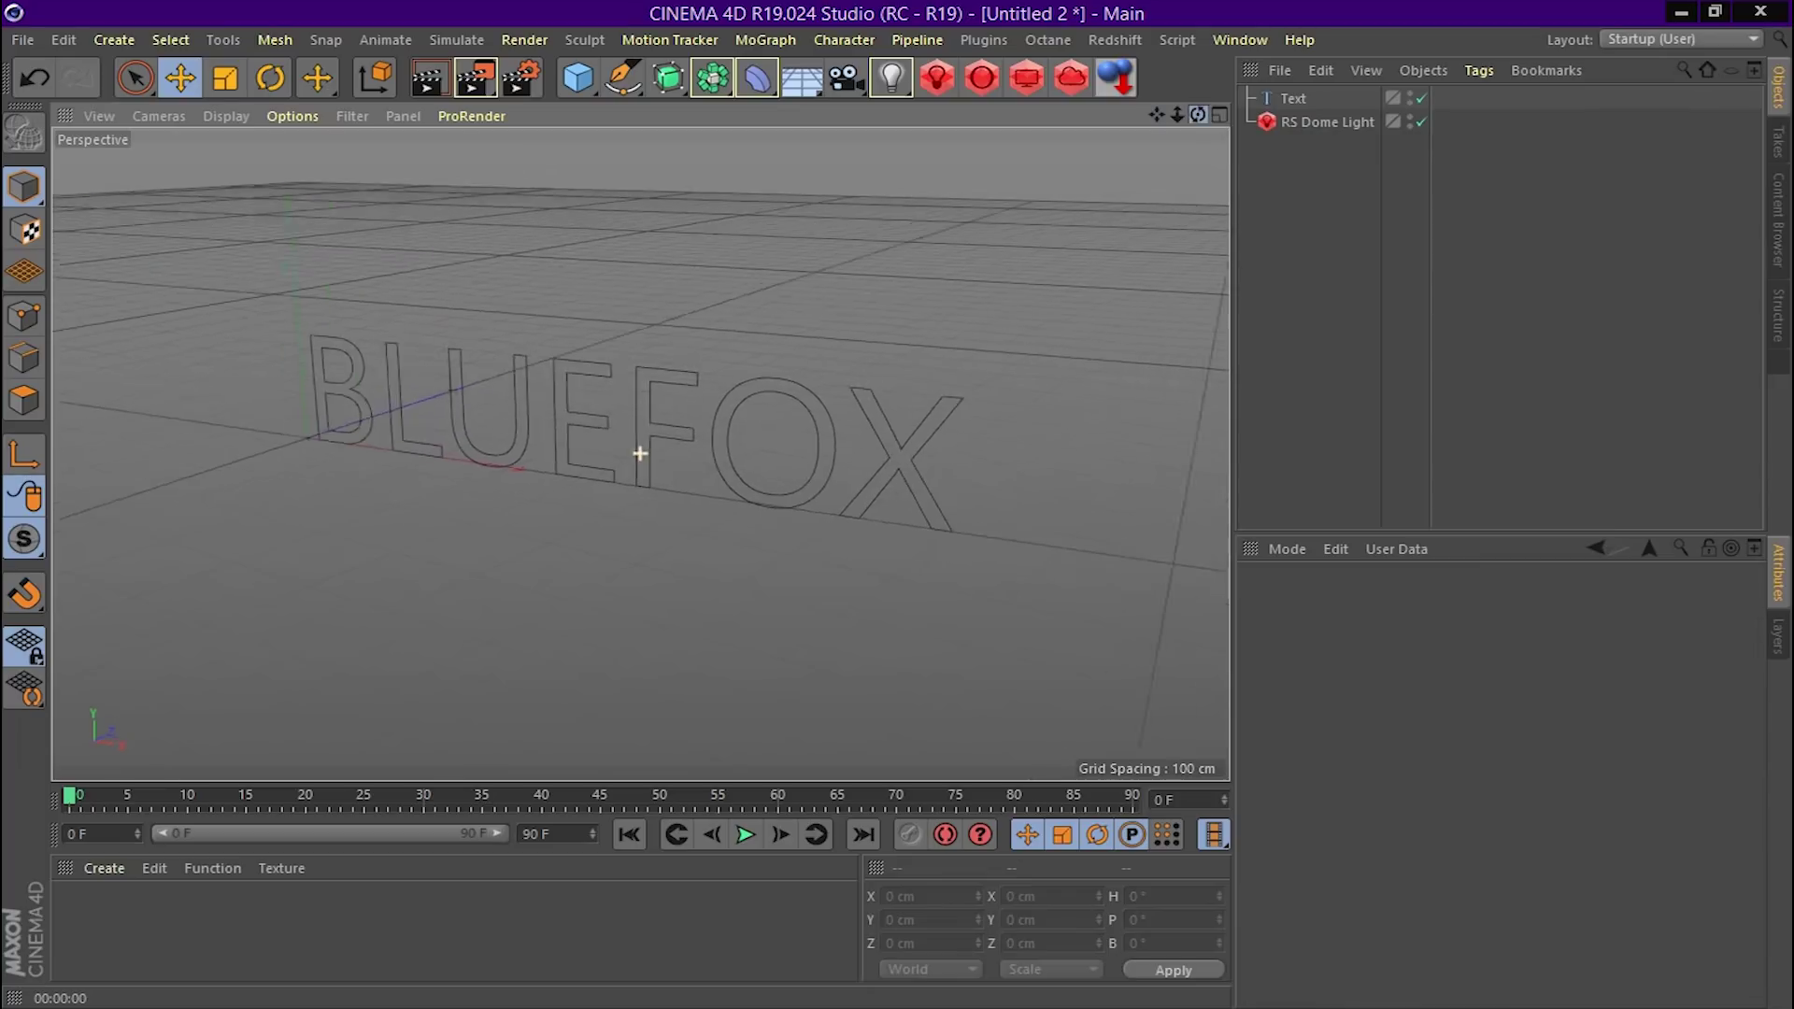
{"action": "left_click_drag", "start_coordinate": [639, 453], "coordinate": [902, 195], "text": "alt"}
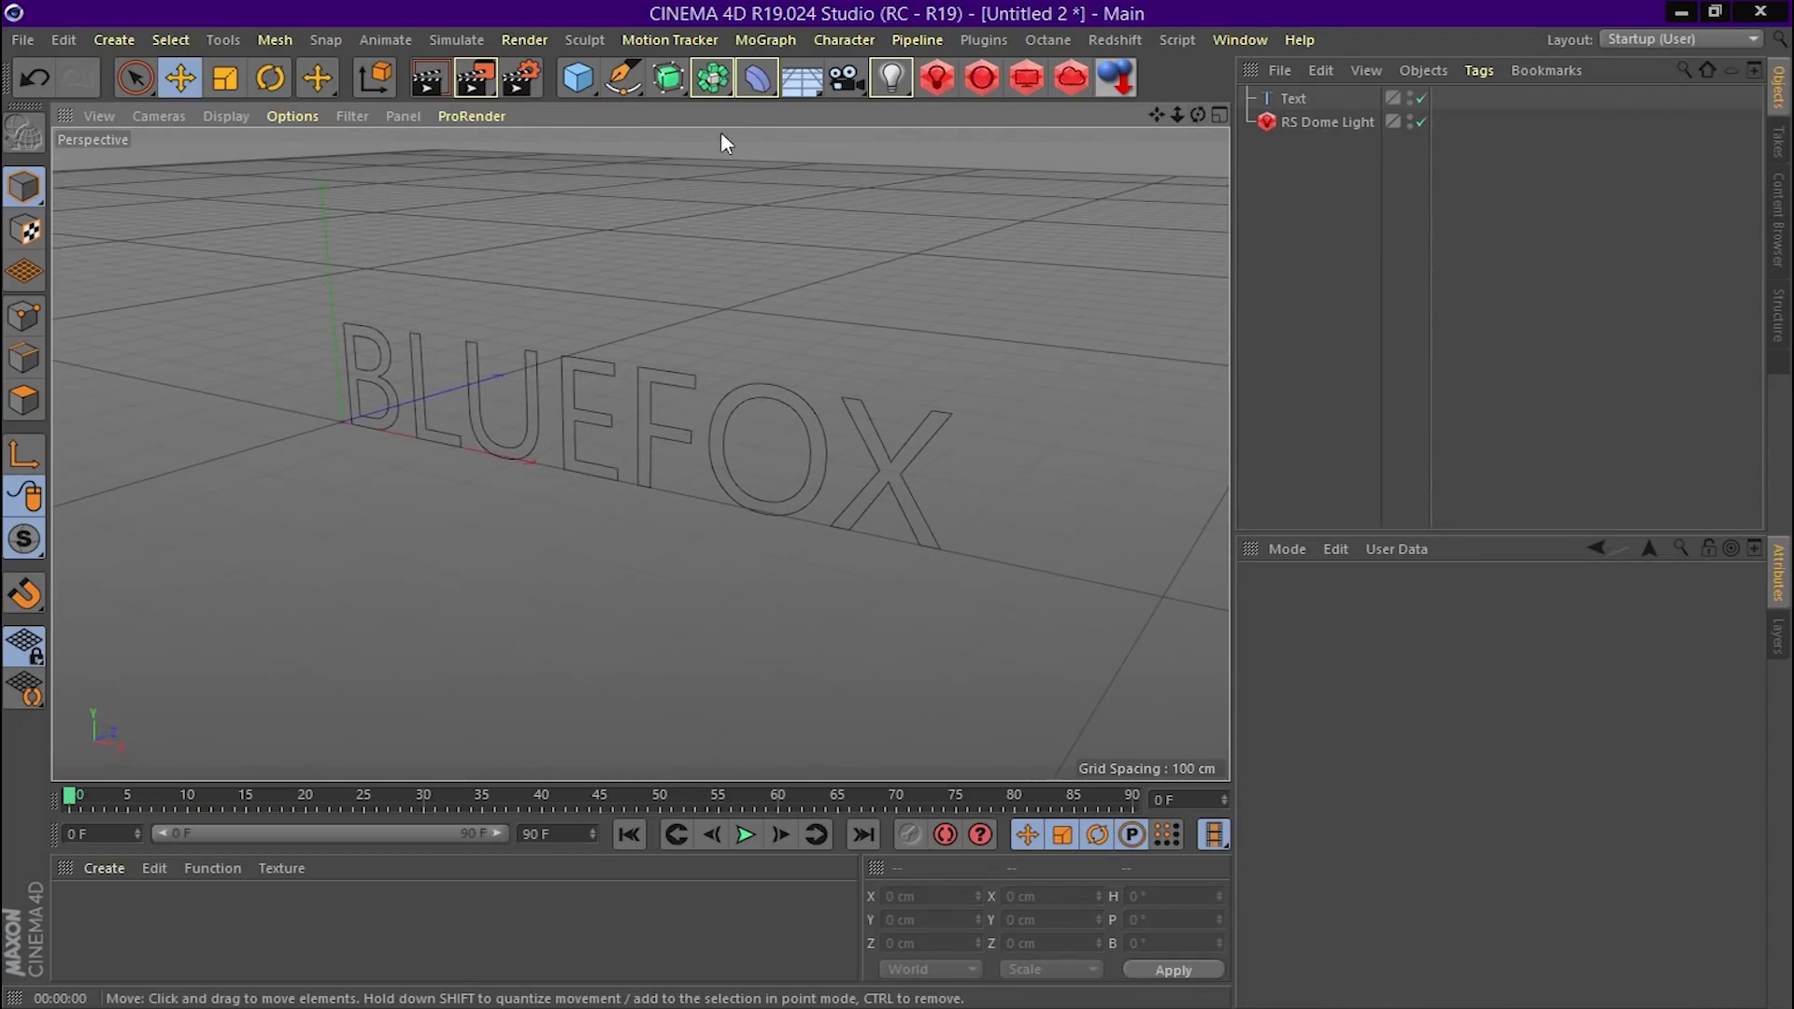
{"action": "left_click", "coordinate": [666, 79]}
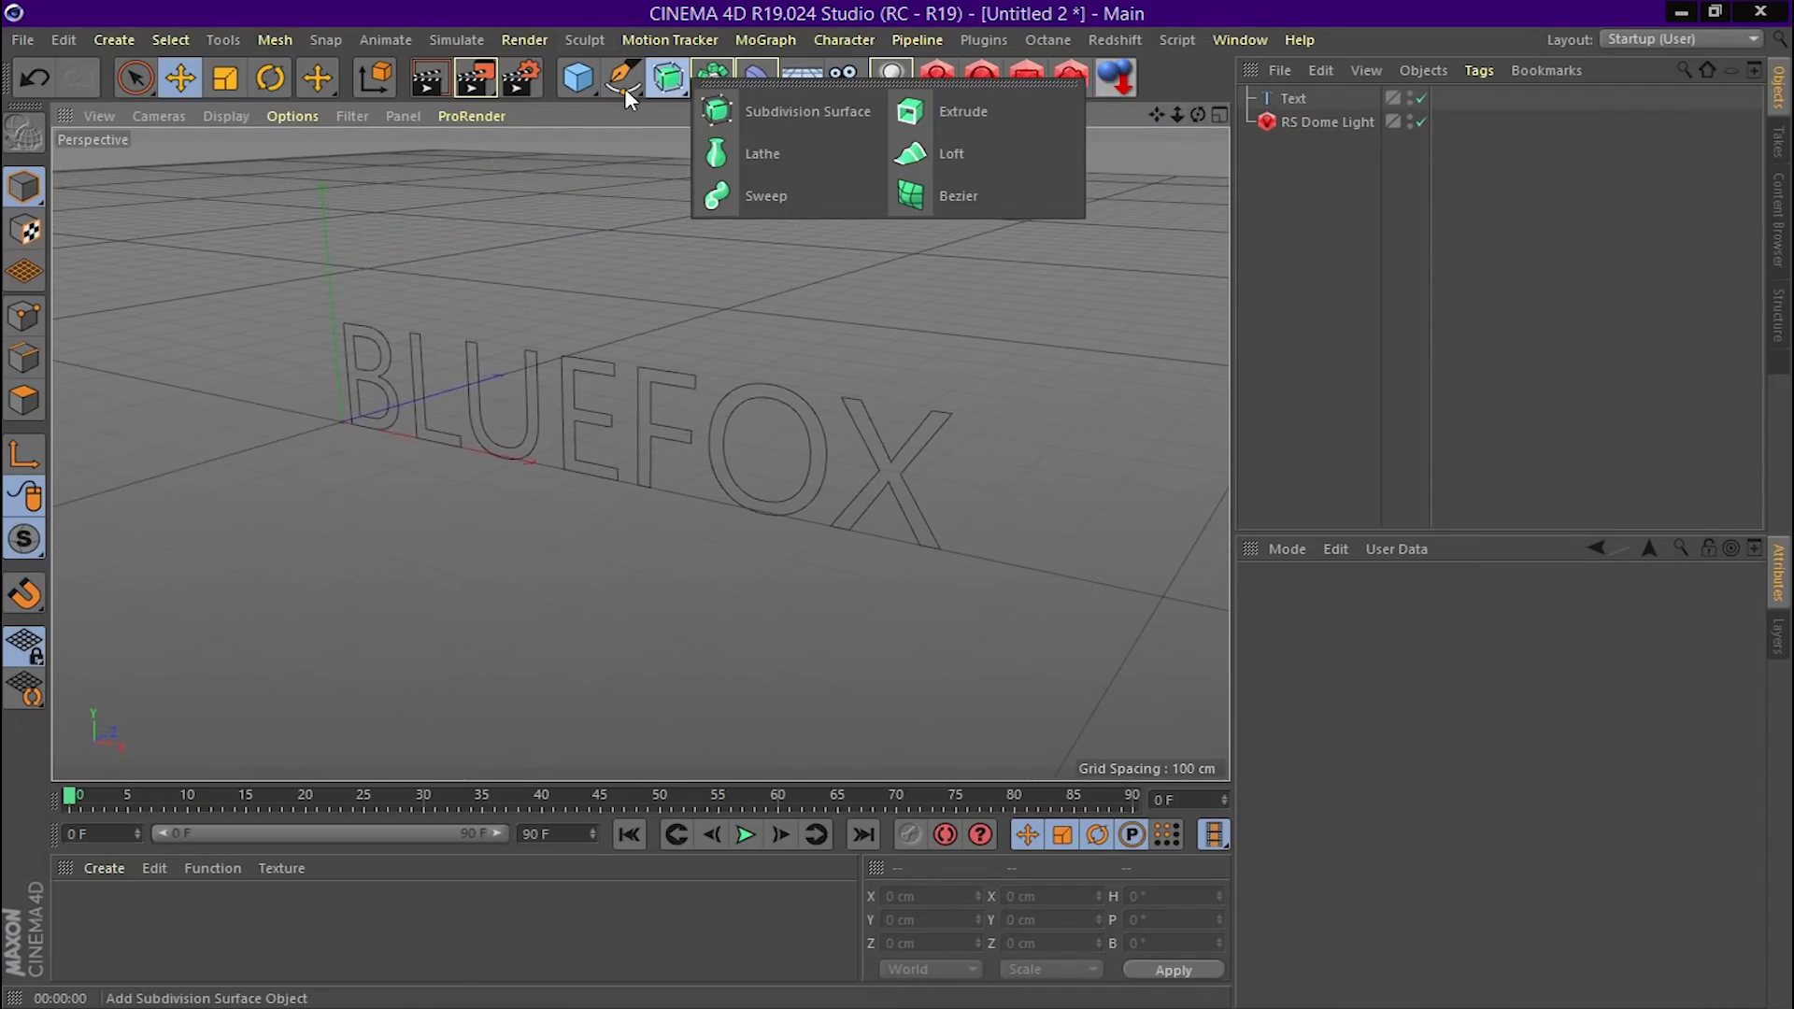
Add a Metaball and make the BLUEFOX text its child
{"action": "left_click", "coordinate": [624, 82]}
{"action": "left_click", "coordinate": [724, 70]}
{"action": "left_click", "coordinate": [821, 183]}
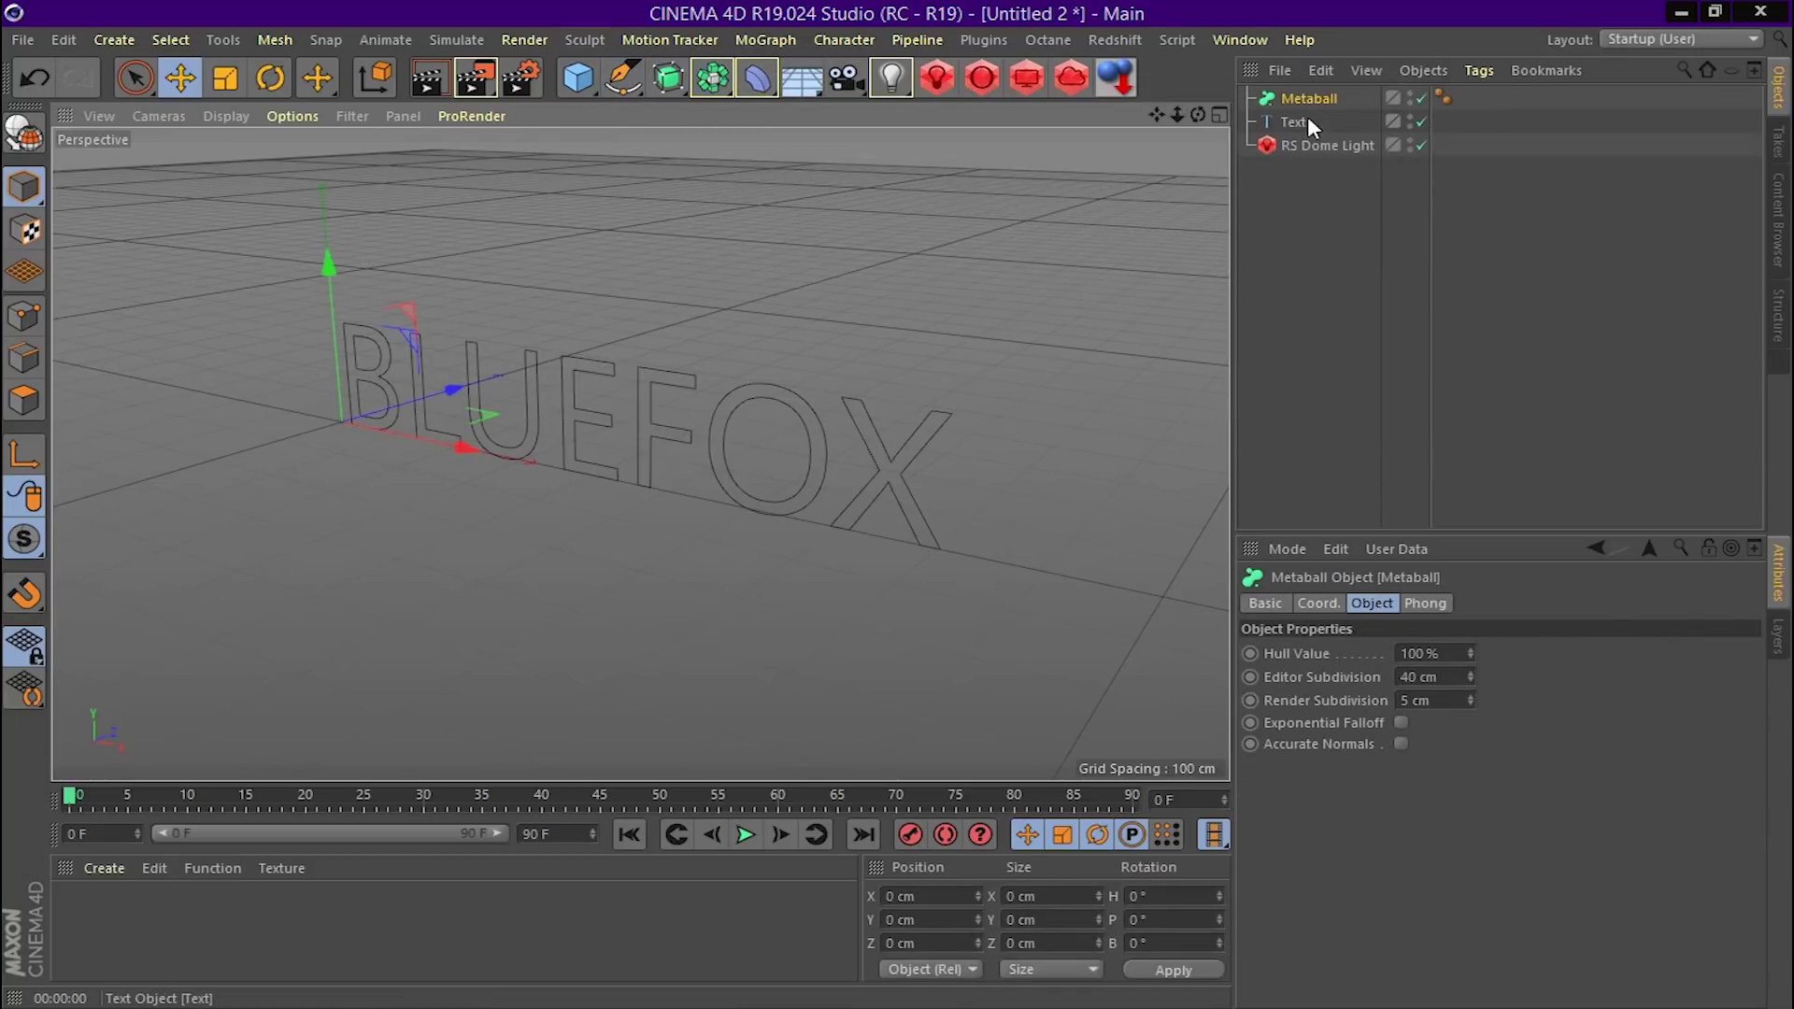
{"action": "left_click_drag", "start_coordinate": [1308, 121], "coordinate": [1301, 97]}
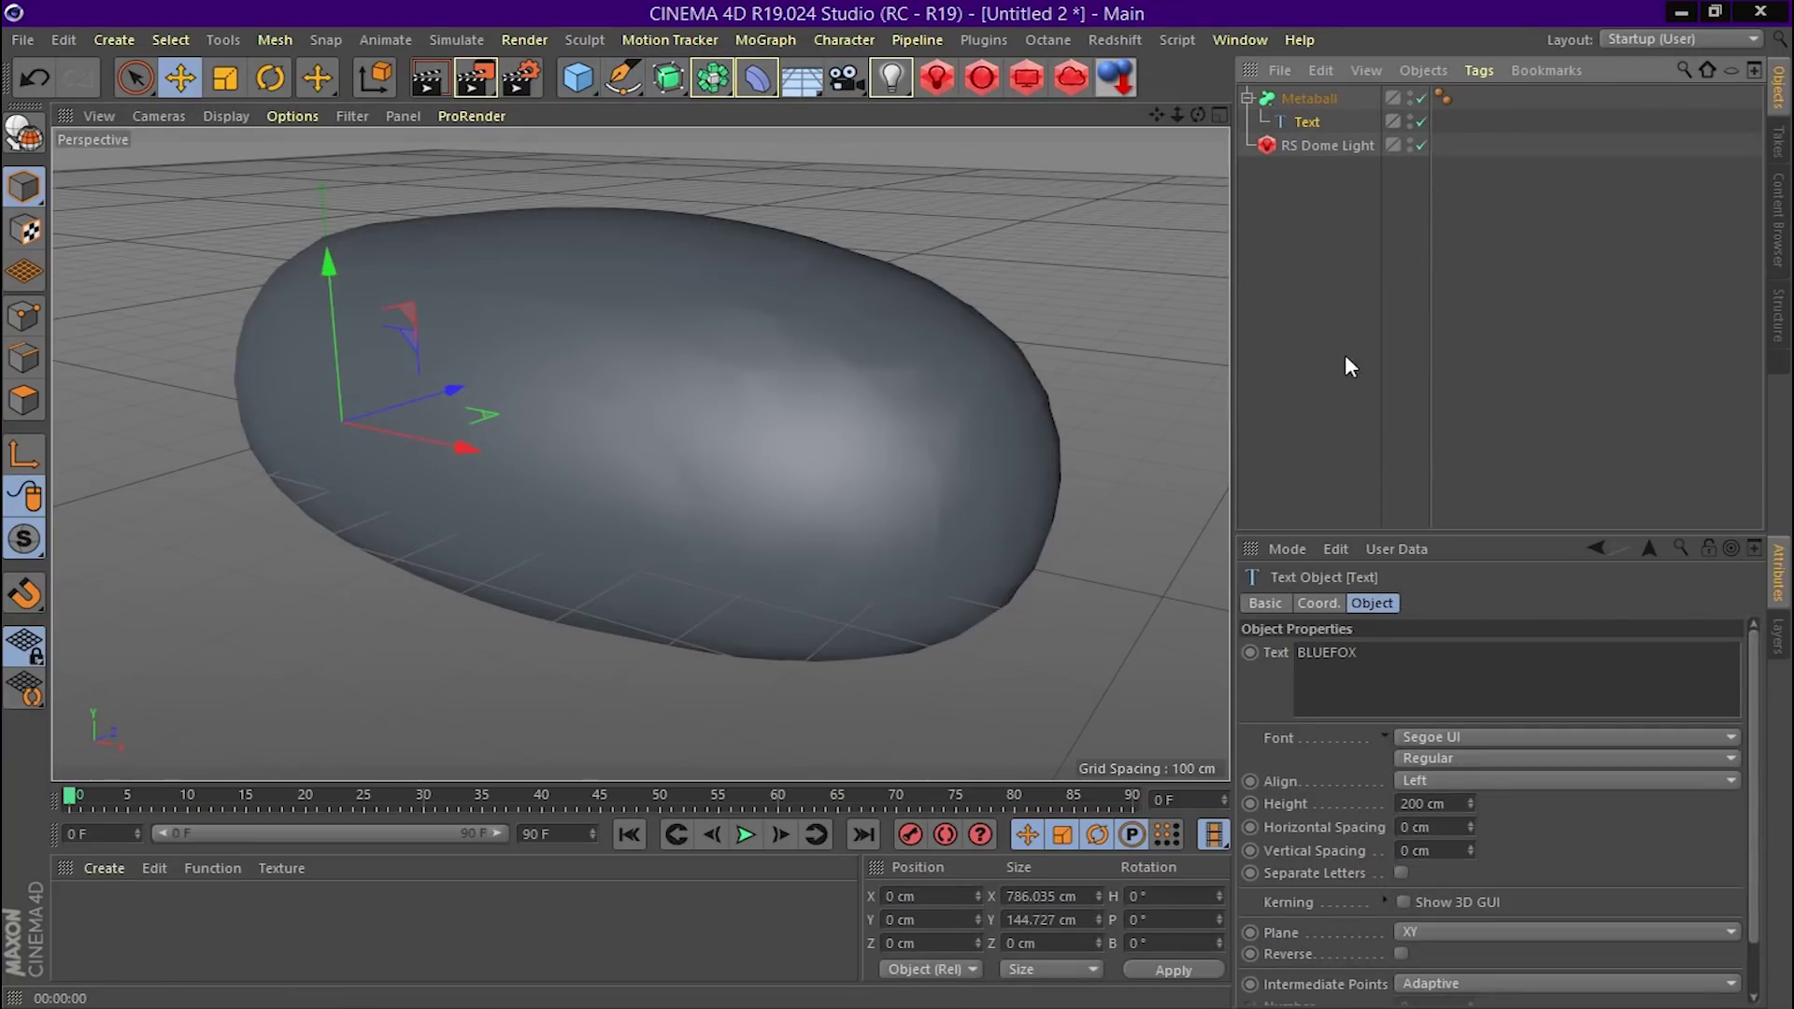
{"action": "left_click", "coordinate": [1348, 365]}
{"action": "left_click", "coordinate": [1318, 99]}
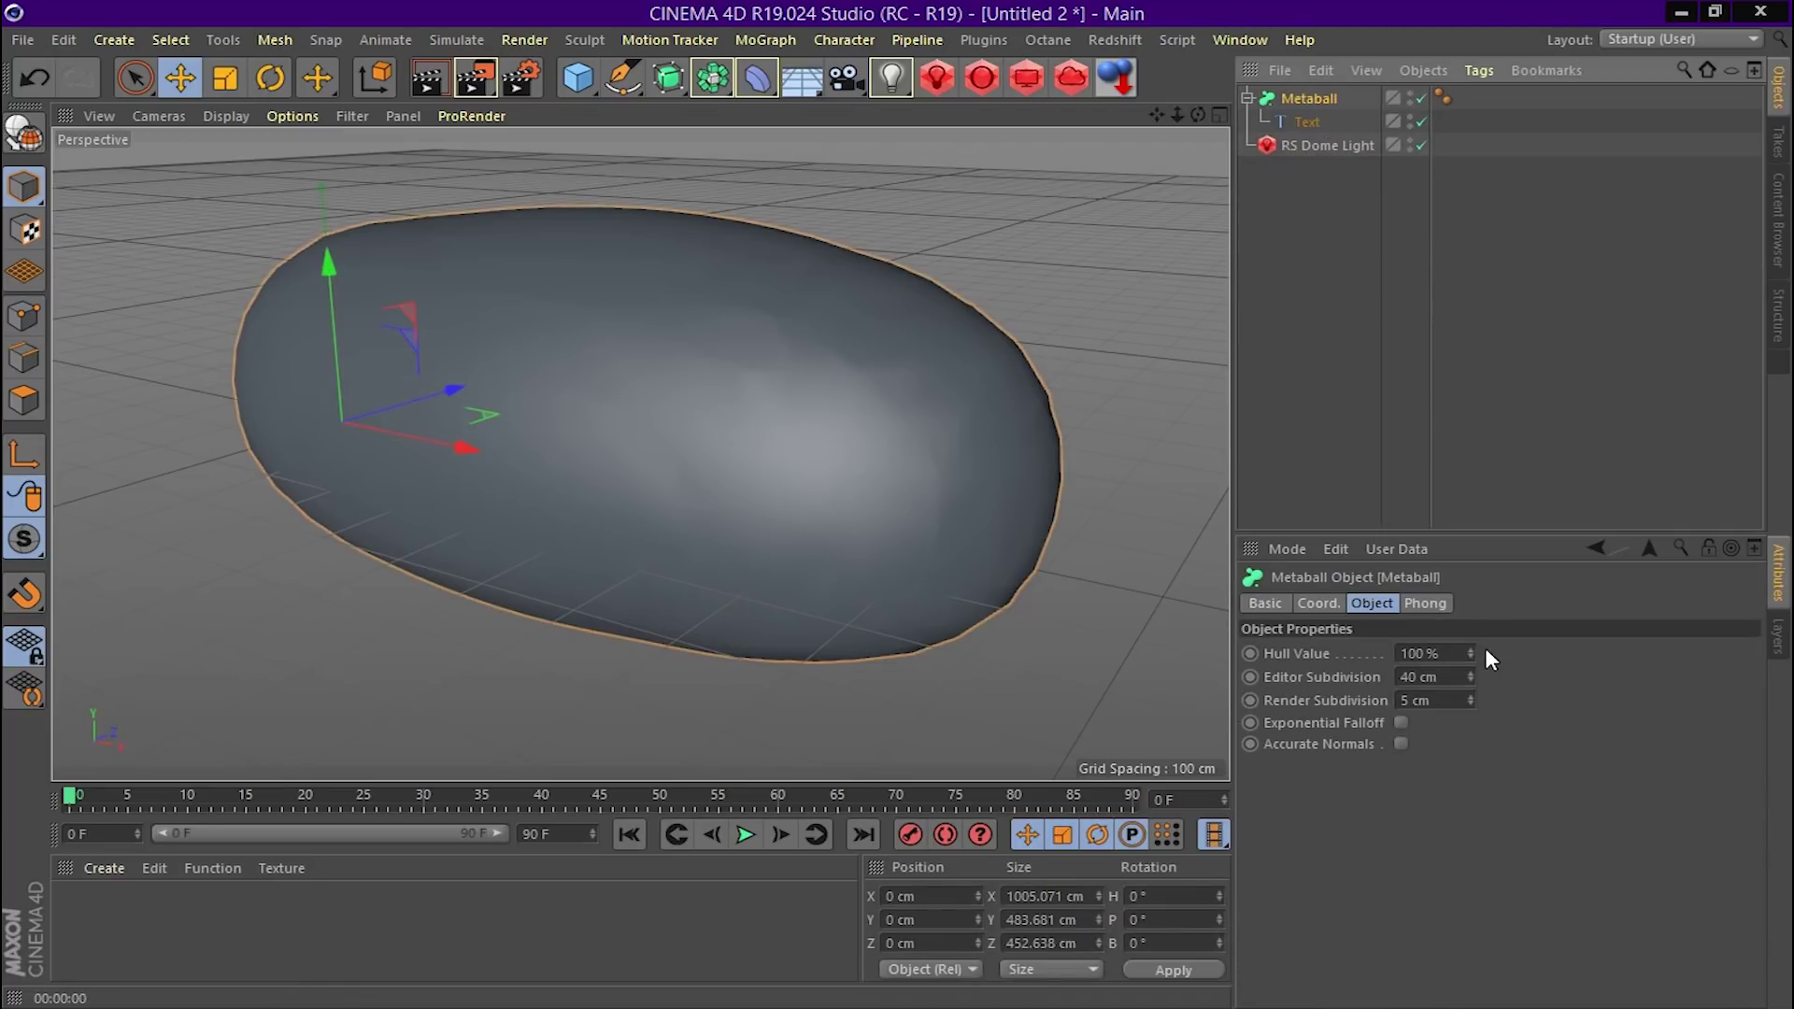
Raise the Metaball's Hull Value to 650%
{"action": "left_click_drag", "start_coordinate": [1471, 653], "coordinate": [1789, 654]}
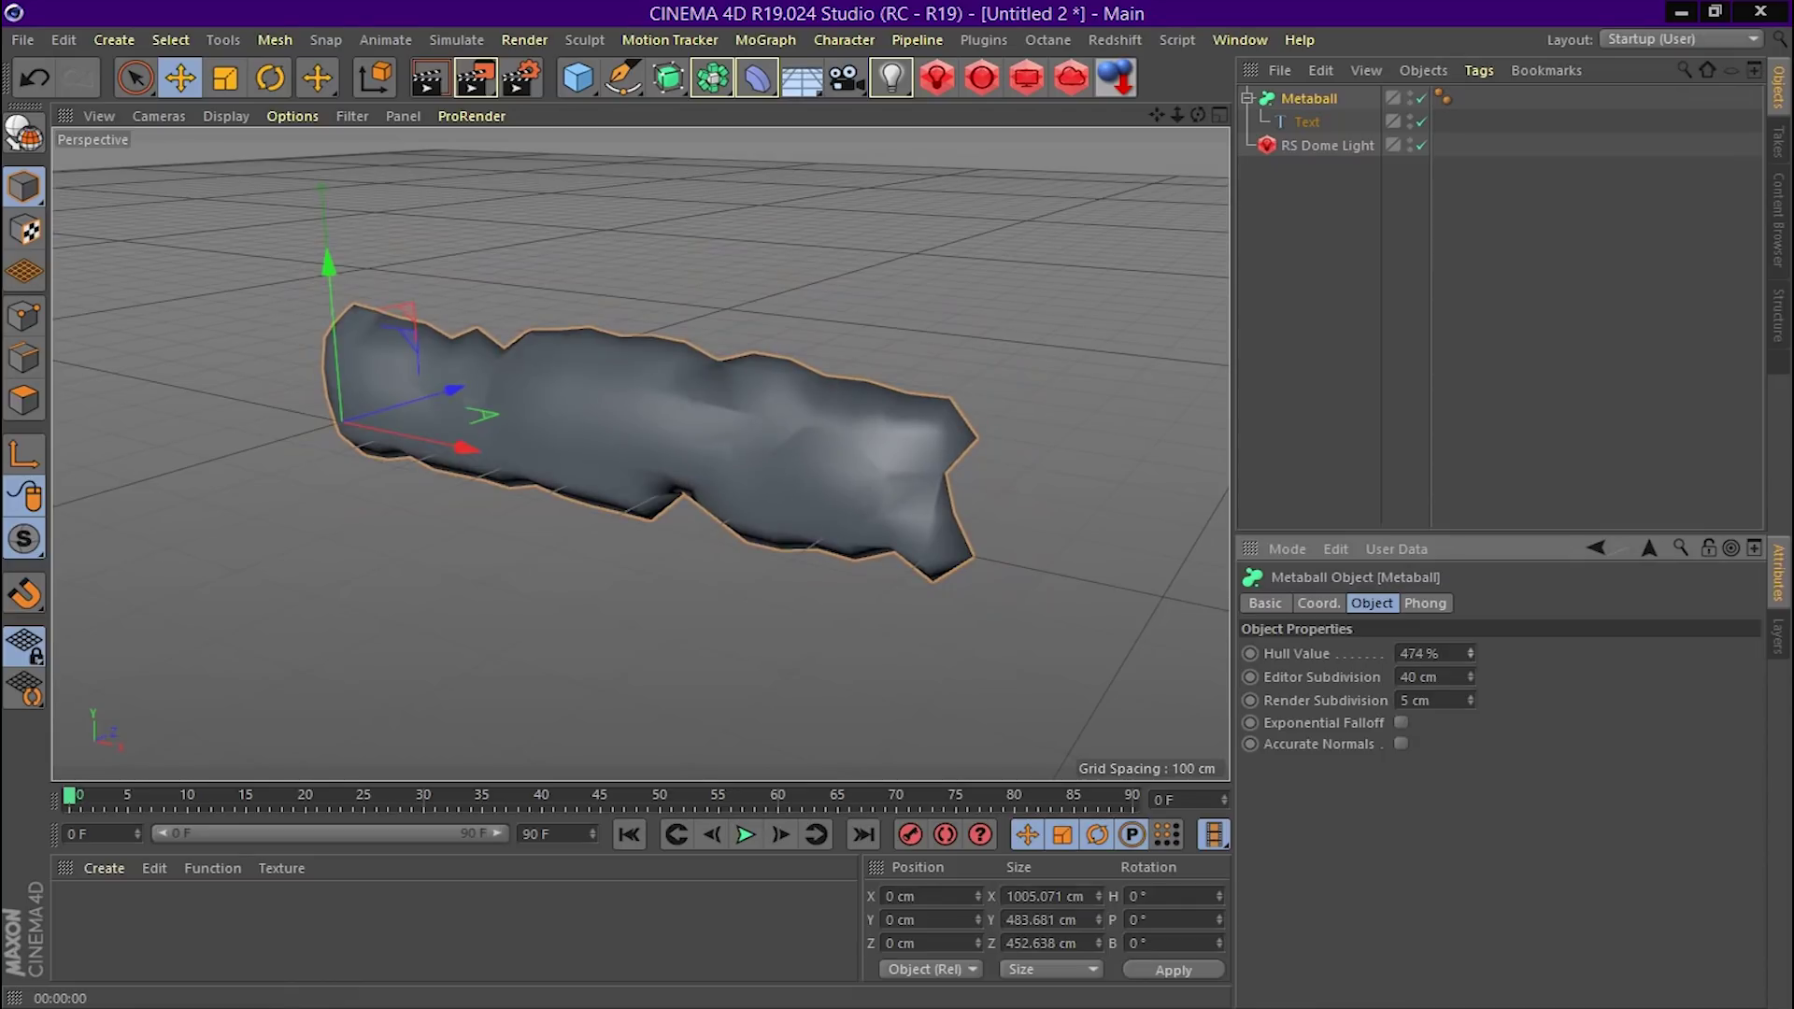
{"action": "left_click_drag", "start_coordinate": [1471, 654], "coordinate": [1610, 653]}
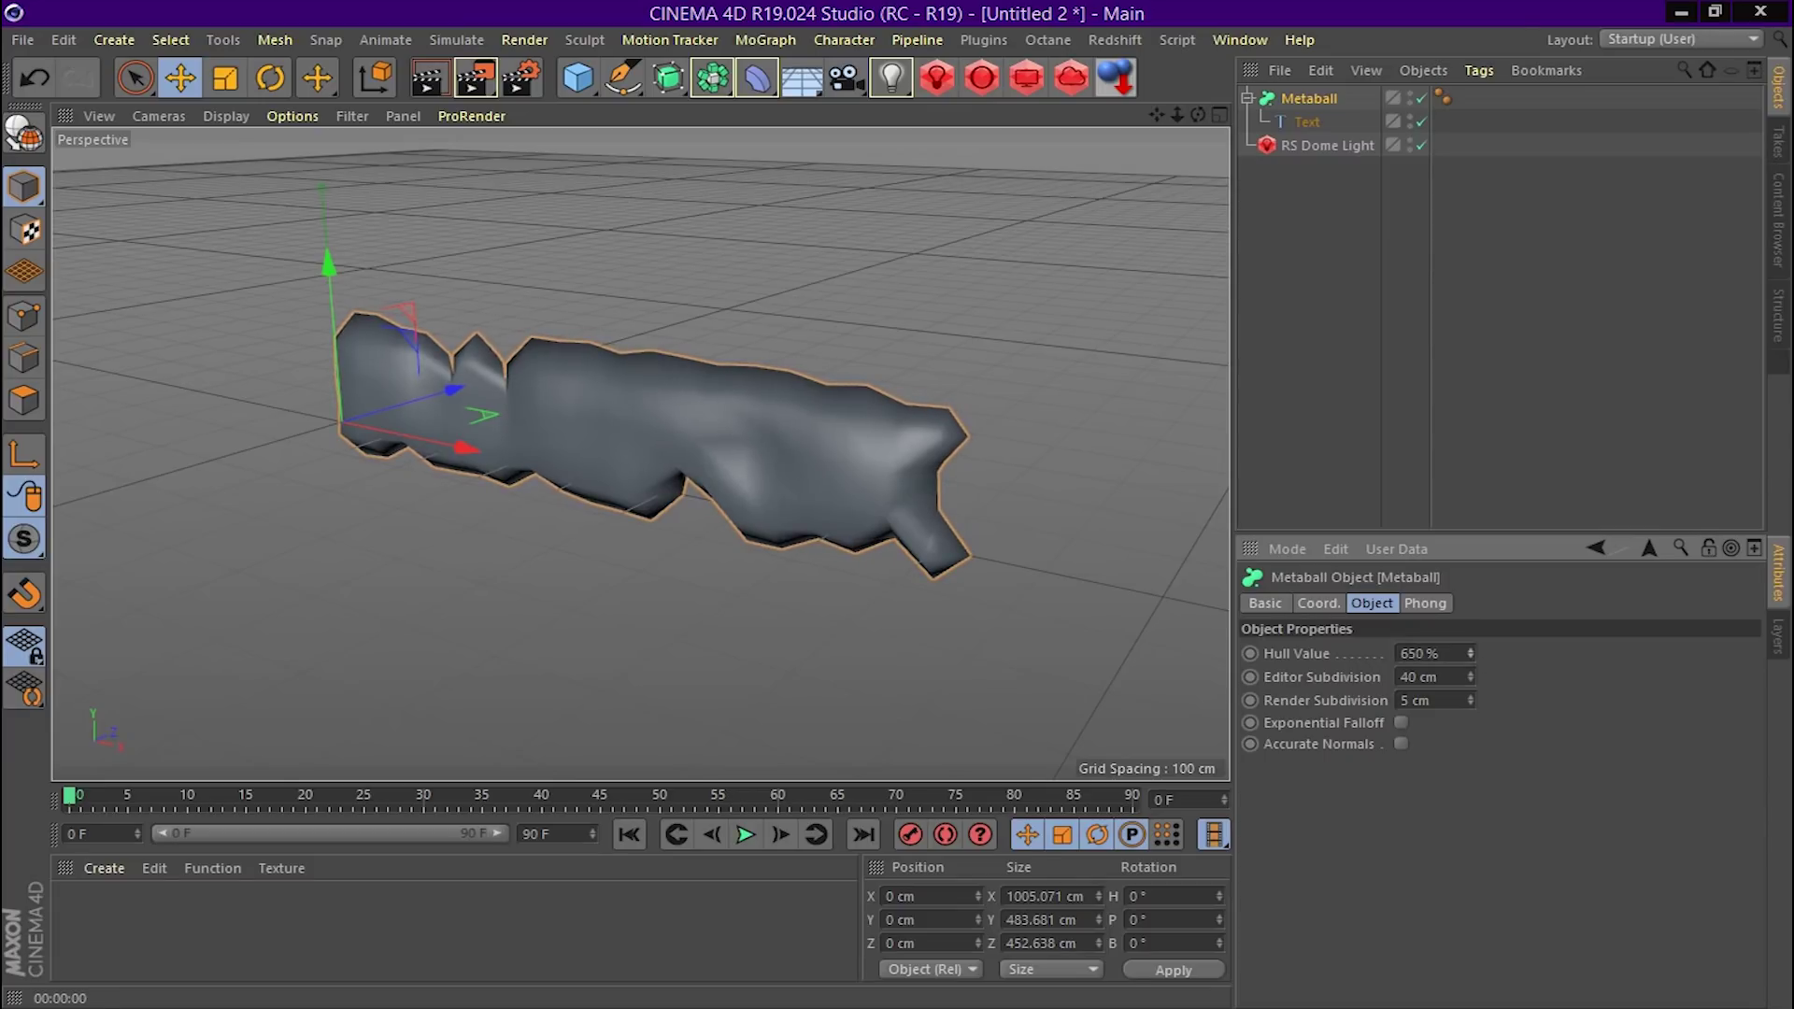
{"action": "left_click", "coordinate": [1309, 123]}
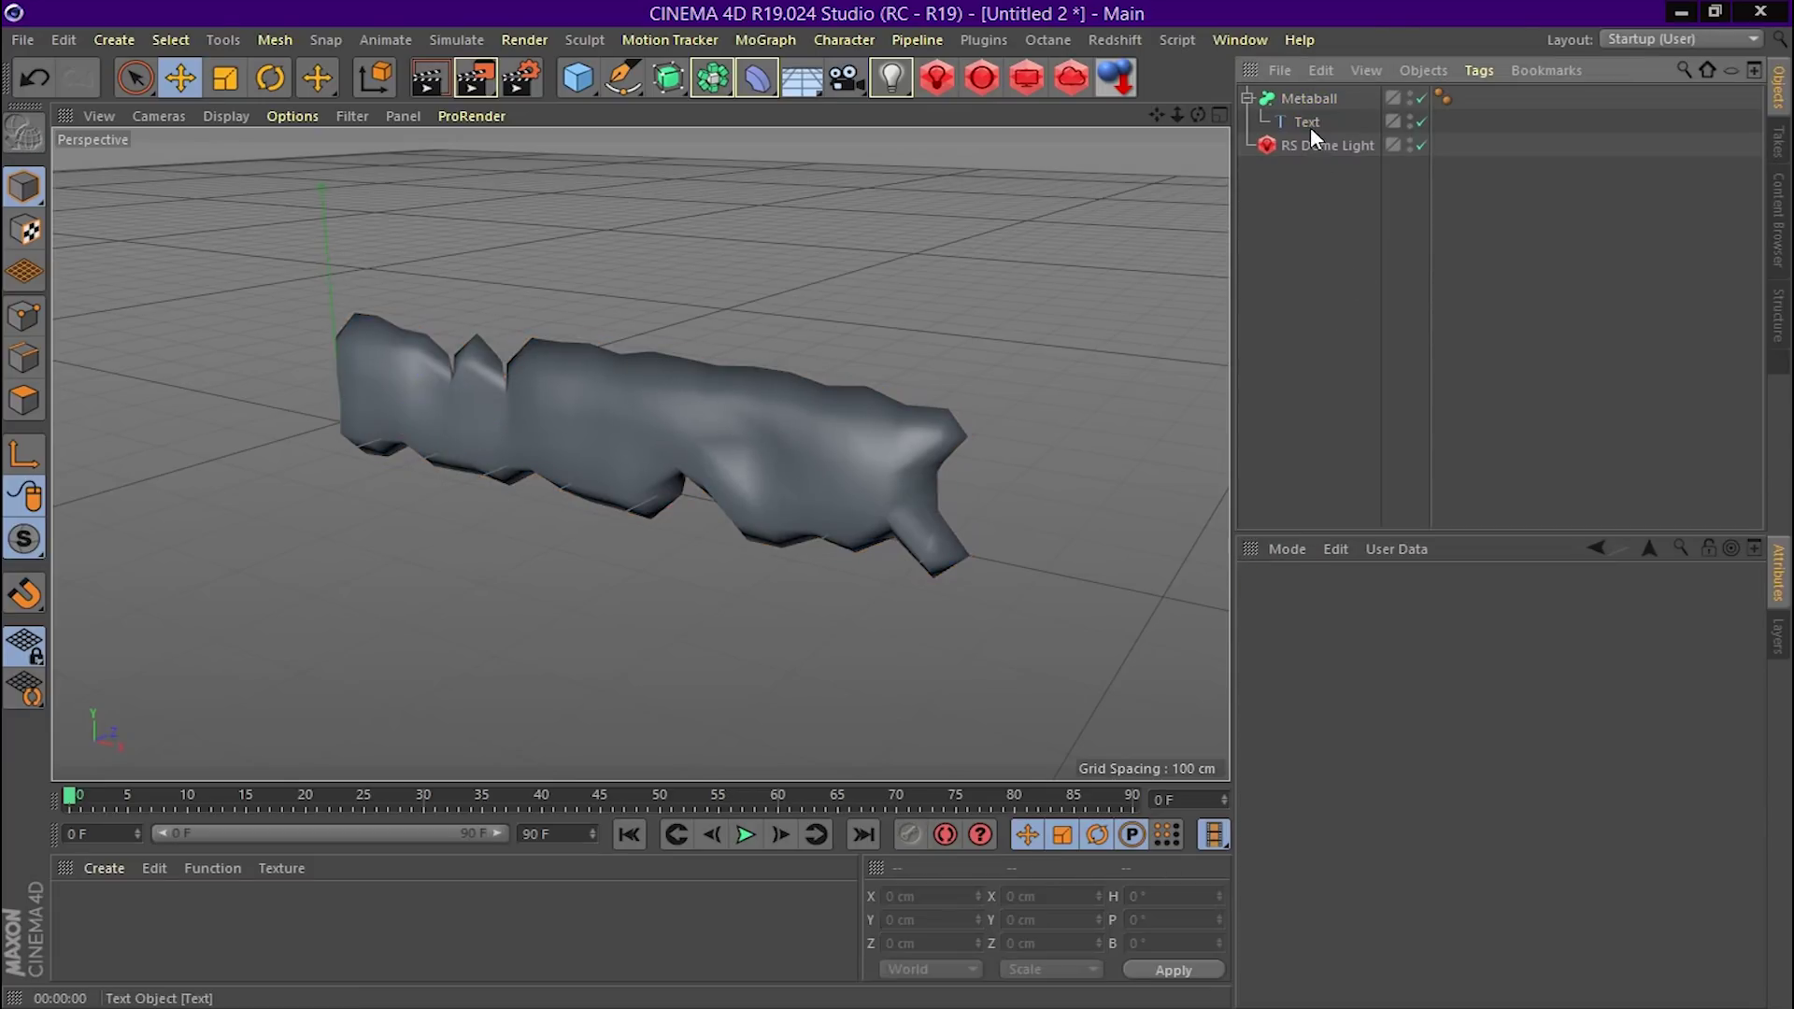
Scale the BLUEFOX text up to about 2231 cm wide so the metaball letters separate
{"action": "left_click", "coordinate": [226, 92]}
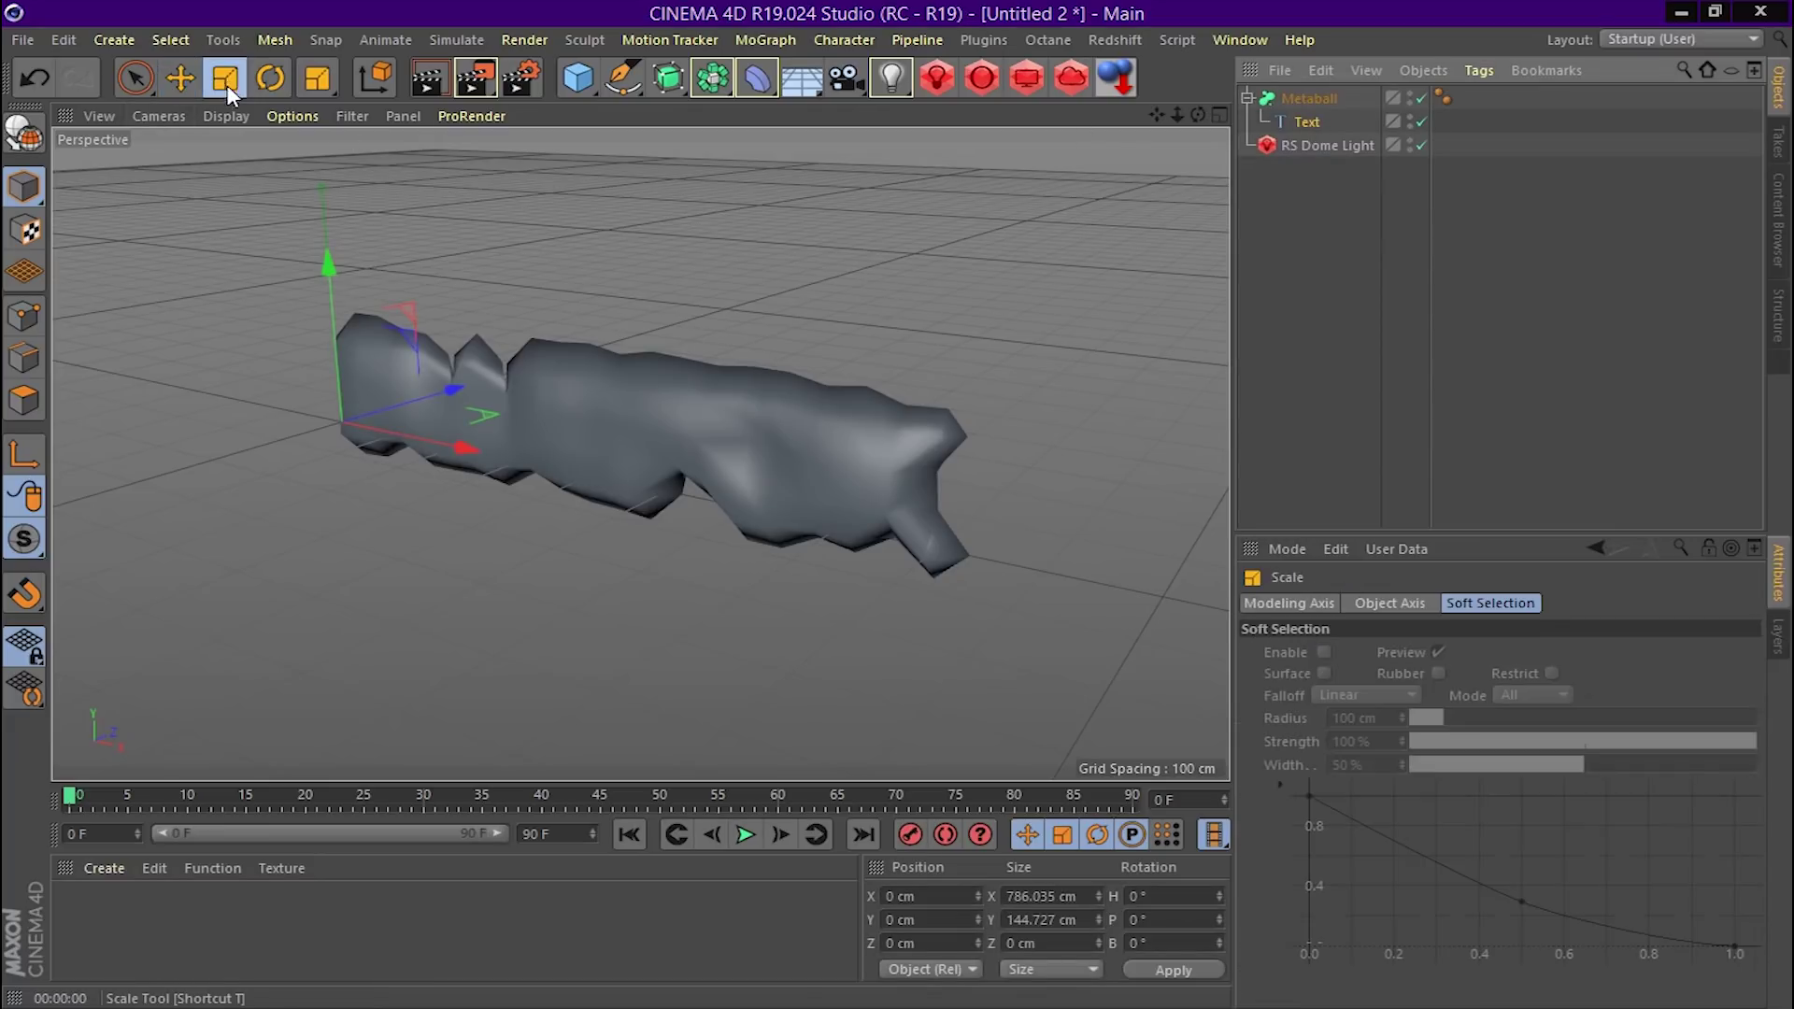
{"action": "left_click_drag", "start_coordinate": [380, 584], "coordinate": [1015, 502]}
{"action": "scroll", "coordinate": [1015, 502], "scroll_direction": "down", "scroll_amount": 5}
{"action": "mouse_move", "coordinate": [671, 525]}
{"action": "left_mouse_down"}
{"action": "mouse_move", "coordinate": [1082, 452]}
{"action": "mouse_move", "coordinate": [1203, 378]}
{"action": "left_mouse_up"}
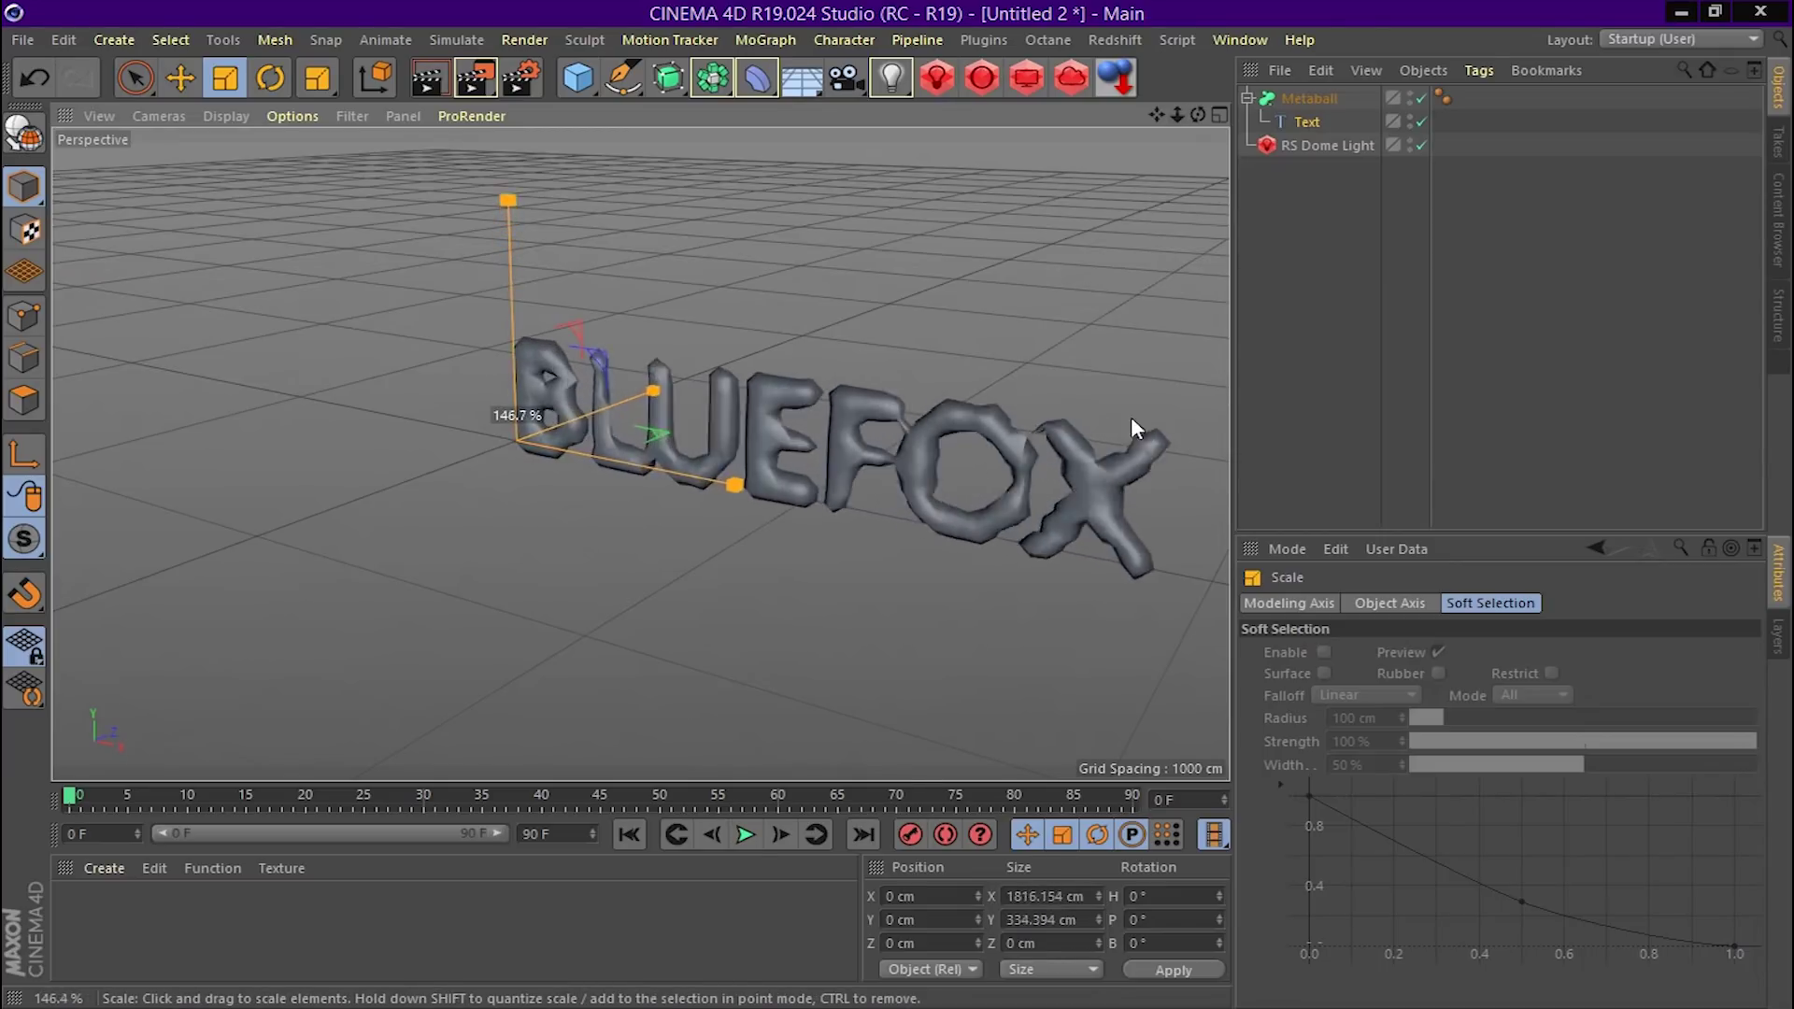
{"action": "left_click_drag", "start_coordinate": [1197, 112], "coordinate": [1197, 187]}
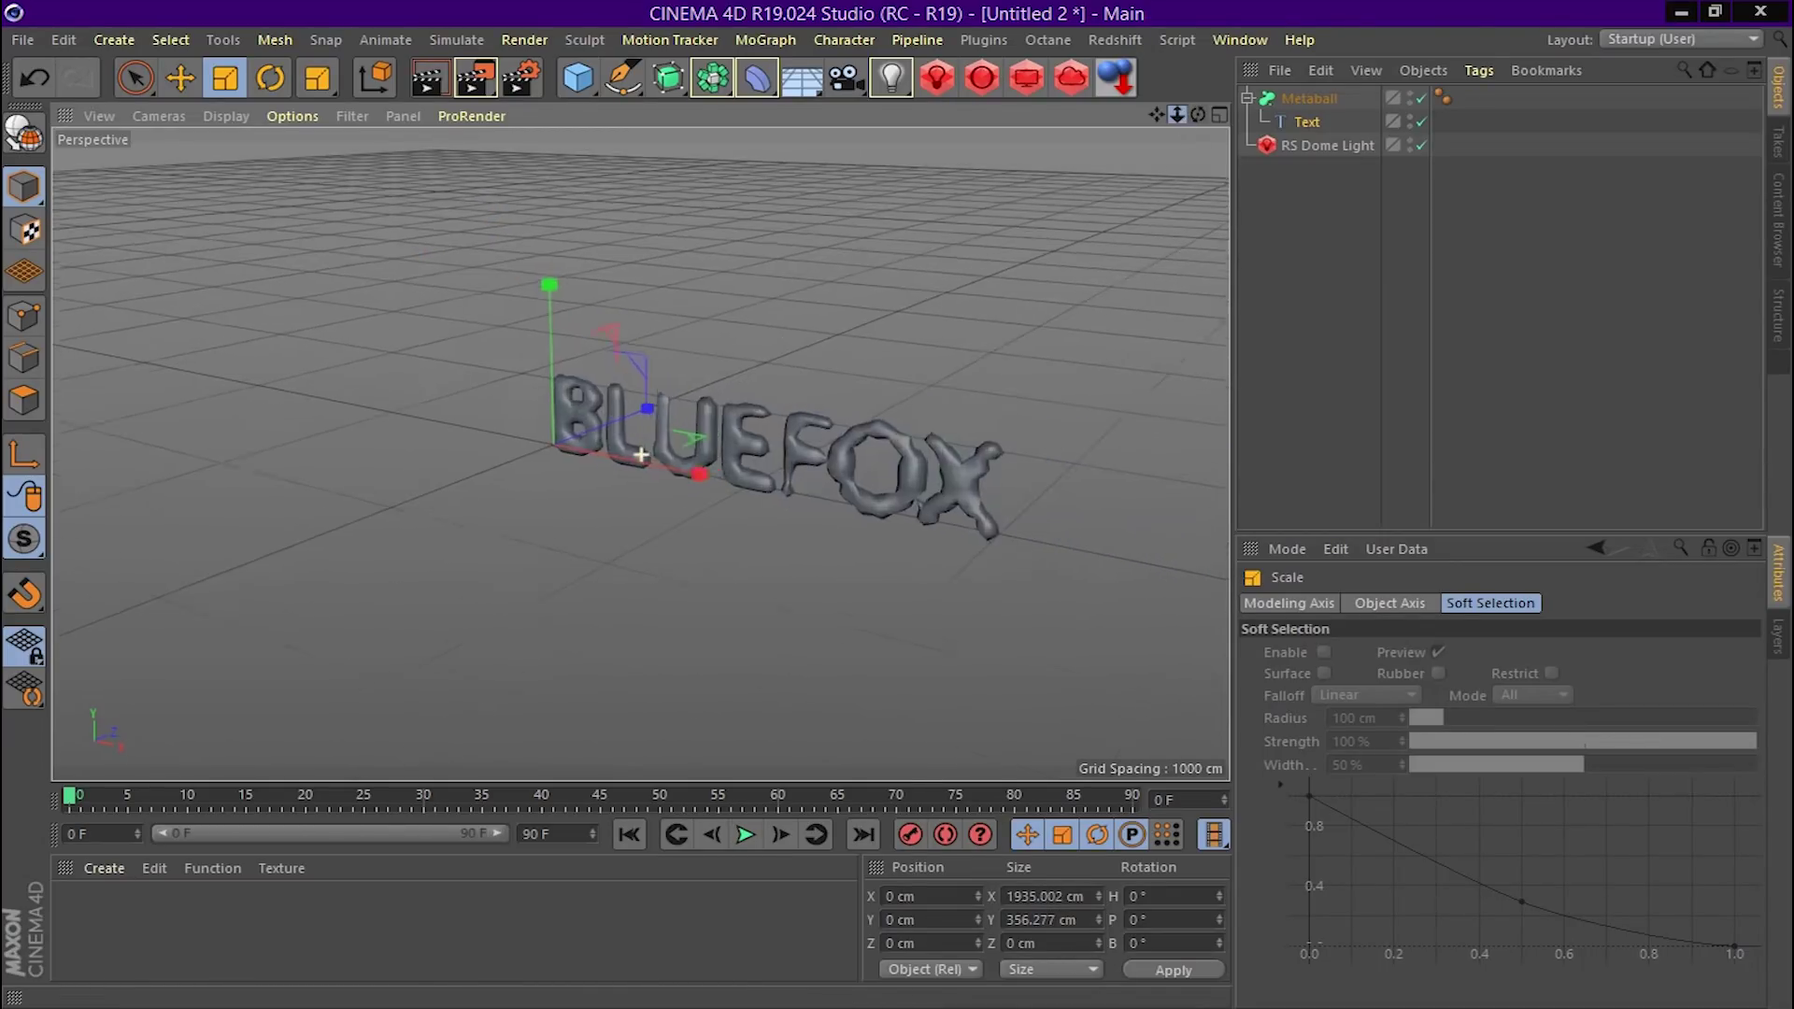
{"action": "left_click_drag", "start_coordinate": [492, 624], "coordinate": [774, 597]}
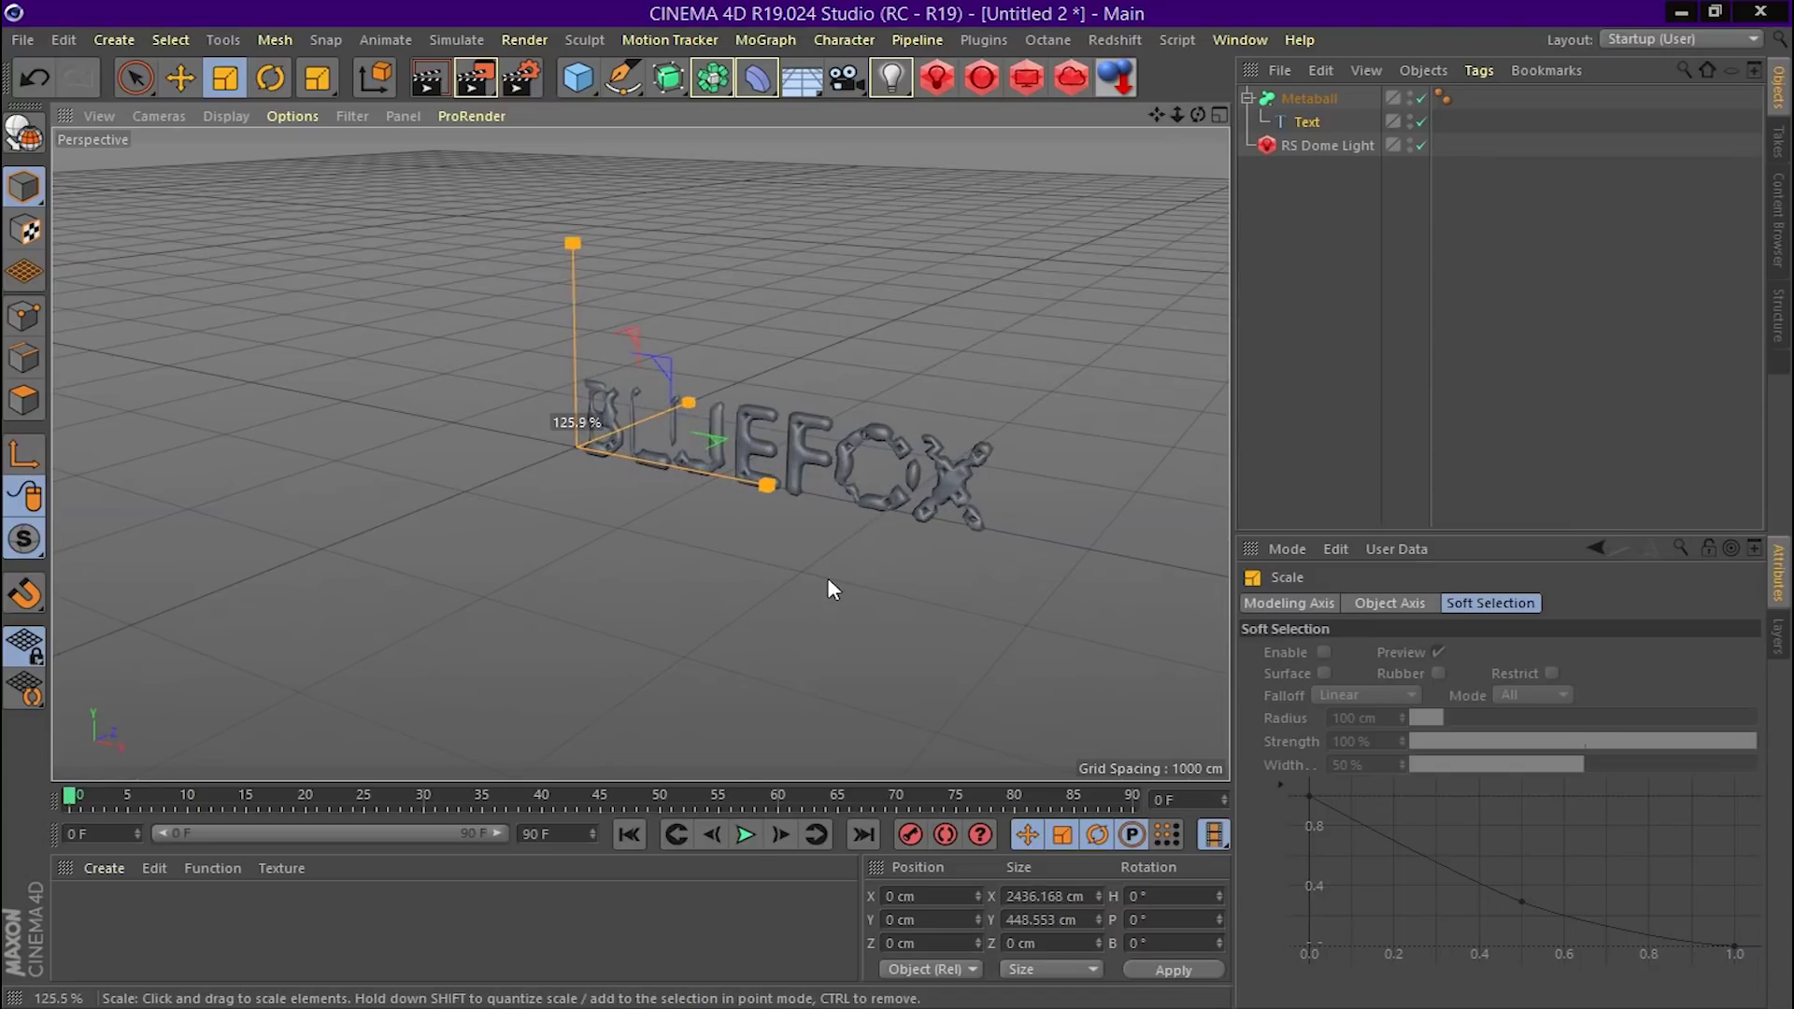
{"action": "scroll", "coordinate": [925, 486], "scroll_direction": "up", "scroll_amount": 2}
{"action": "scroll", "coordinate": [926, 486], "scroll_direction": "up", "scroll_amount": 3}
{"action": "scroll", "coordinate": [921, 486], "scroll_direction": "up", "scroll_amount": 3}
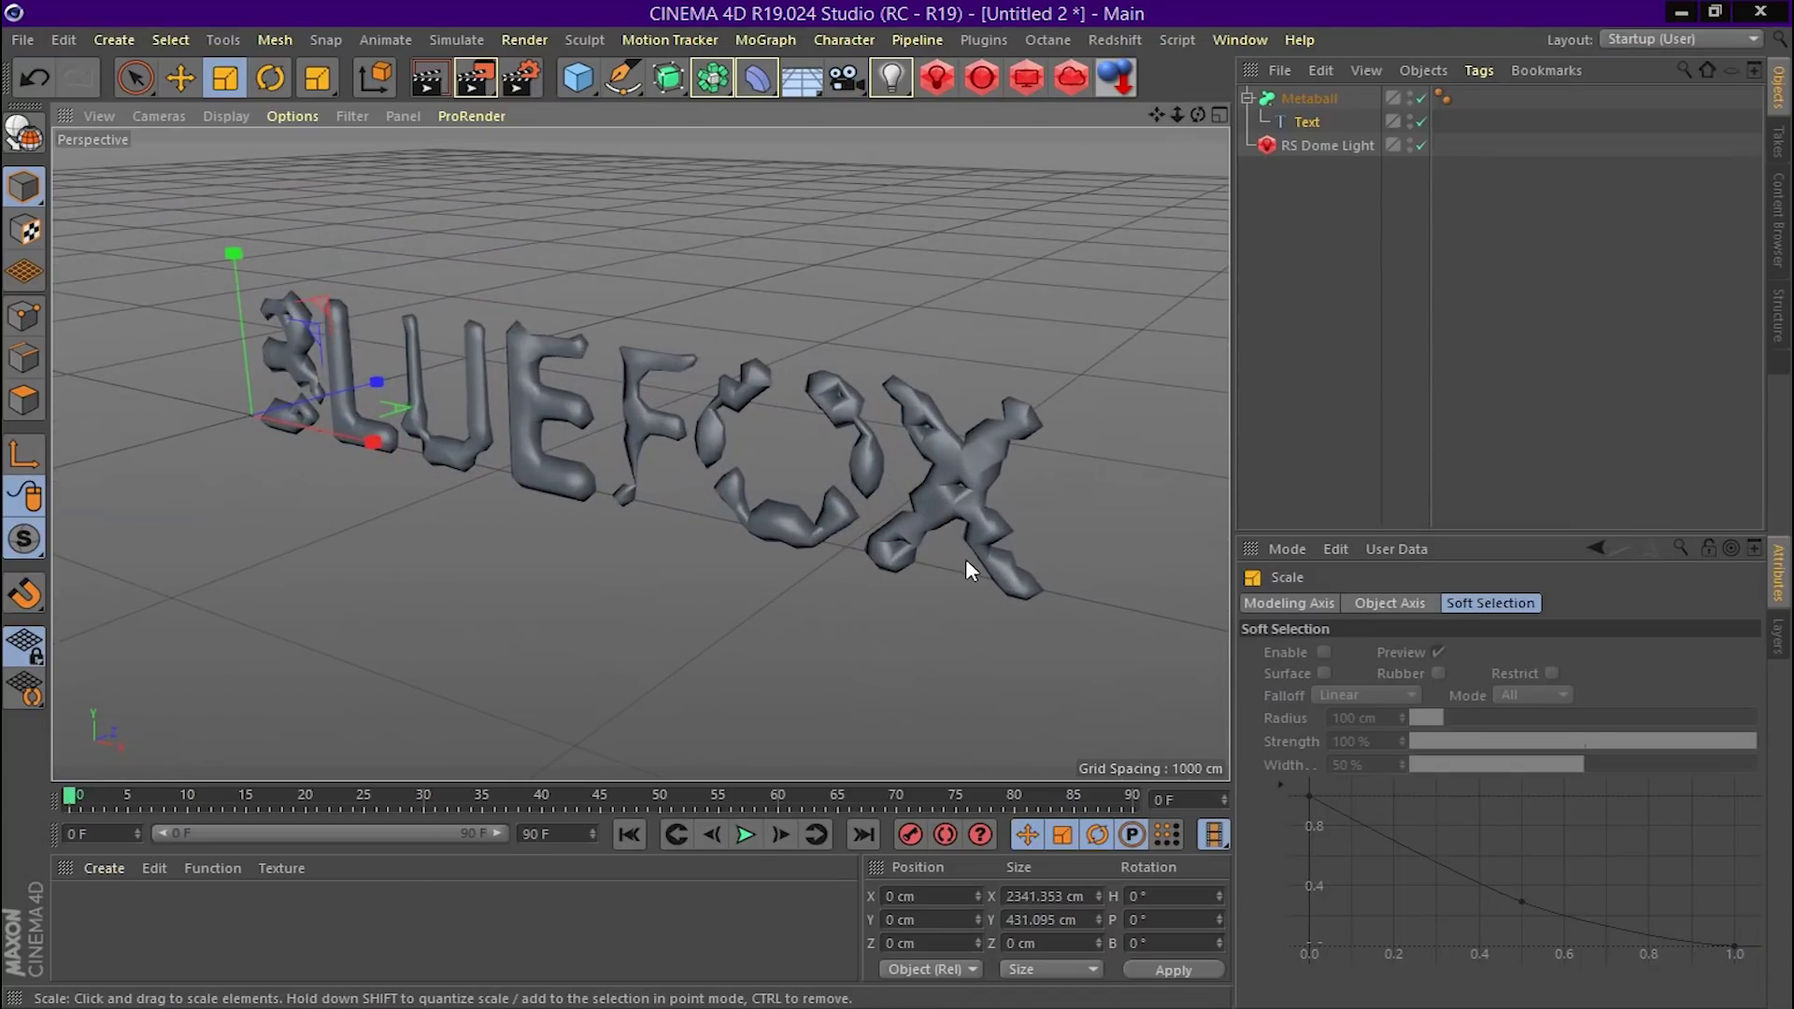
{"action": "left_click_drag", "start_coordinate": [1198, 114], "coordinate": [1201, 120]}
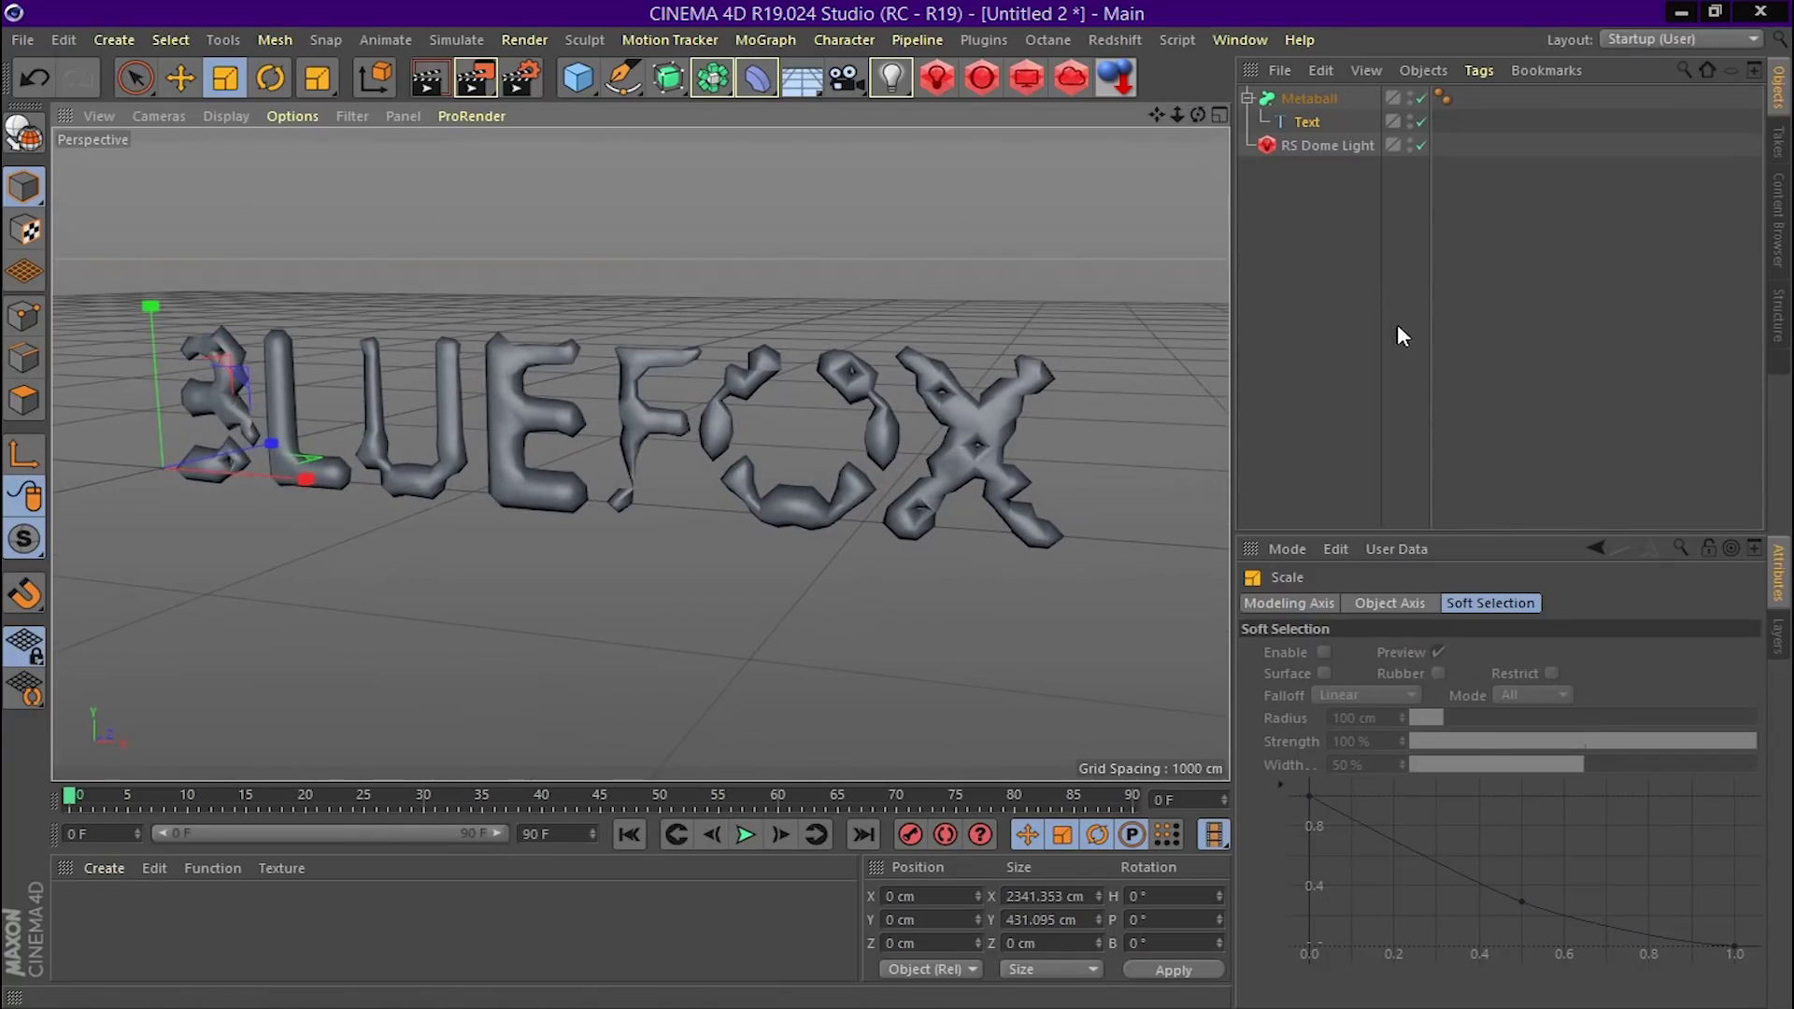
{"action": "left_click_drag", "start_coordinate": [1052, 297], "coordinate": [1016, 303]}
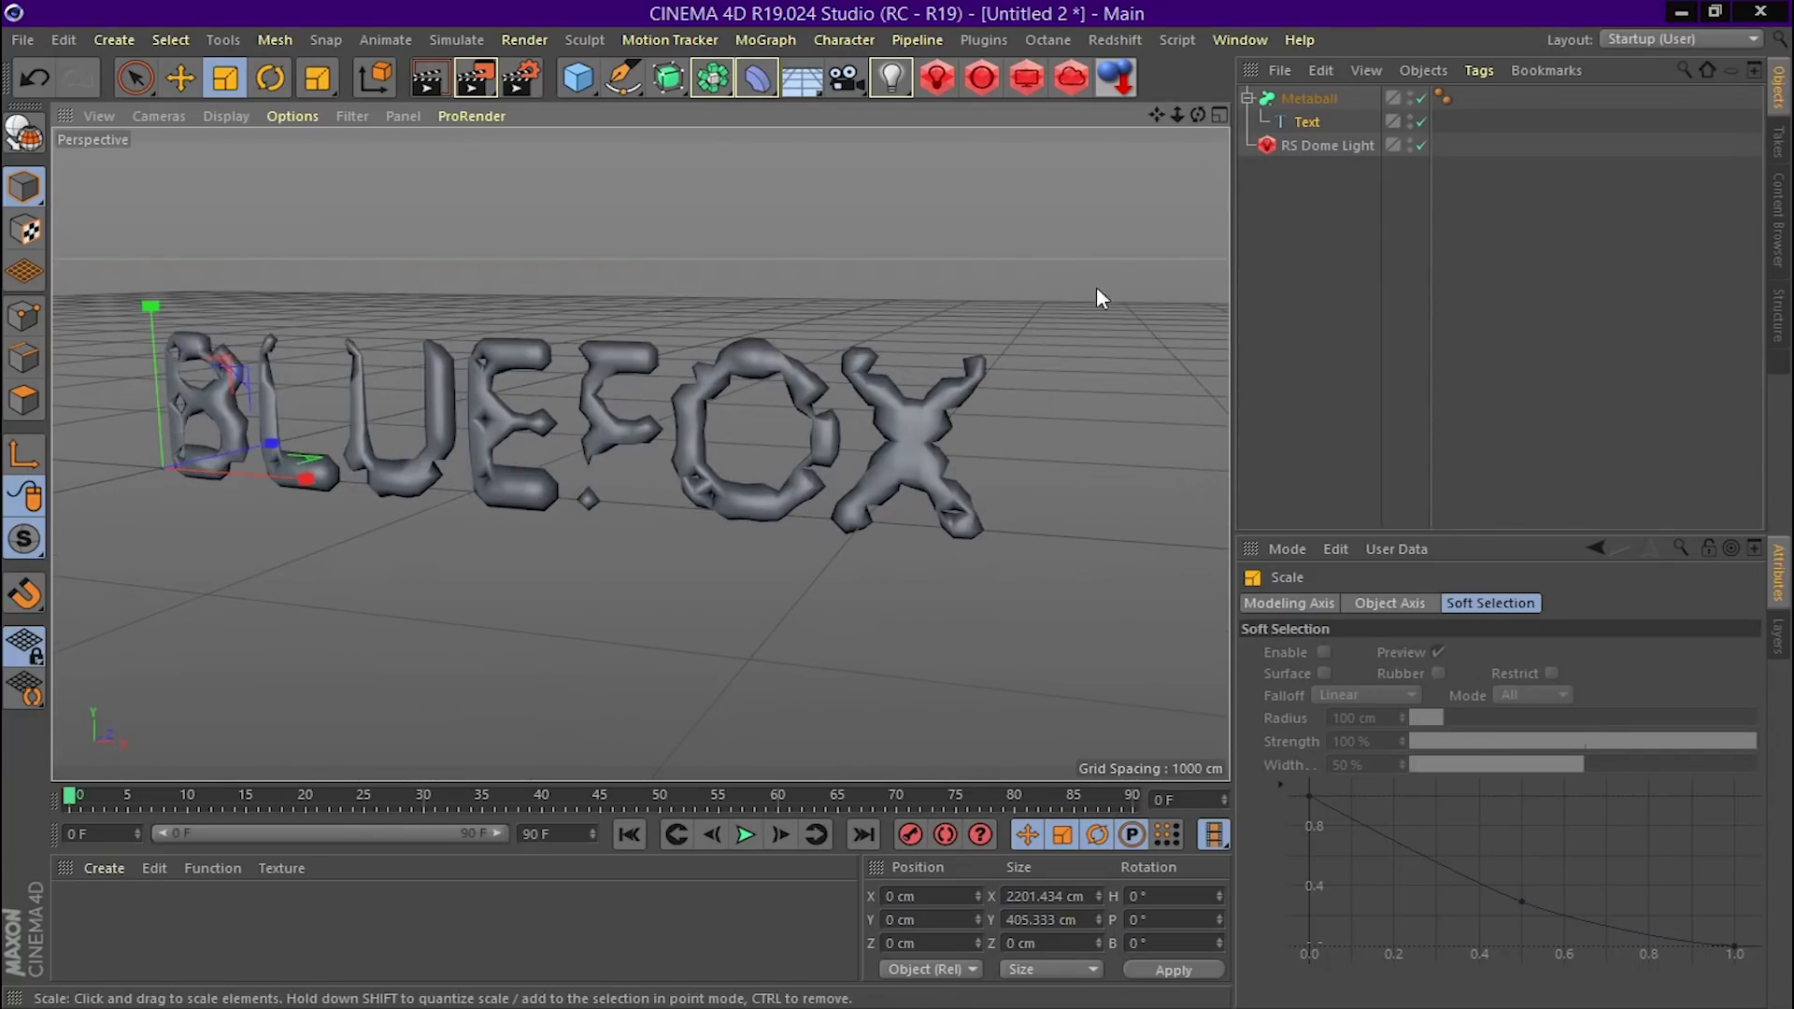
{"action": "left_click", "coordinate": [1320, 98]}
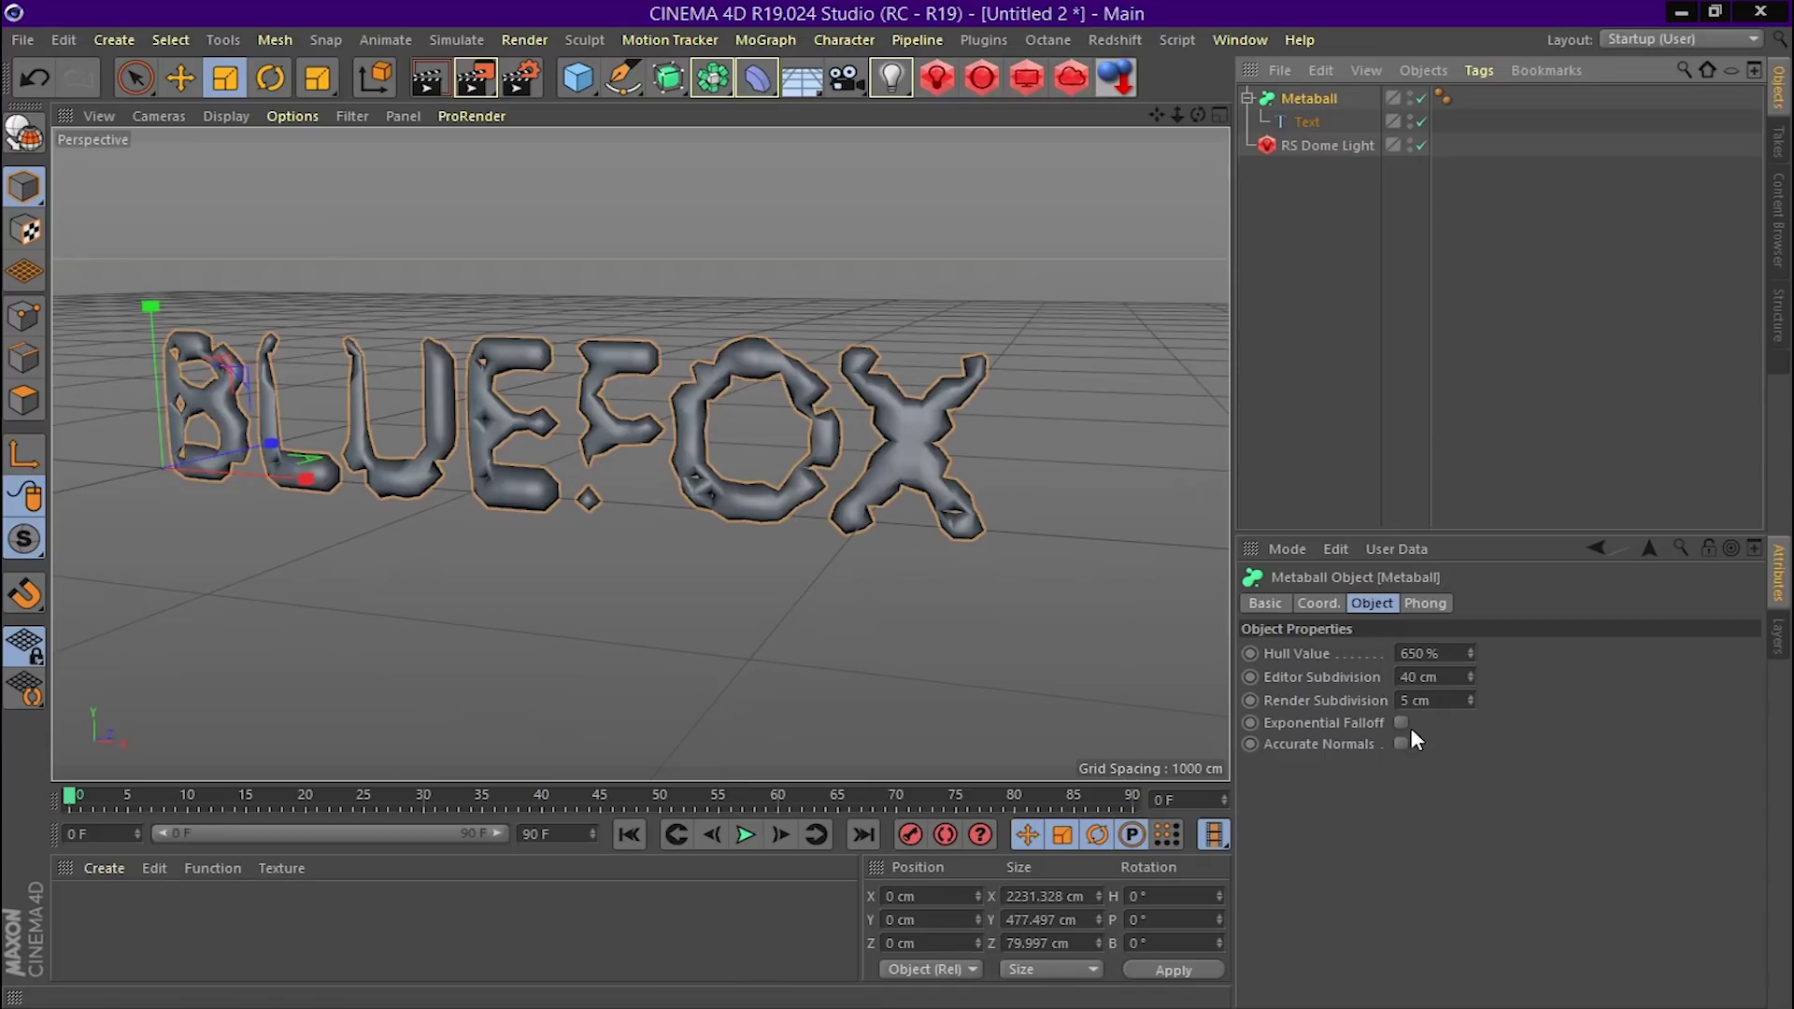
Lower the Metaball's Editor Subdivision from 40 cm to 17 cm
{"action": "left_click_drag", "start_coordinate": [1471, 678], "coordinate": [1439, 679]}
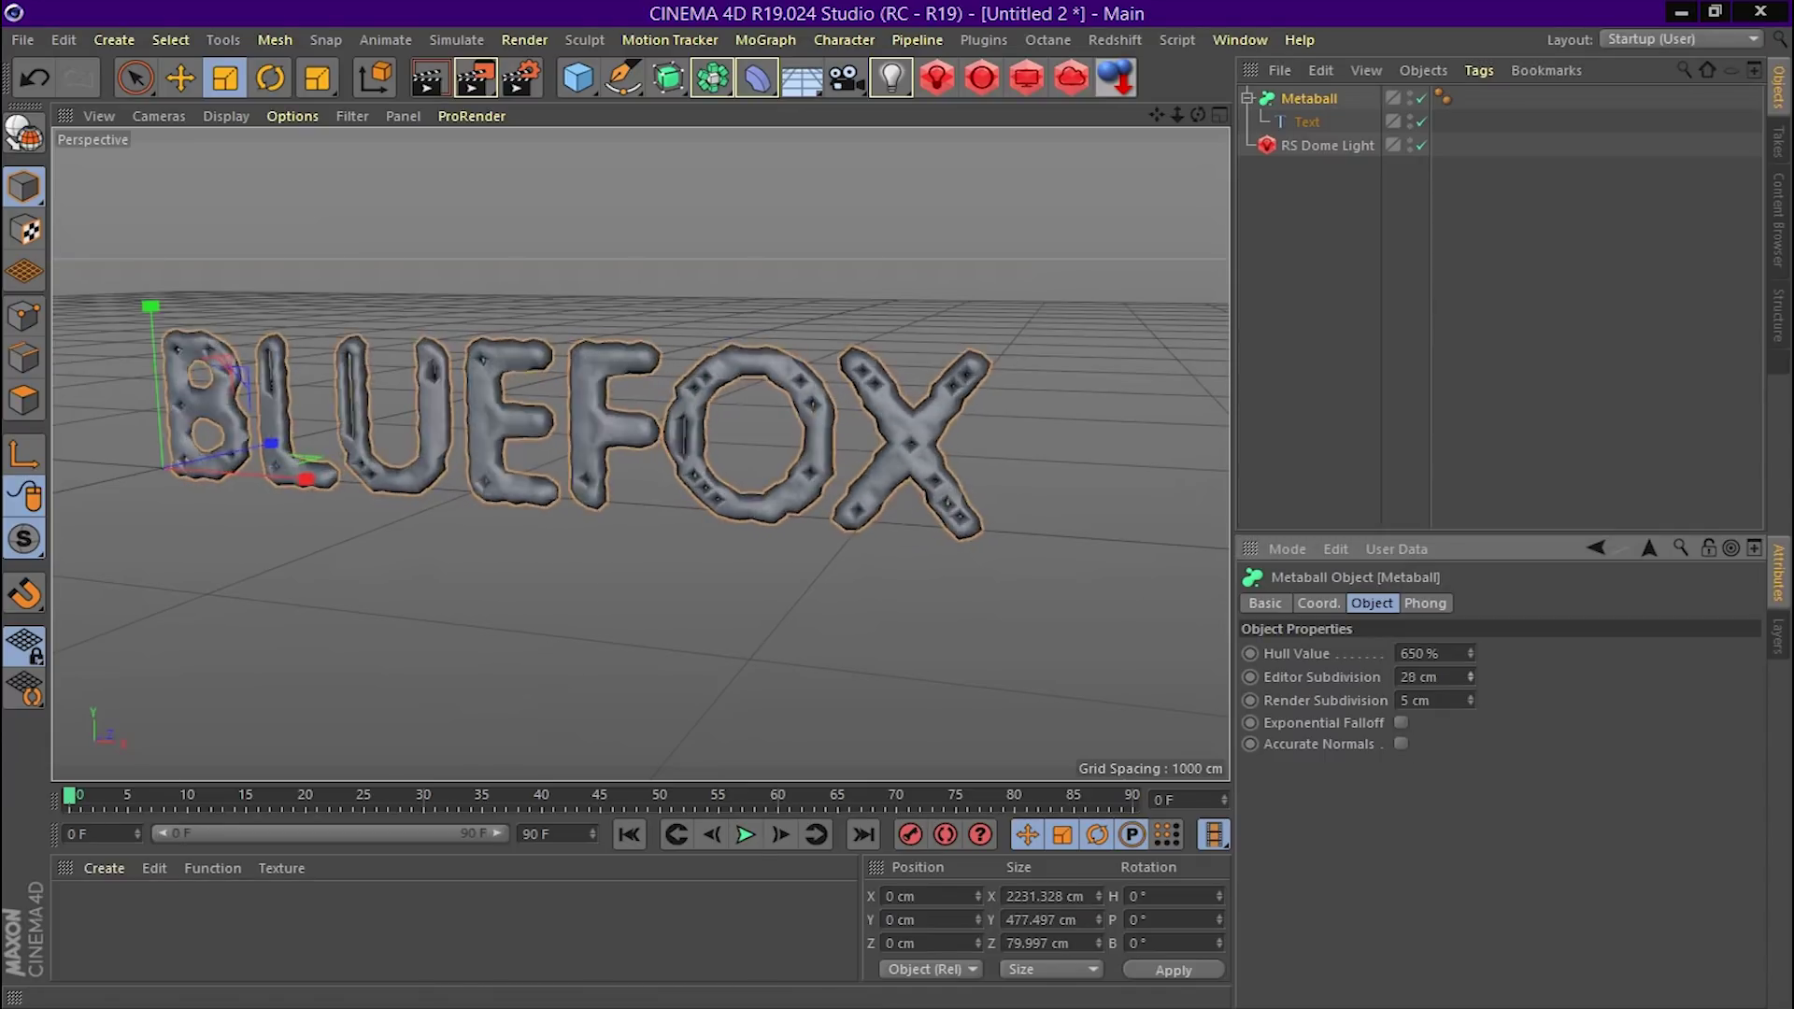
{"action": "left_click_drag", "start_coordinate": [1471, 676], "coordinate": [1476, 677]}
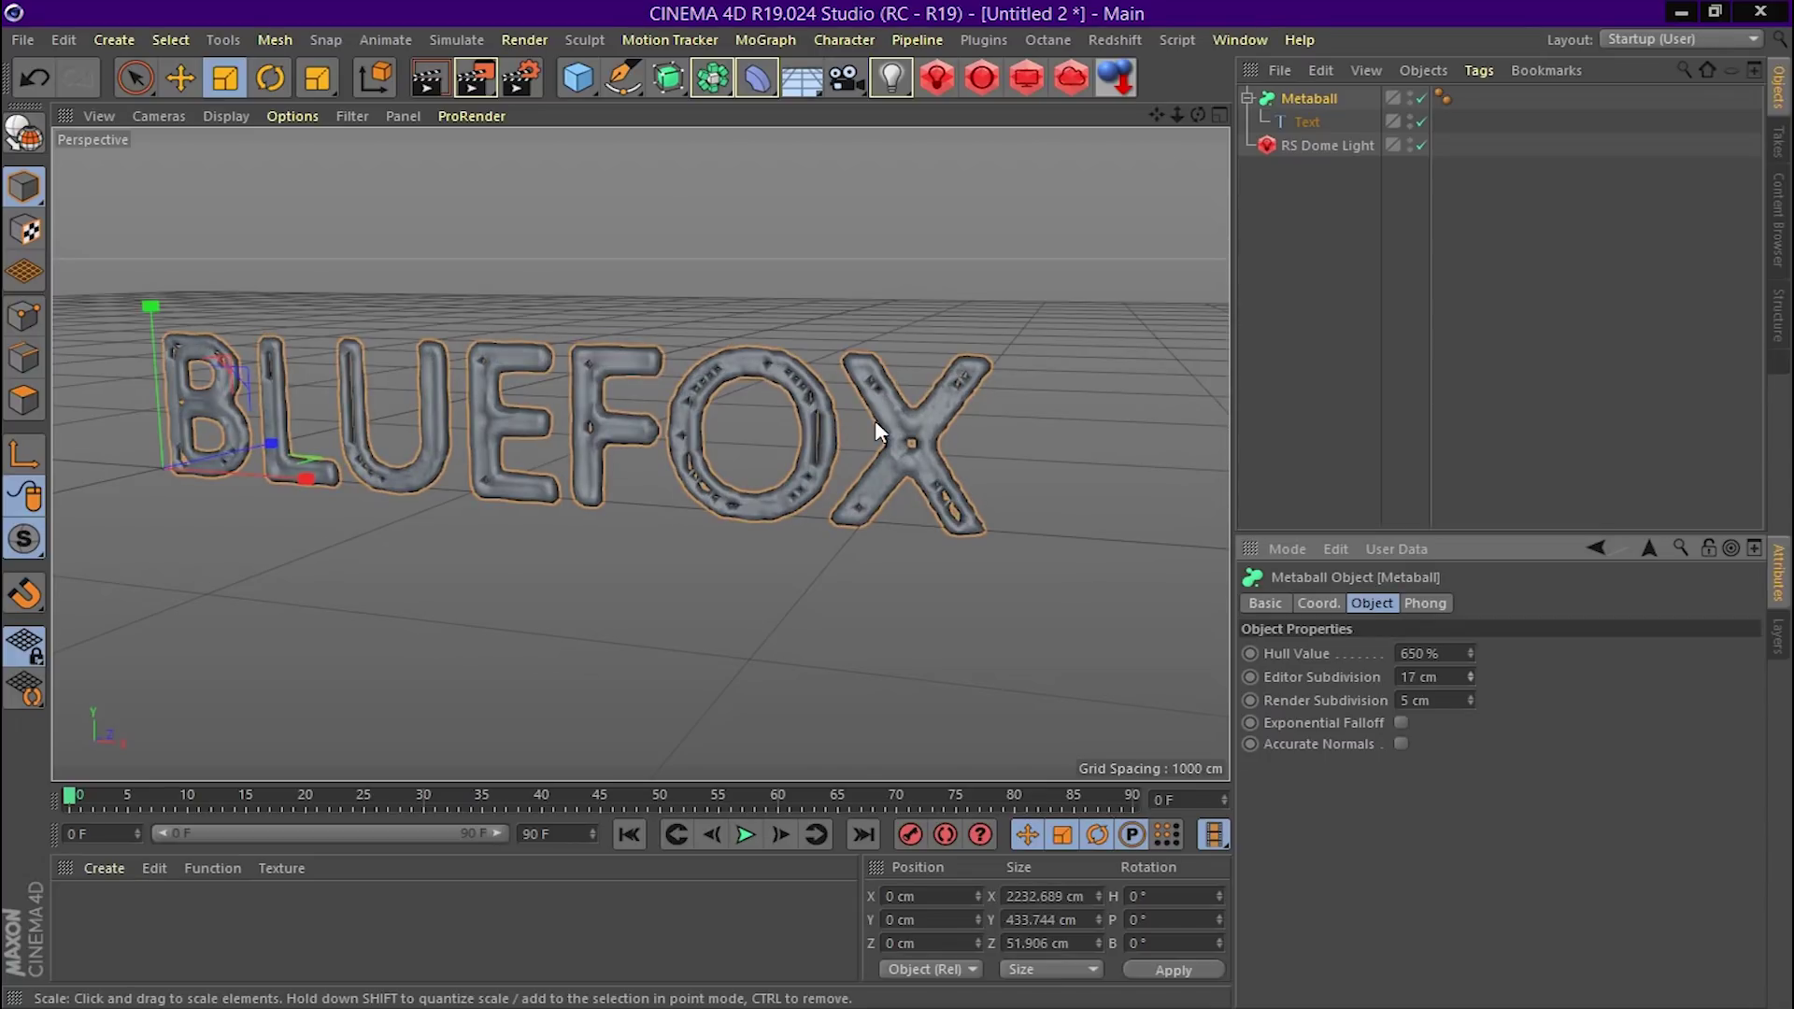
{"action": "scroll", "coordinate": [875, 419], "scroll_direction": "up", "scroll_amount": 4}
{"action": "scroll", "coordinate": [876, 423], "scroll_direction": "up", "scroll_amount": 1}
{"action": "scroll", "coordinate": [875, 423], "scroll_direction": "down", "scroll_amount": 4}
{"action": "scroll", "coordinate": [875, 422], "scroll_direction": "down", "scroll_amount": 1}
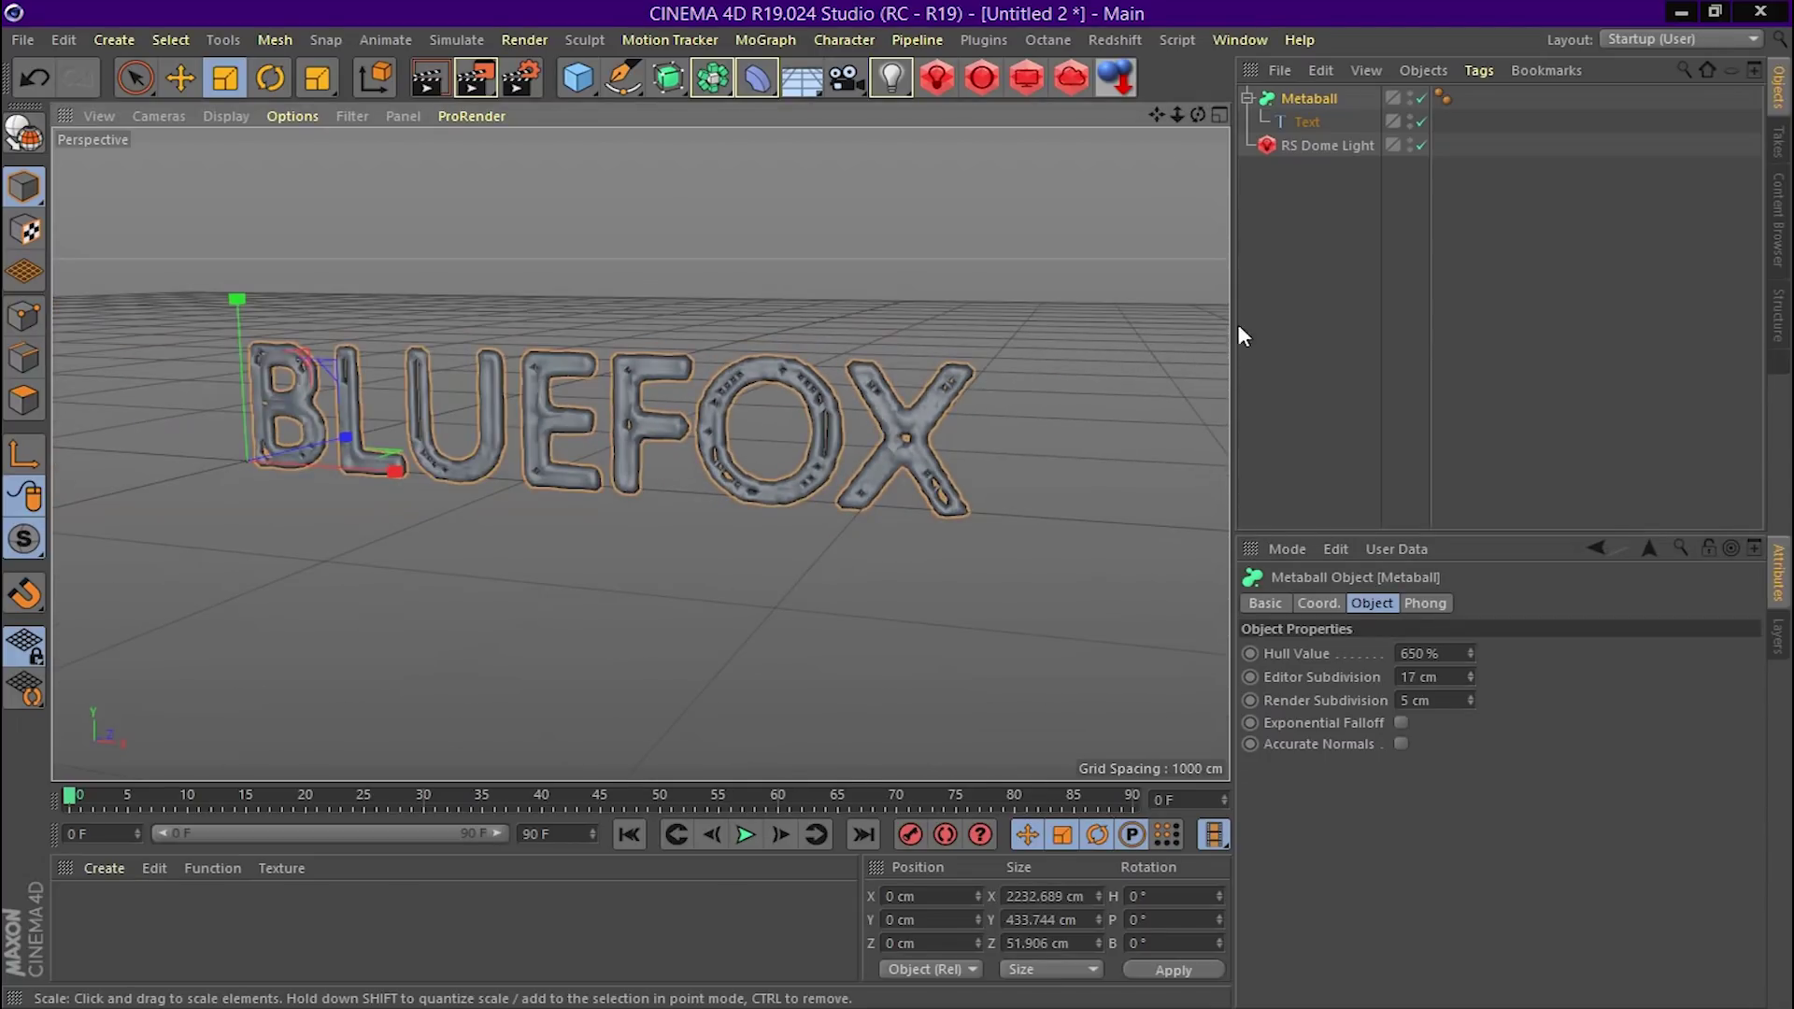
{"action": "left_click", "coordinate": [1305, 173]}
{"action": "left_click", "coordinate": [1306, 125]}
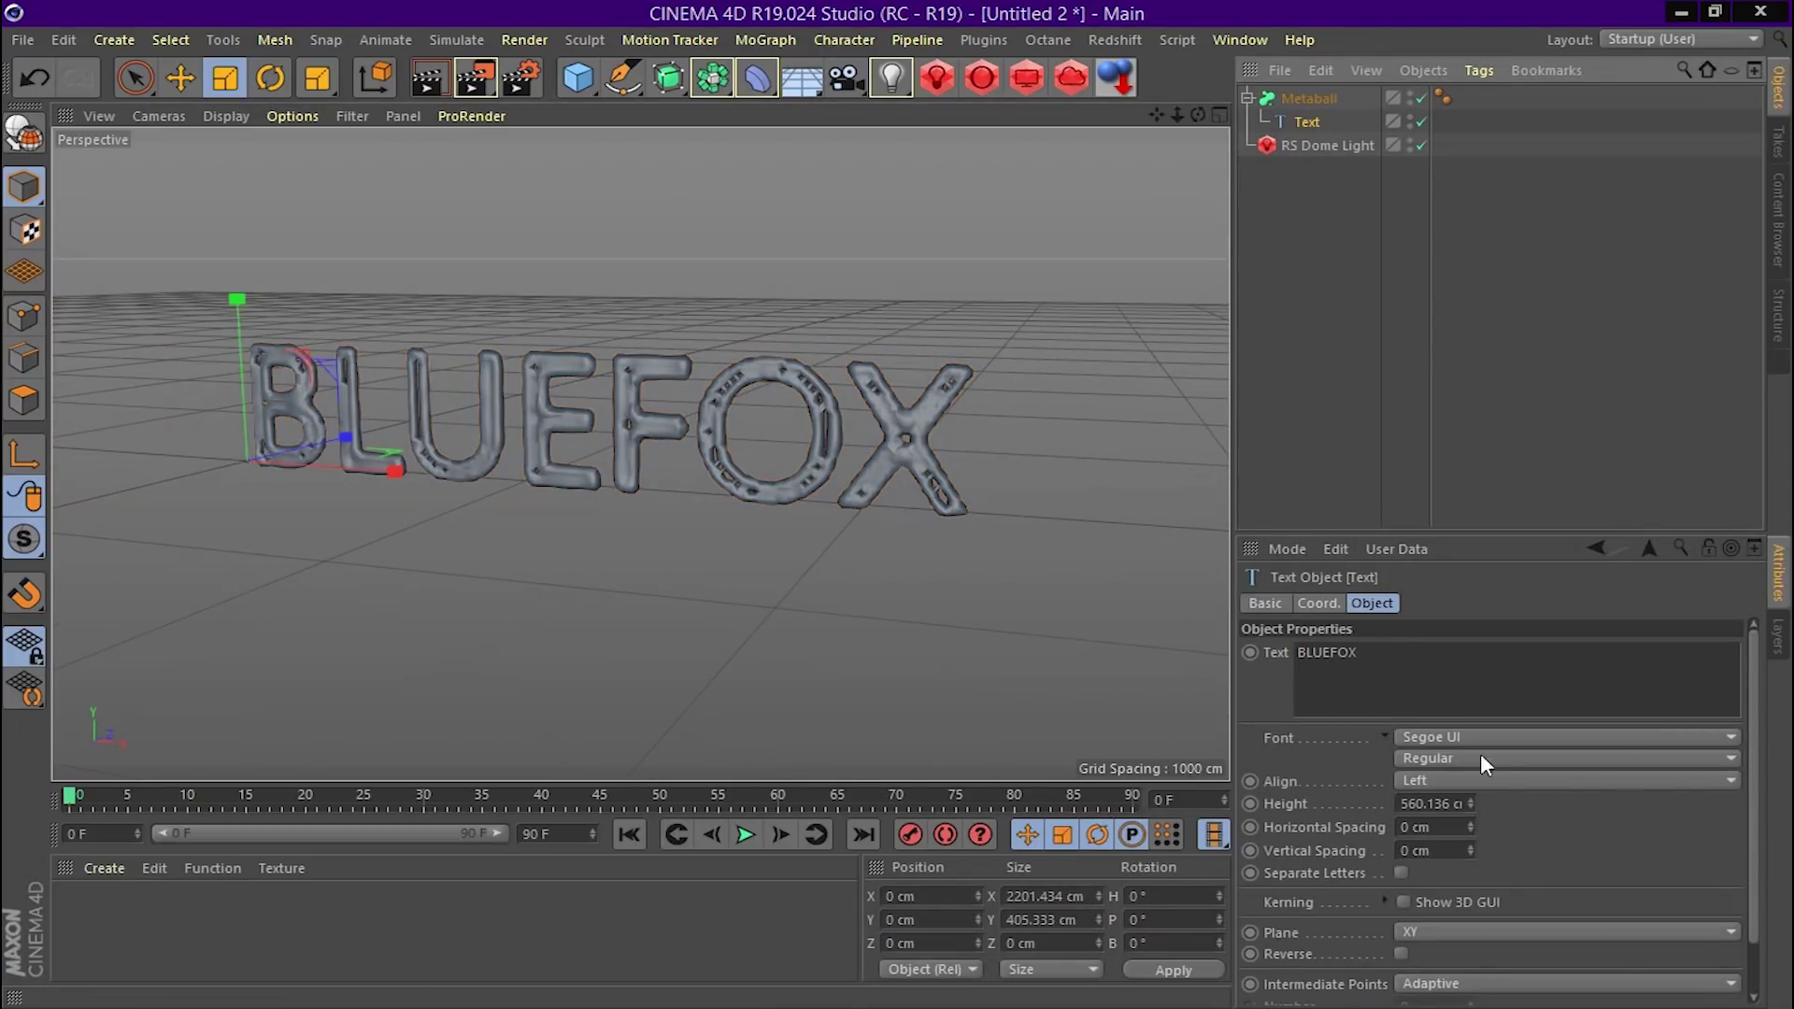
Try Segoe UI Emoji, Segoe Script and Lato Black, settling on Leelawadee UI Semilight for BLUEFOX
{"action": "left_click", "coordinate": [1543, 744]}
{"action": "left_click", "coordinate": [1556, 804]}
{"action": "left_click", "coordinate": [1563, 738]}
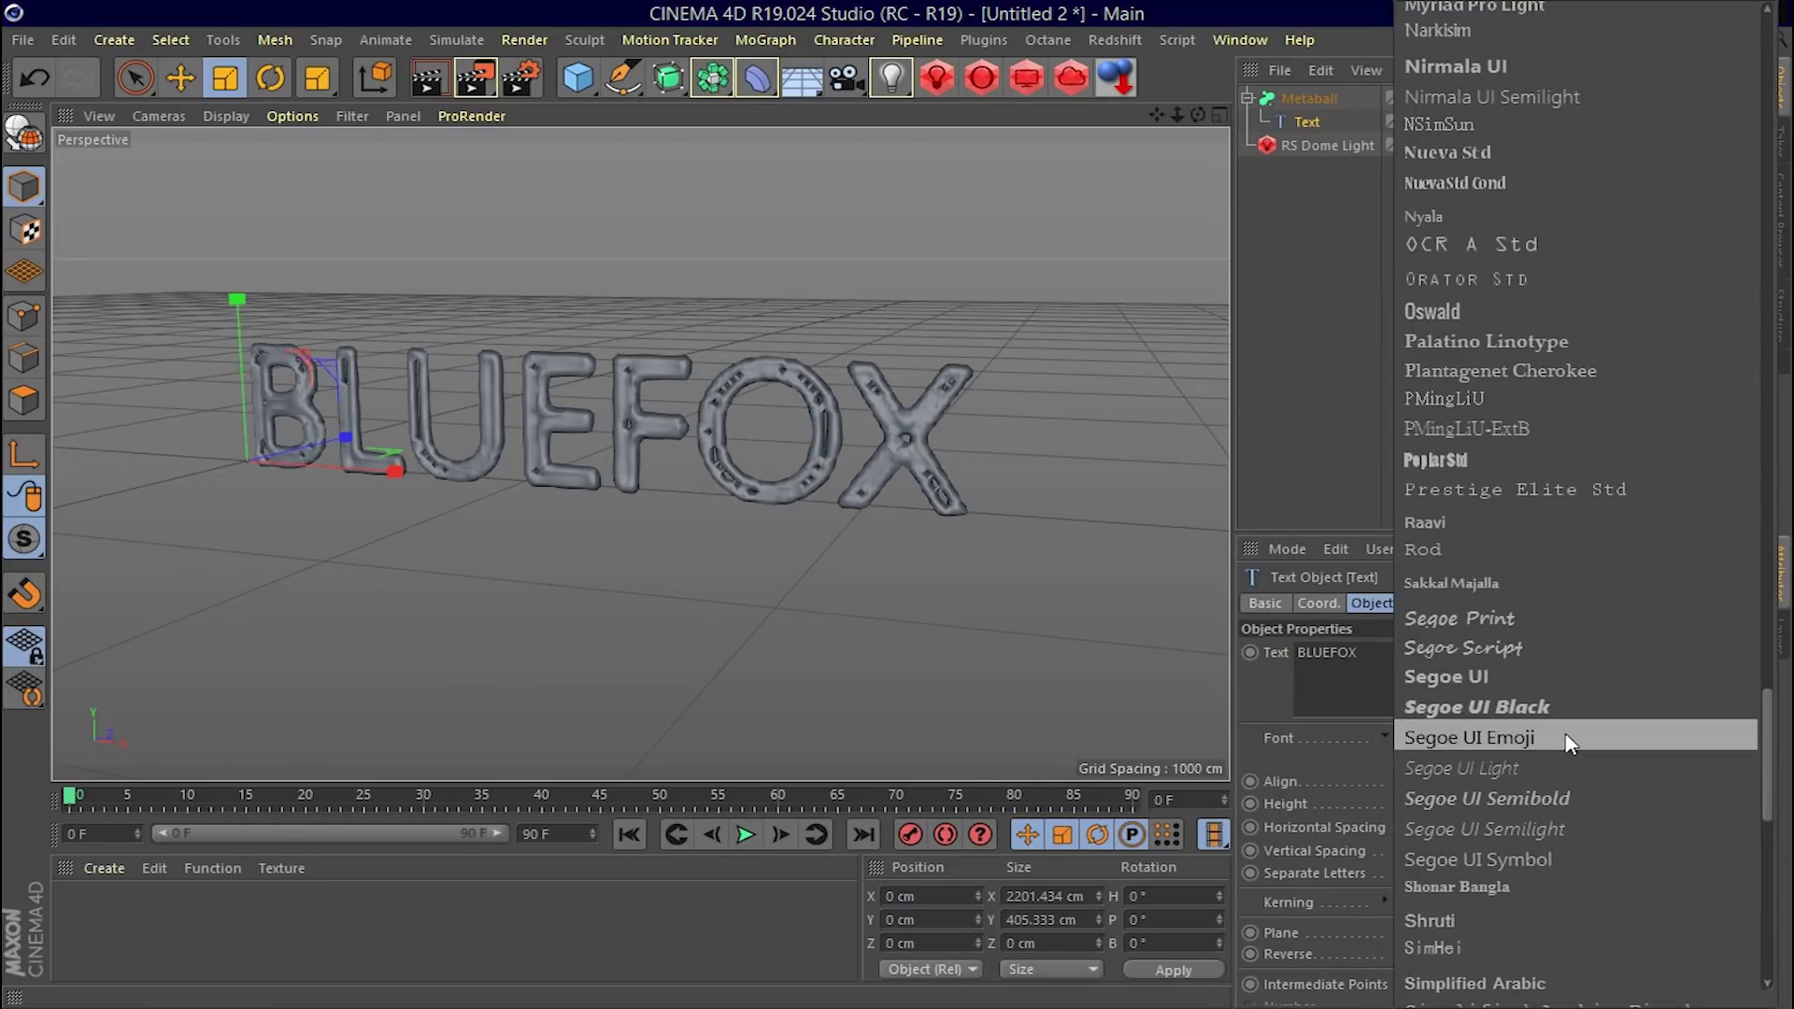
{"action": "left_click", "coordinate": [1567, 640]}
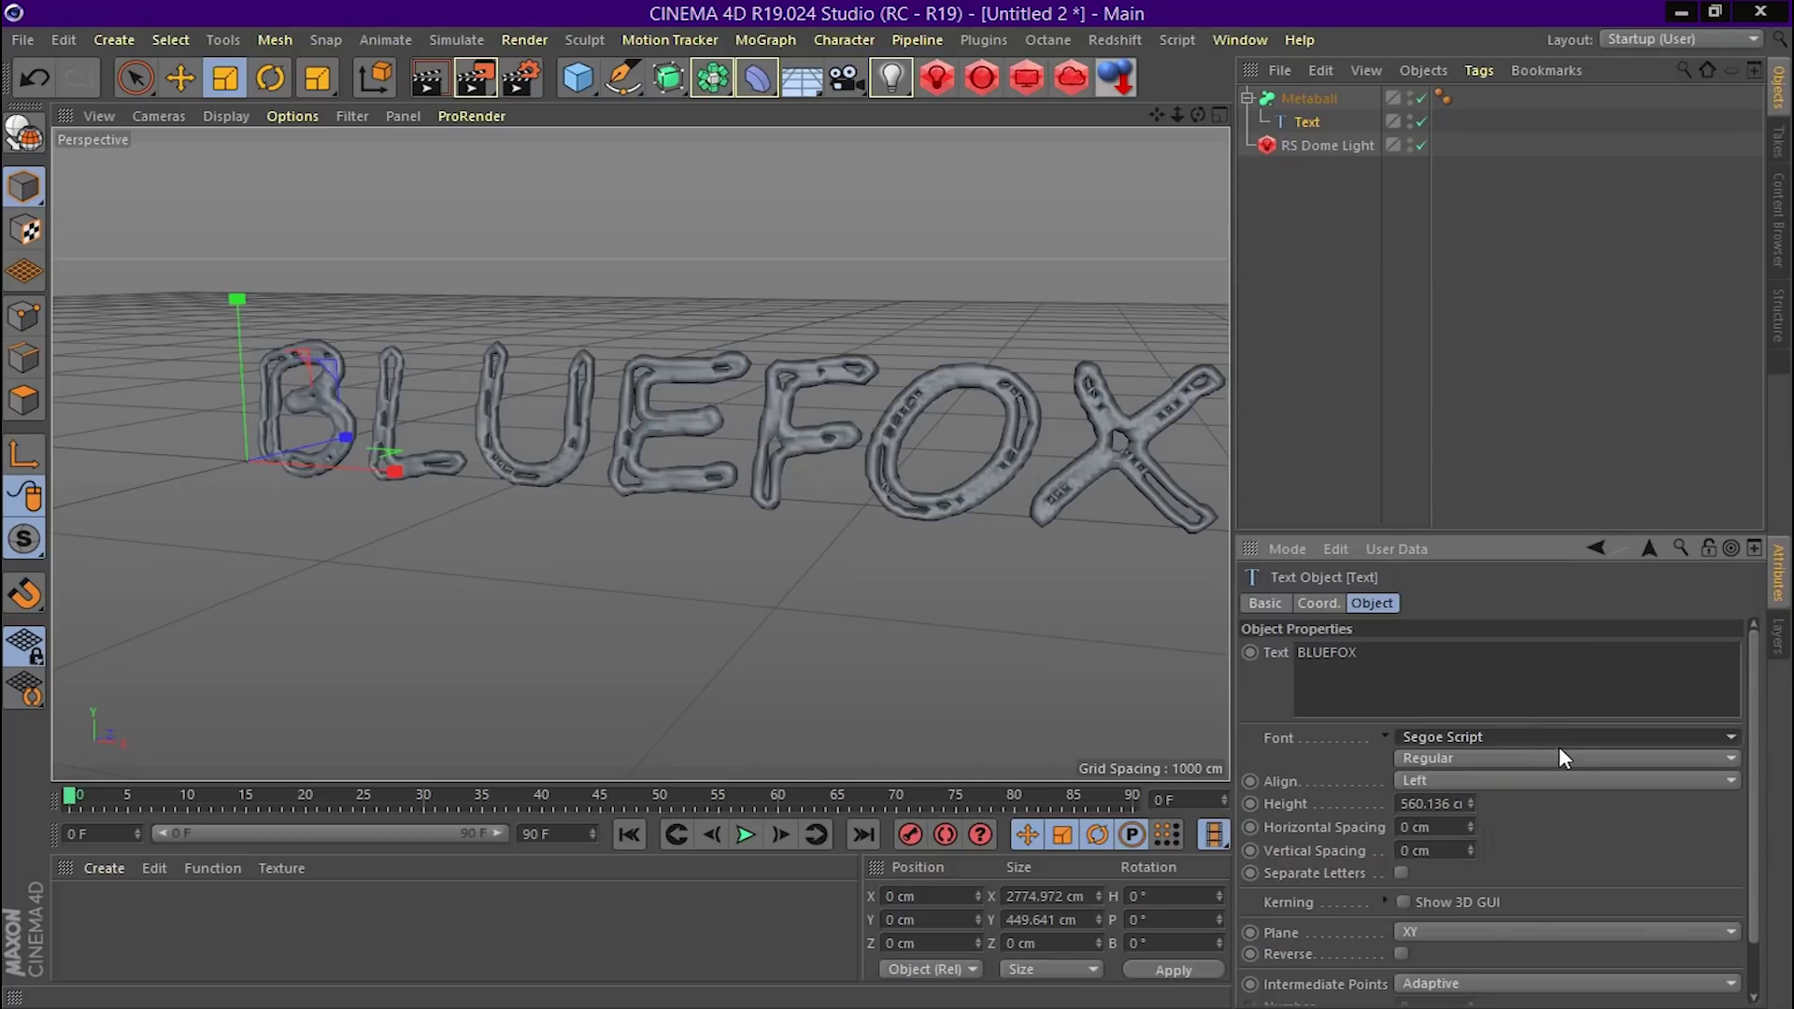
{"action": "left_click", "coordinate": [1556, 738]}
{"action": "scroll", "coordinate": [1555, 743], "scroll_direction": "up", "scroll_amount": 15}
{"action": "left_click", "coordinate": [1555, 743]}
{"action": "scroll", "coordinate": [1555, 738], "scroll_direction": "down", "scroll_amount": 1}
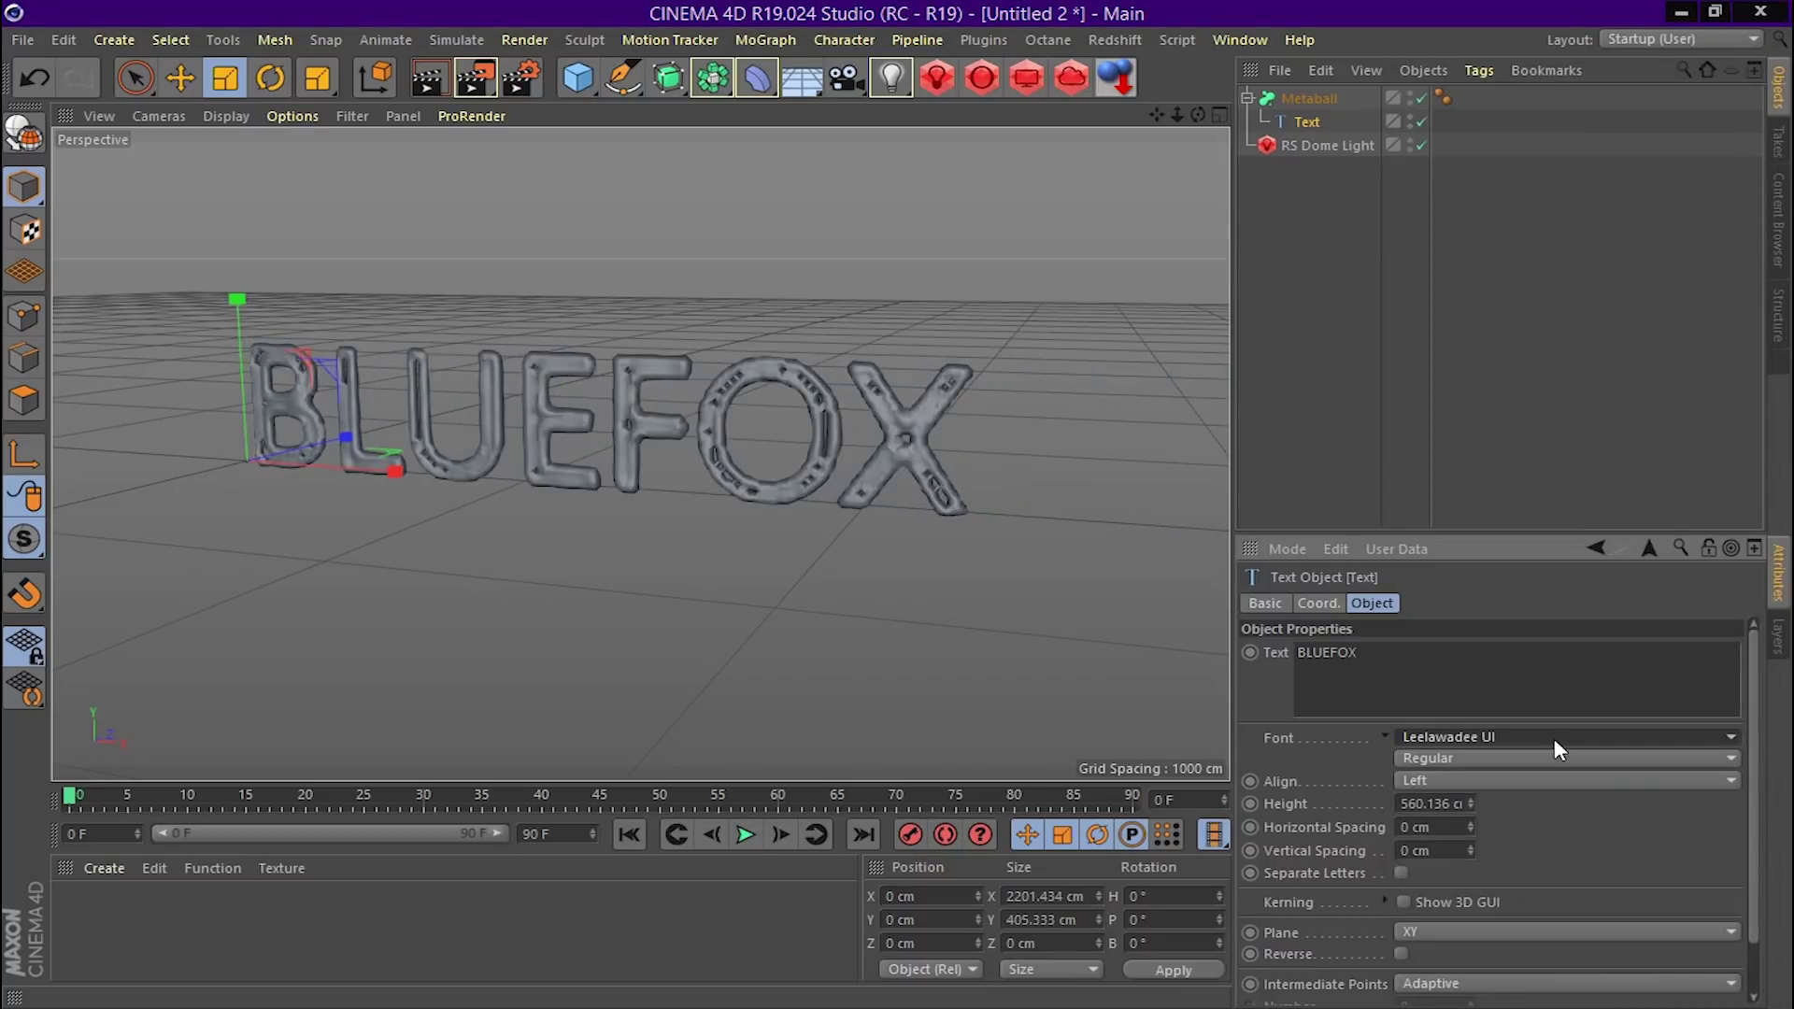
{"action": "scroll", "coordinate": [1555, 738], "scroll_direction": "down", "scroll_amount": 1}
{"action": "scroll", "coordinate": [1555, 738], "scroll_direction": "down", "scroll_amount": 1}
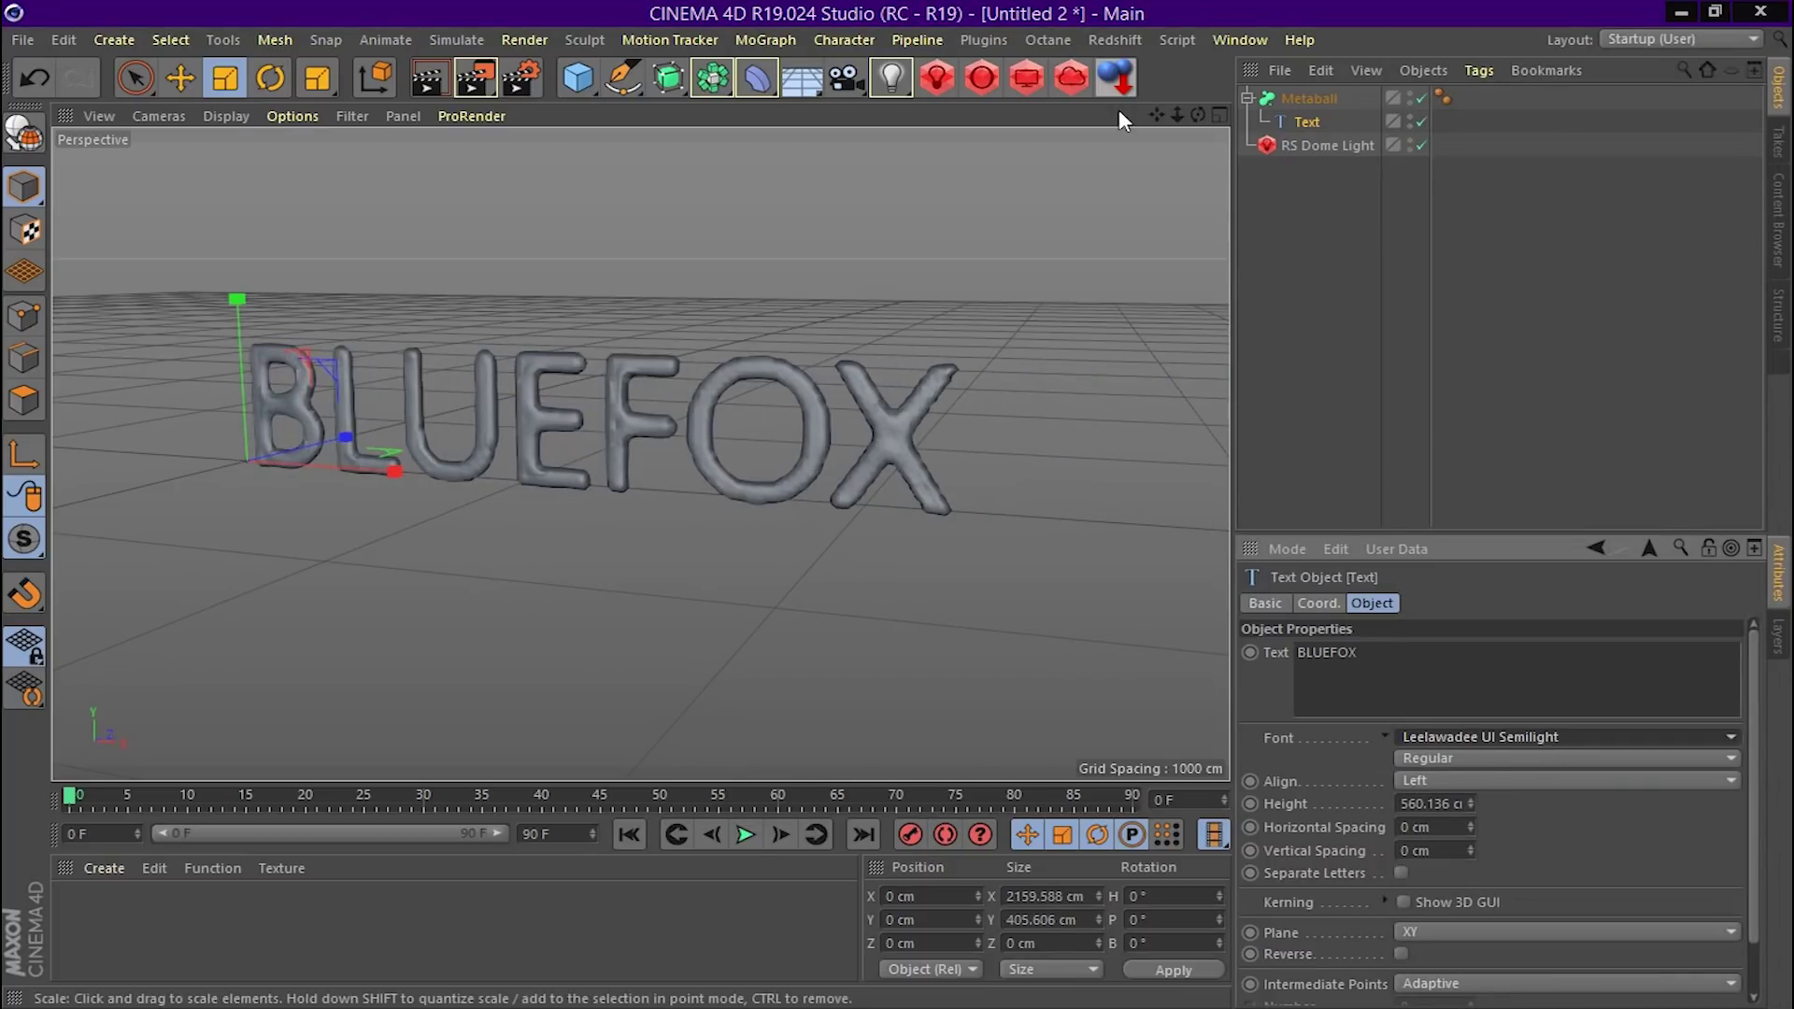
{"action": "mouse_move", "coordinate": [1198, 114]}
{"action": "left_mouse_down"}
{"action": "mouse_move", "coordinate": [639, 454]}
{"action": "mouse_move", "coordinate": [1198, 114]}
{"action": "left_mouse_up"}
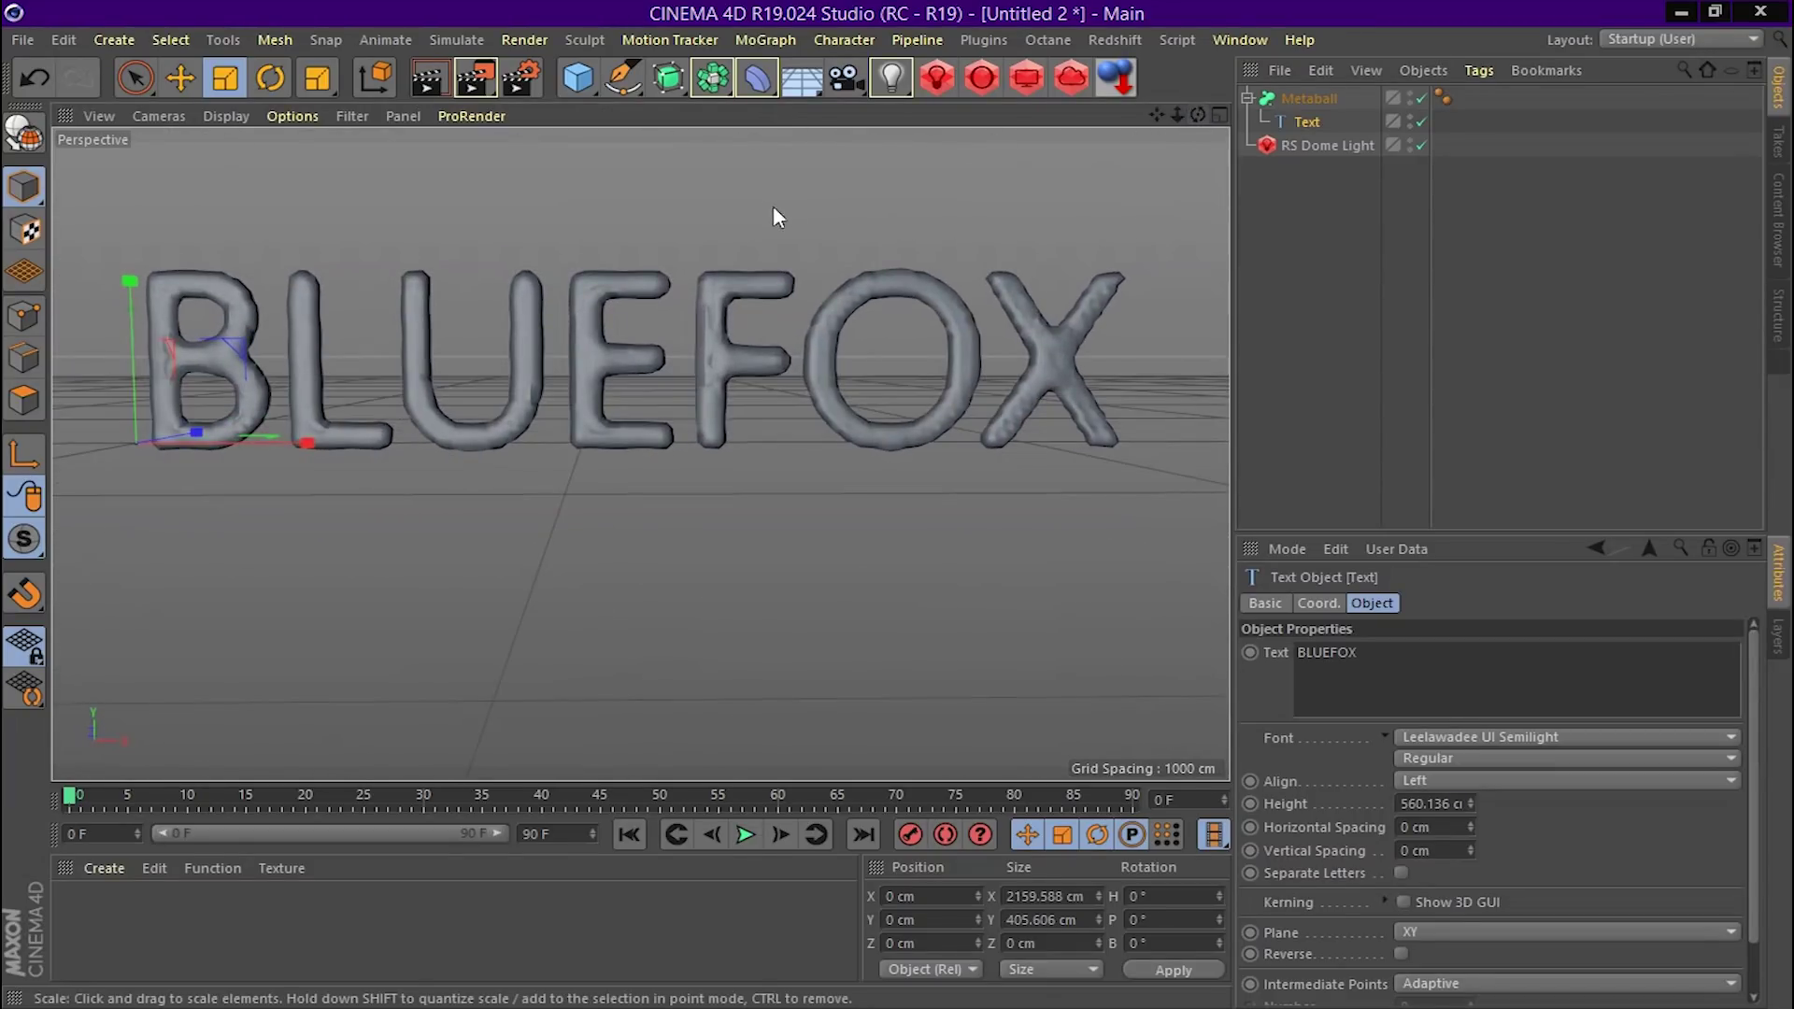
Switch to the Sketch spline tool with snapping on and Polygon Snap enabled
{"action": "left_click", "coordinate": [622, 83]}
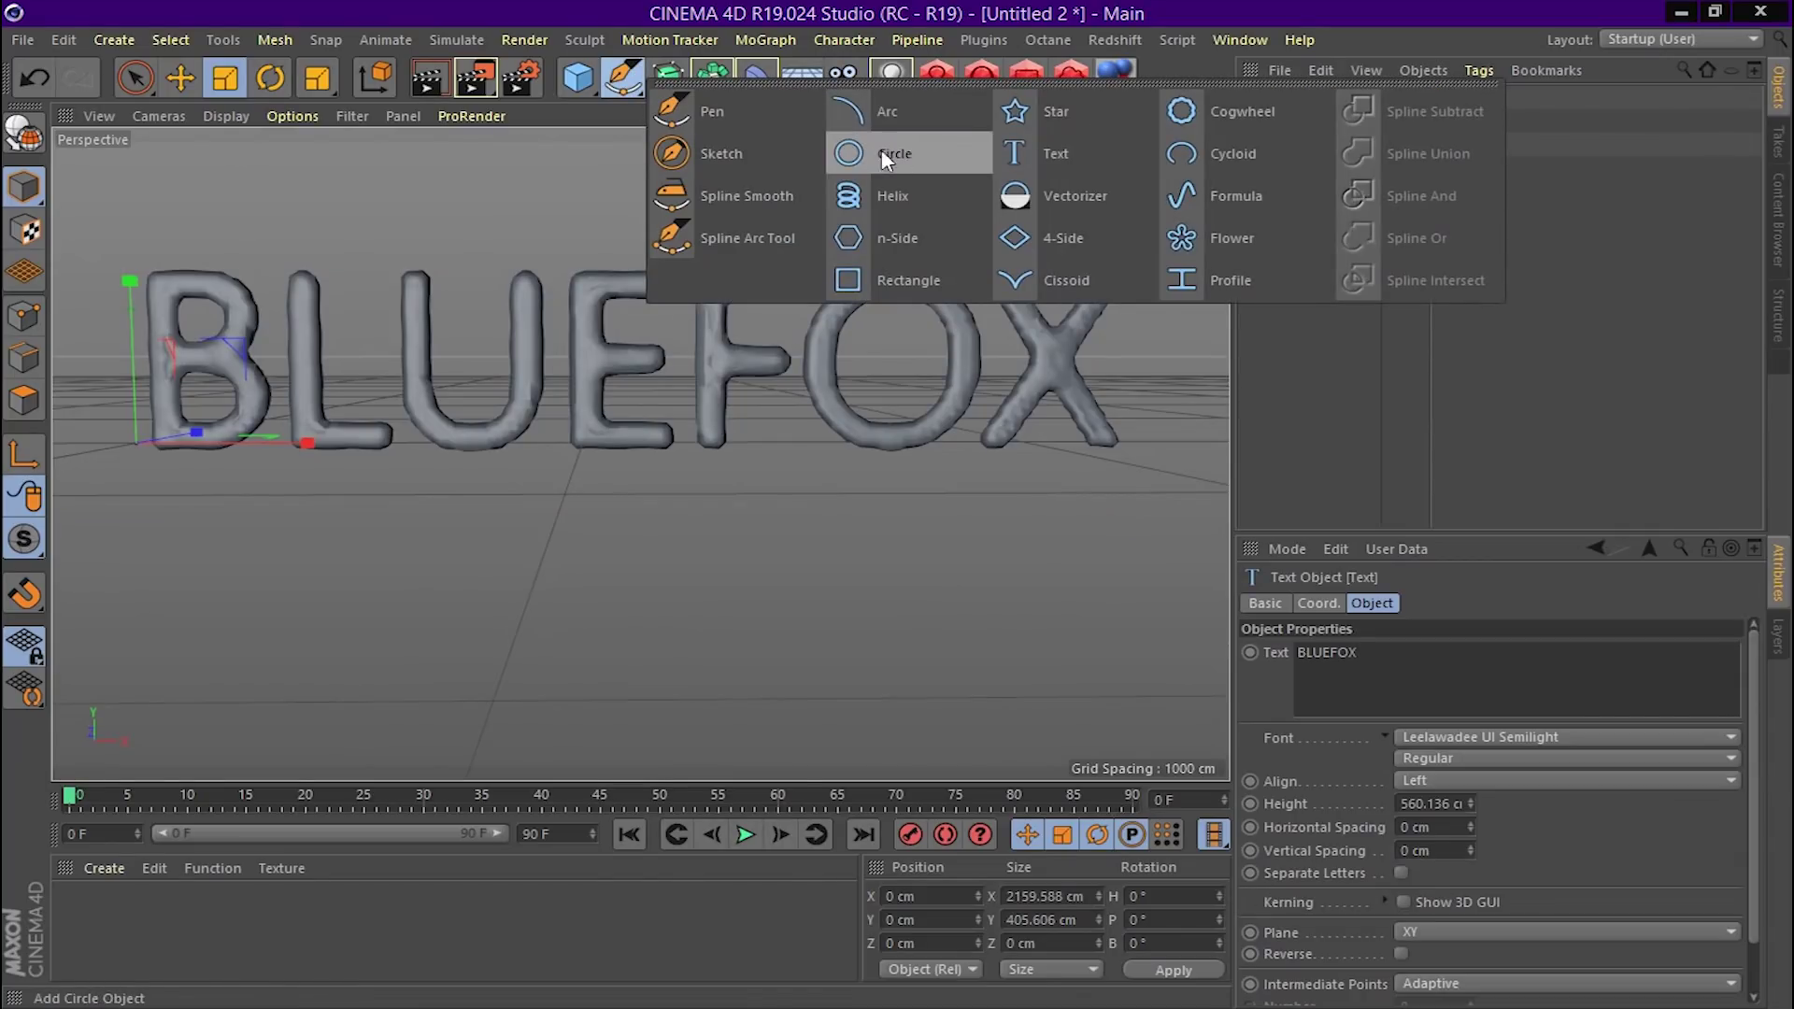
{"action": "left_click", "coordinate": [710, 174]}
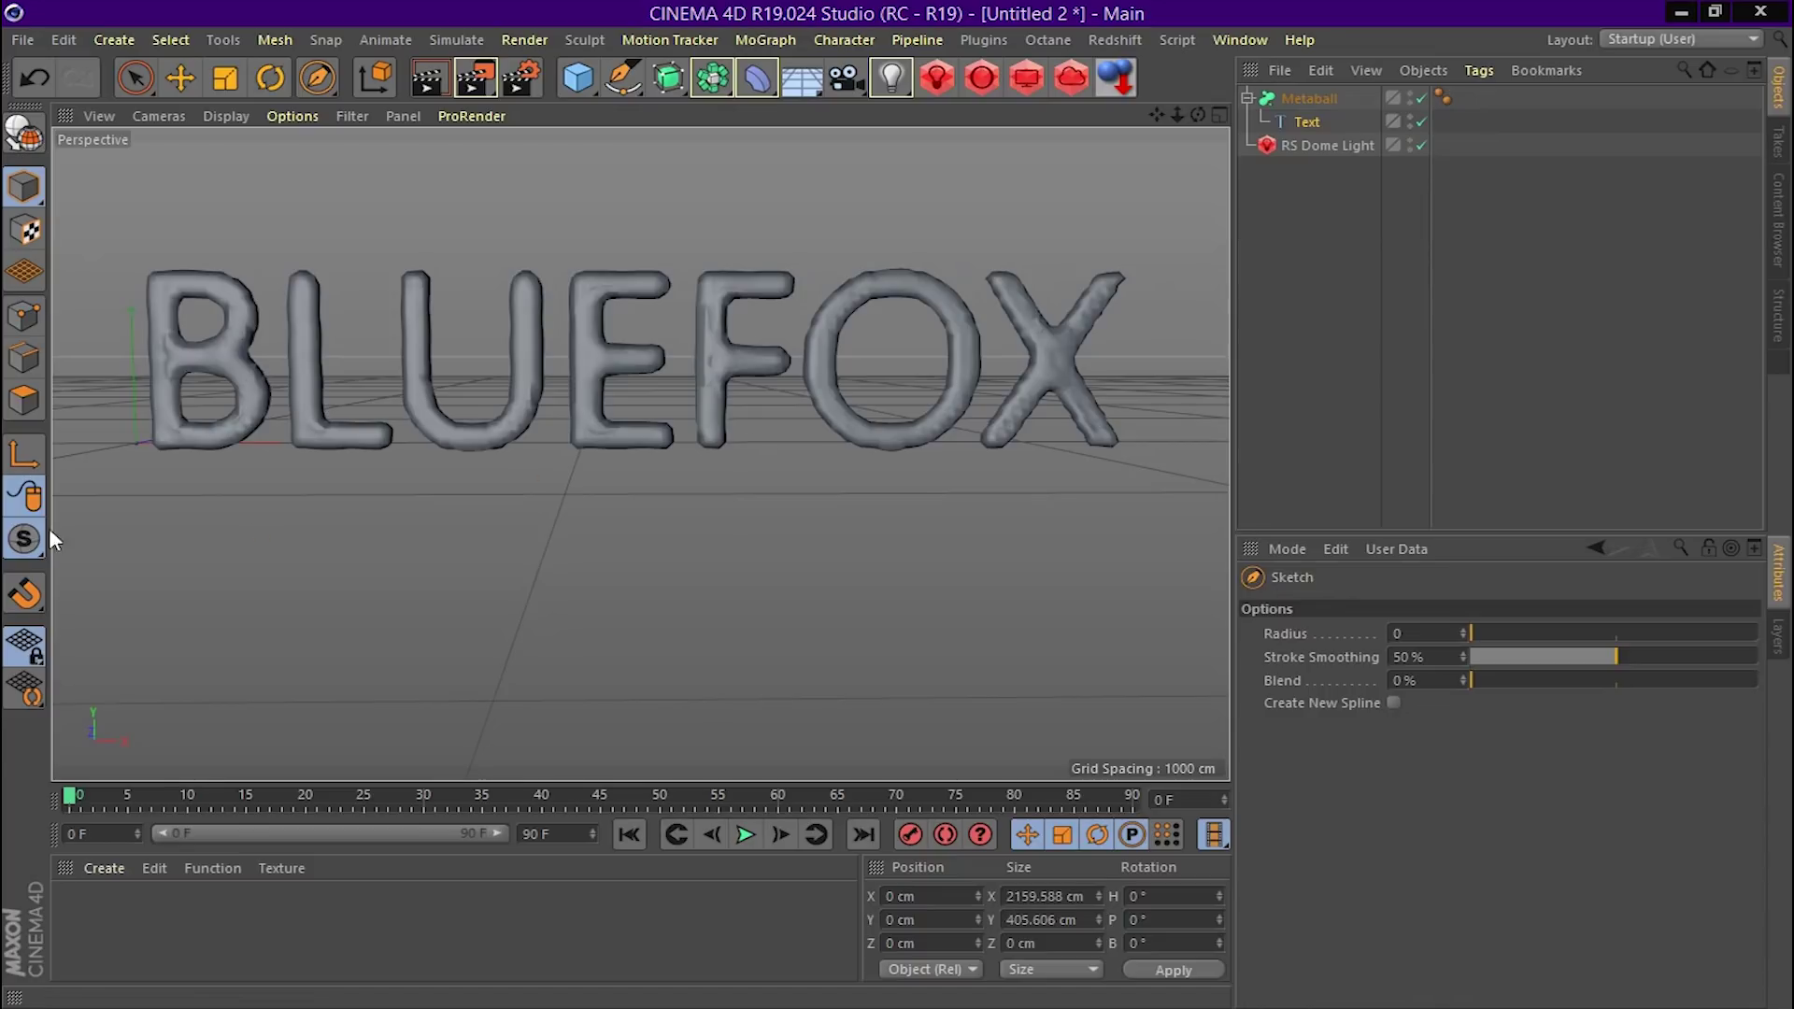
{"action": "left_click", "coordinate": [28, 598]}
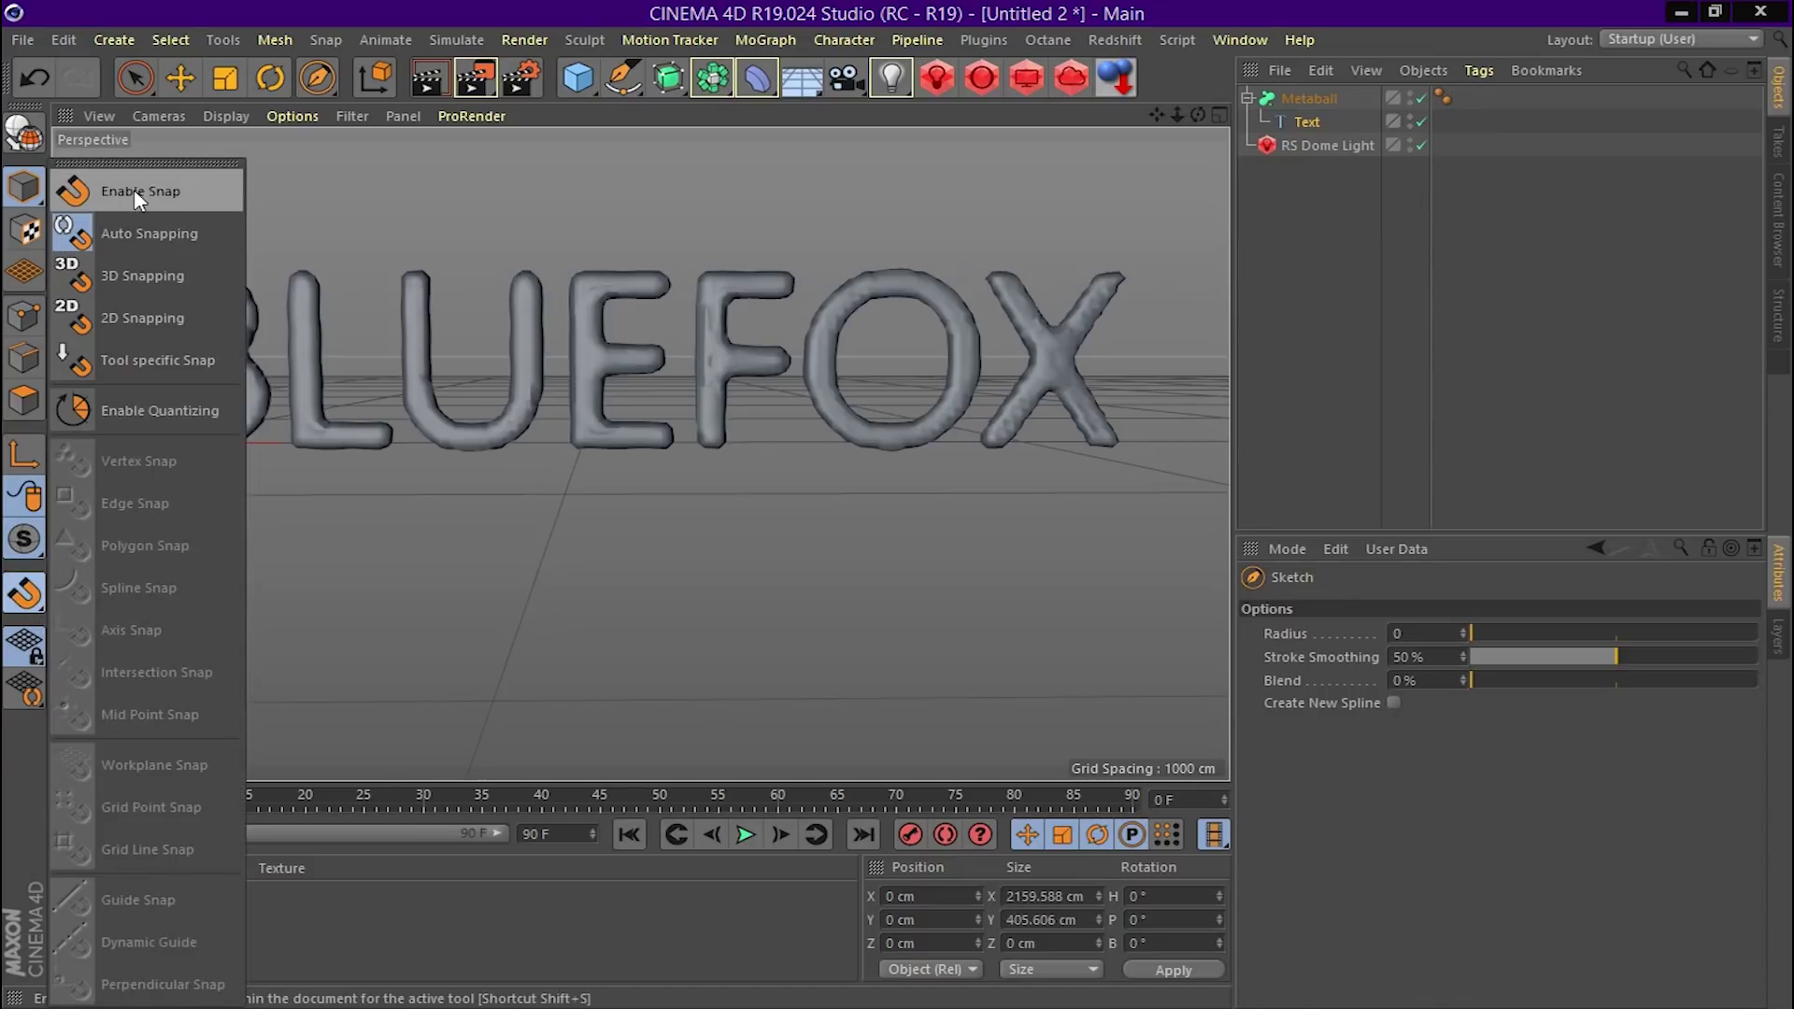
{"action": "left_click", "coordinate": [142, 200]}
{"action": "left_click", "coordinate": [26, 593]}
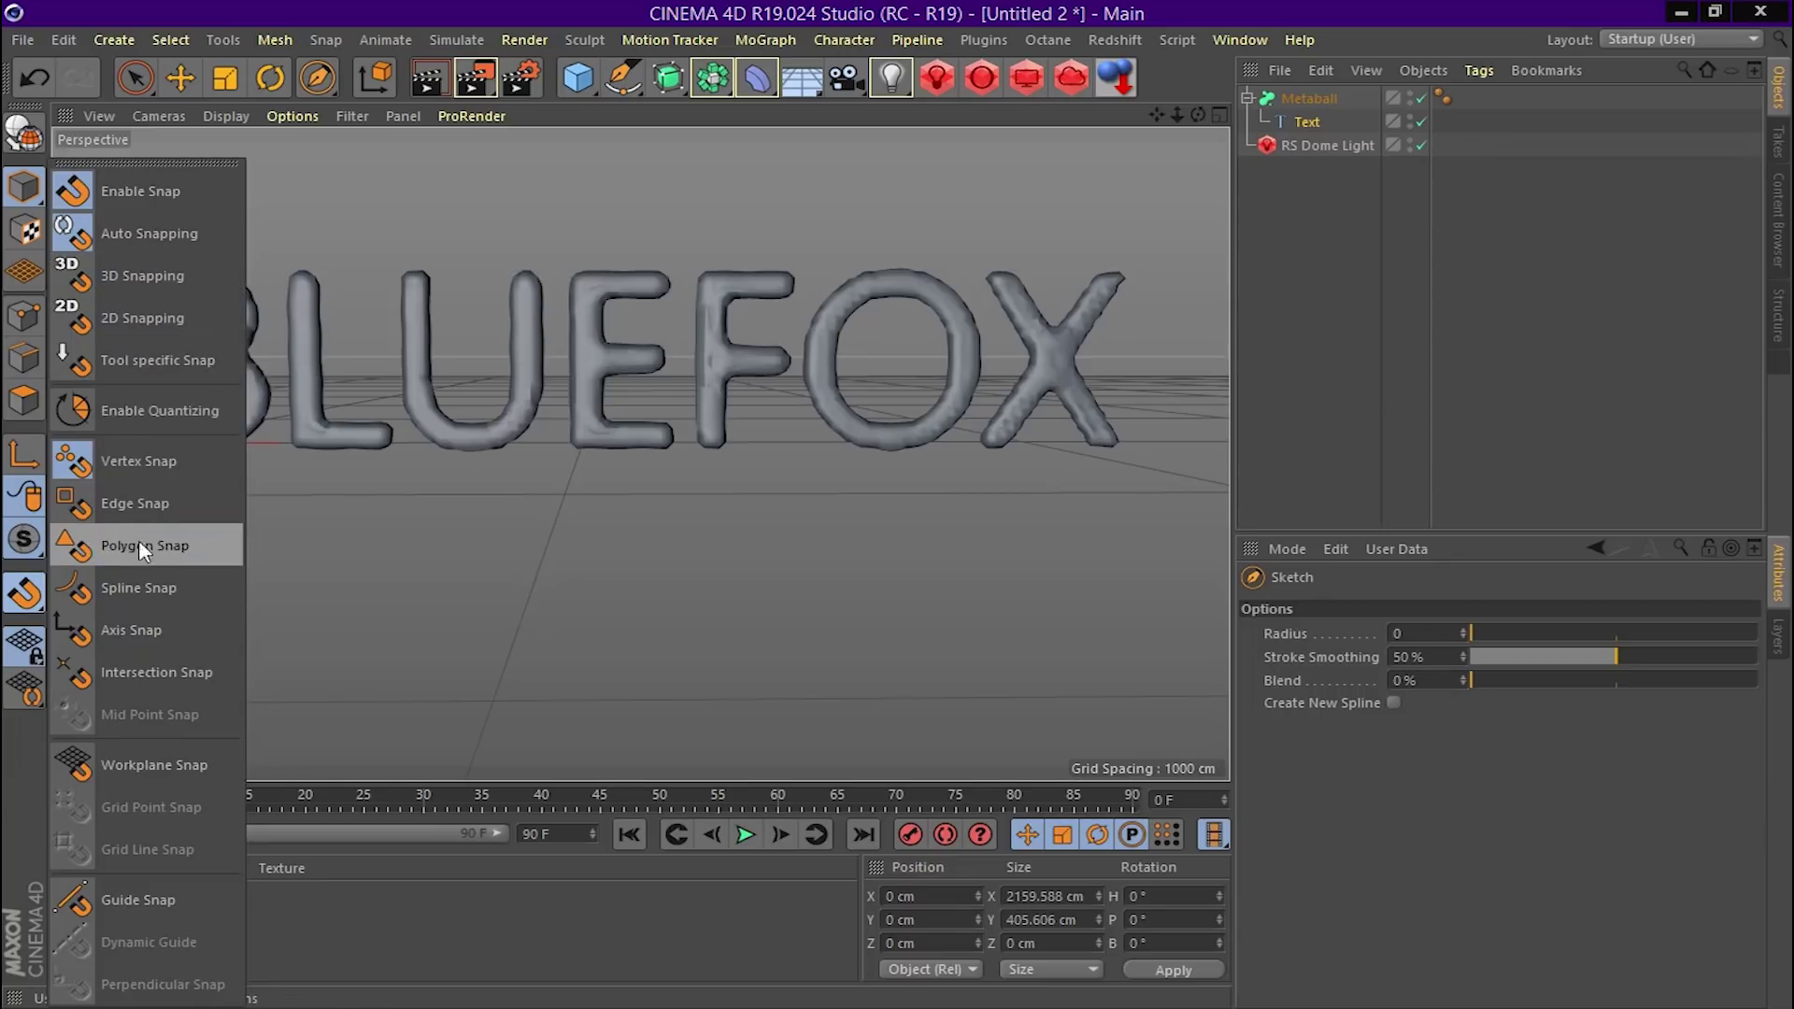
{"action": "left_click", "coordinate": [172, 553]}
Sketch a drip under the B and put Spline and Text inside the Metaball
{"action": "left_click_drag", "start_coordinate": [254, 414], "coordinate": [211, 497]}
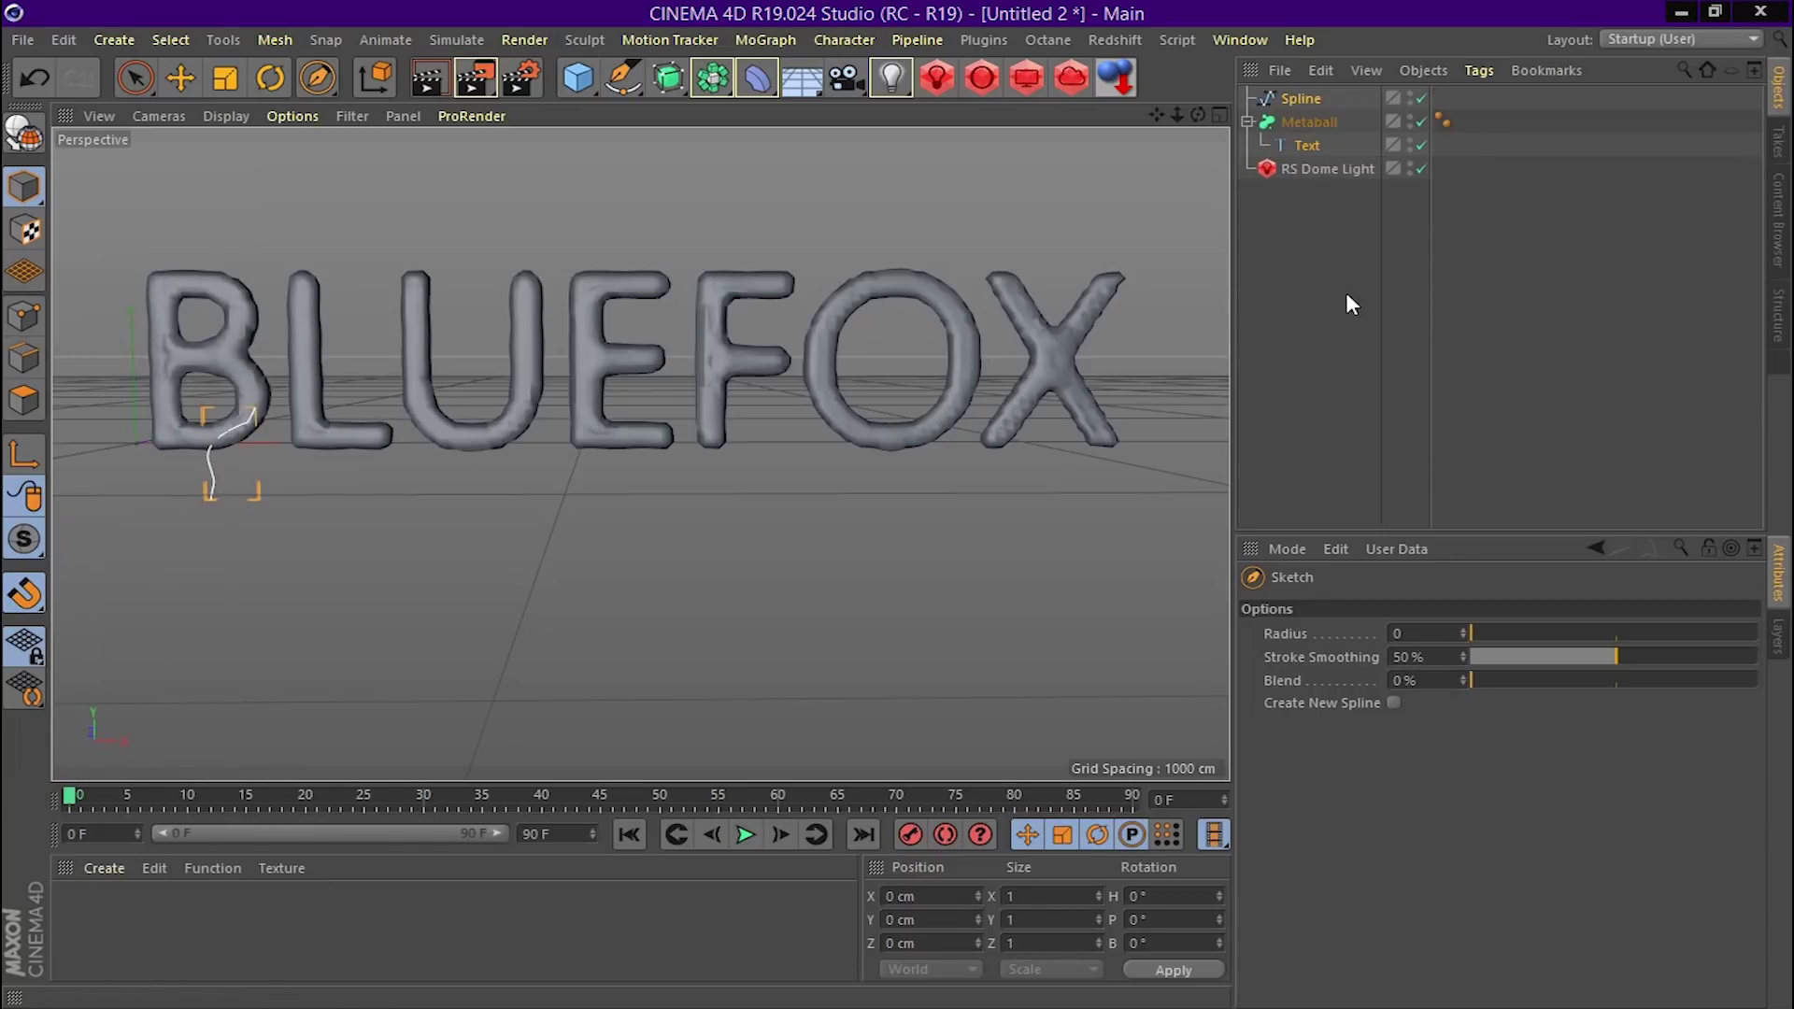
{"action": "mouse_move", "coordinate": [1306, 100]}
{"action": "left_mouse_down"}
{"action": "mouse_move", "coordinate": [1327, 101]}
{"action": "mouse_move", "coordinate": [1322, 156]}
{"action": "left_mouse_up"}
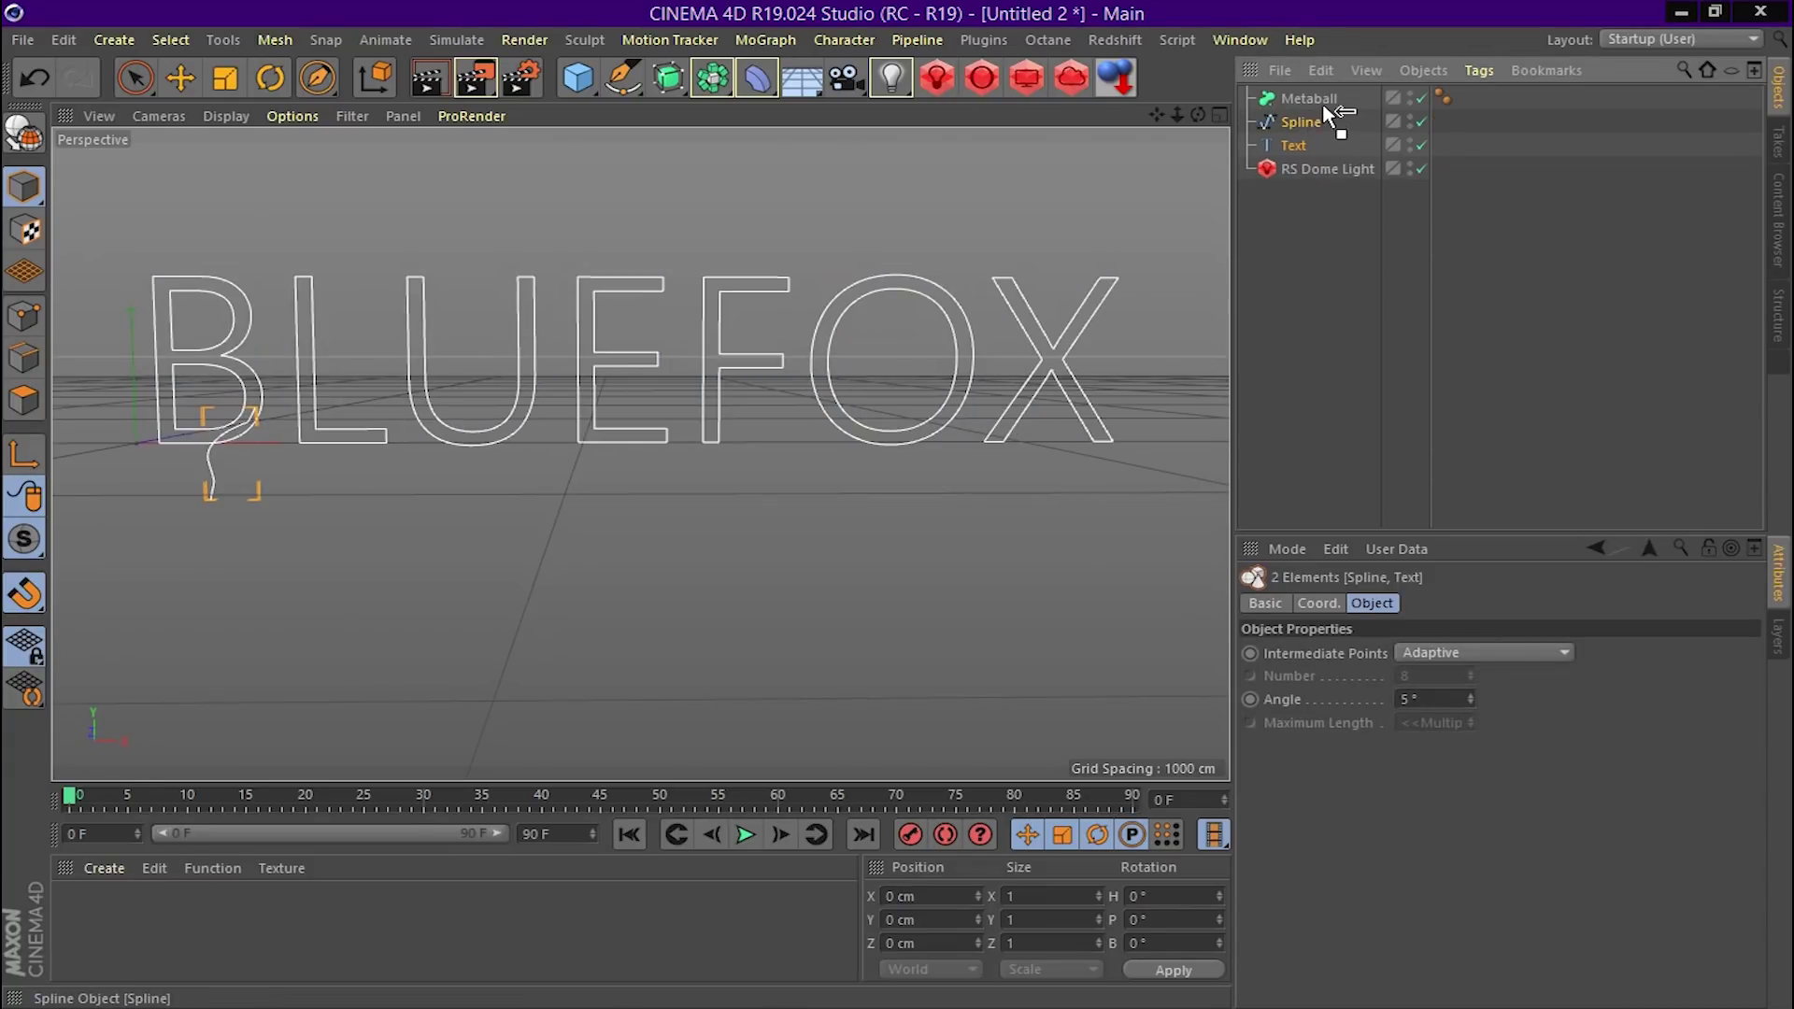
{"action": "left_click_drag", "start_coordinate": [1323, 93], "coordinate": [1323, 95]}
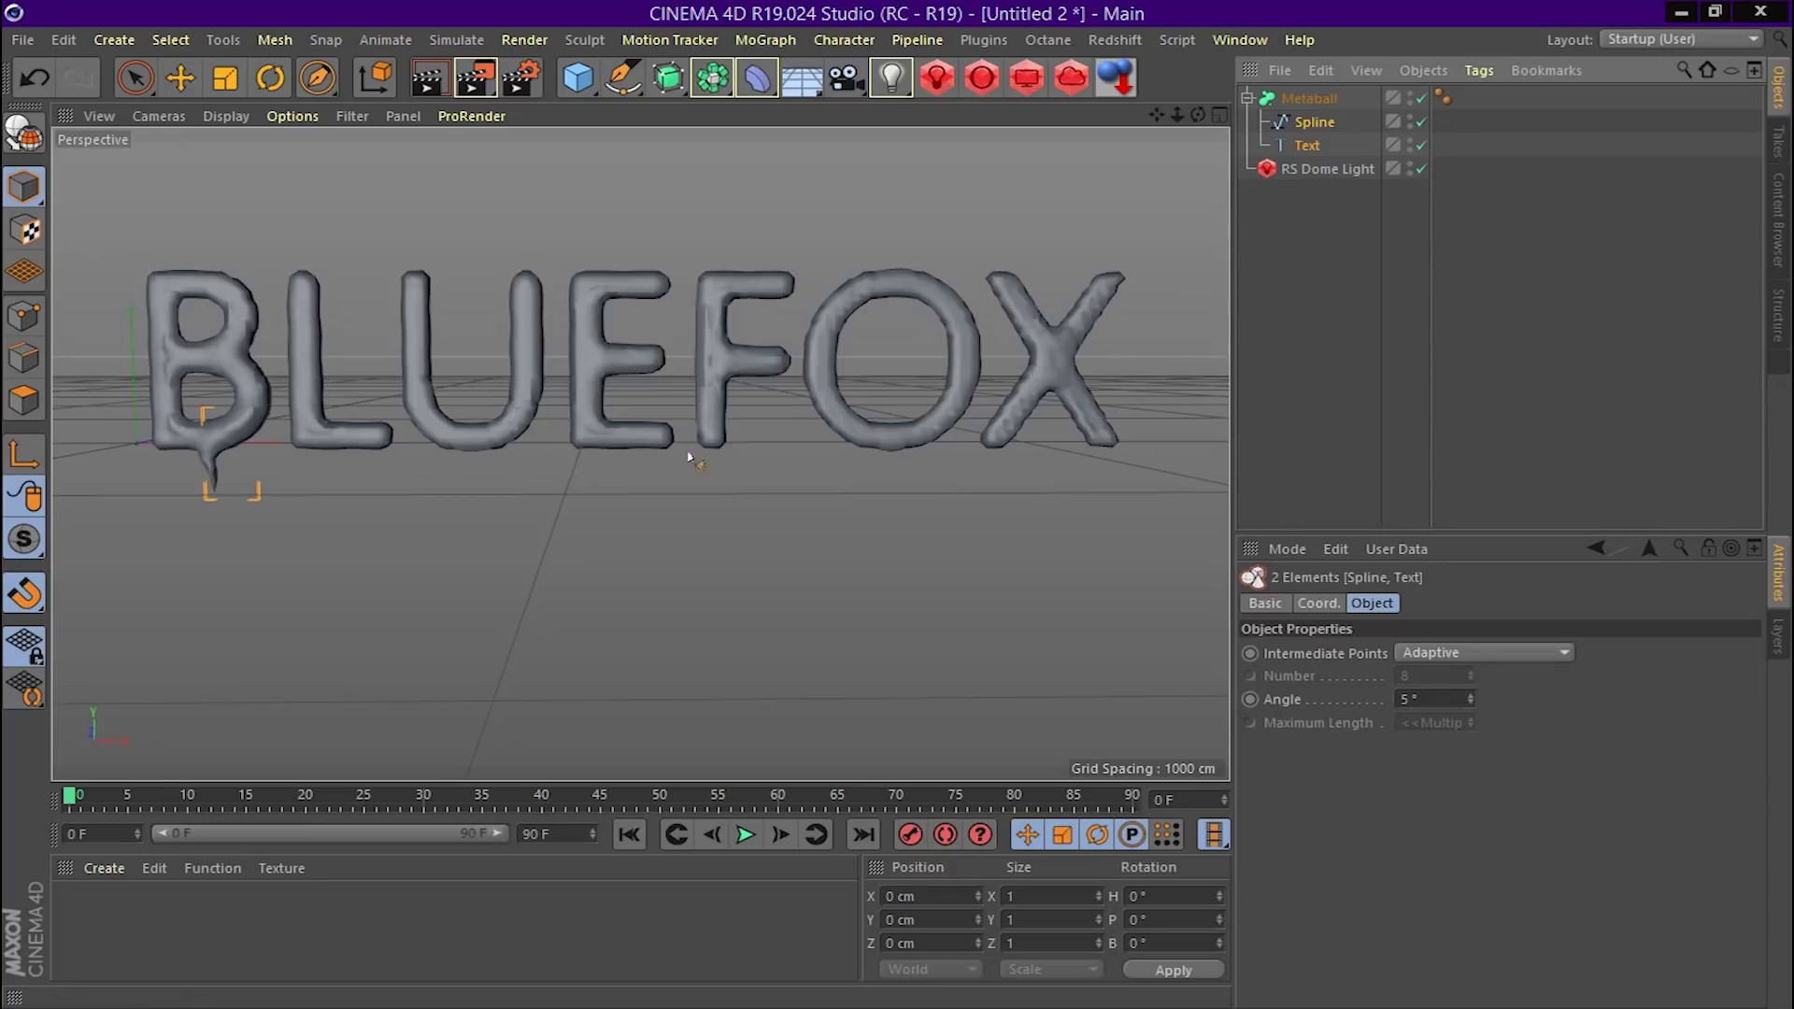
{"action": "scroll", "coordinate": [220, 449], "scroll_direction": "up", "scroll_amount": 2}
{"action": "scroll", "coordinate": [219, 449], "scroll_direction": "up", "scroll_amount": 2}
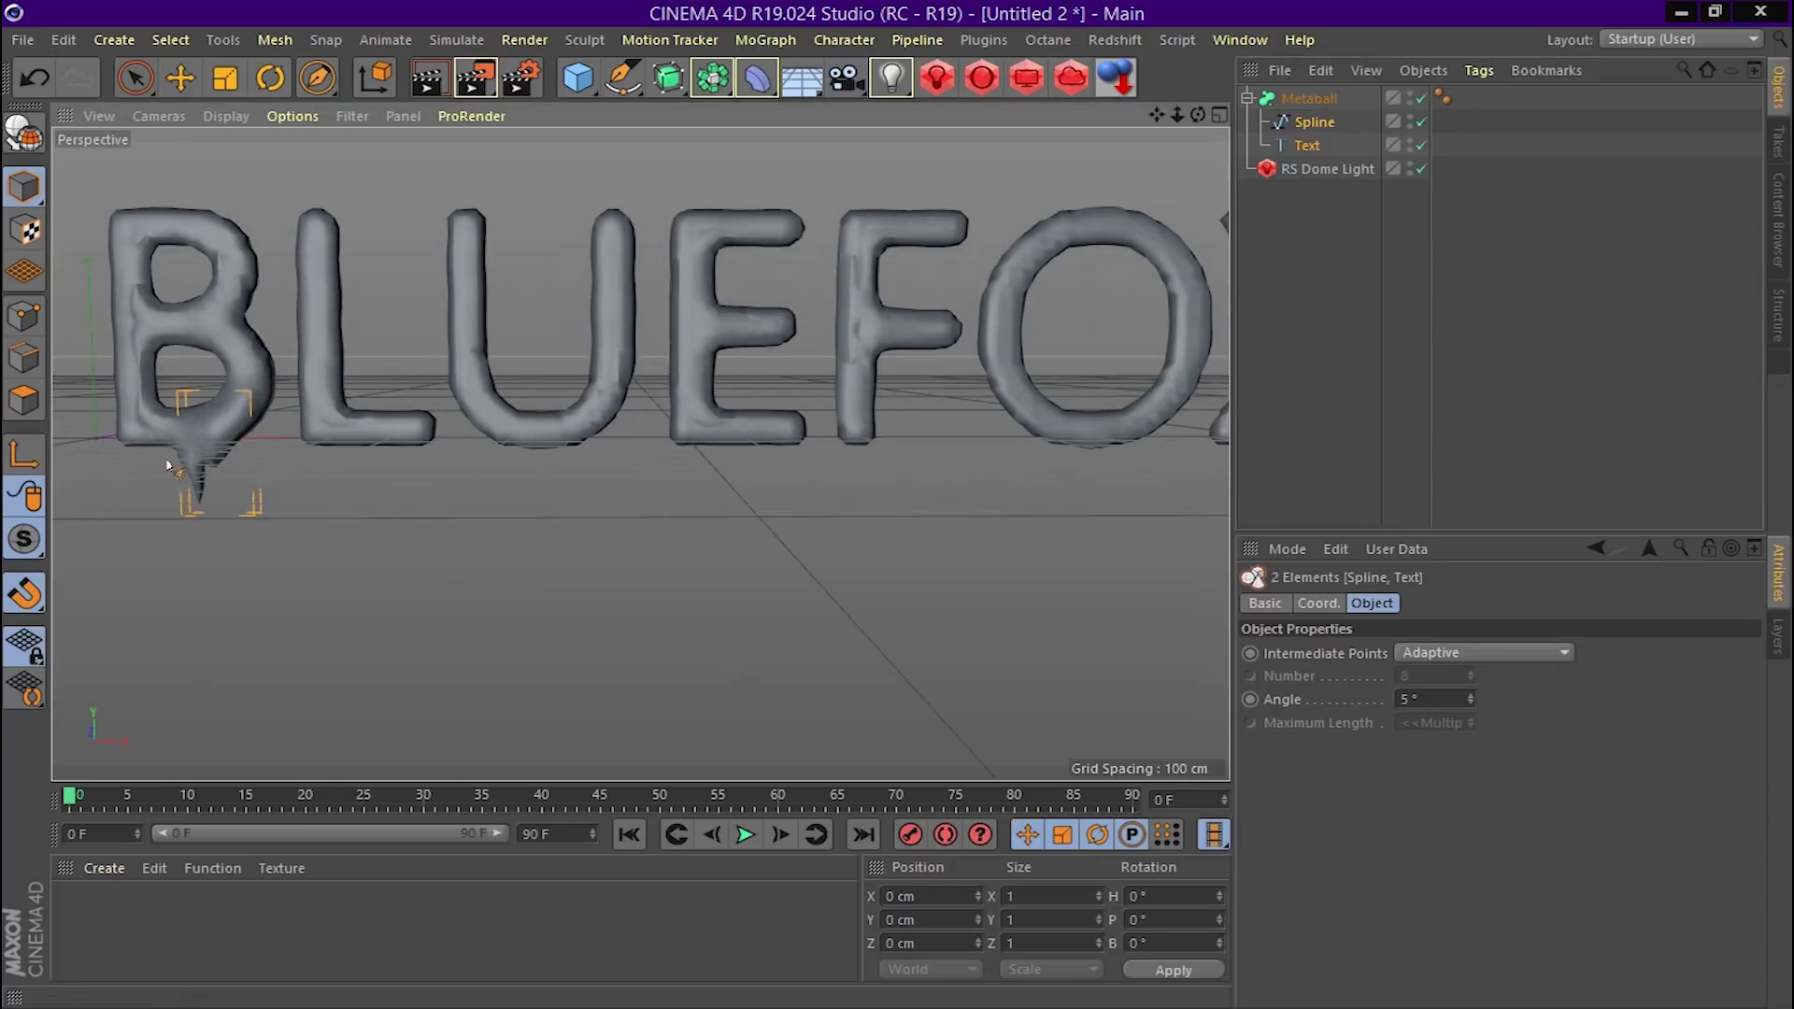
Extend the drips below B, L, U, E, F and O
{"action": "mouse_move", "coordinate": [164, 439]}
{"action": "left_mouse_down"}
{"action": "mouse_move", "coordinate": [134, 468]}
{"action": "mouse_move", "coordinate": [172, 459]}
{"action": "left_mouse_up"}
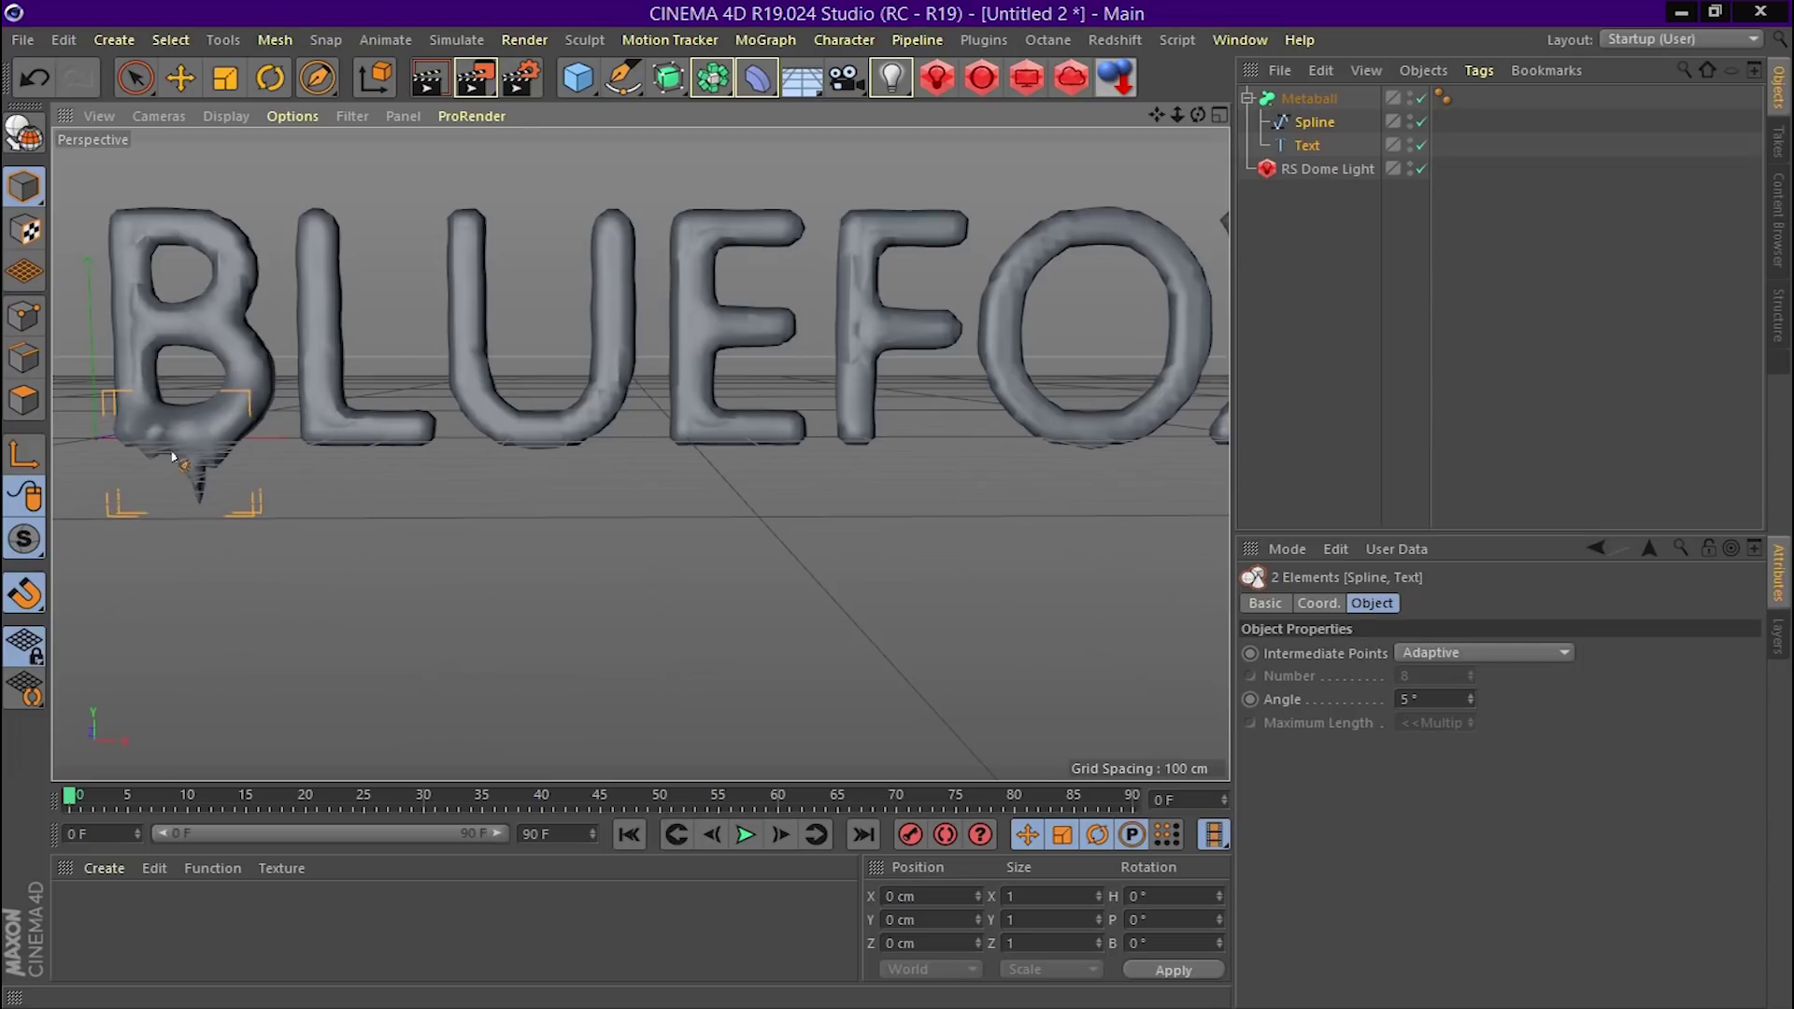
{"action": "left_click", "coordinate": [355, 479]}
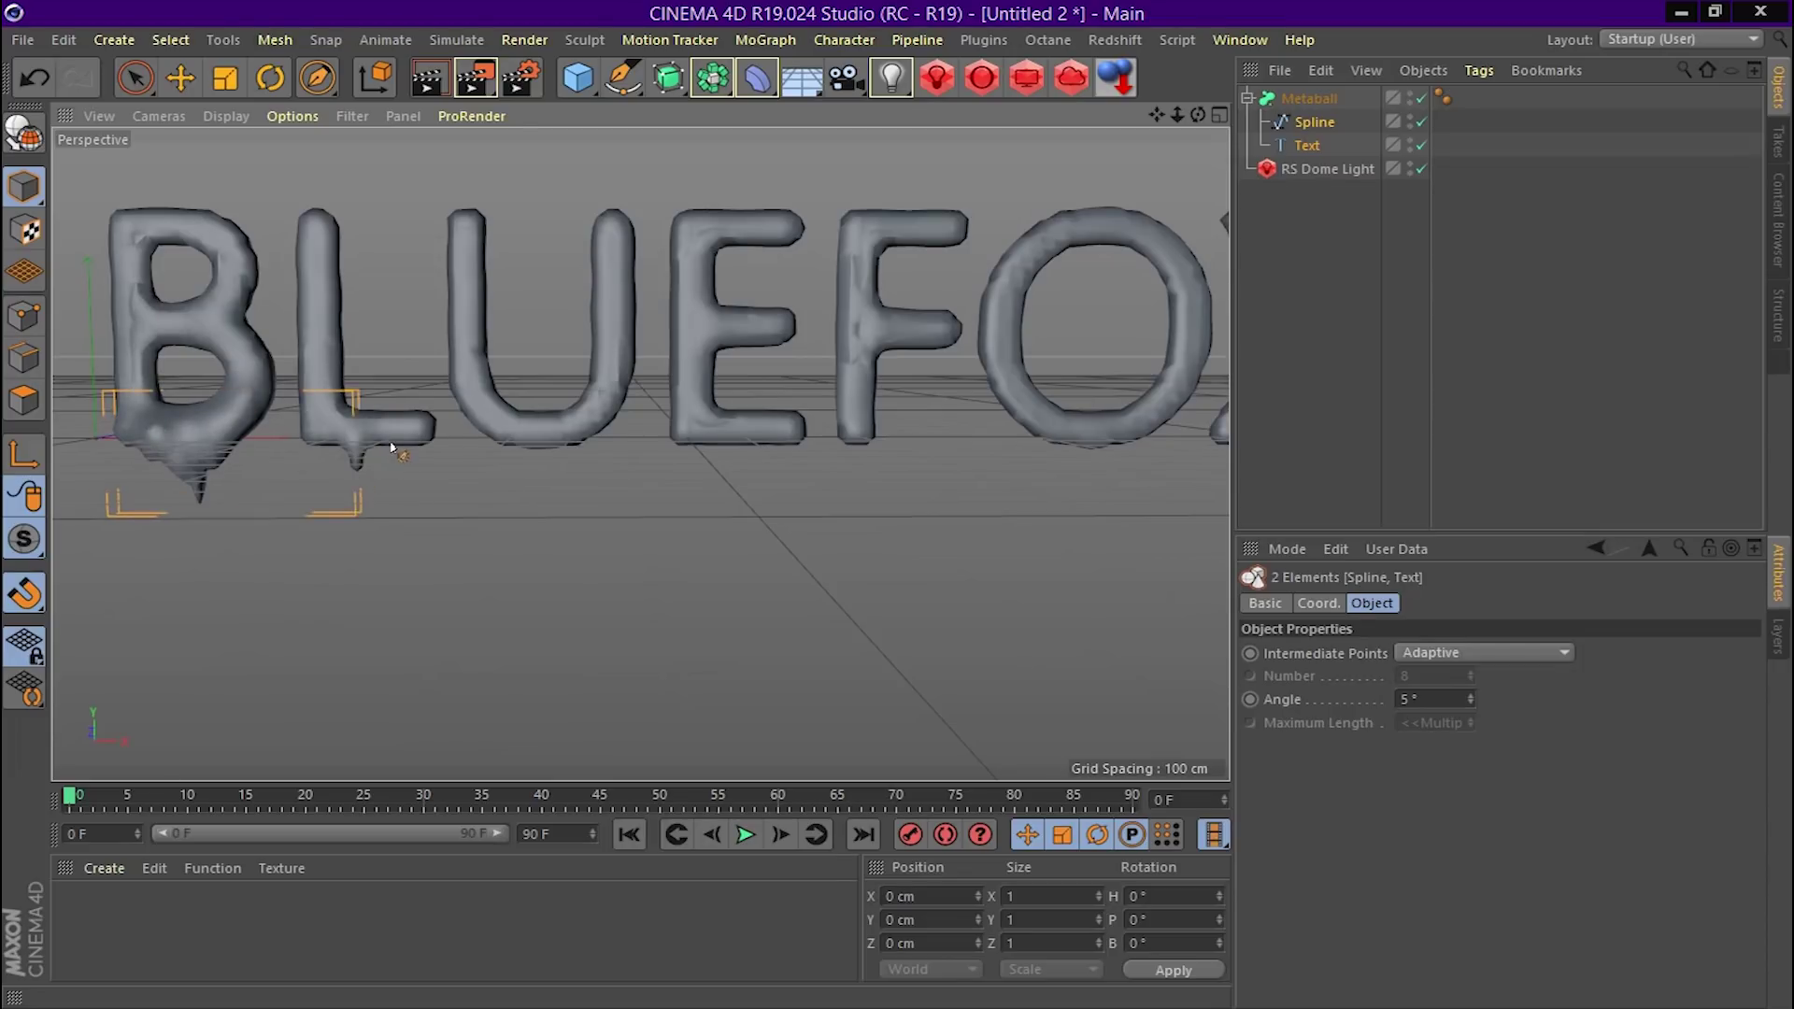
{"action": "left_click_drag", "start_coordinate": [416, 447], "coordinate": [852, 450]}
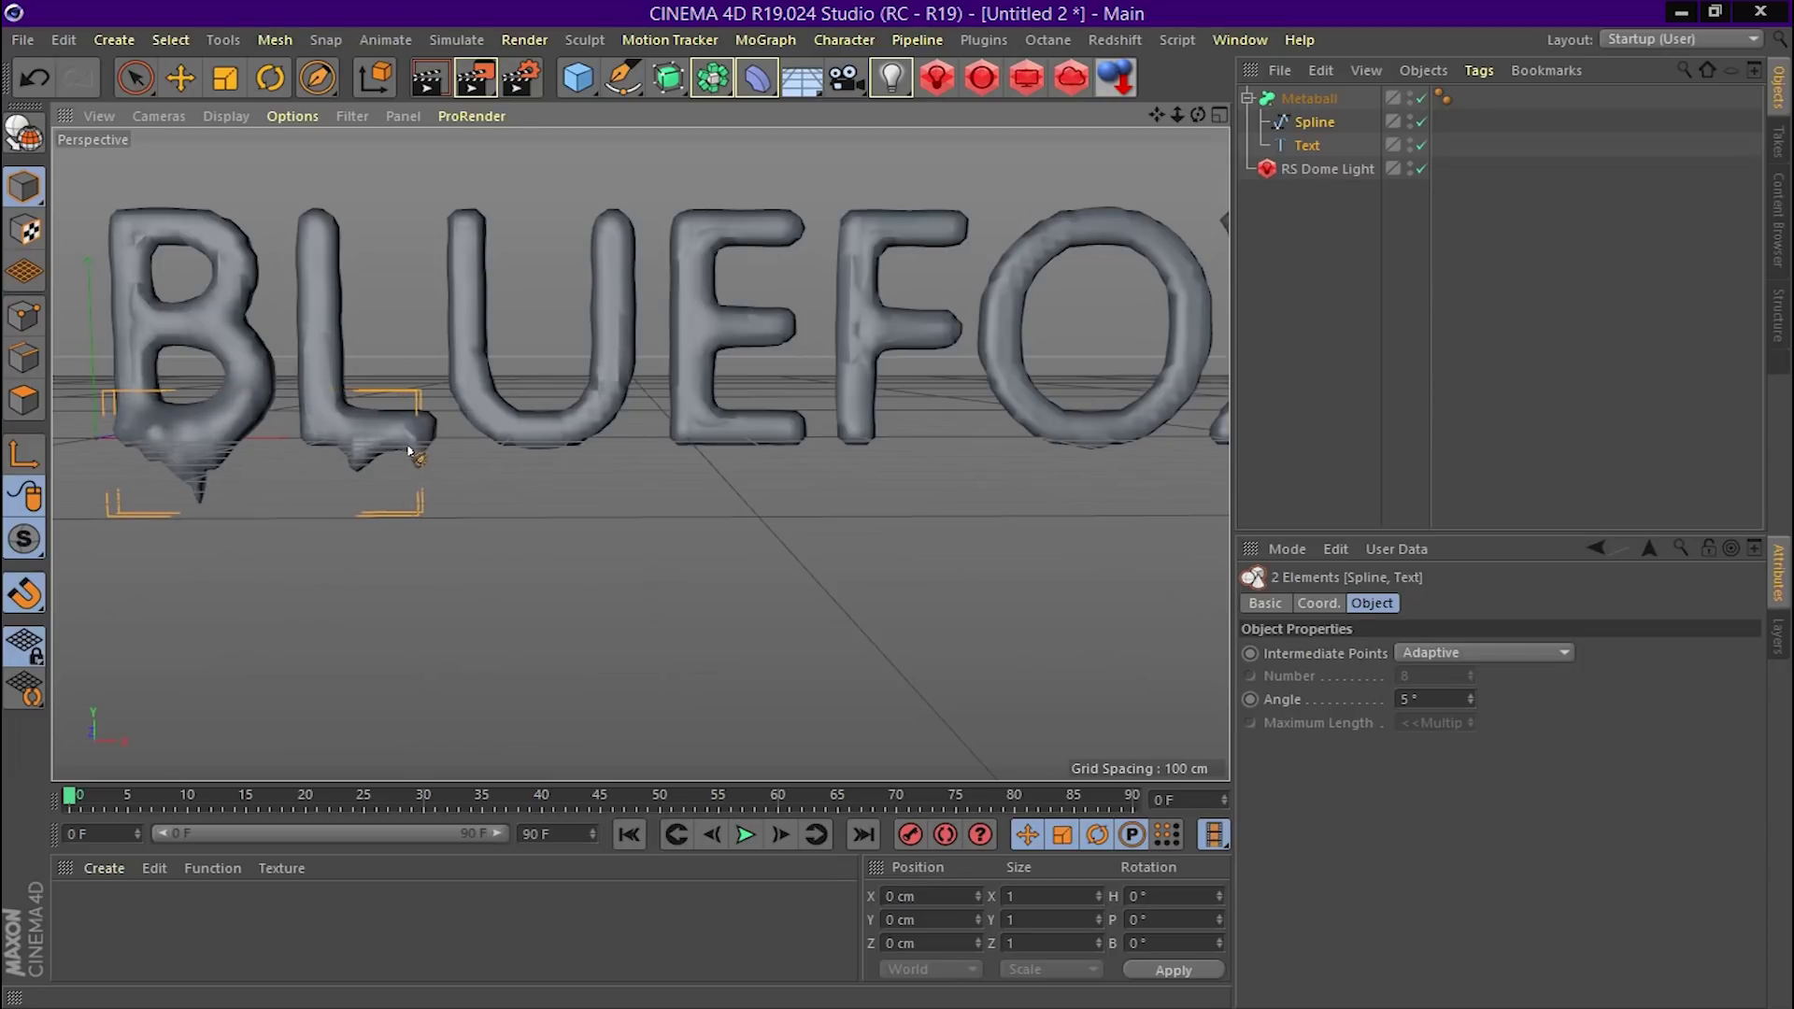
{"action": "left_click", "coordinate": [1309, 98]}
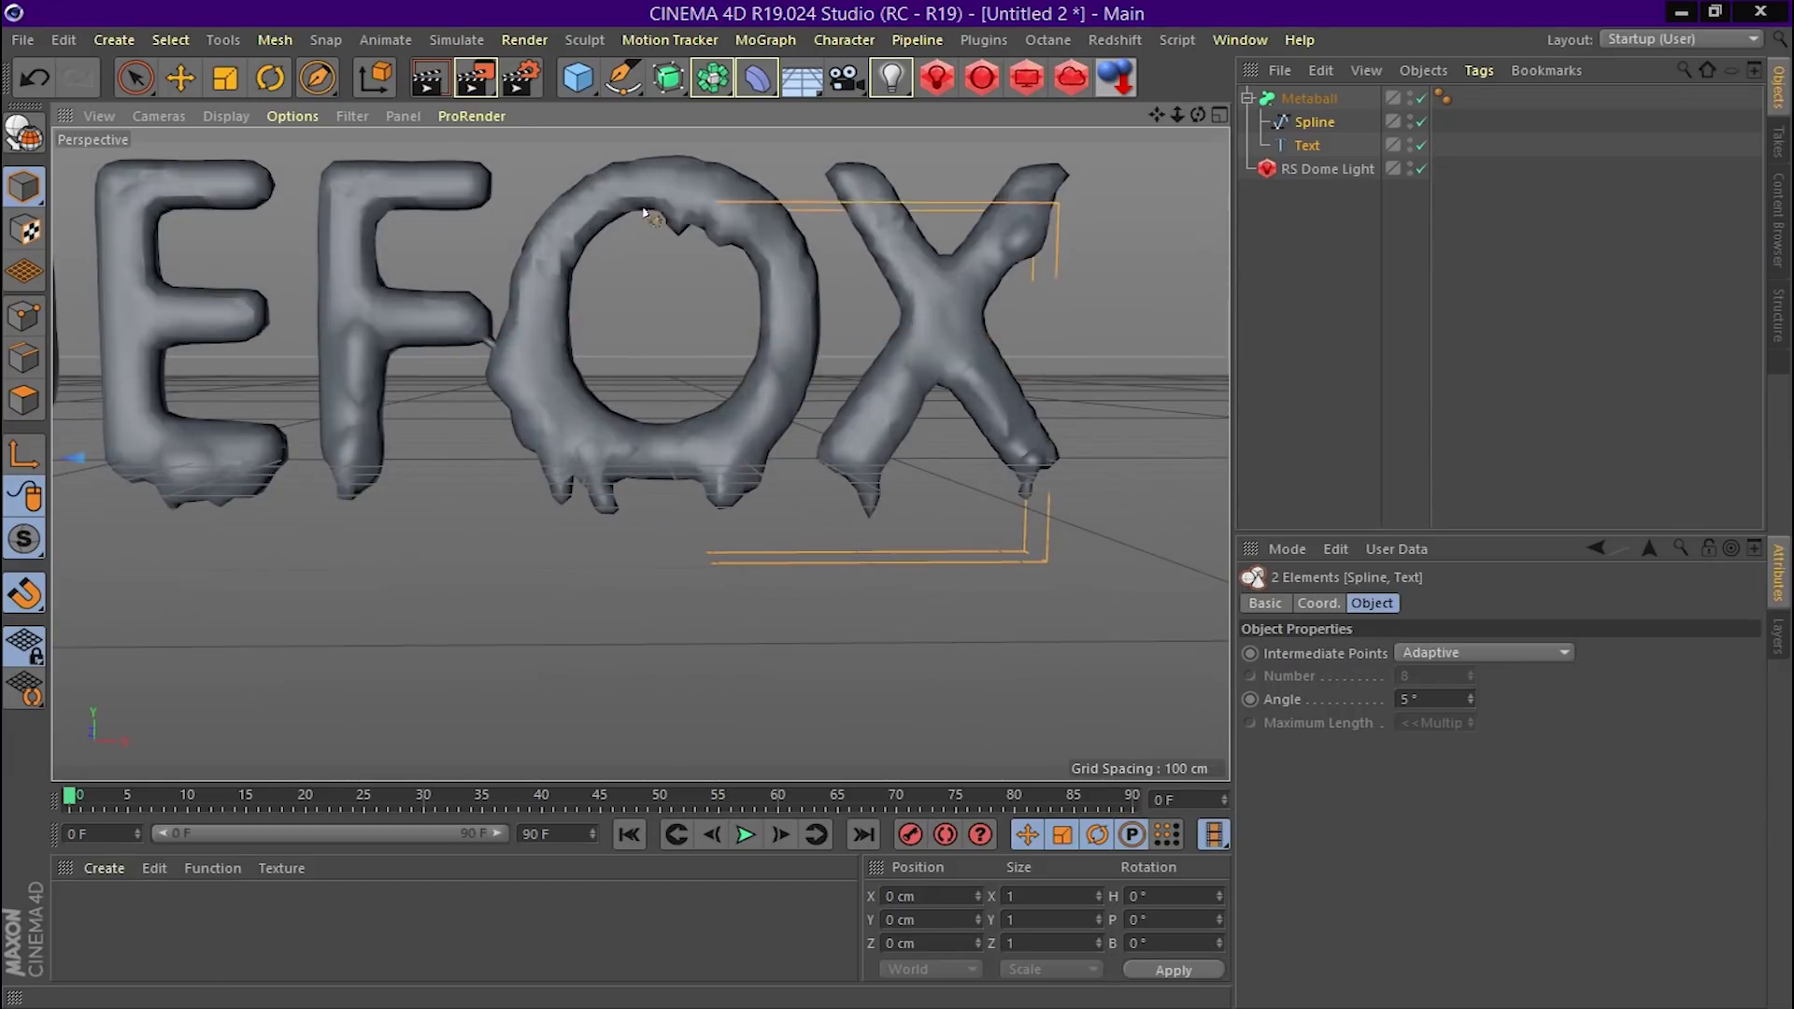
{"action": "left_click_drag", "start_coordinate": [1178, 114], "coordinate": [1192, 114]}
Draw a cursive Bluefox spline over the text, then undo it
{"action": "left_click", "coordinate": [1314, 122]}
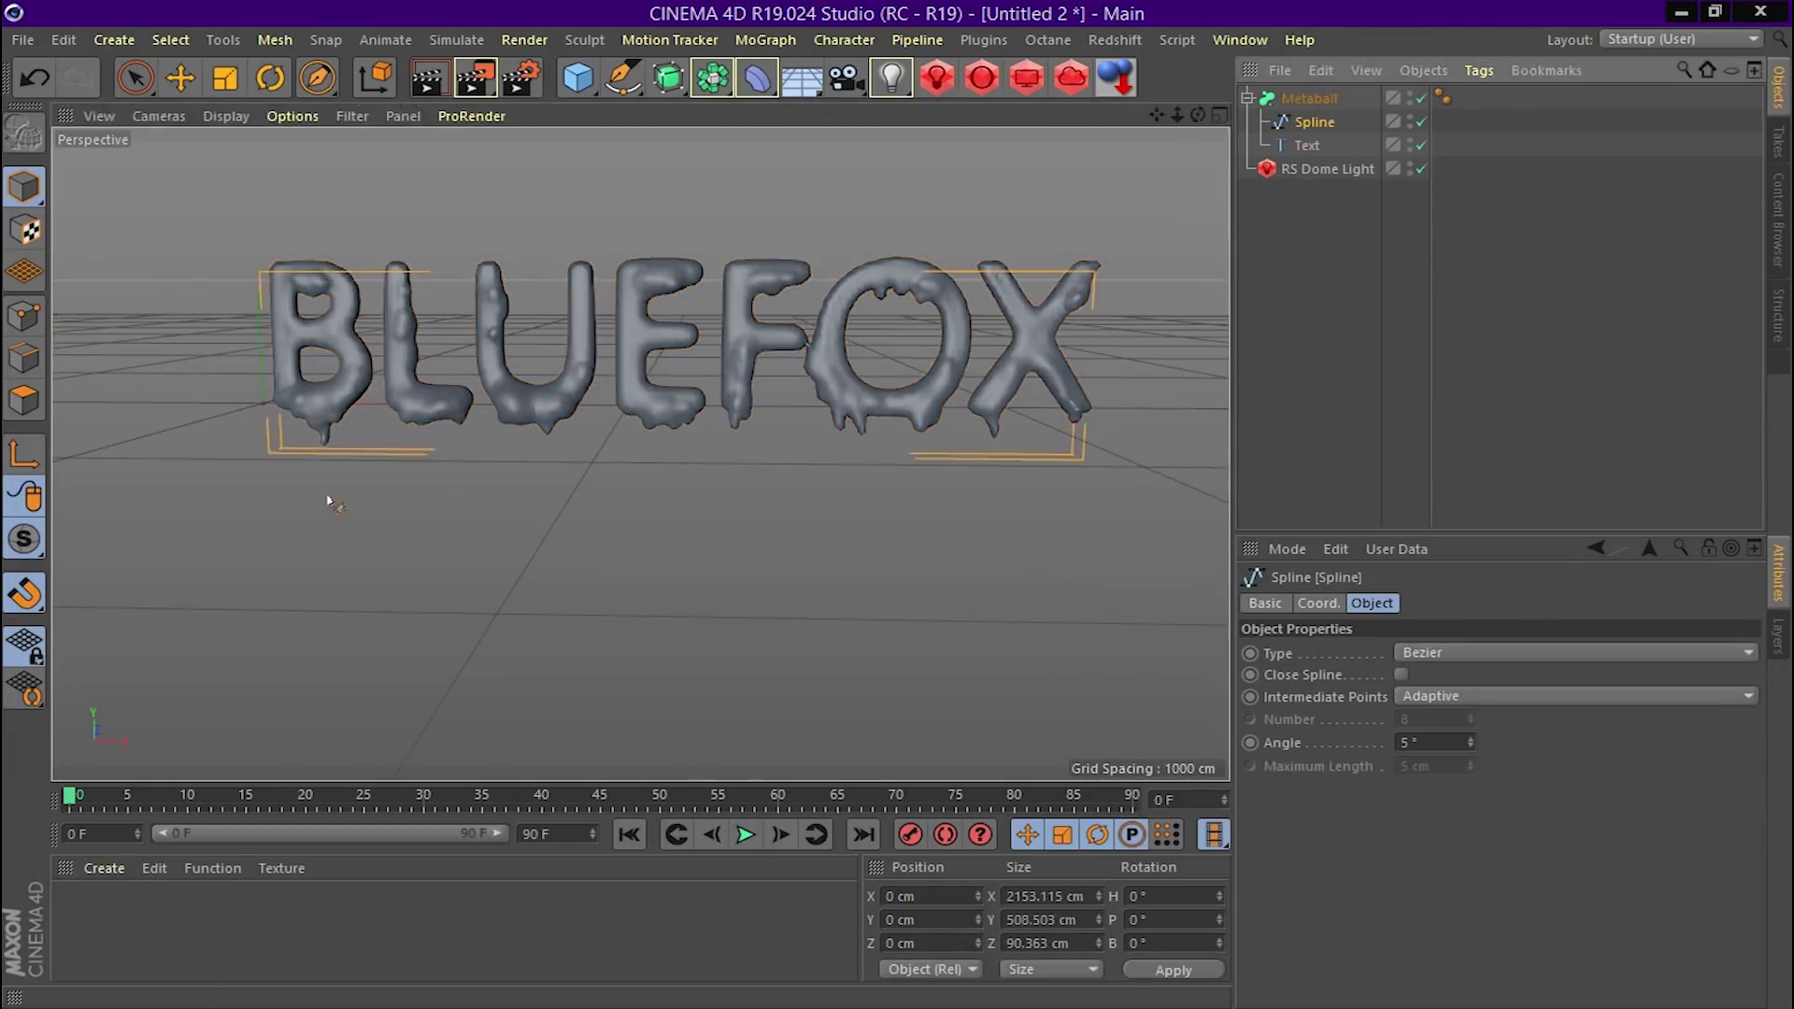
{"action": "left_click_drag", "start_coordinate": [425, 560], "coordinate": [1121, 556]}
{"action": "key", "text": "ctrl+z"}
{"action": "left_click_drag", "start_coordinate": [1198, 114], "coordinate": [1202, 116]}
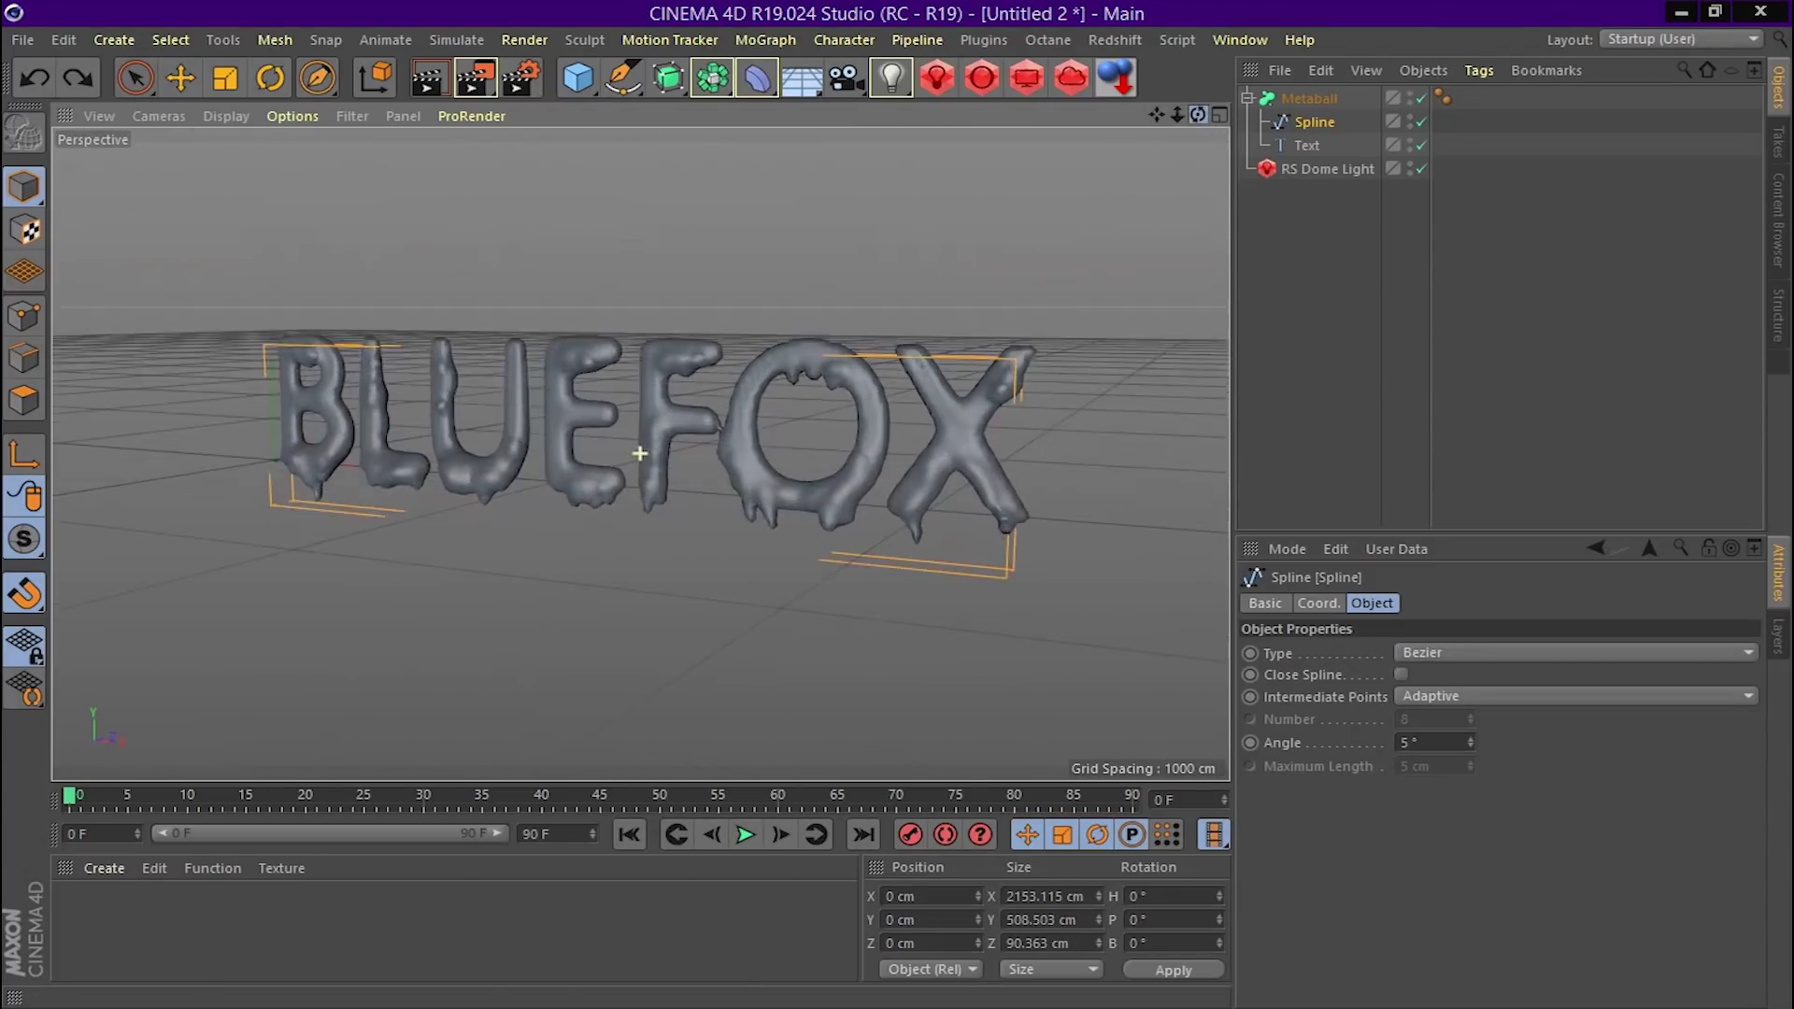
Merge Metaball, Spline and Text into one polygon object with Connect Objects + Delete
{"action": "left_click", "coordinate": [1301, 100]}
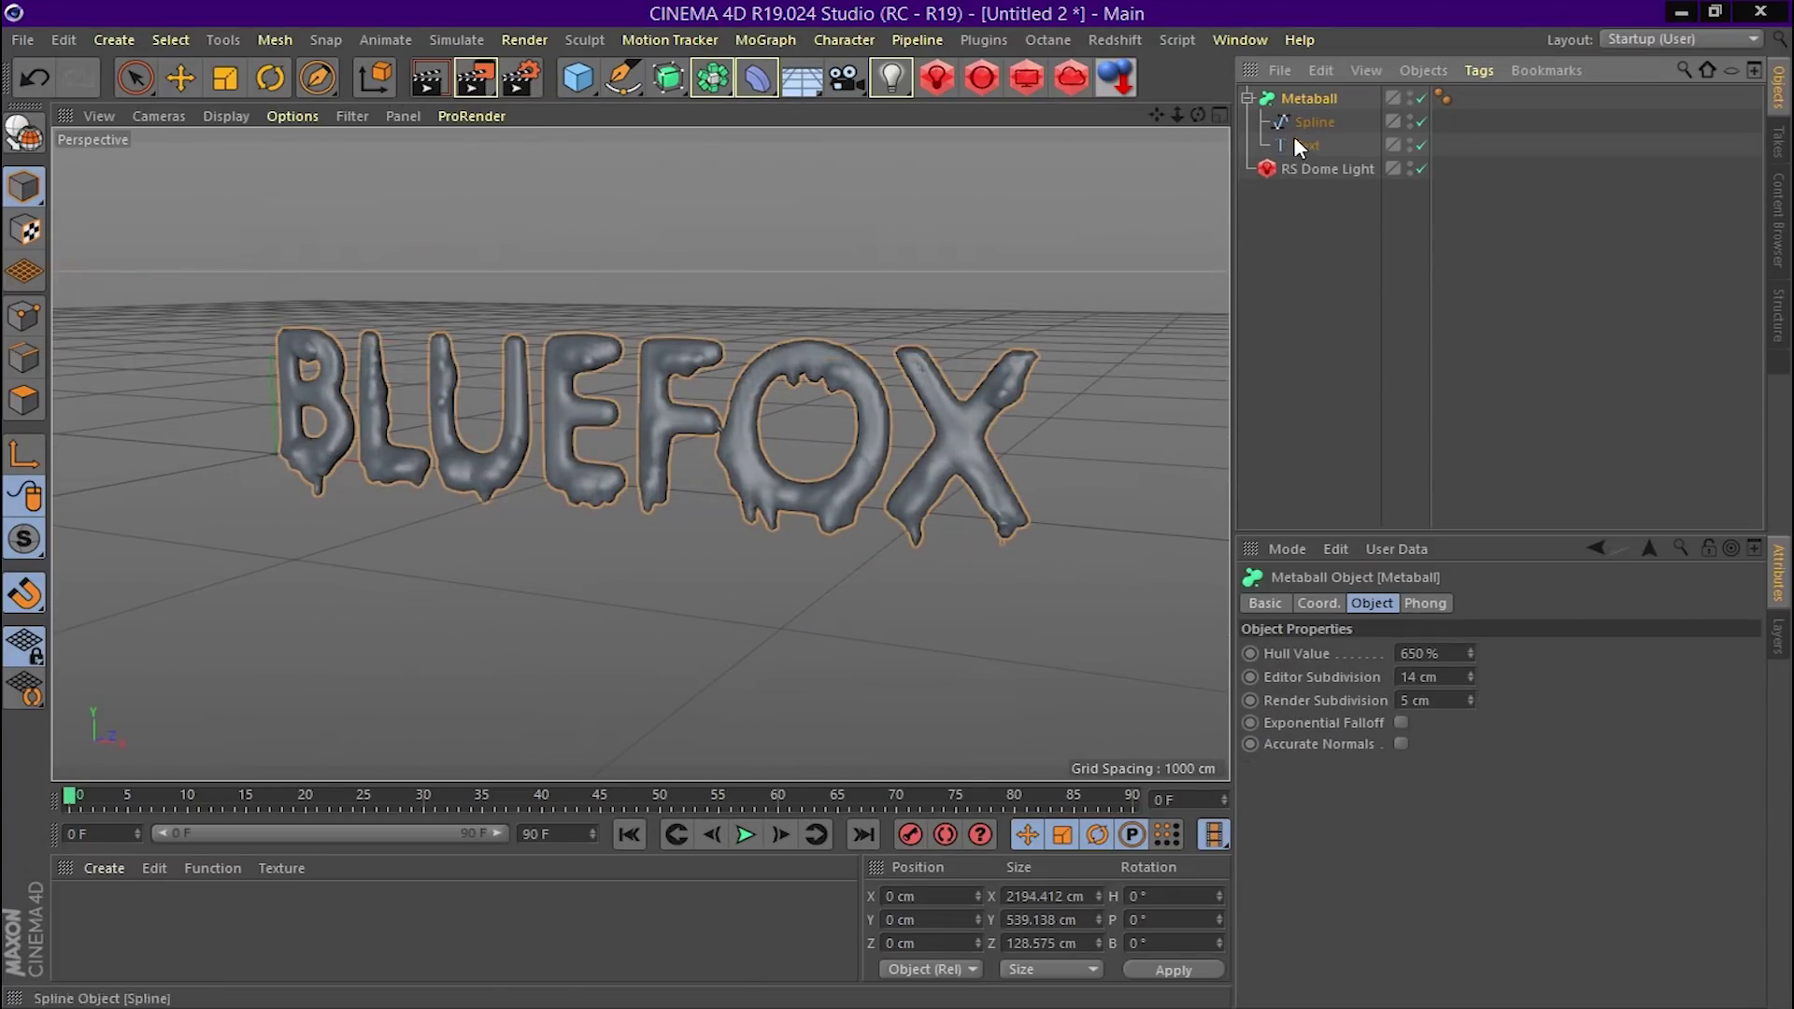
{"action": "left_click", "coordinate": [1309, 143], "text": "shift"}
{"action": "right_click", "coordinate": [1308, 142]}
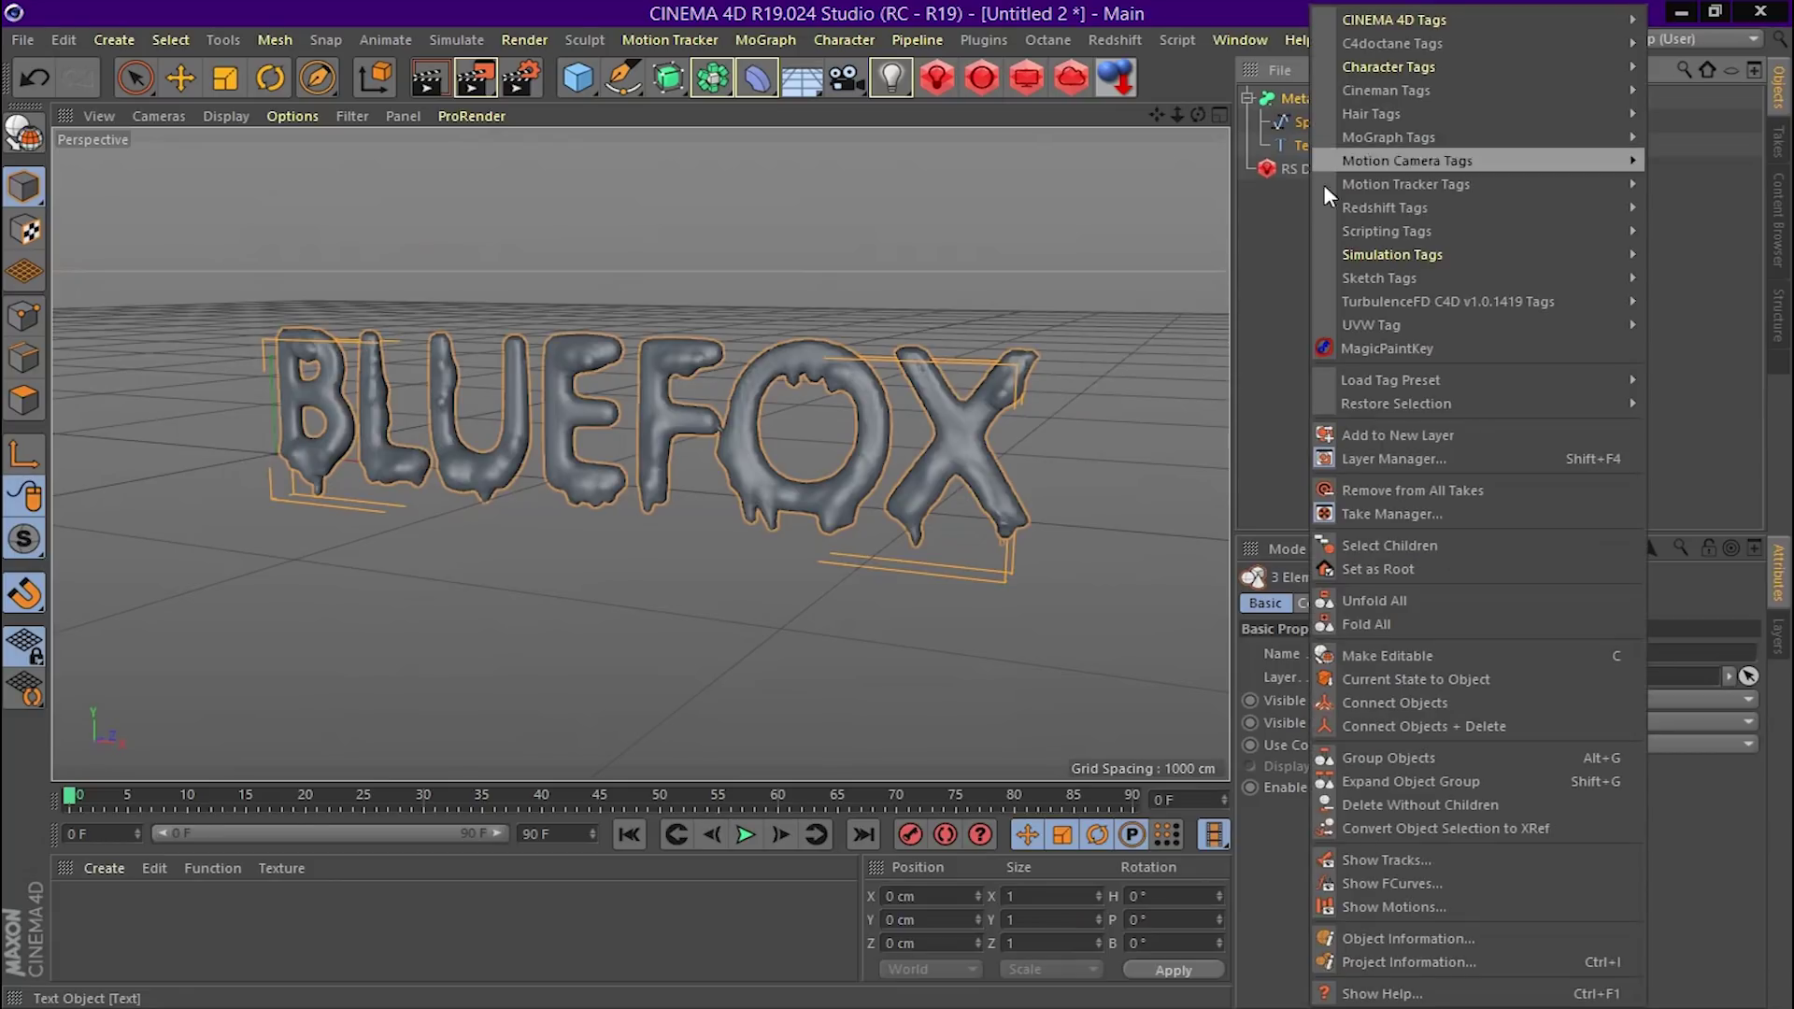
{"action": "left_click", "coordinate": [1454, 724]}
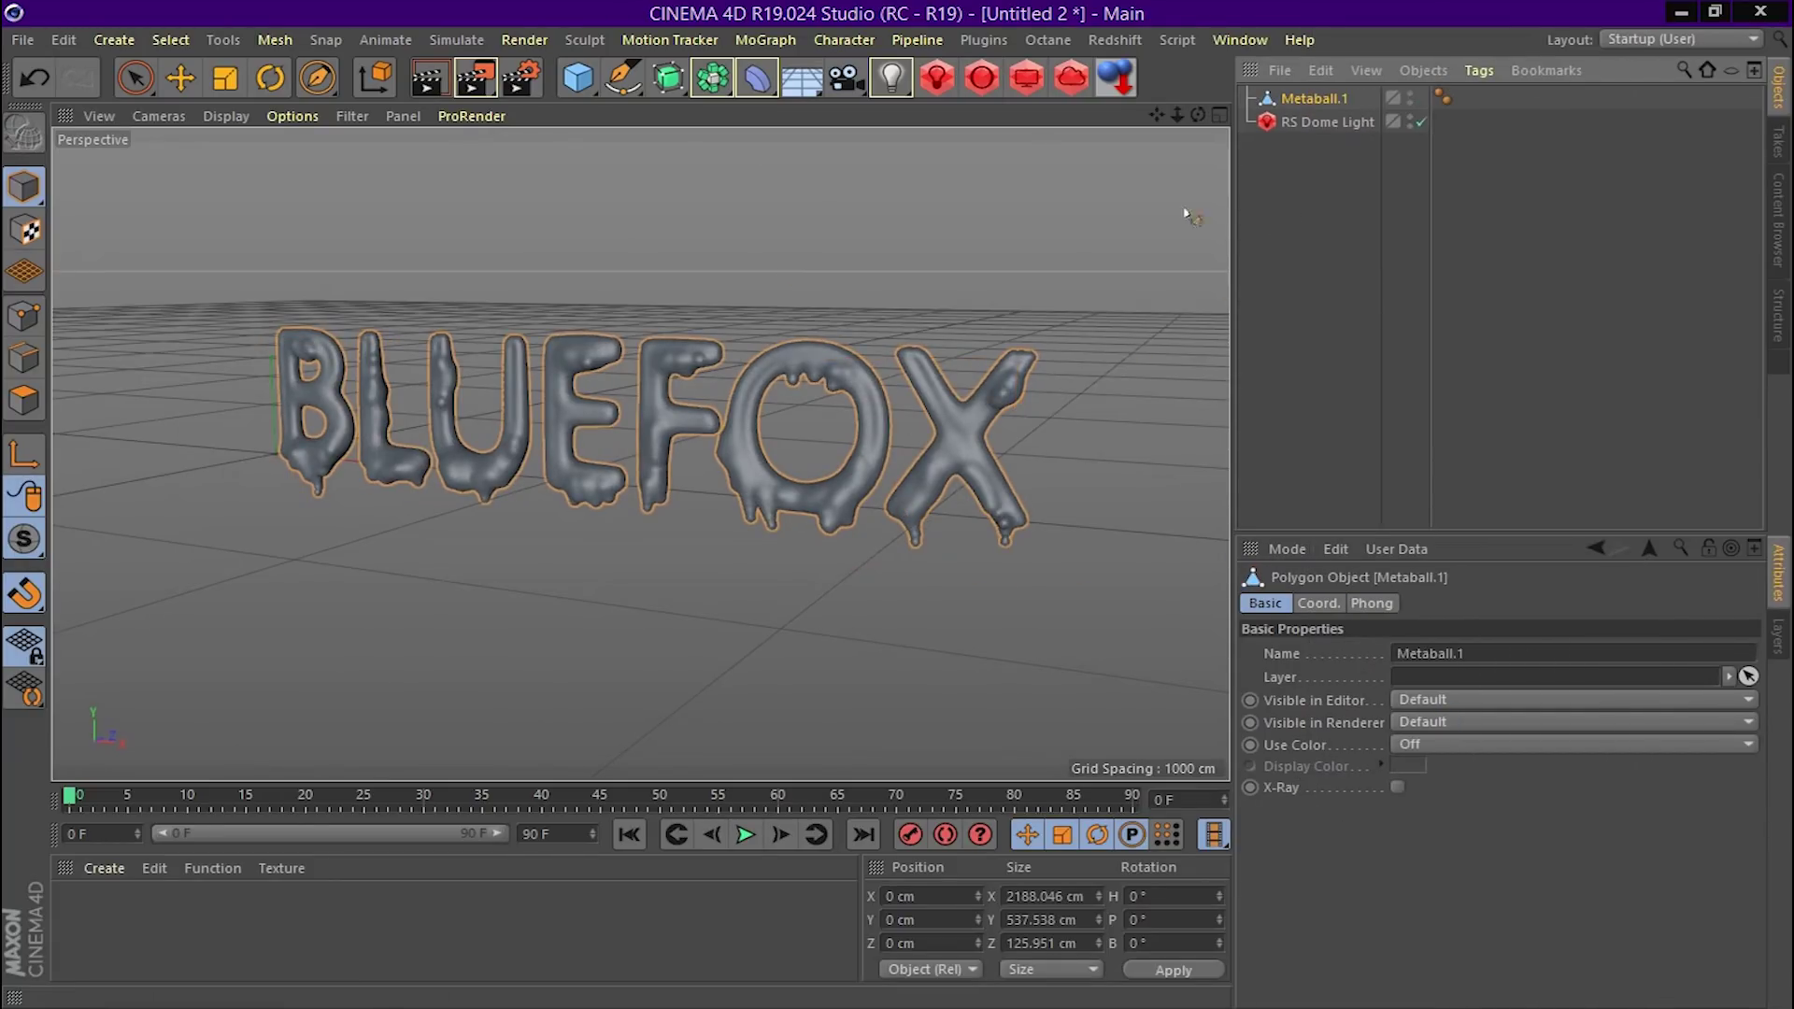
Drop Metaball.1 so its bottom rests on the ground plane, centred in view
{"action": "left_click", "coordinate": [180, 78]}
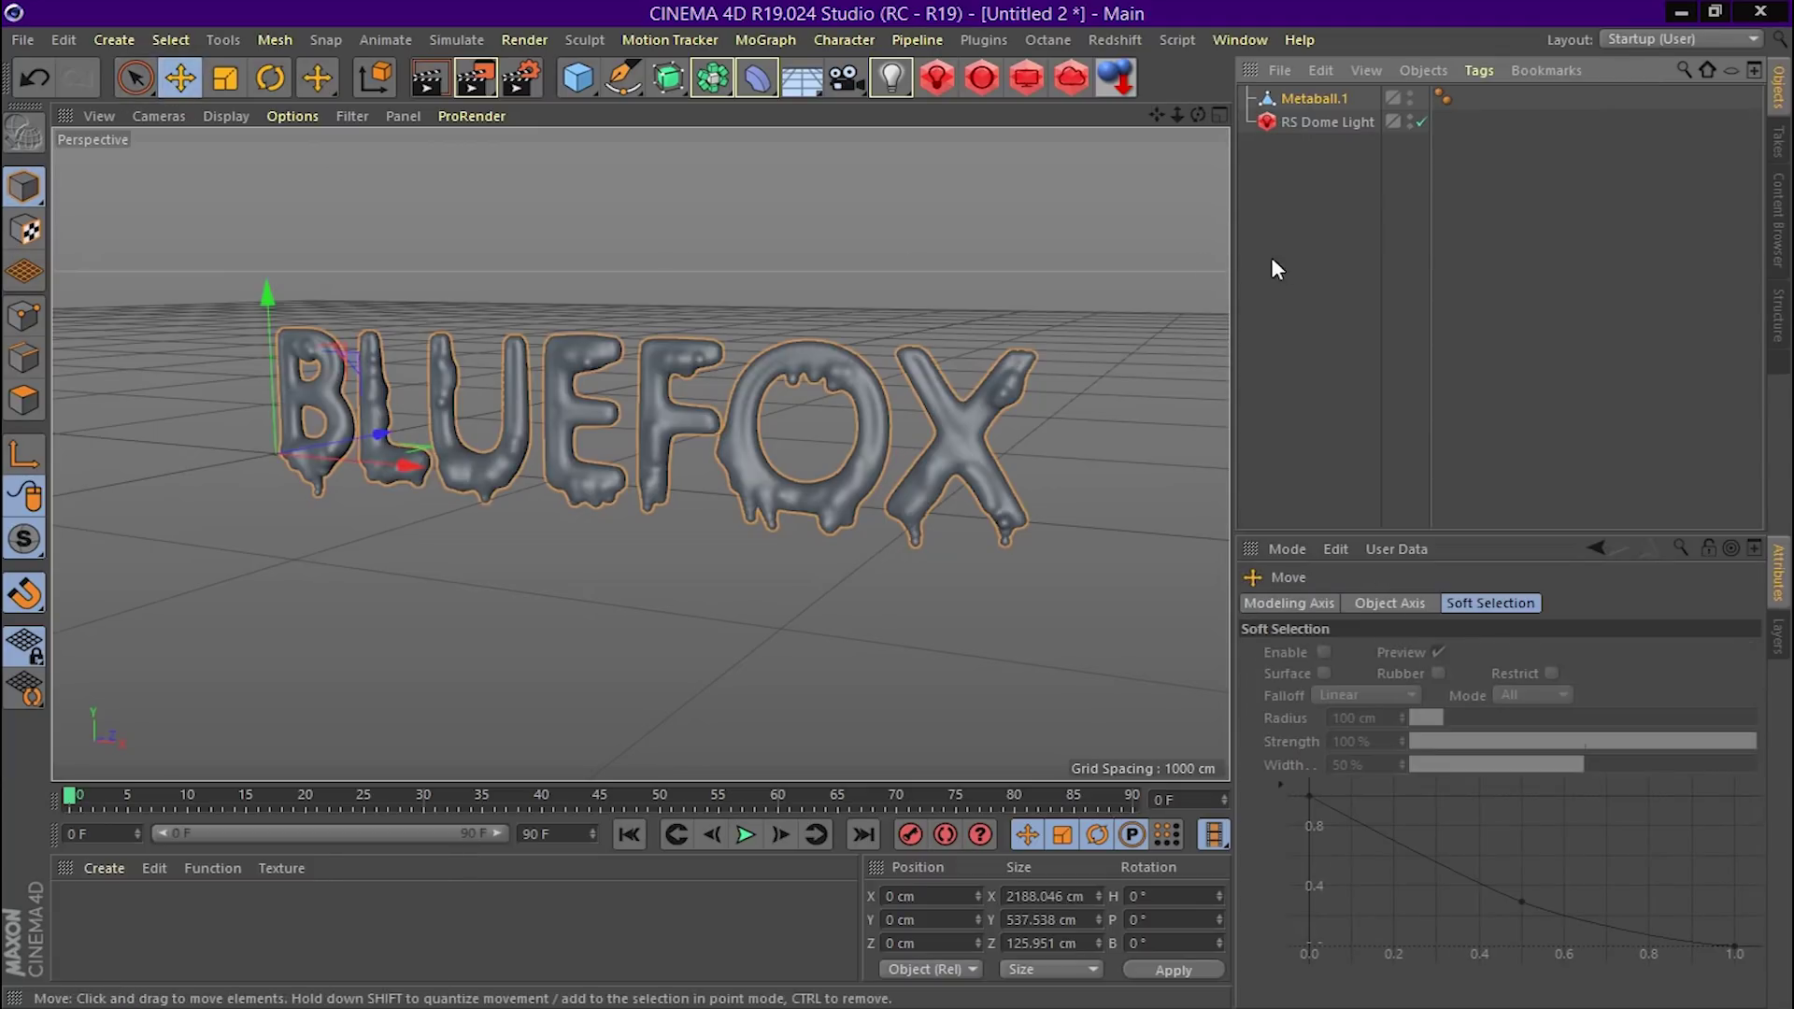
{"action": "left_click", "coordinate": [1318, 97]}
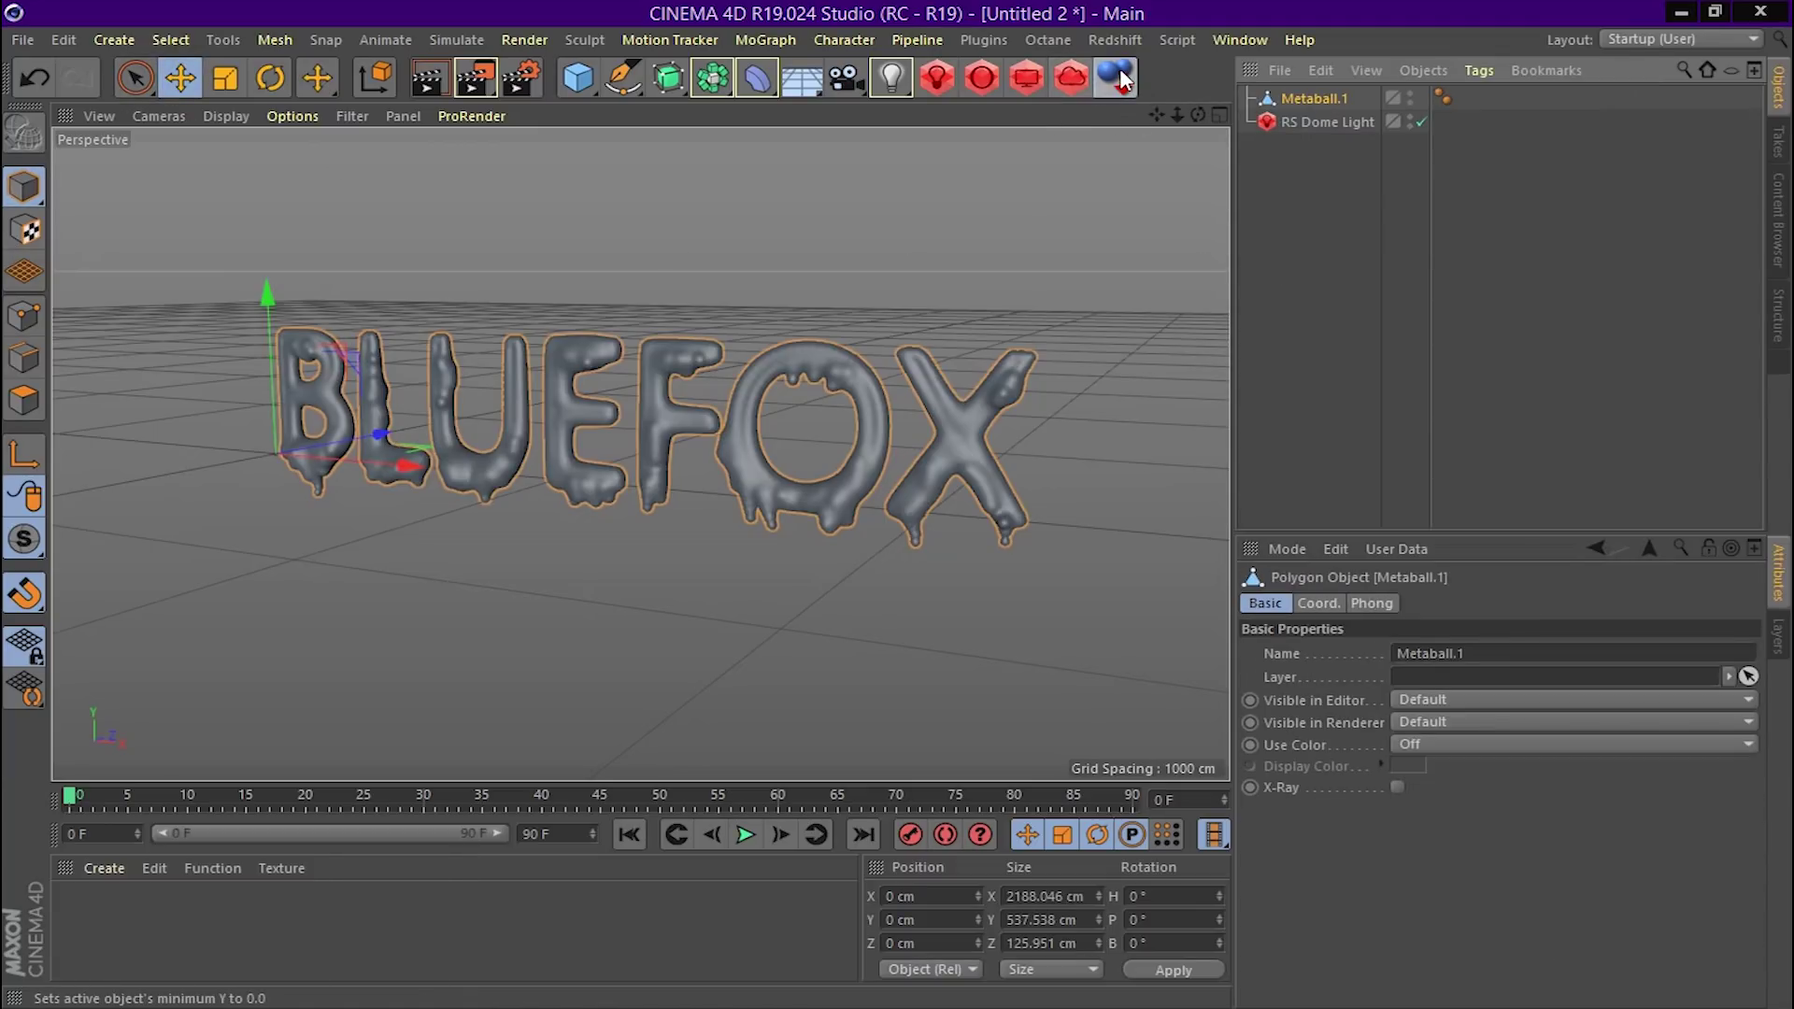
{"action": "left_click", "coordinate": [1124, 80]}
{"action": "left_click_drag", "start_coordinate": [1198, 114], "coordinate": [640, 454]}
{"action": "left_click_drag", "start_coordinate": [1177, 114], "coordinate": [945, 348]}
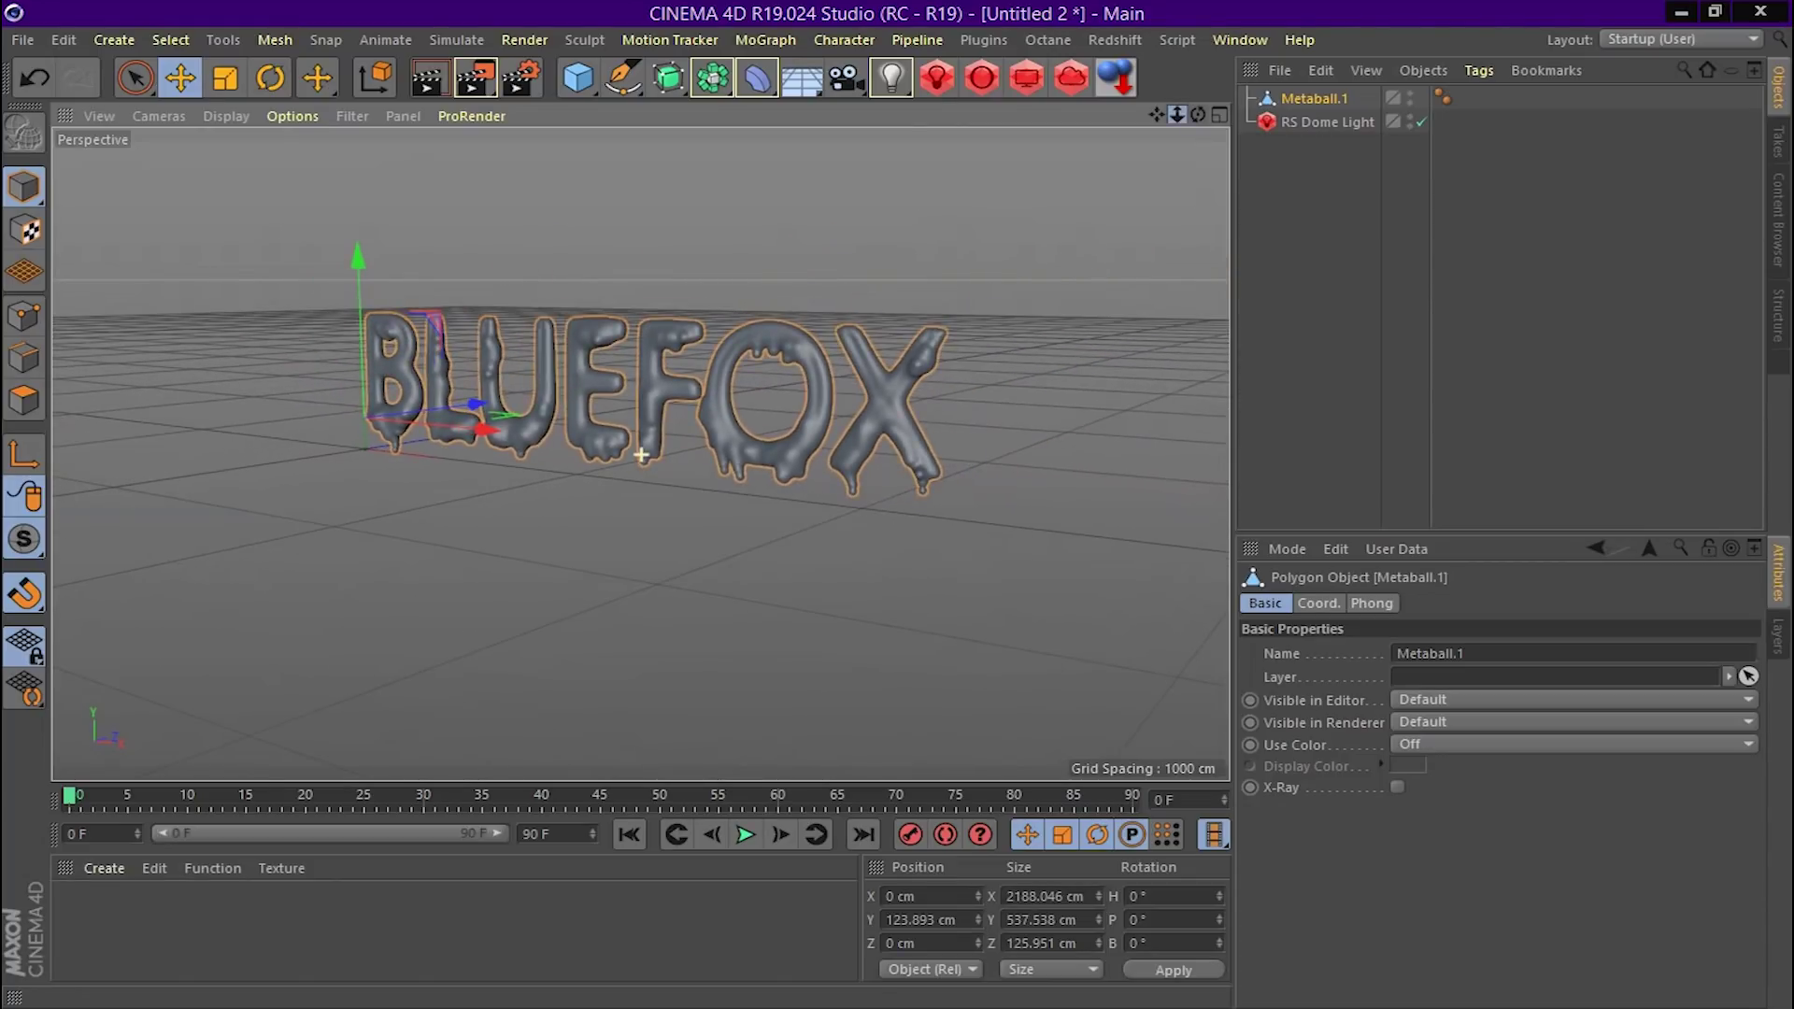
{"action": "left_click", "coordinate": [1779, 214]}
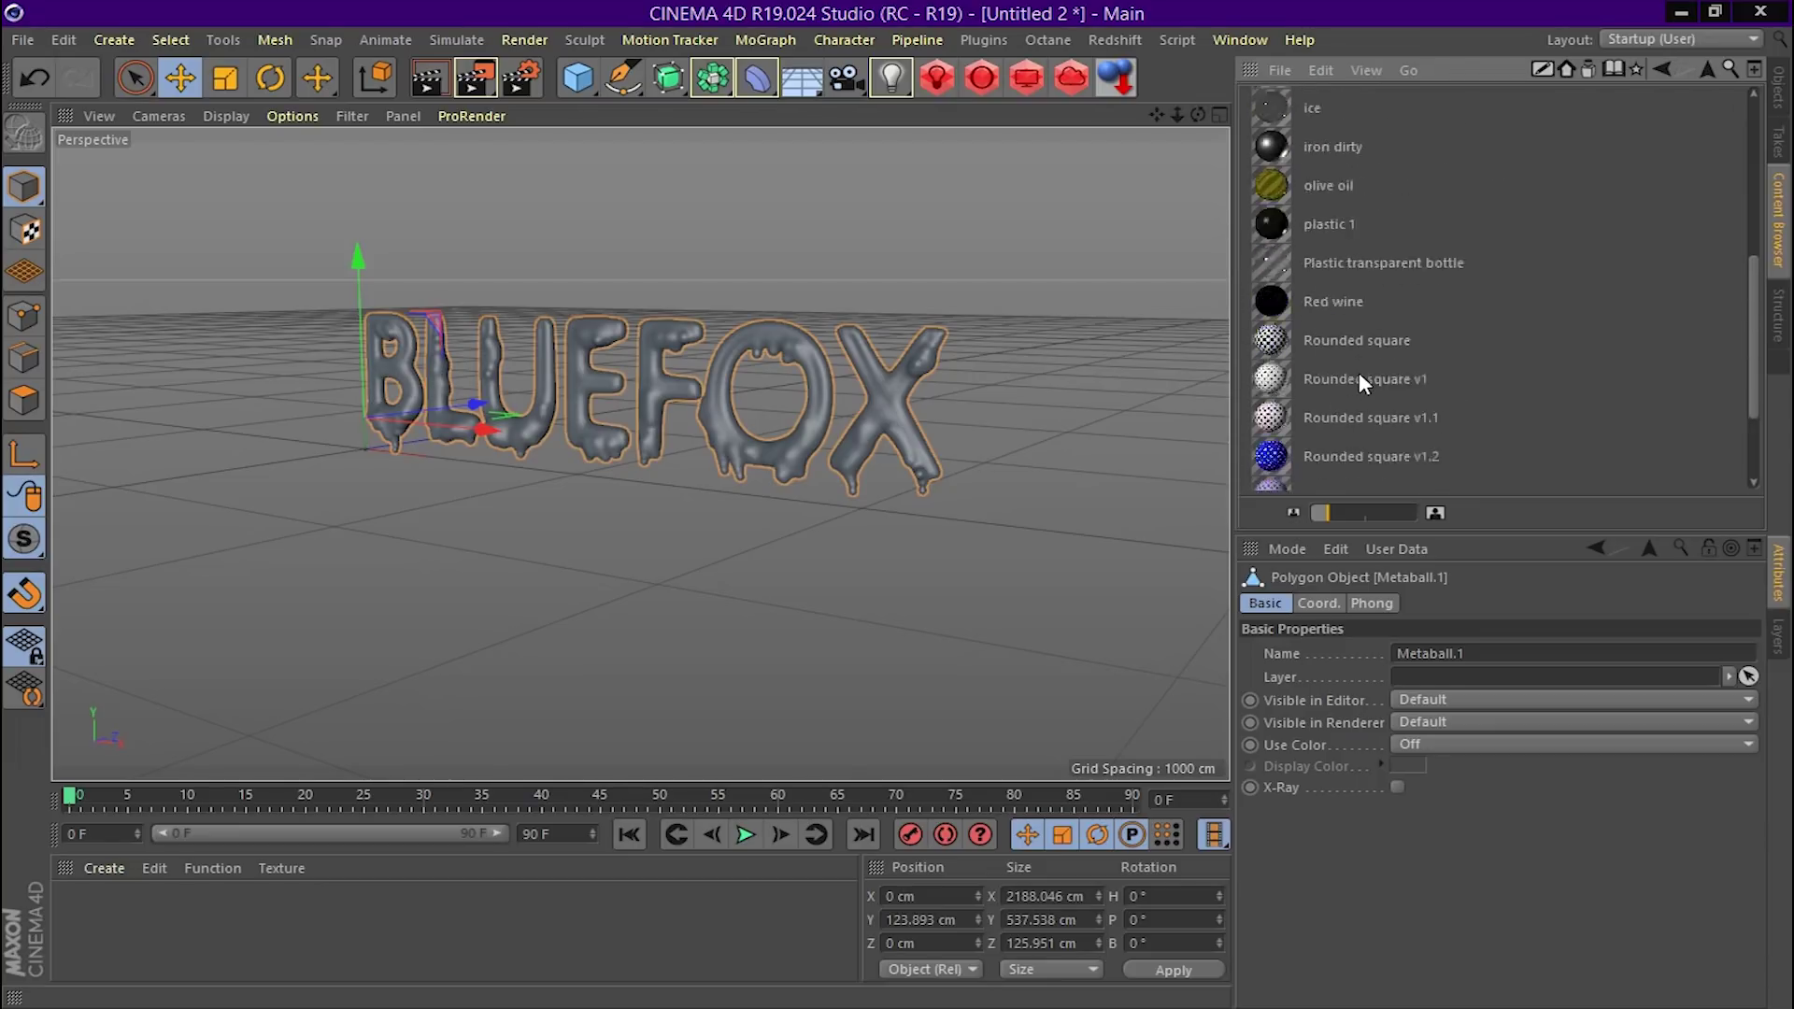
Load the snow (displacement) material from the Content Browser and apply it to Metaball.1
{"action": "left_click", "coordinate": [1353, 425]}
{"action": "left_click_drag", "start_coordinate": [131, 944], "coordinate": [250, 937]}
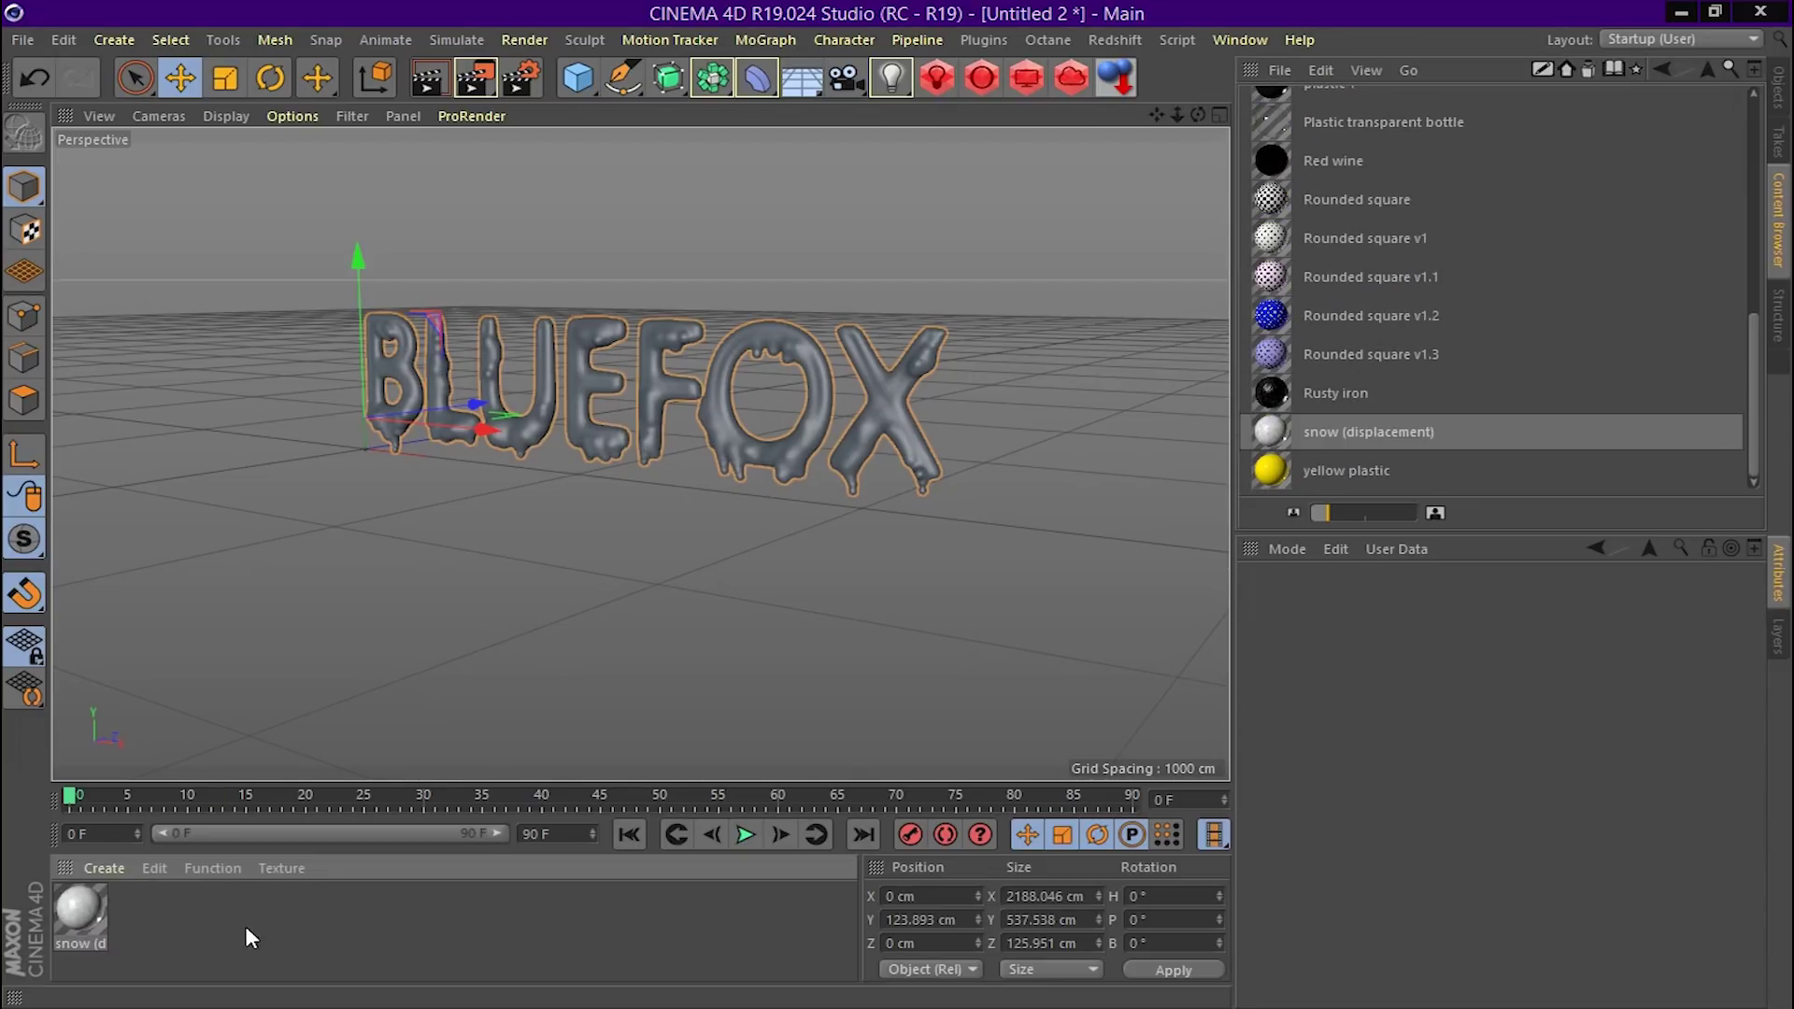
{"action": "left_click", "coordinate": [1785, 93]}
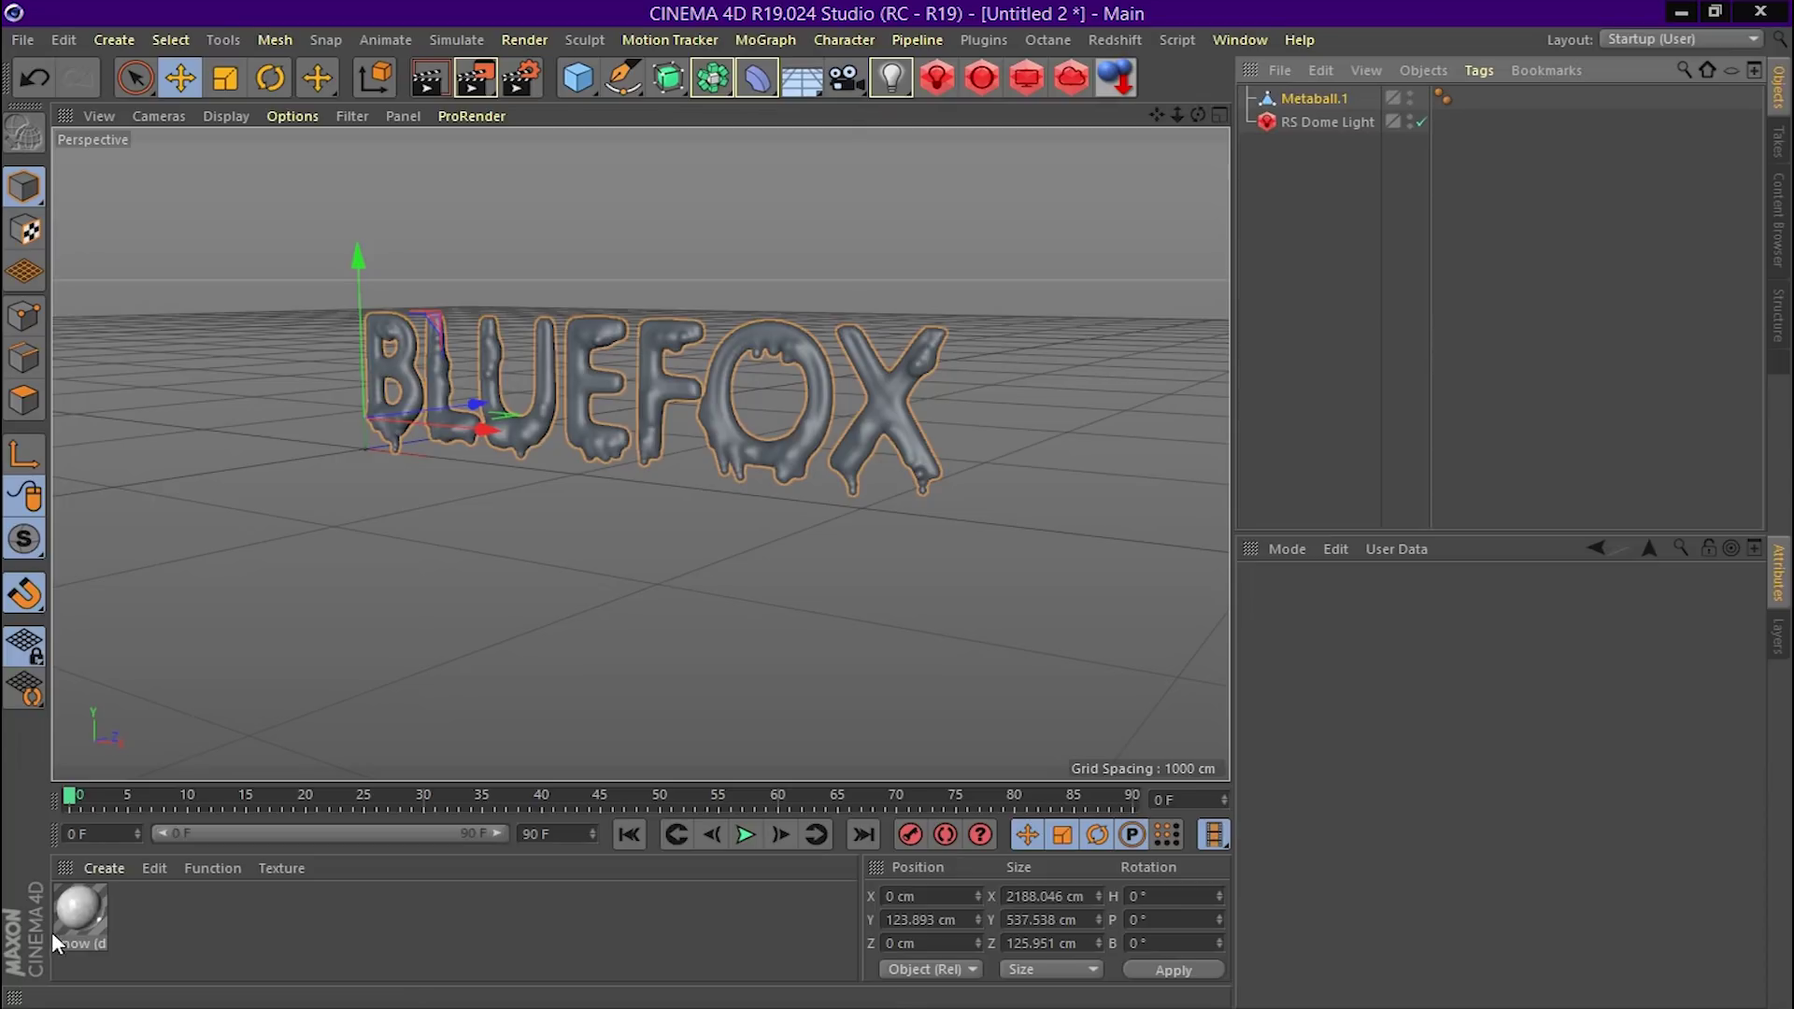
{"action": "left_click_drag", "start_coordinate": [79, 914], "coordinate": [147, 838]}
{"action": "left_click_drag", "start_coordinate": [1343, 101], "coordinate": [1343, 100]}
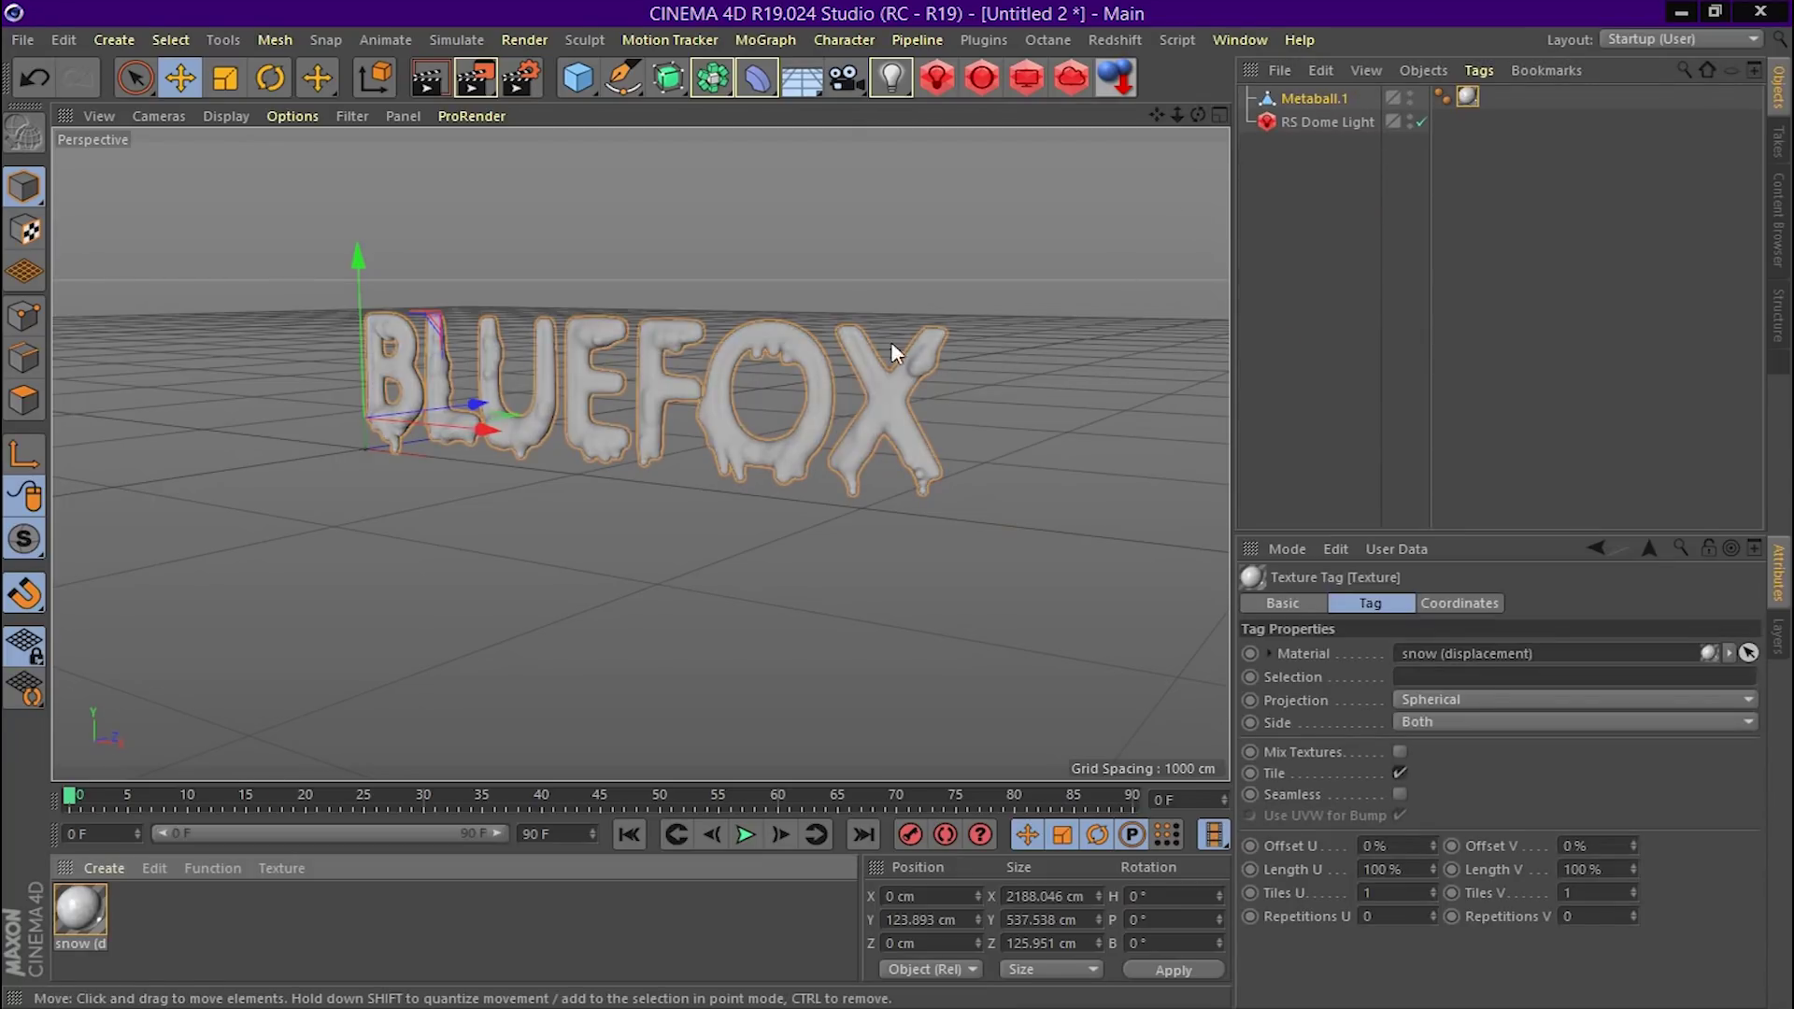
{"action": "scroll", "coordinate": [821, 488], "scroll_direction": "up", "scroll_amount": 2}
{"action": "scroll", "coordinate": [821, 488], "scroll_direction": "up", "scroll_amount": 1}
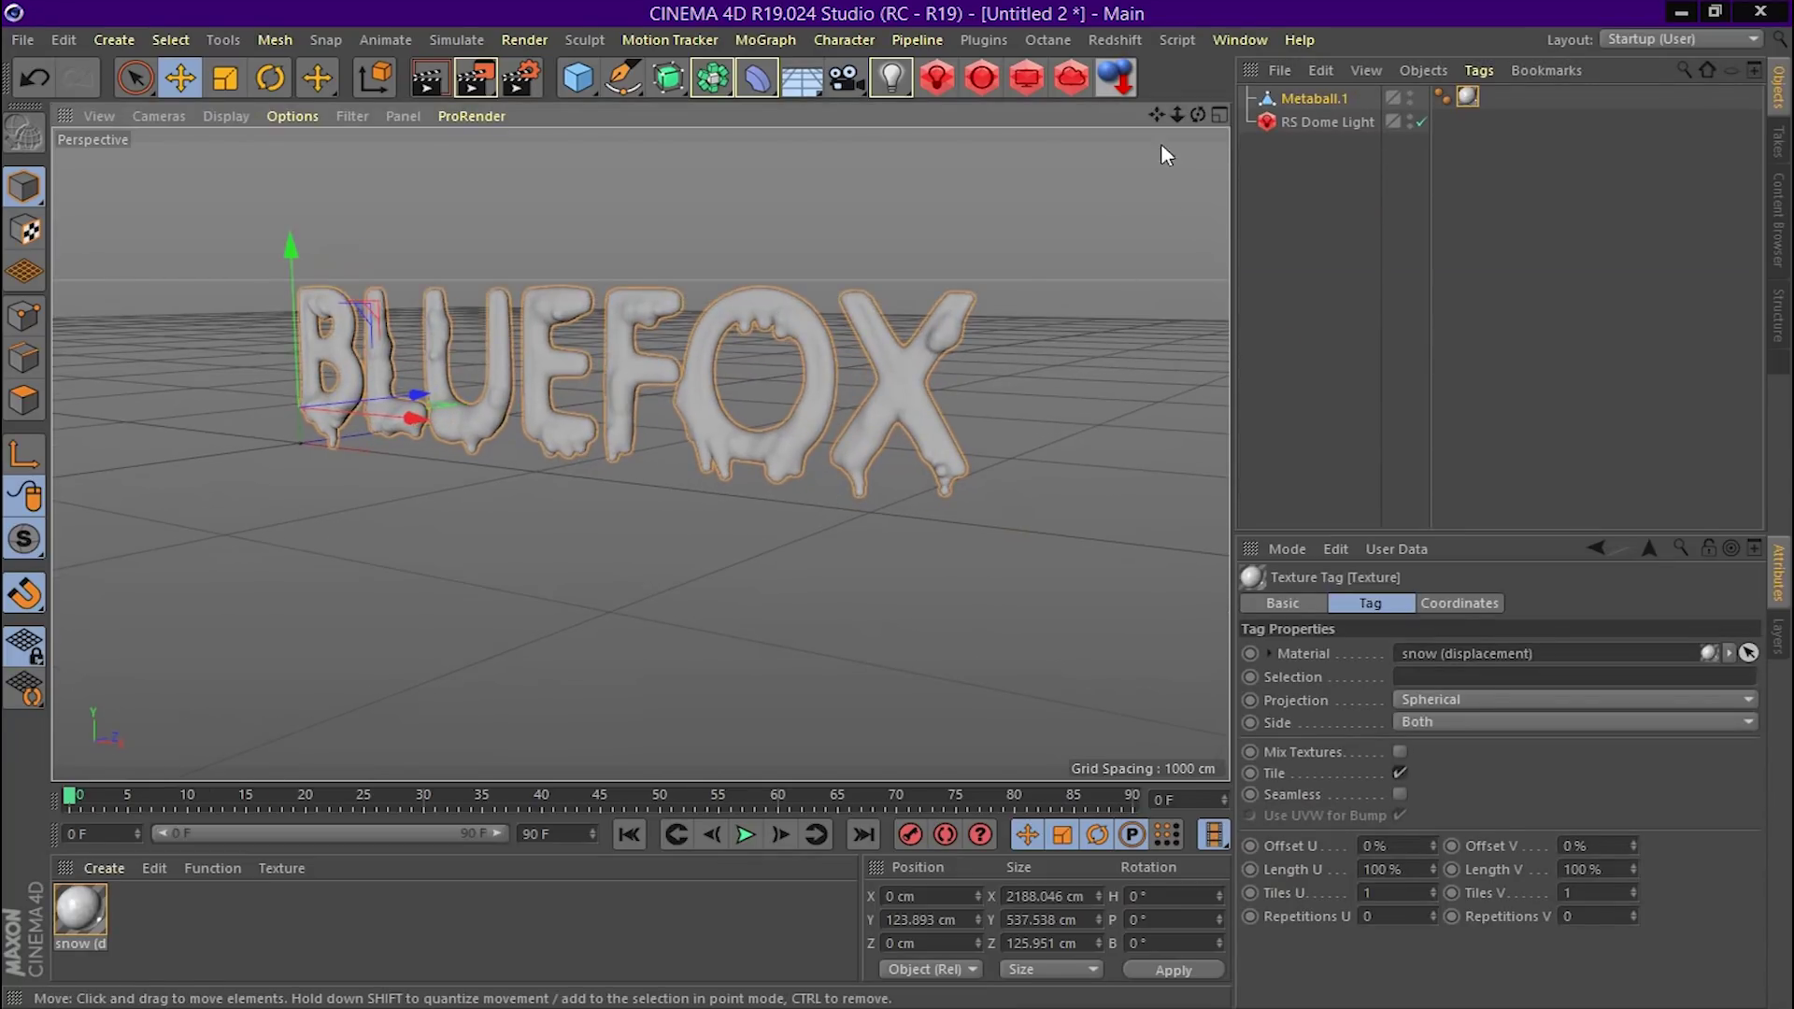
{"action": "left_click", "coordinate": [1115, 79]}
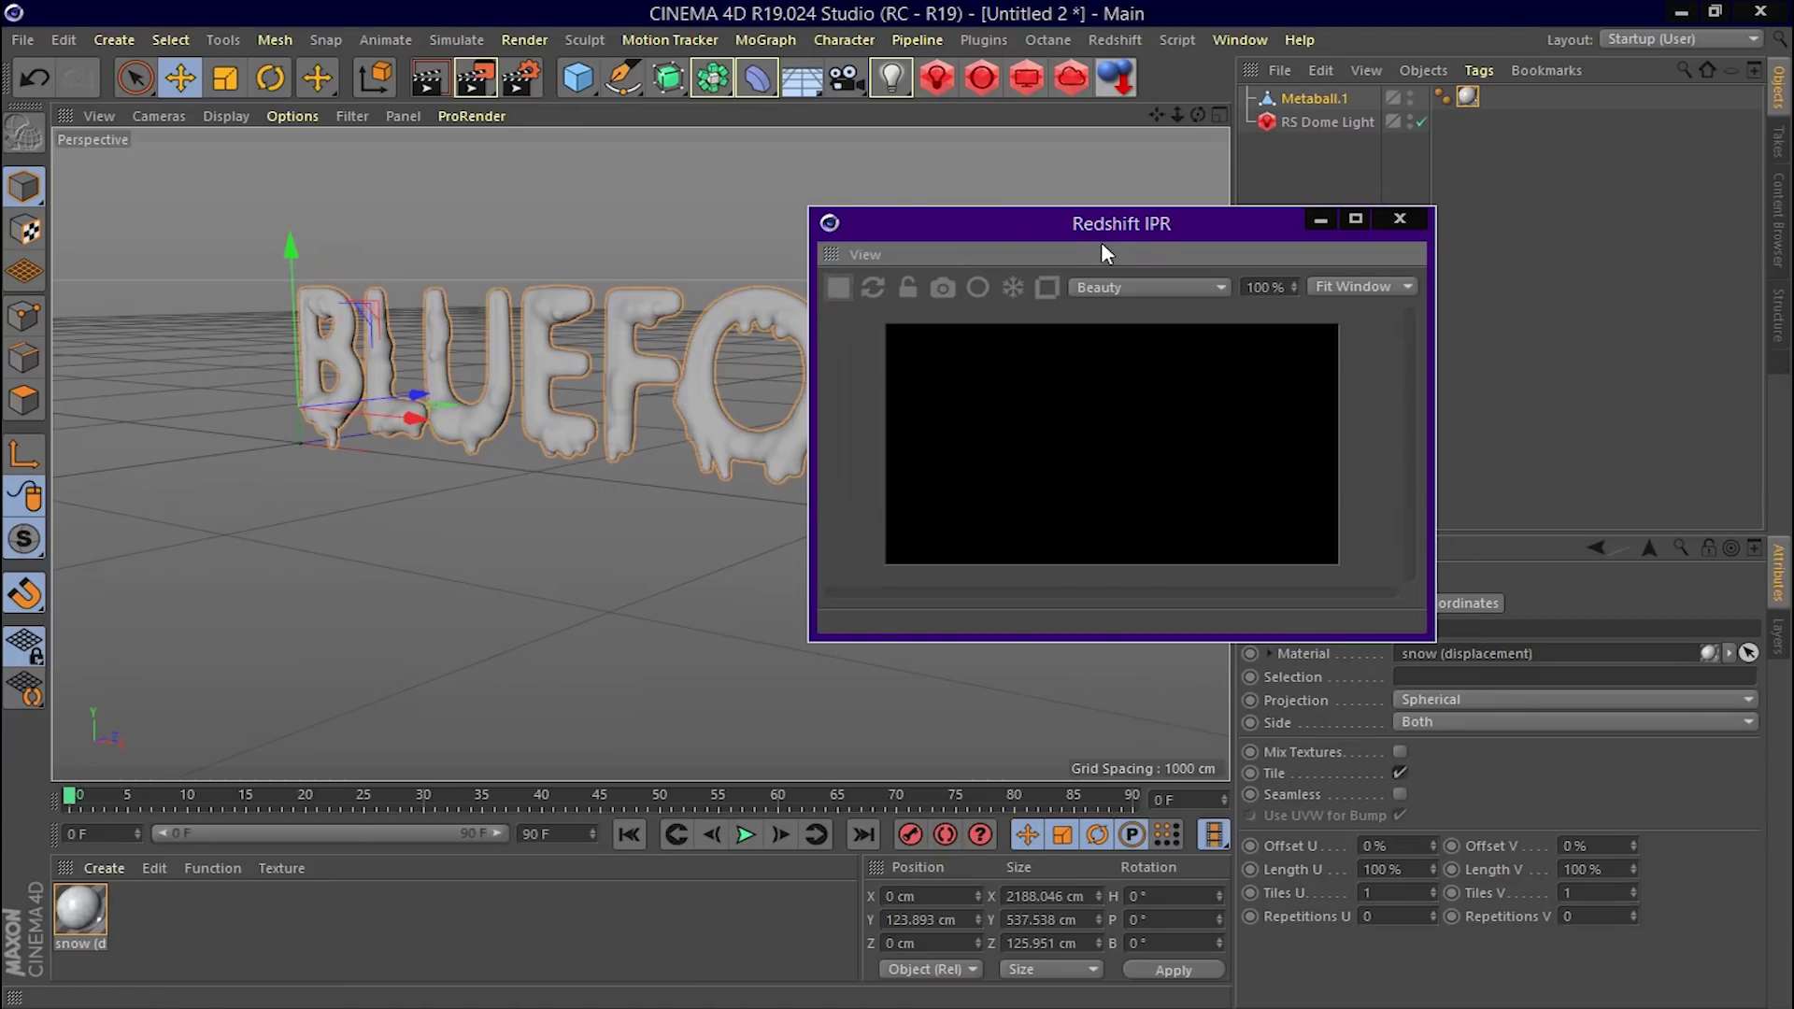
Preview the snowy BLUEFOX in Redshift IPR, close it, and render the viewport view
{"action": "left_click_drag", "start_coordinate": [1101, 254], "coordinate": [1345, 435]}
{"action": "mouse_move", "coordinate": [1198, 114]}
{"action": "left_mouse_down"}
{"action": "mouse_move", "coordinate": [639, 453]}
{"action": "mouse_move", "coordinate": [1190, 110]}
{"action": "mouse_move", "coordinate": [1157, 115]}
{"action": "left_mouse_up"}
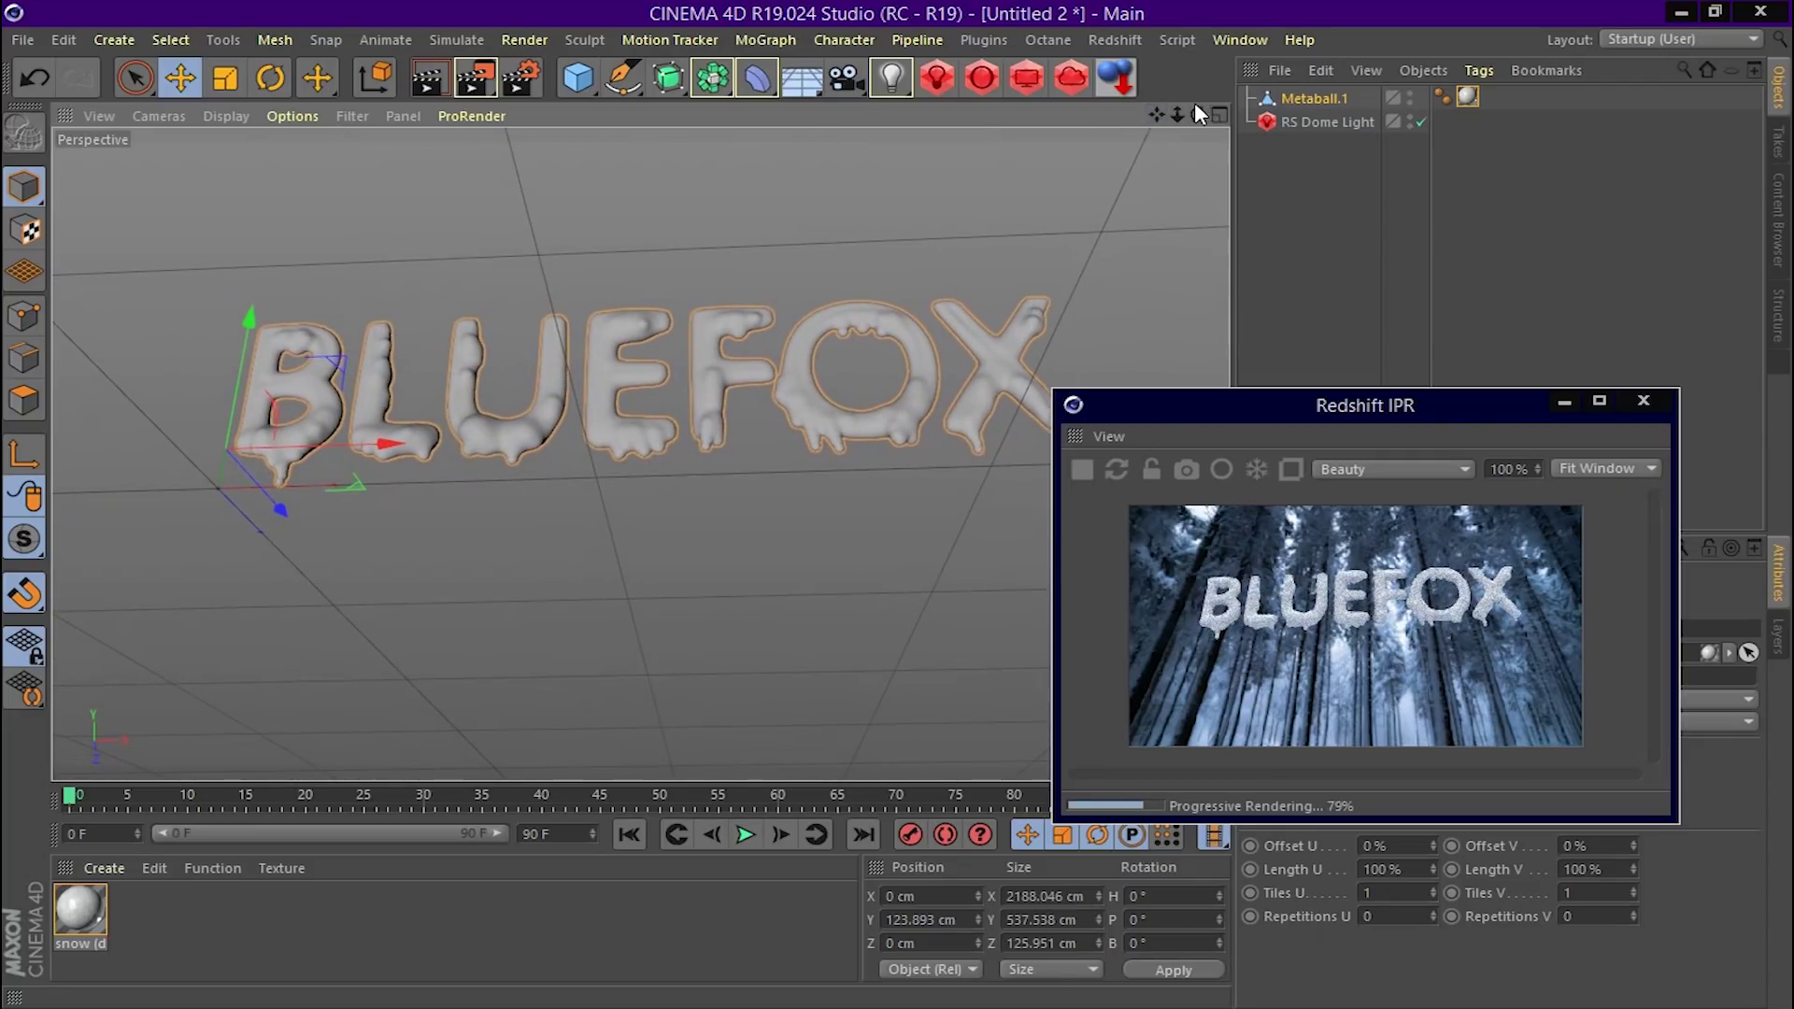
{"action": "left_click_drag", "start_coordinate": [1197, 108], "coordinate": [1187, 112]}
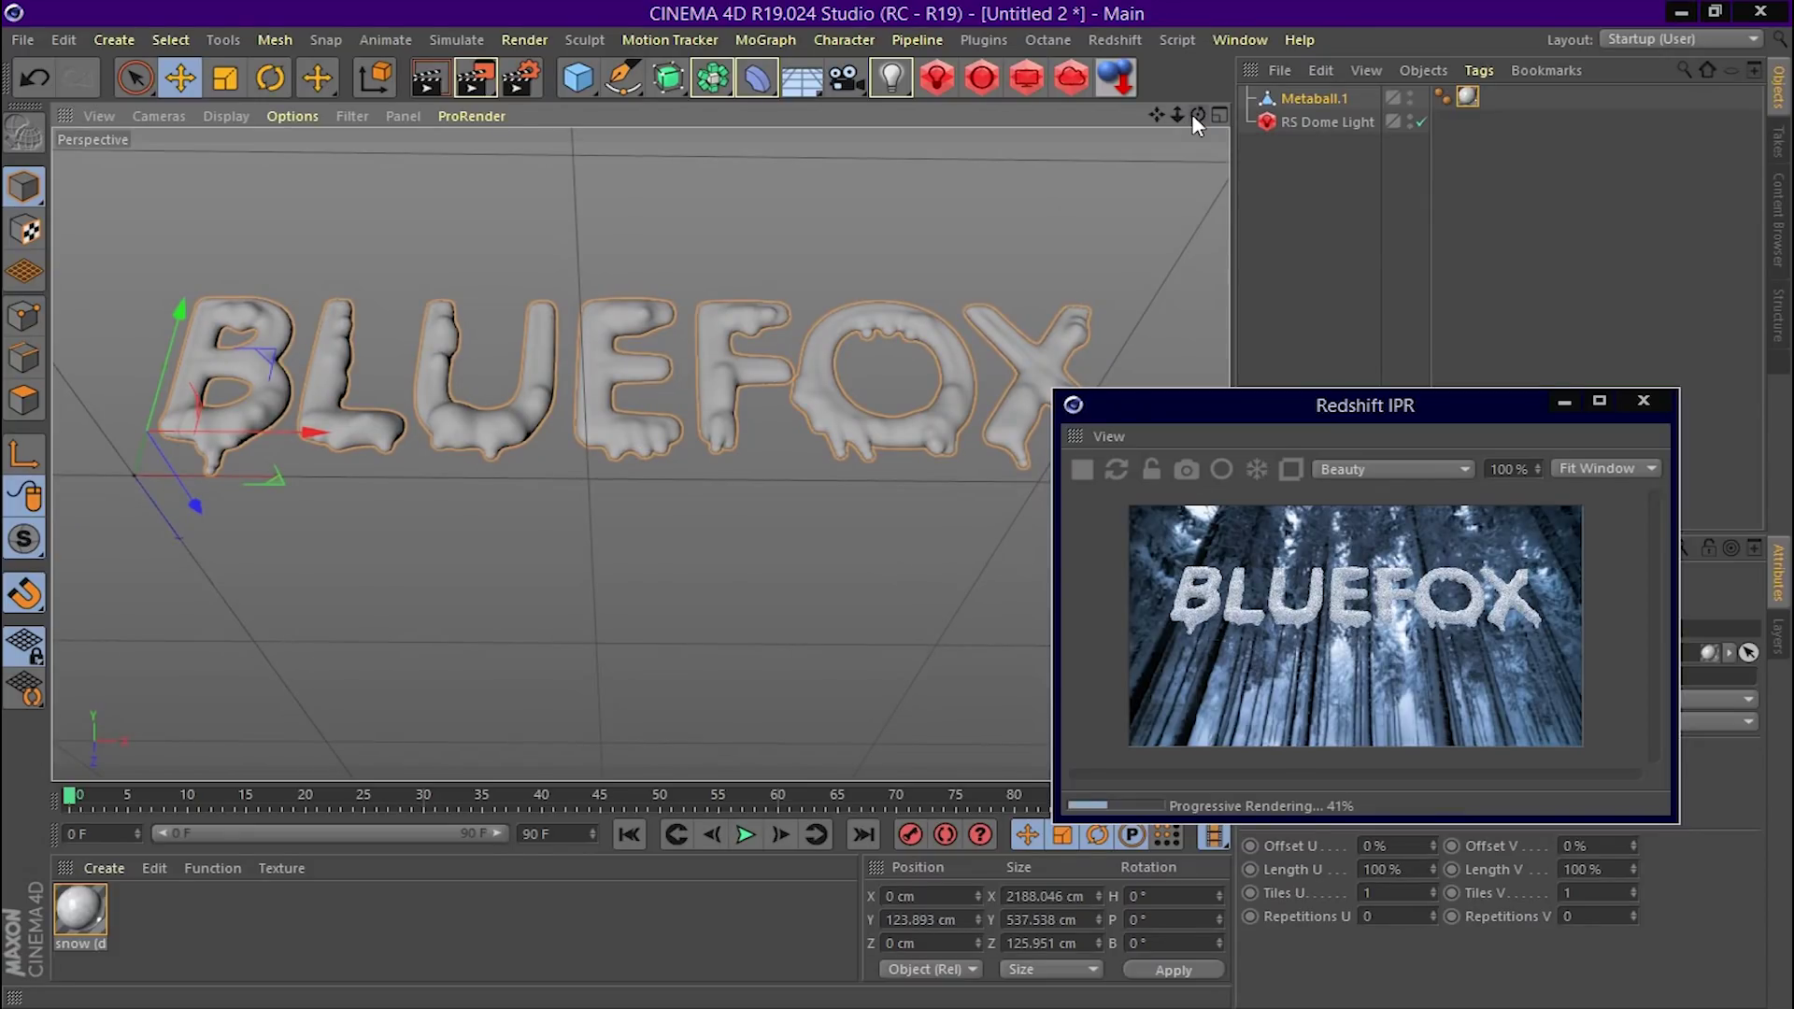
{"action": "left_click_drag", "start_coordinate": [1177, 114], "coordinate": [1161, 119]}
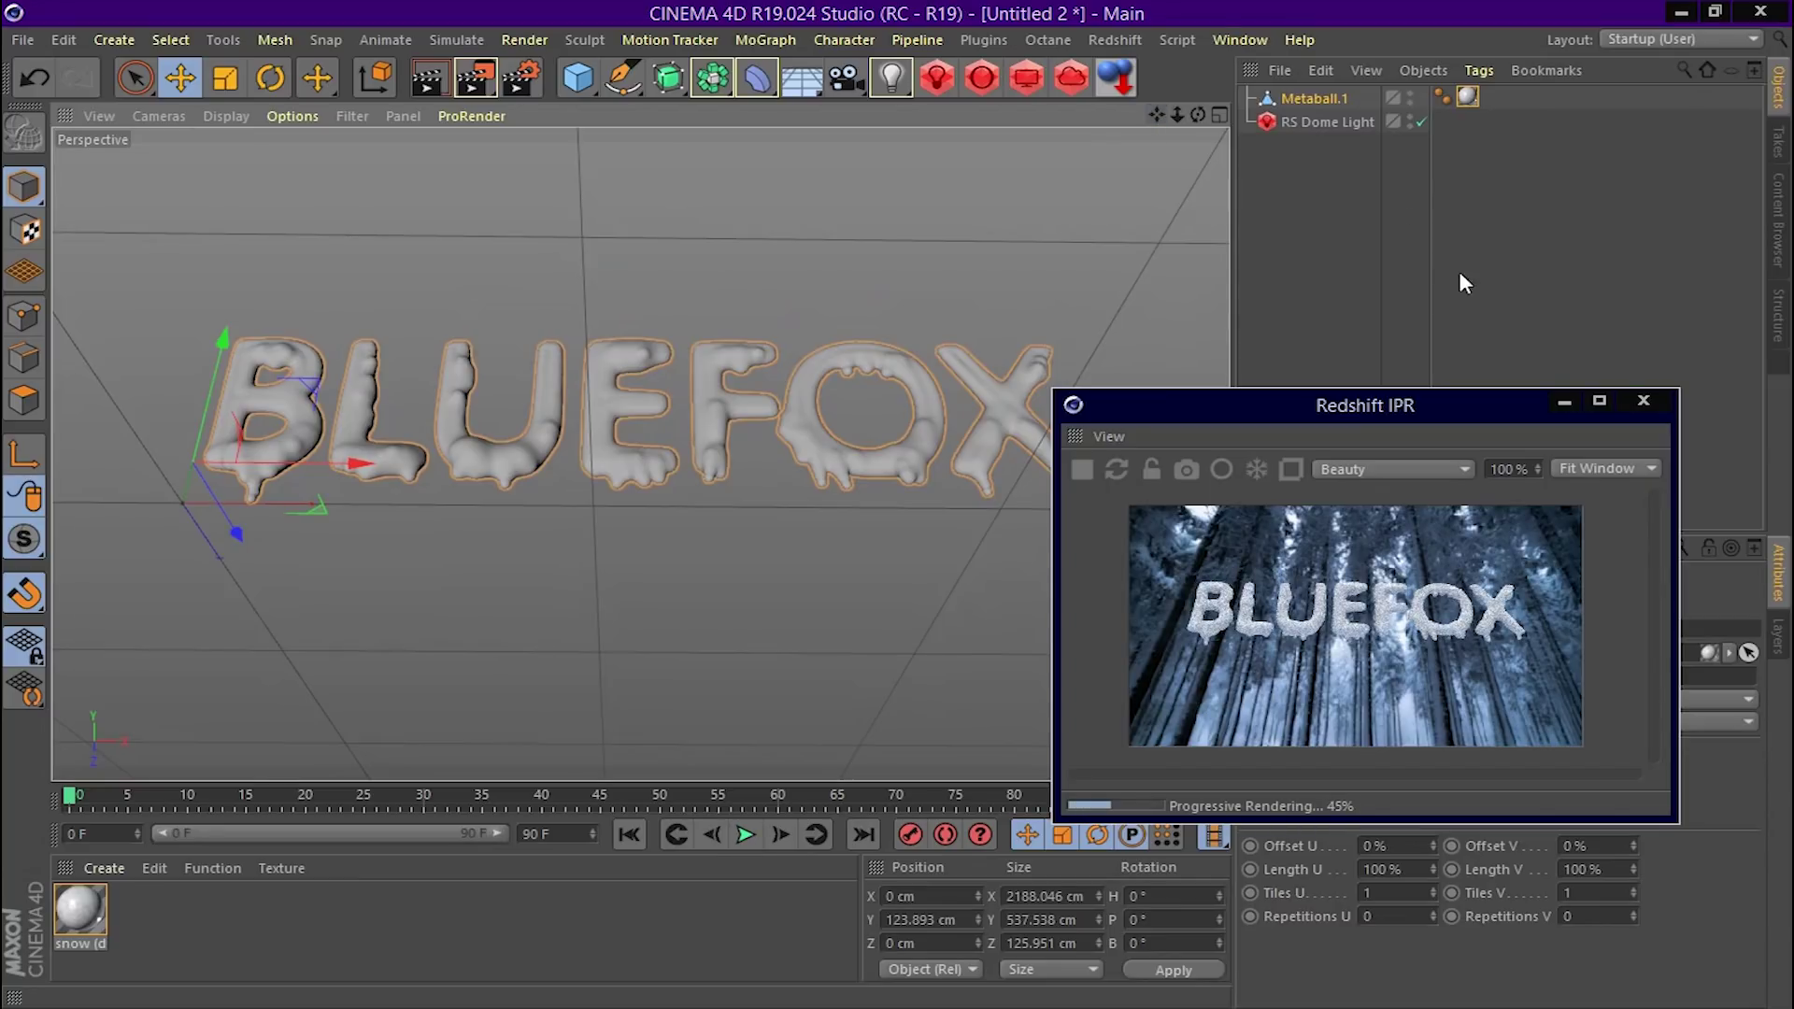
{"action": "left_click", "coordinate": [1648, 400]}
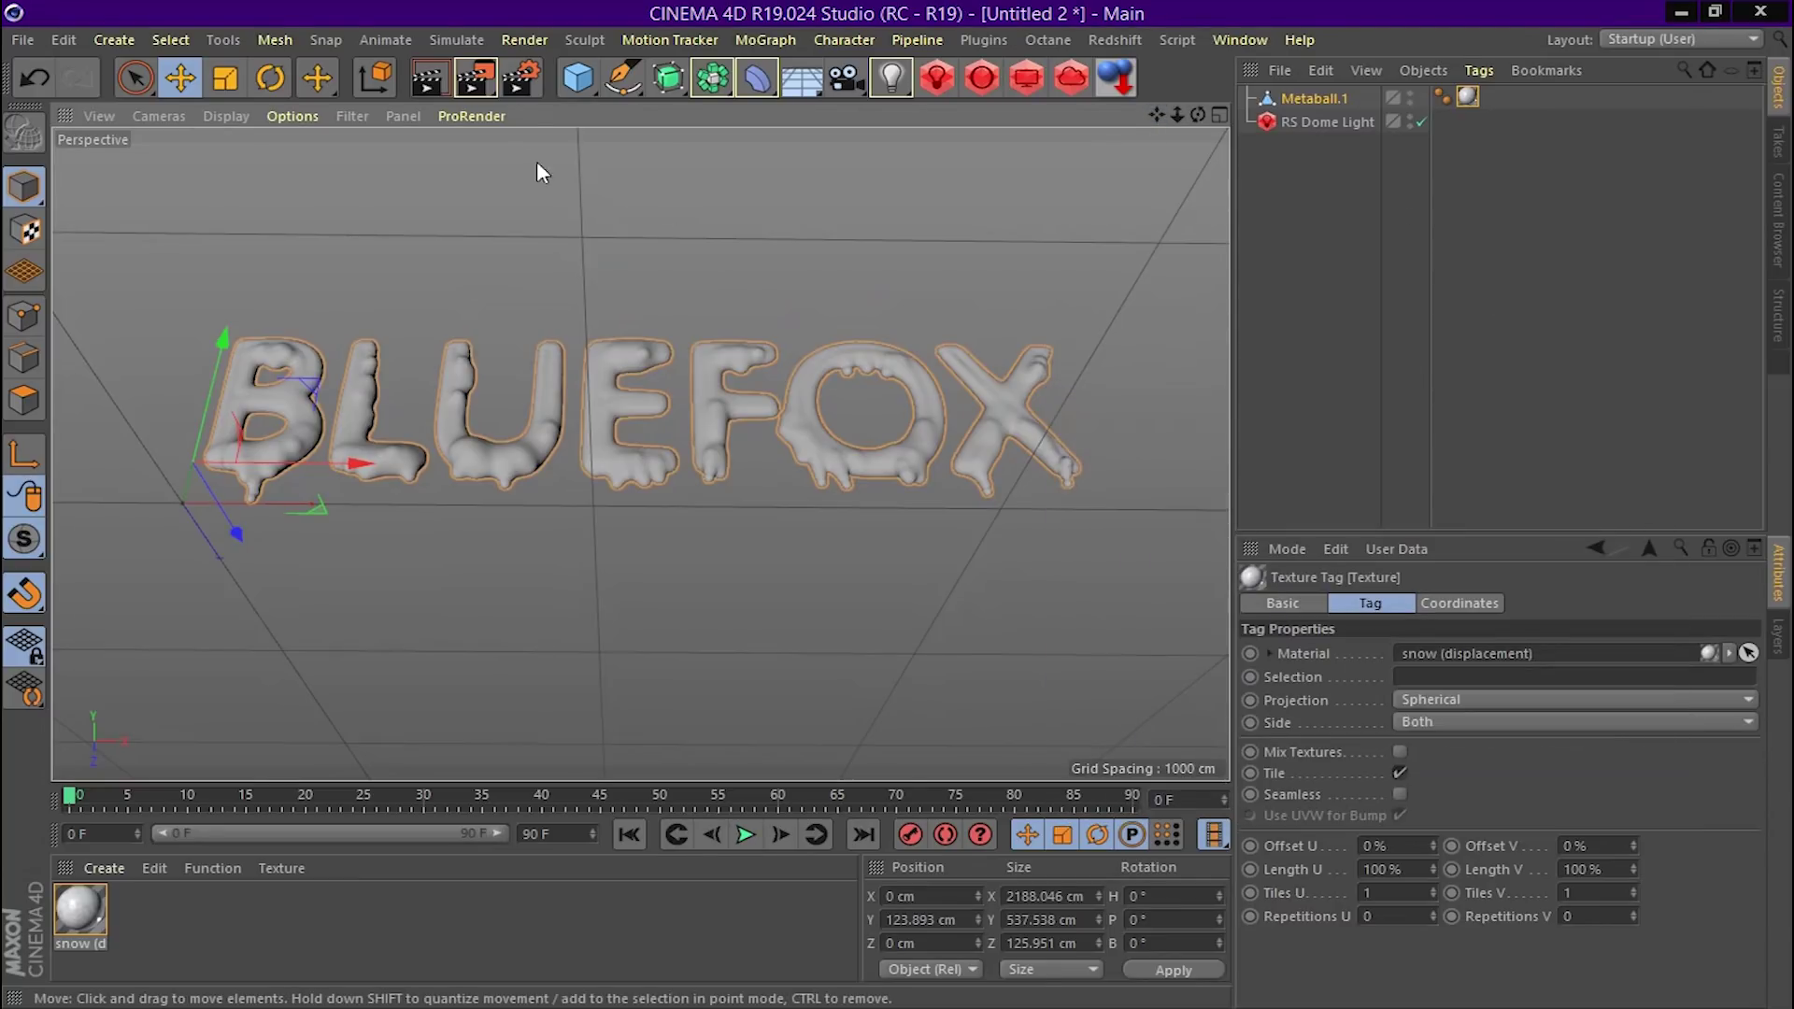
{"action": "left_click", "coordinate": [433, 74]}
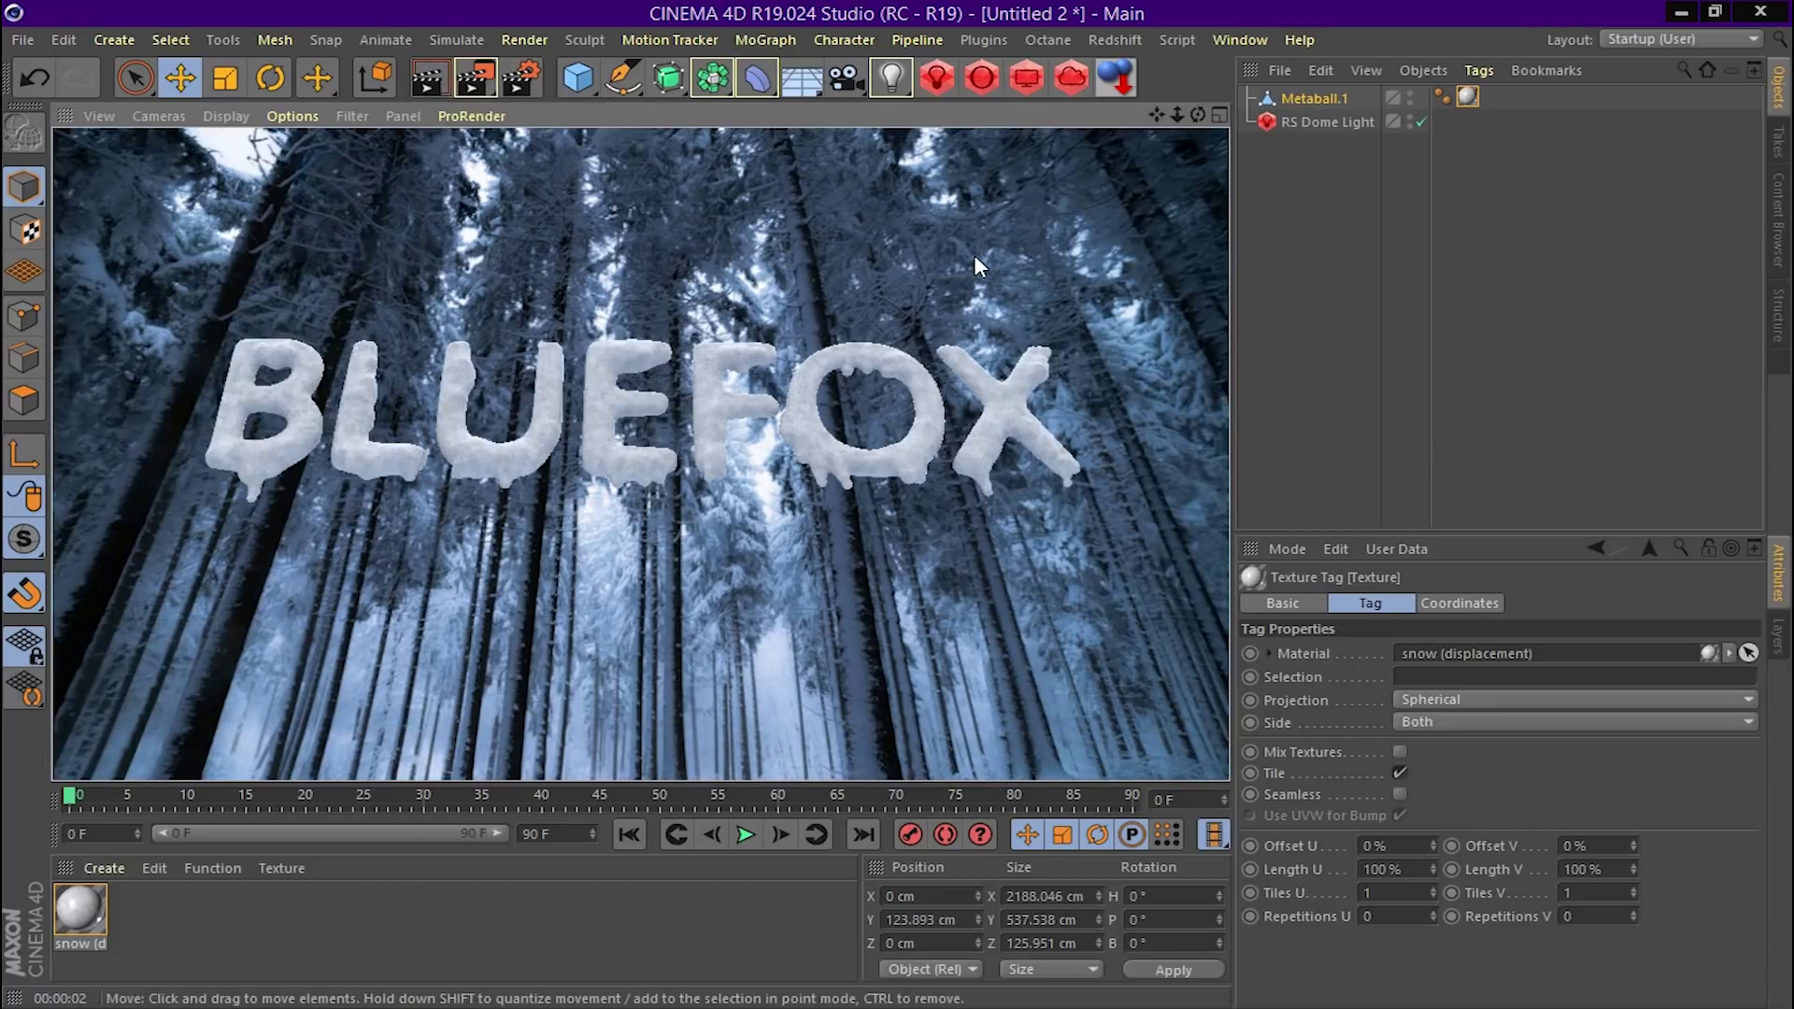
{"action": "left_click", "coordinate": [987, 333]}
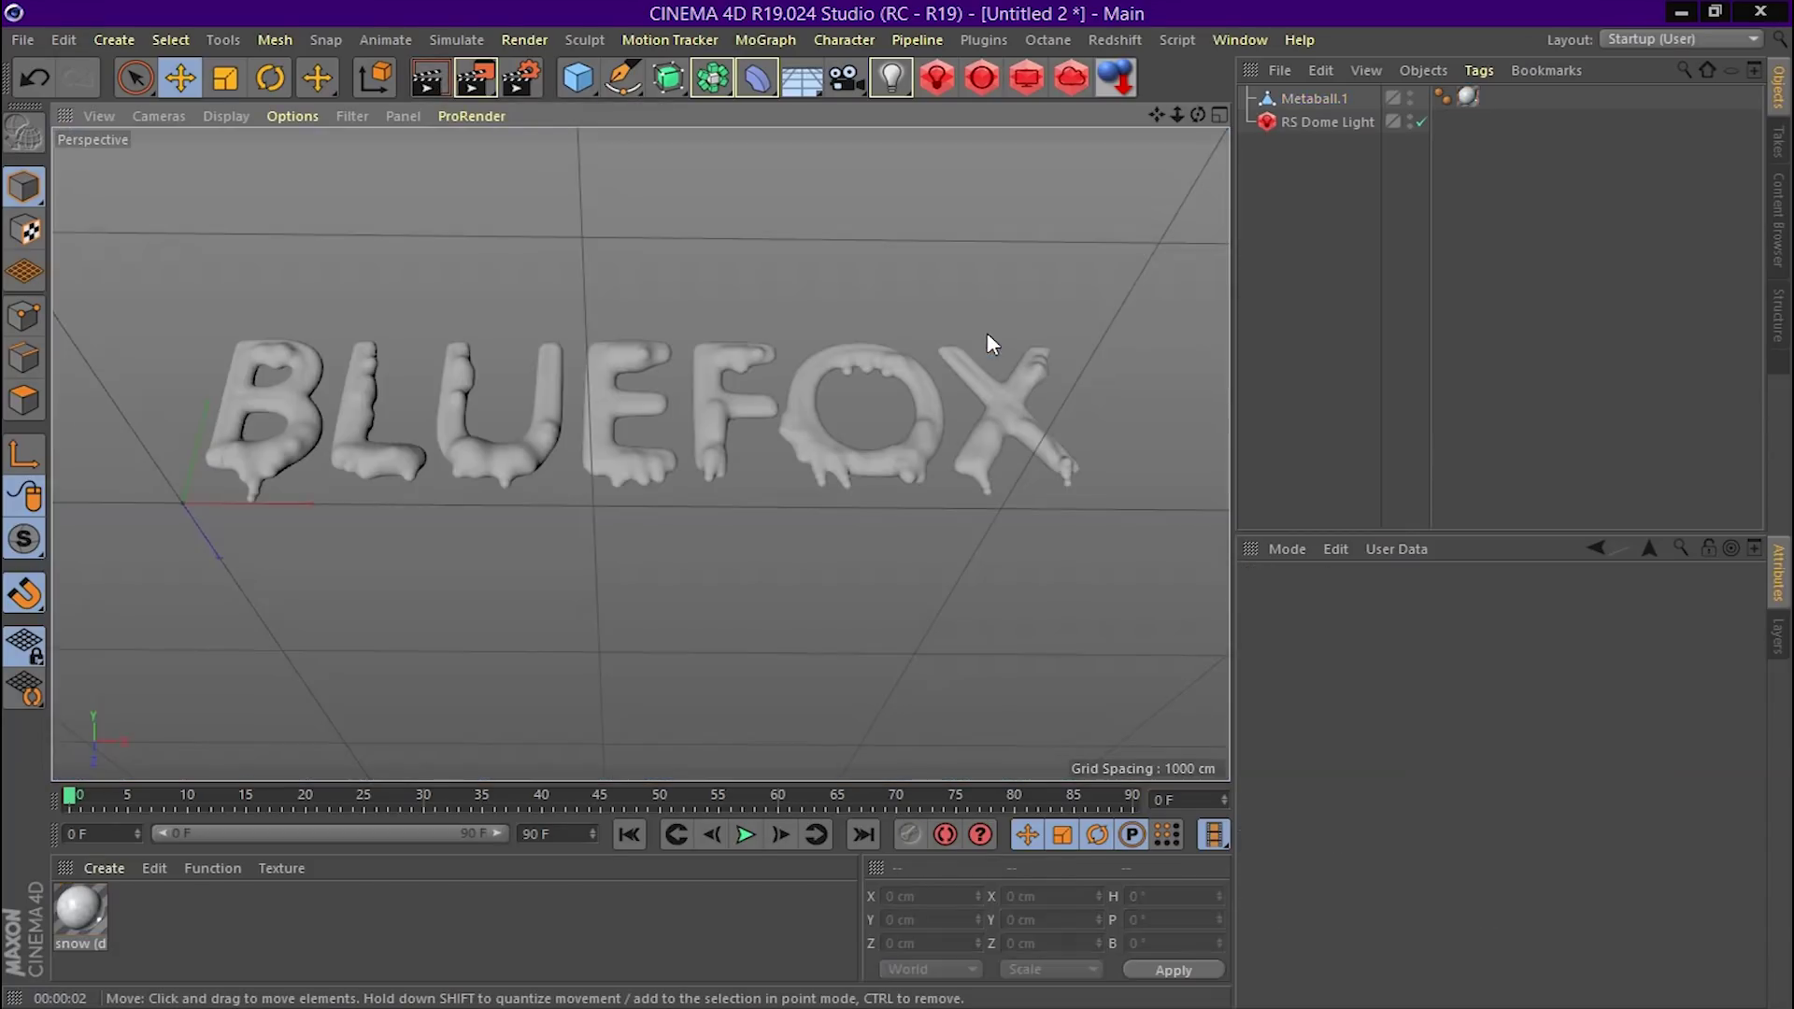
Add a MagicSnow emitter from Plugins and raise it high above the BLUEFOX text
{"action": "left_click_drag", "start_coordinate": [988, 115], "coordinate": [755, 210], "text": "alt"}
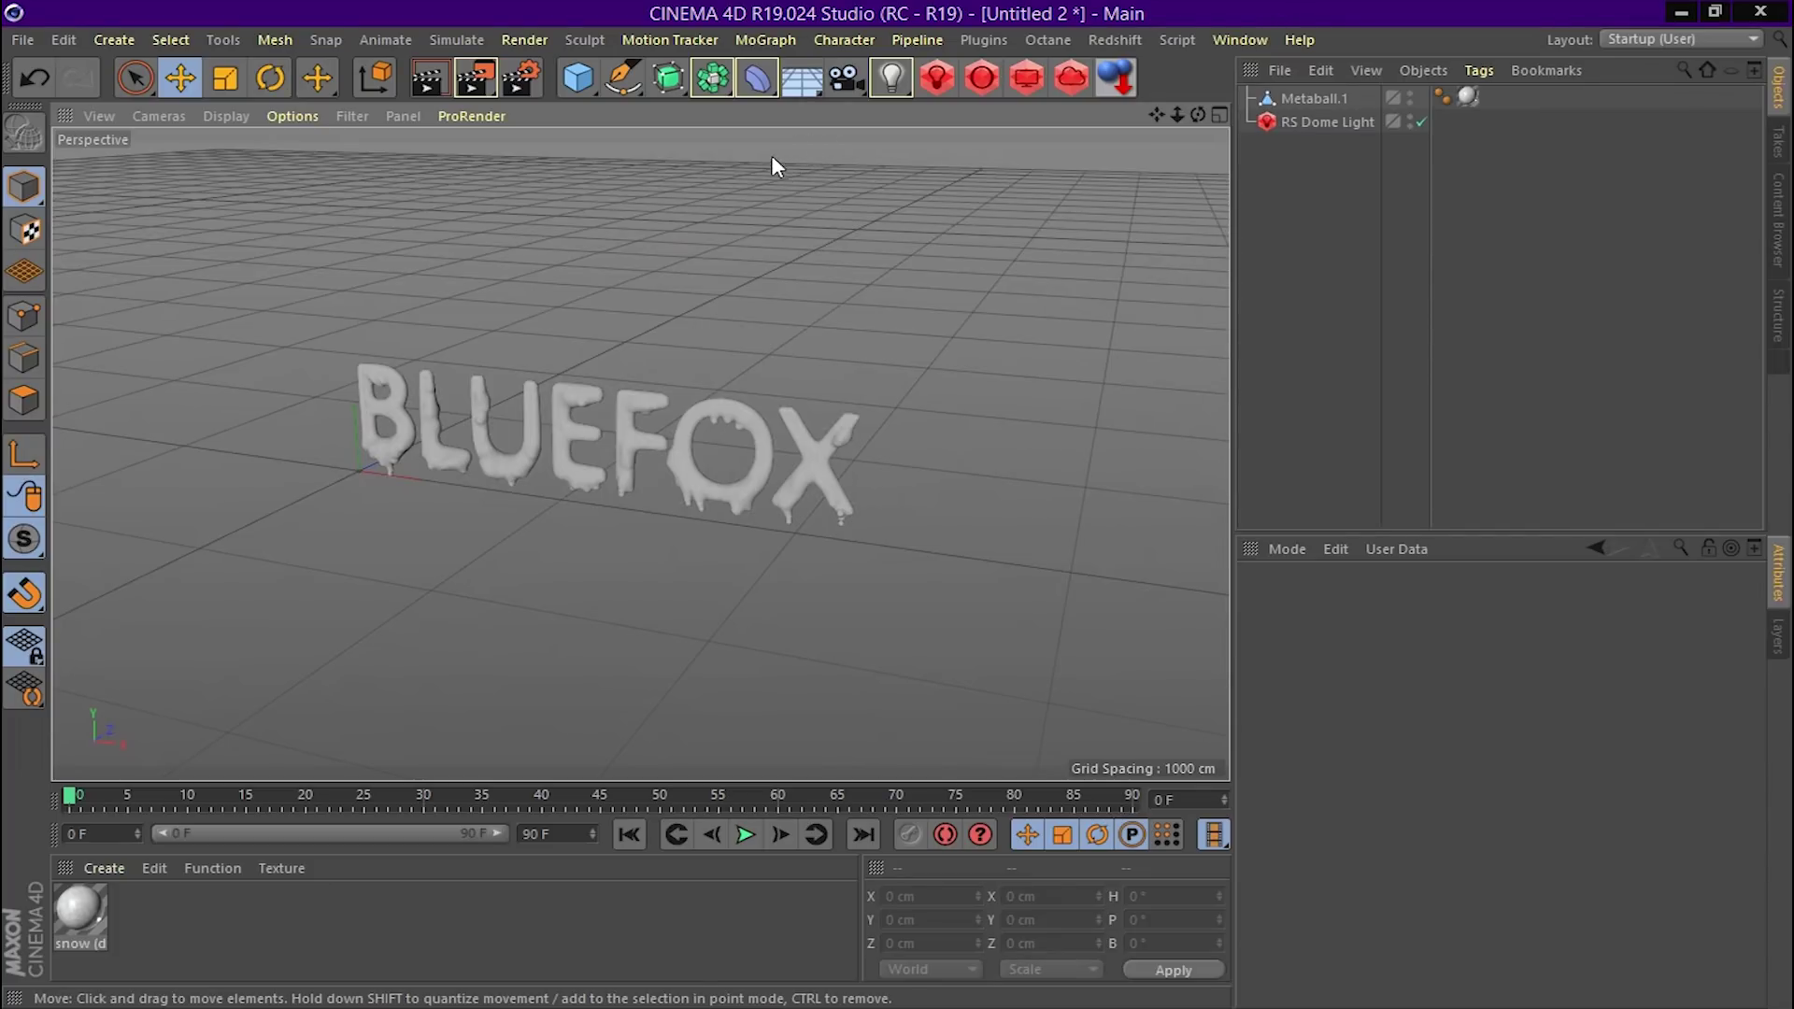
{"action": "left_click", "coordinate": [991, 39]}
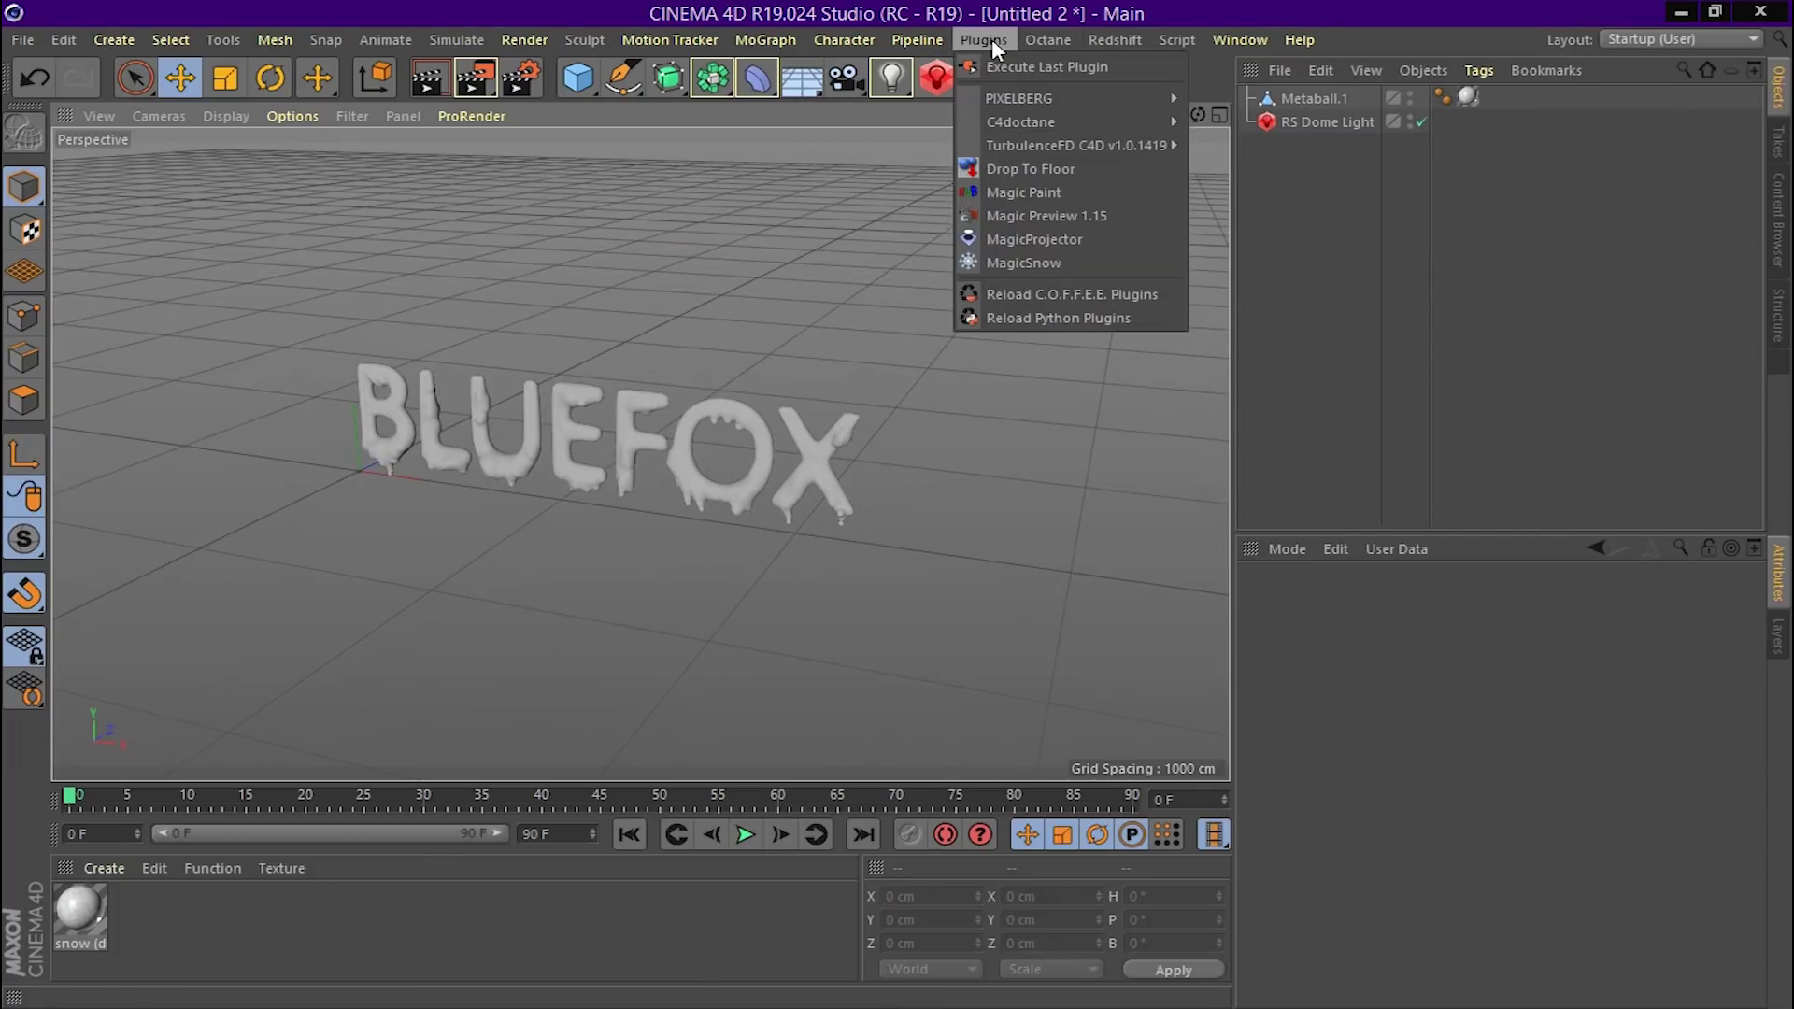
{"action": "left_click", "coordinate": [1023, 266]}
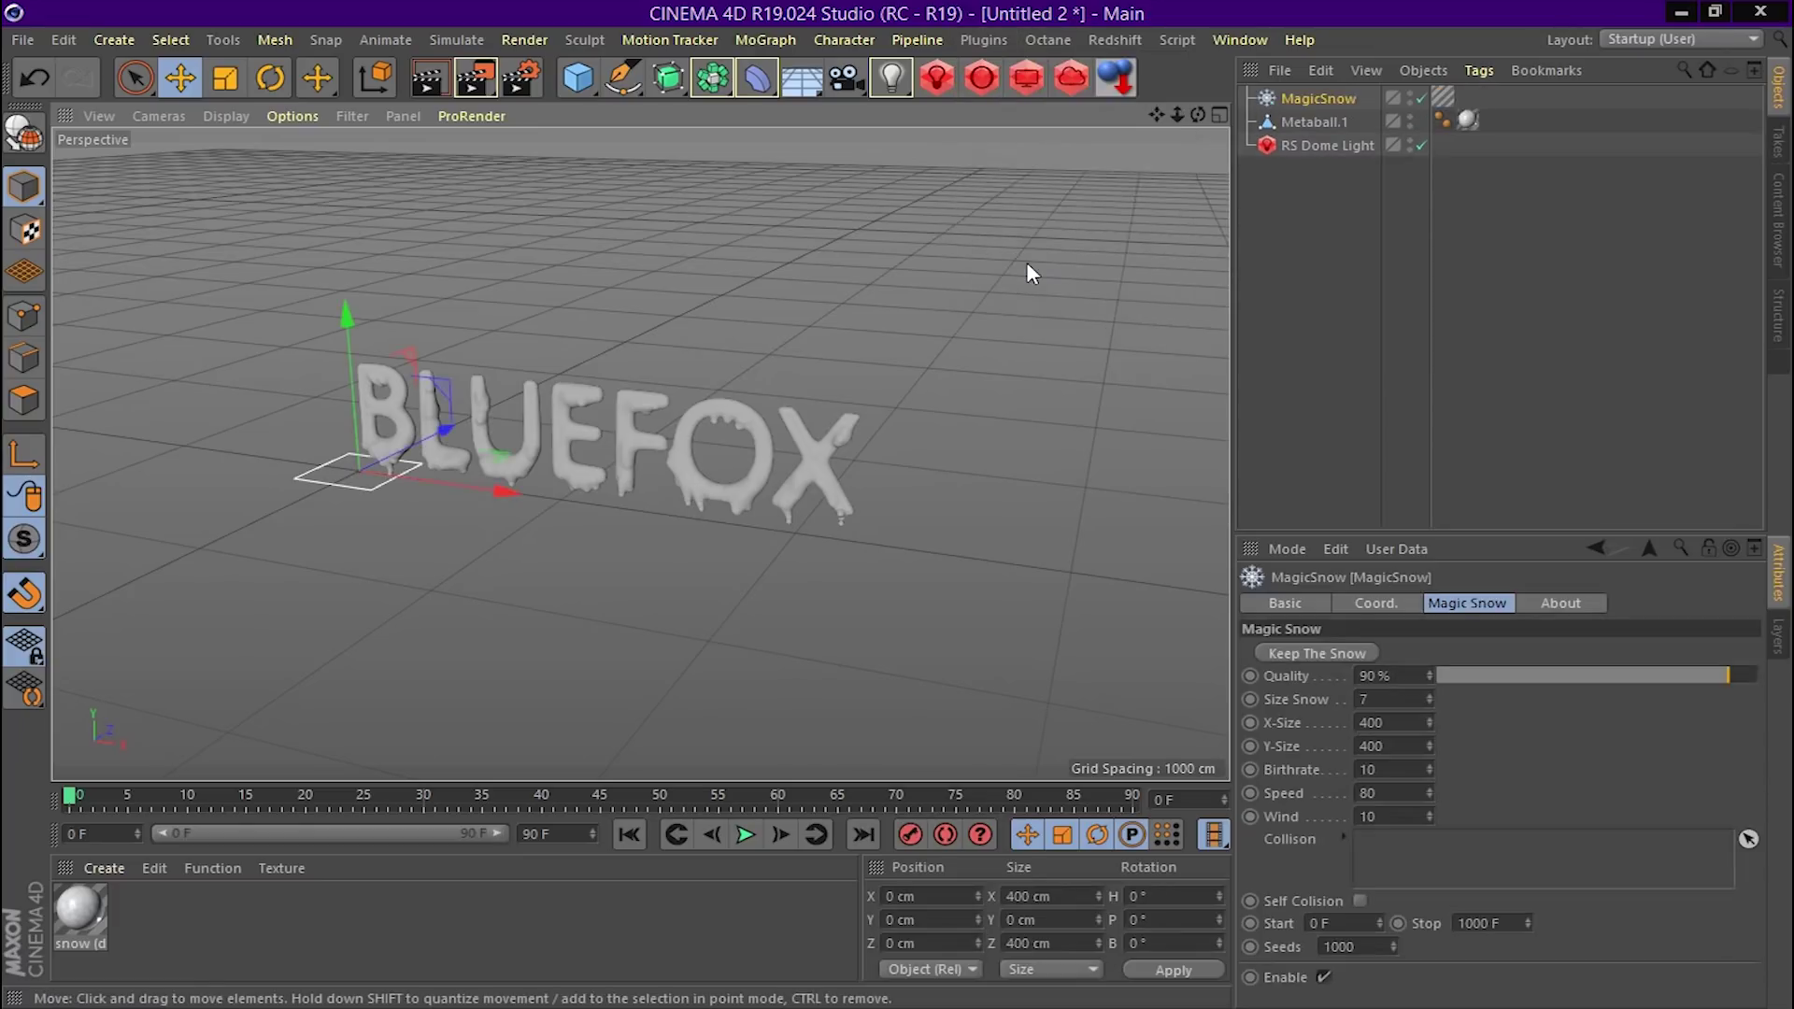
{"action": "left_click_drag", "start_coordinate": [505, 491], "coordinate": [728, 523]}
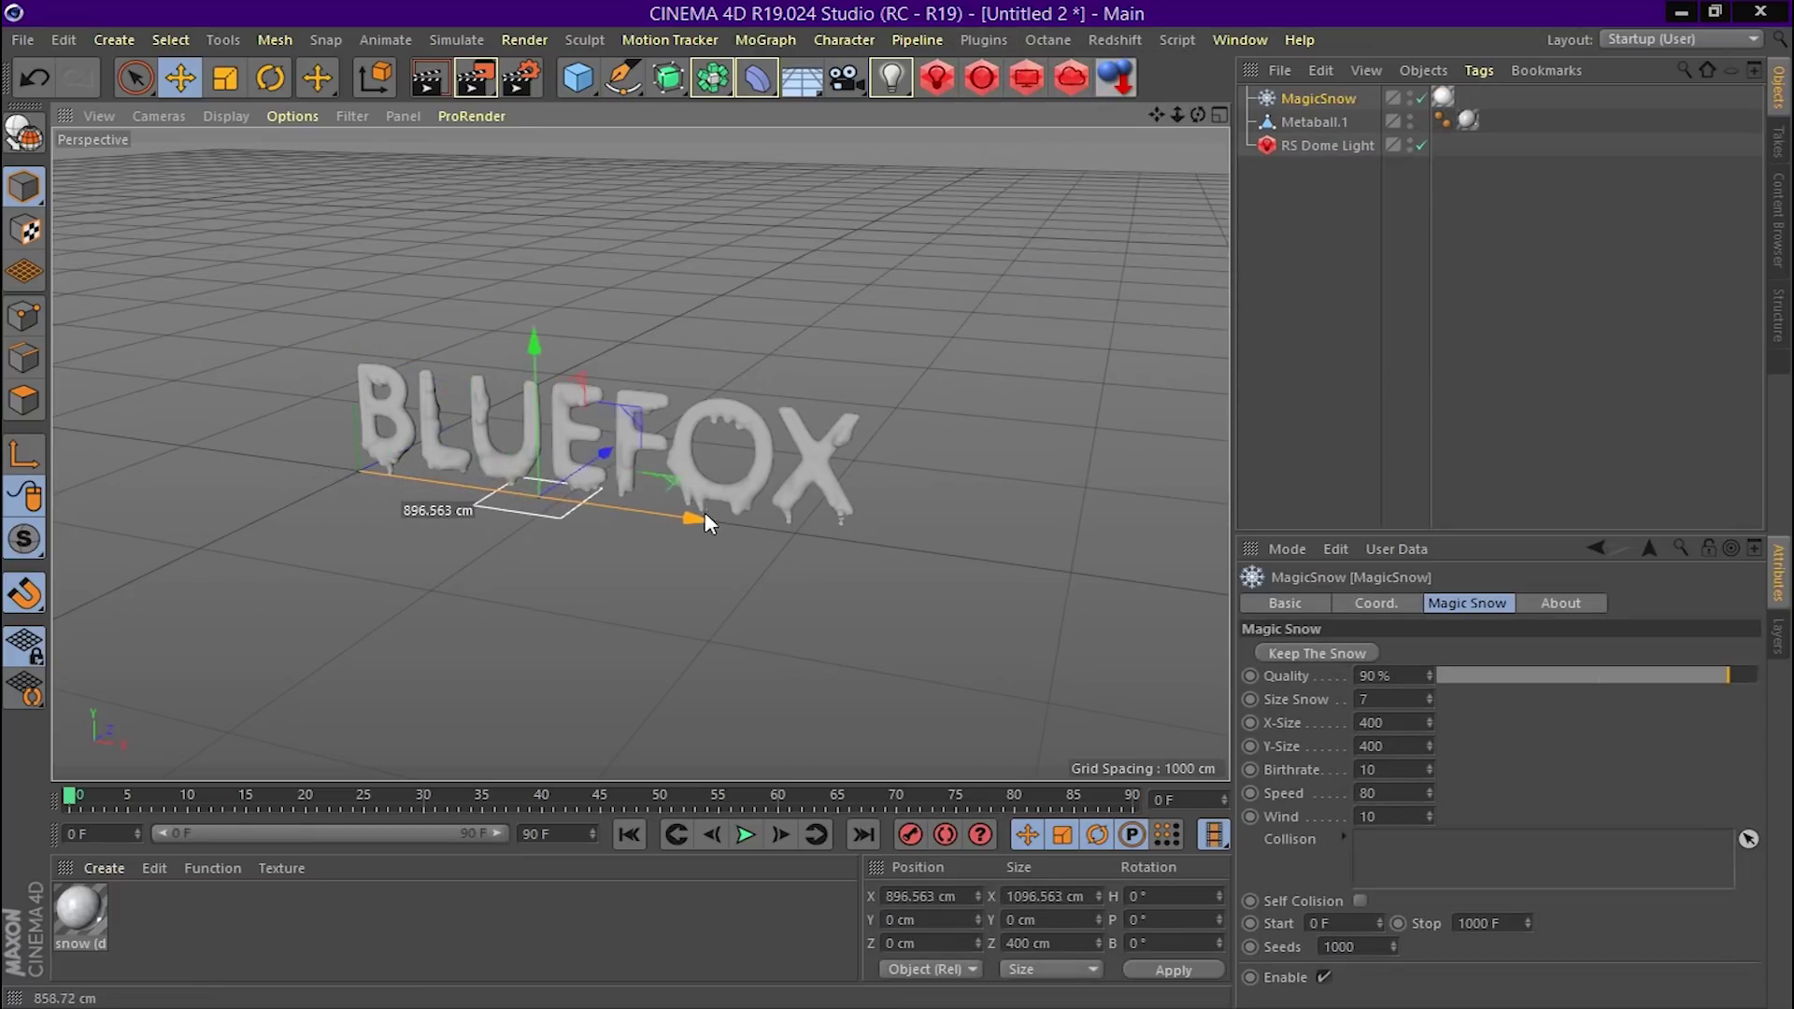
{"action": "left_click_drag", "start_coordinate": [570, 346], "coordinate": [565, 154]}
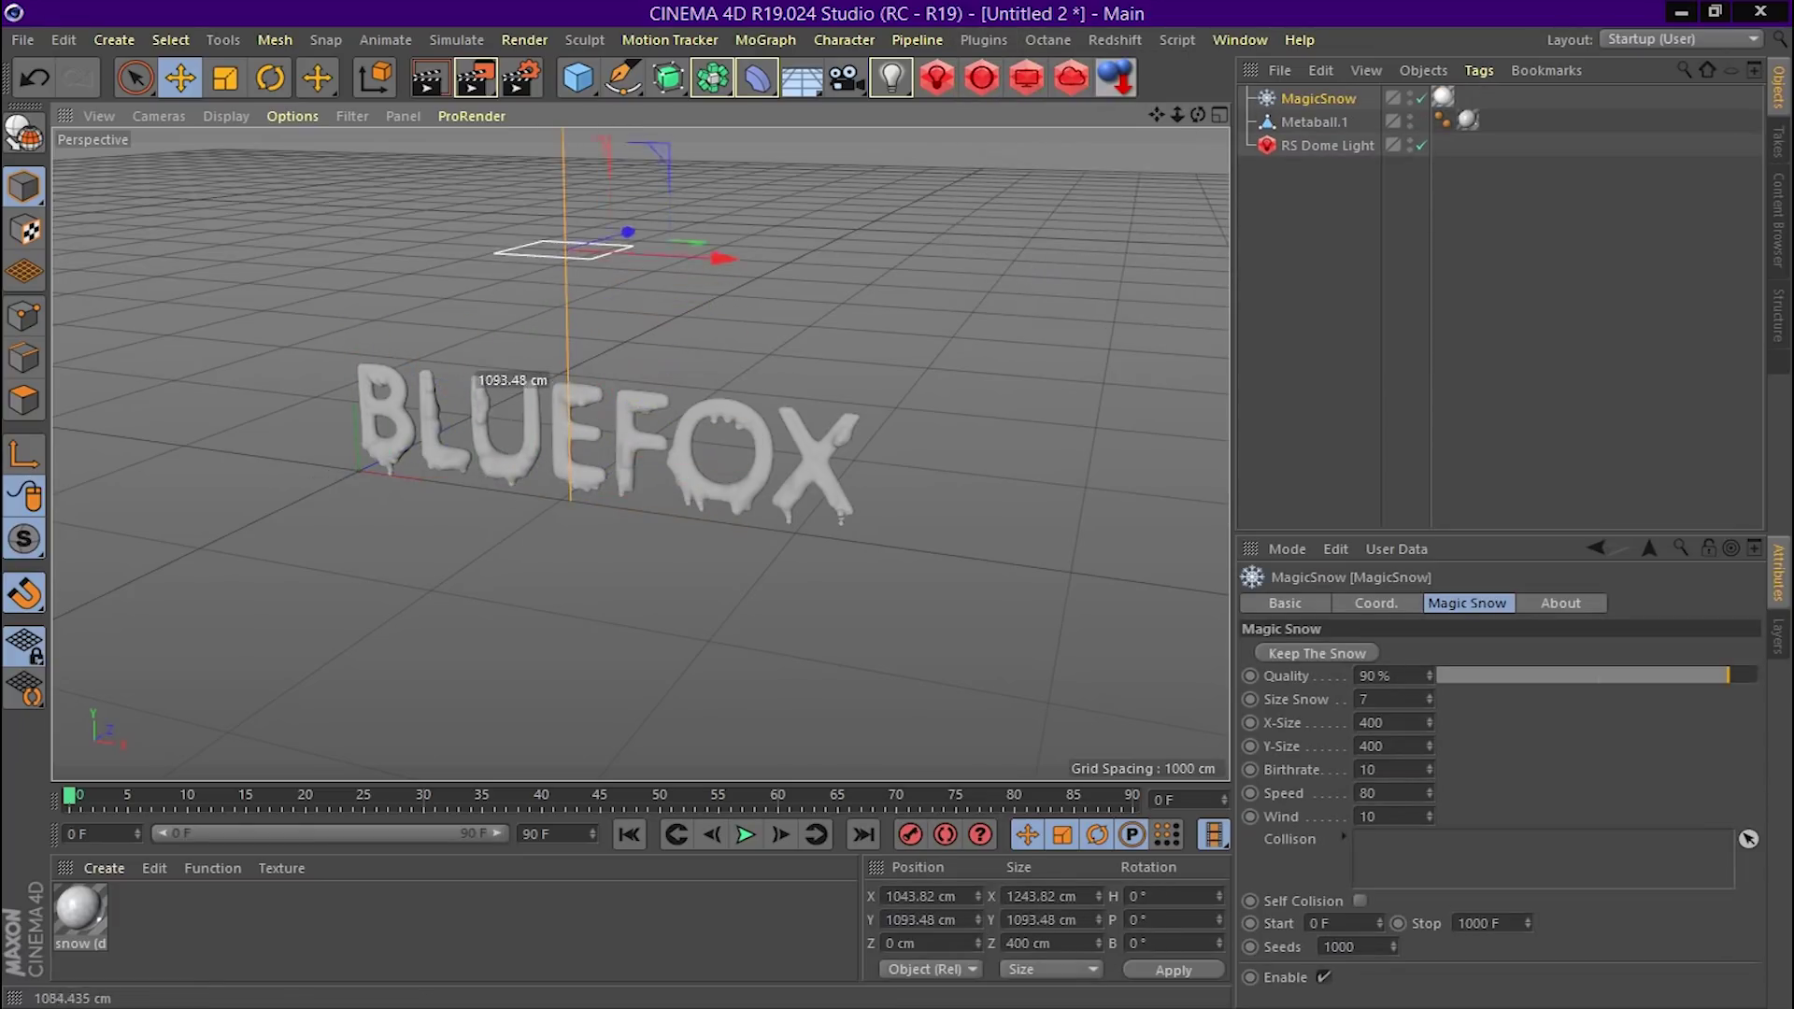
Set the MagicSnow emitter's X/Y-Size to 4400 after first trying 6400
{"action": "left_click", "coordinate": [1363, 724]}
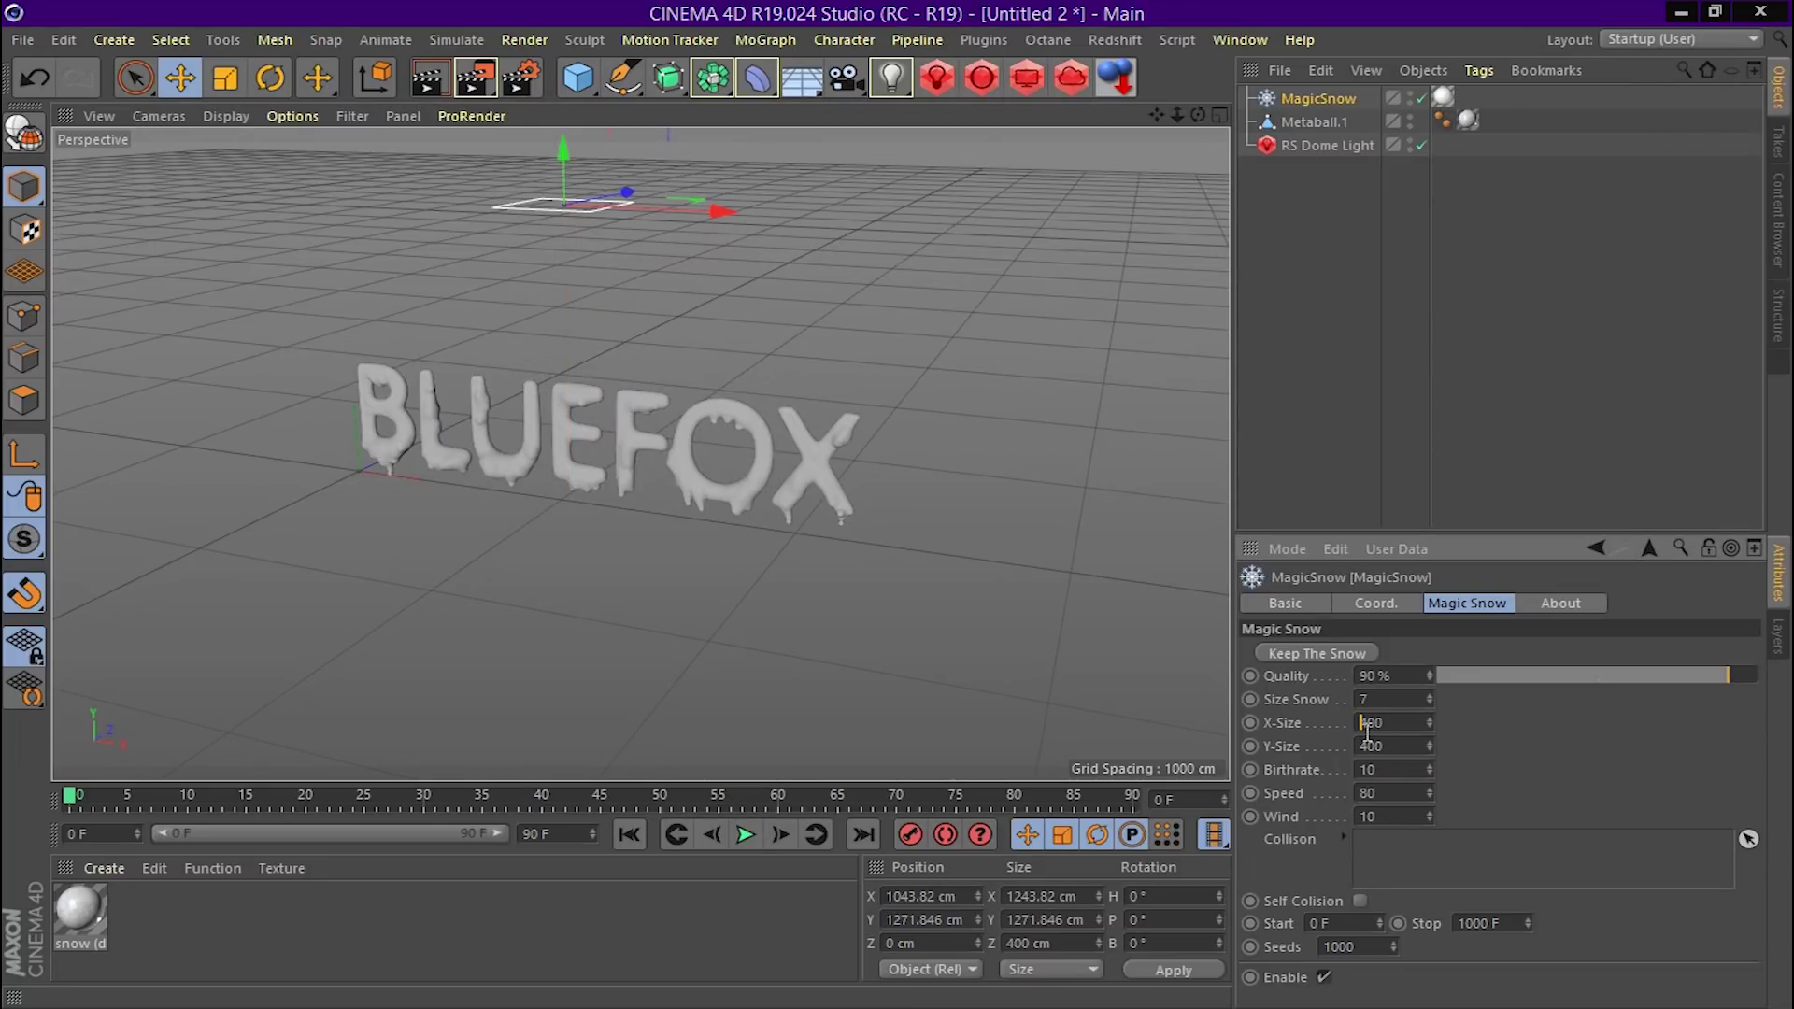
{"action": "type", "text": "6400"}
{"action": "left_click", "coordinate": [1363, 746]}
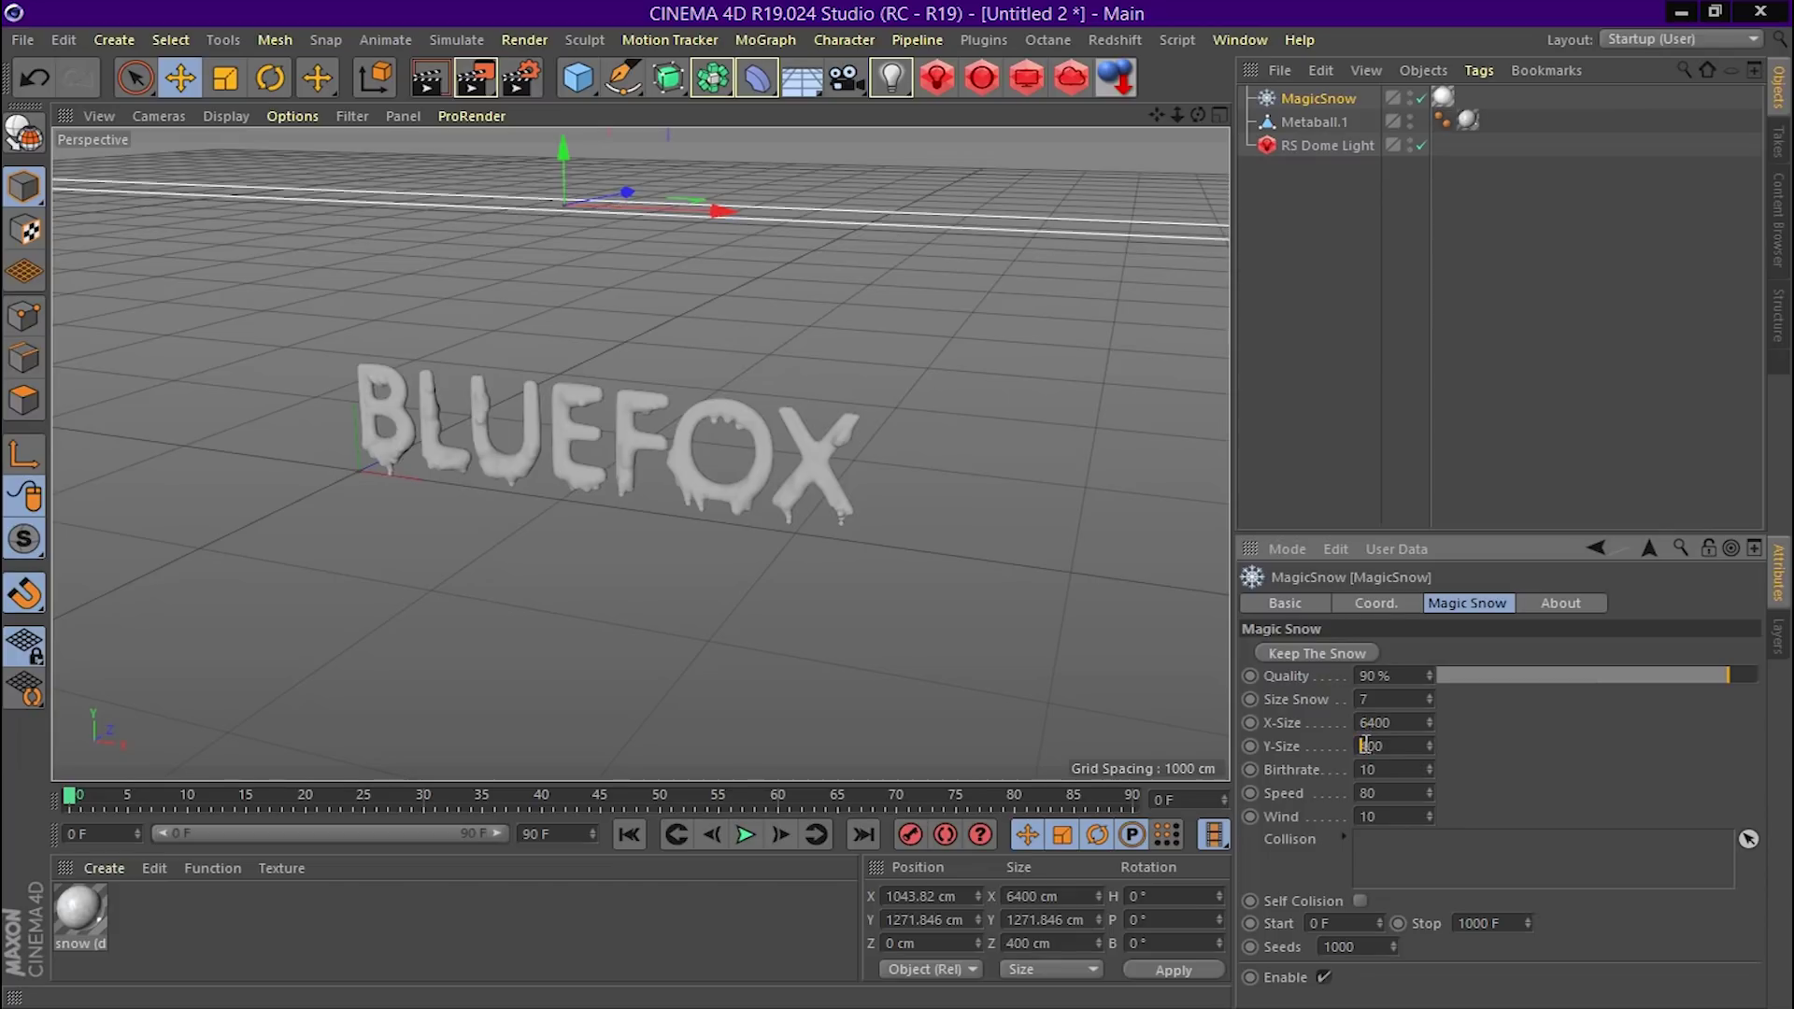
{"action": "type", "text": "6400"}
{"action": "key", "text": "Return"}
{"action": "scroll", "coordinate": [1029, 300], "scroll_direction": "down", "scroll_amount": 3}
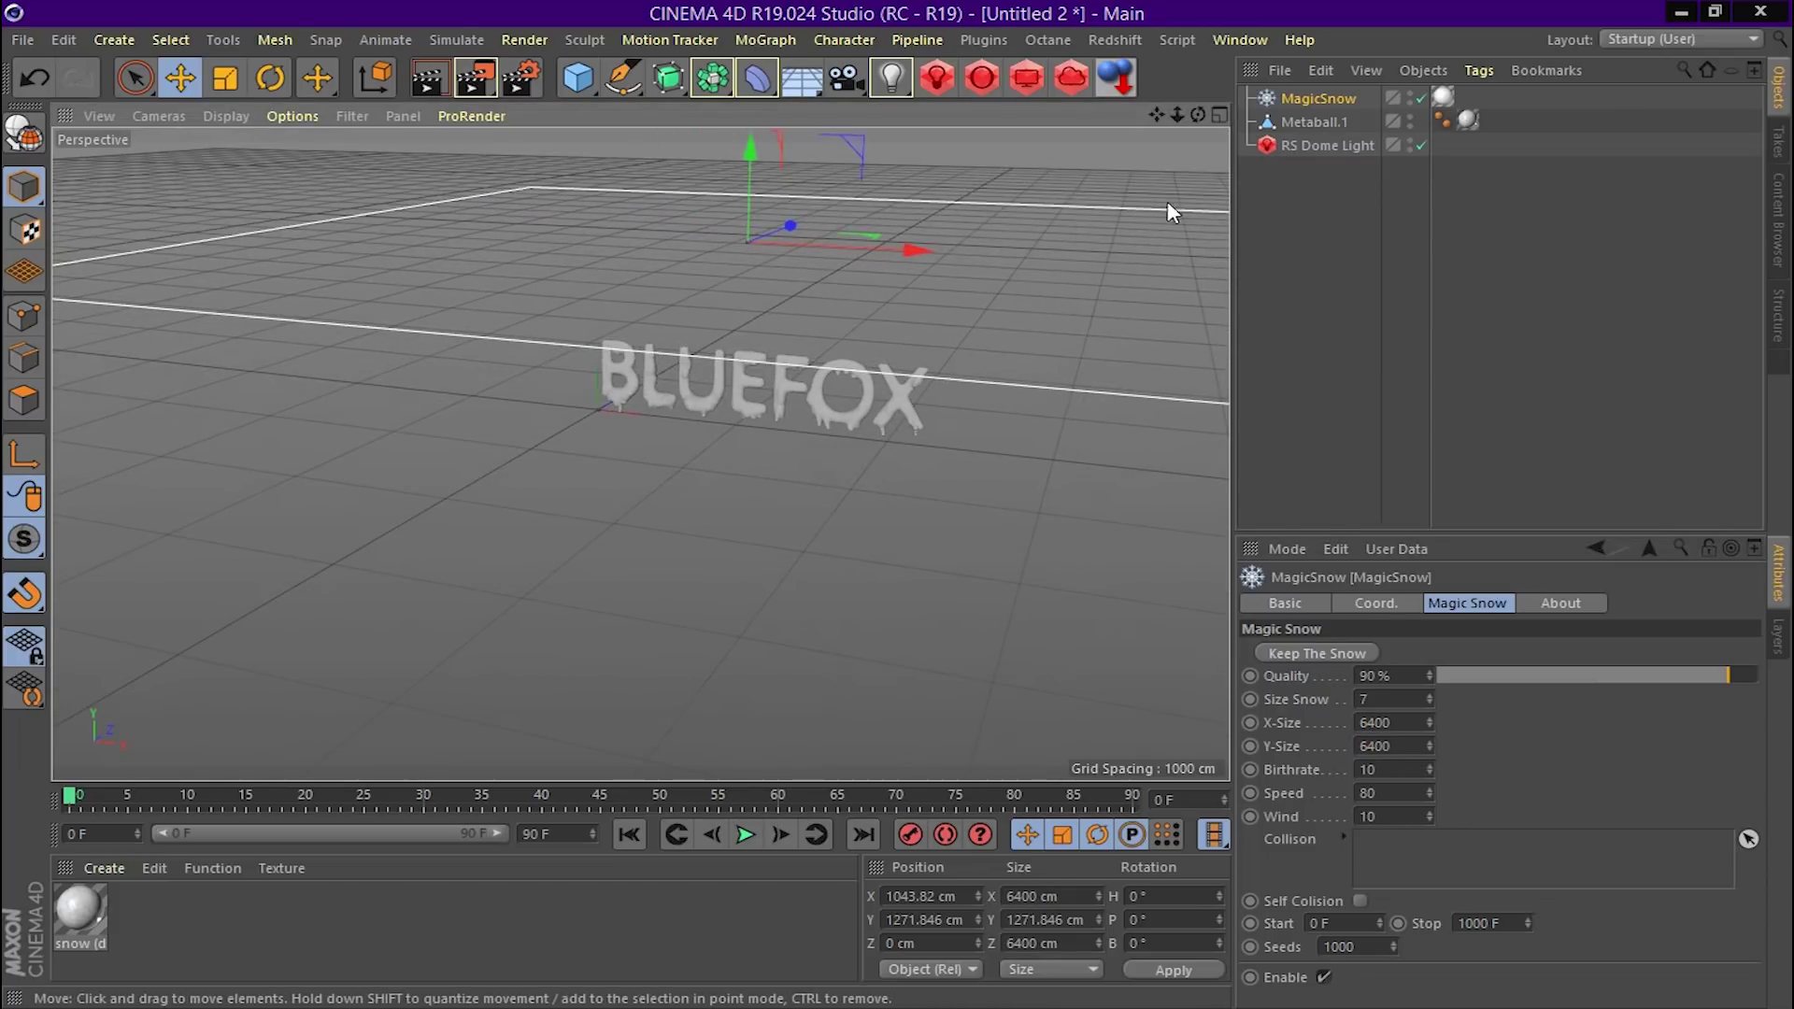
{"action": "left_click", "coordinate": [1367, 727]}
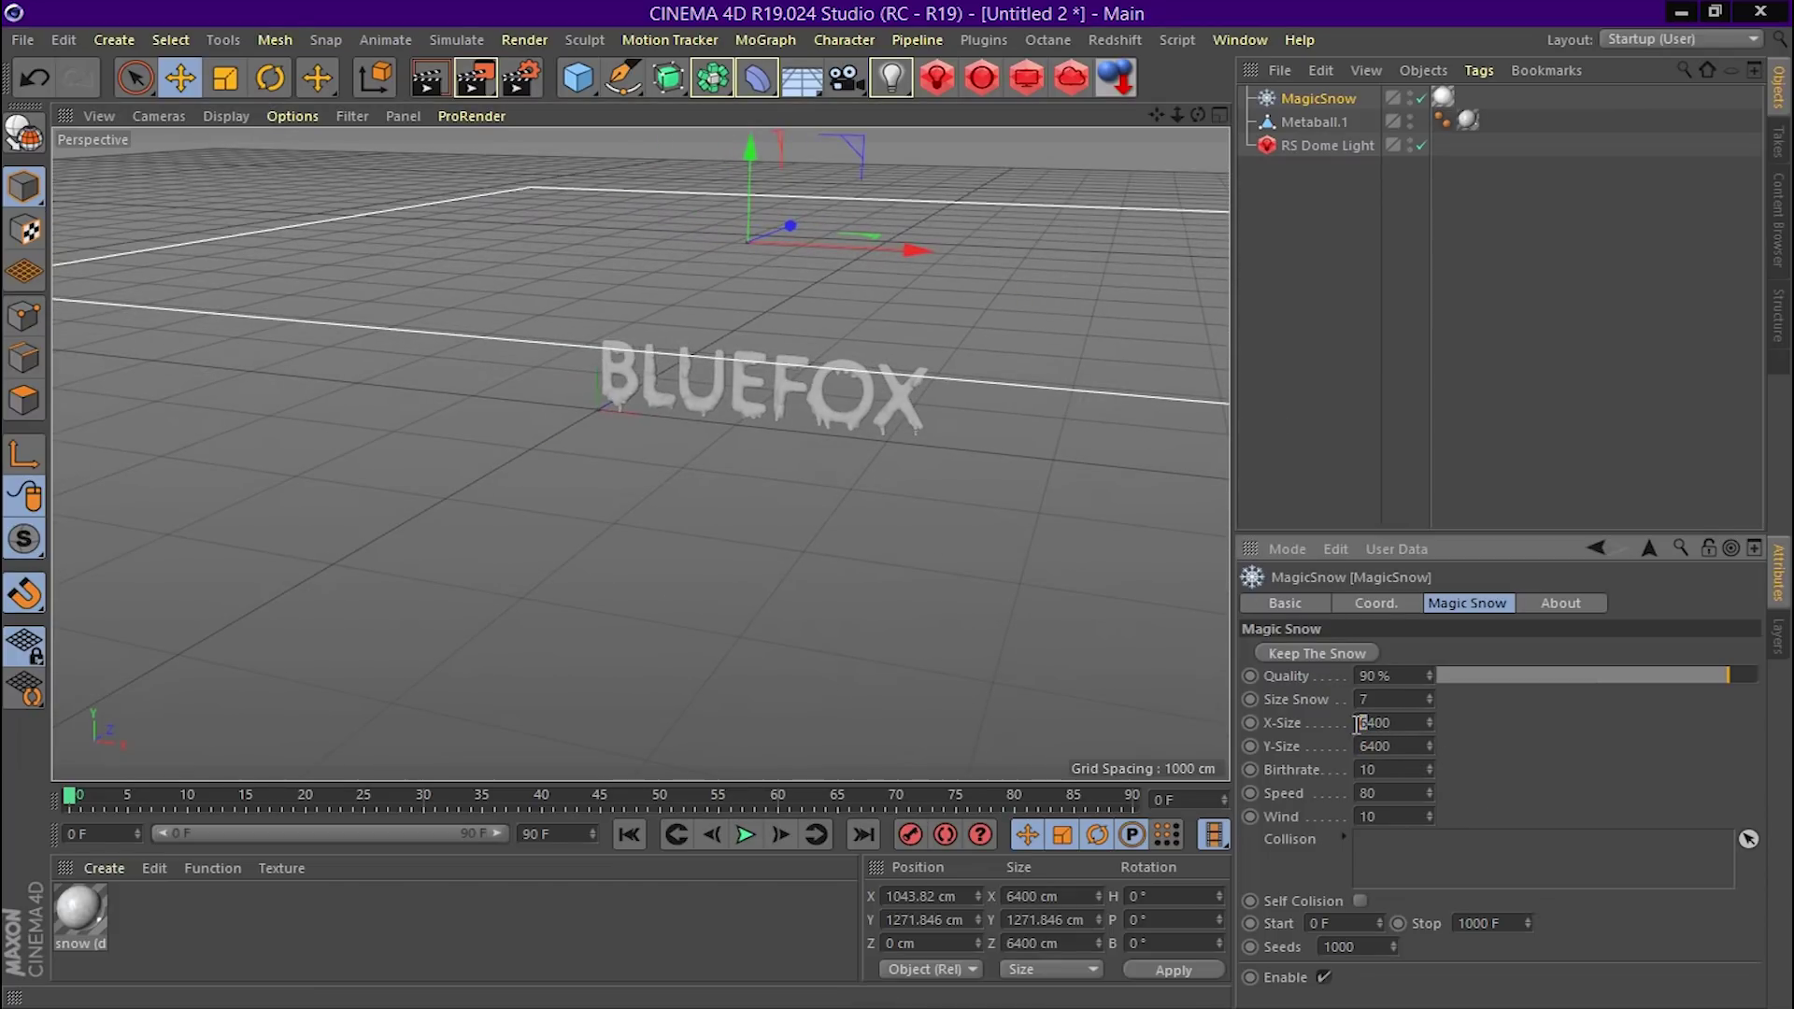
{"action": "type", "text": "4400"}
{"action": "key", "text": "Return"}
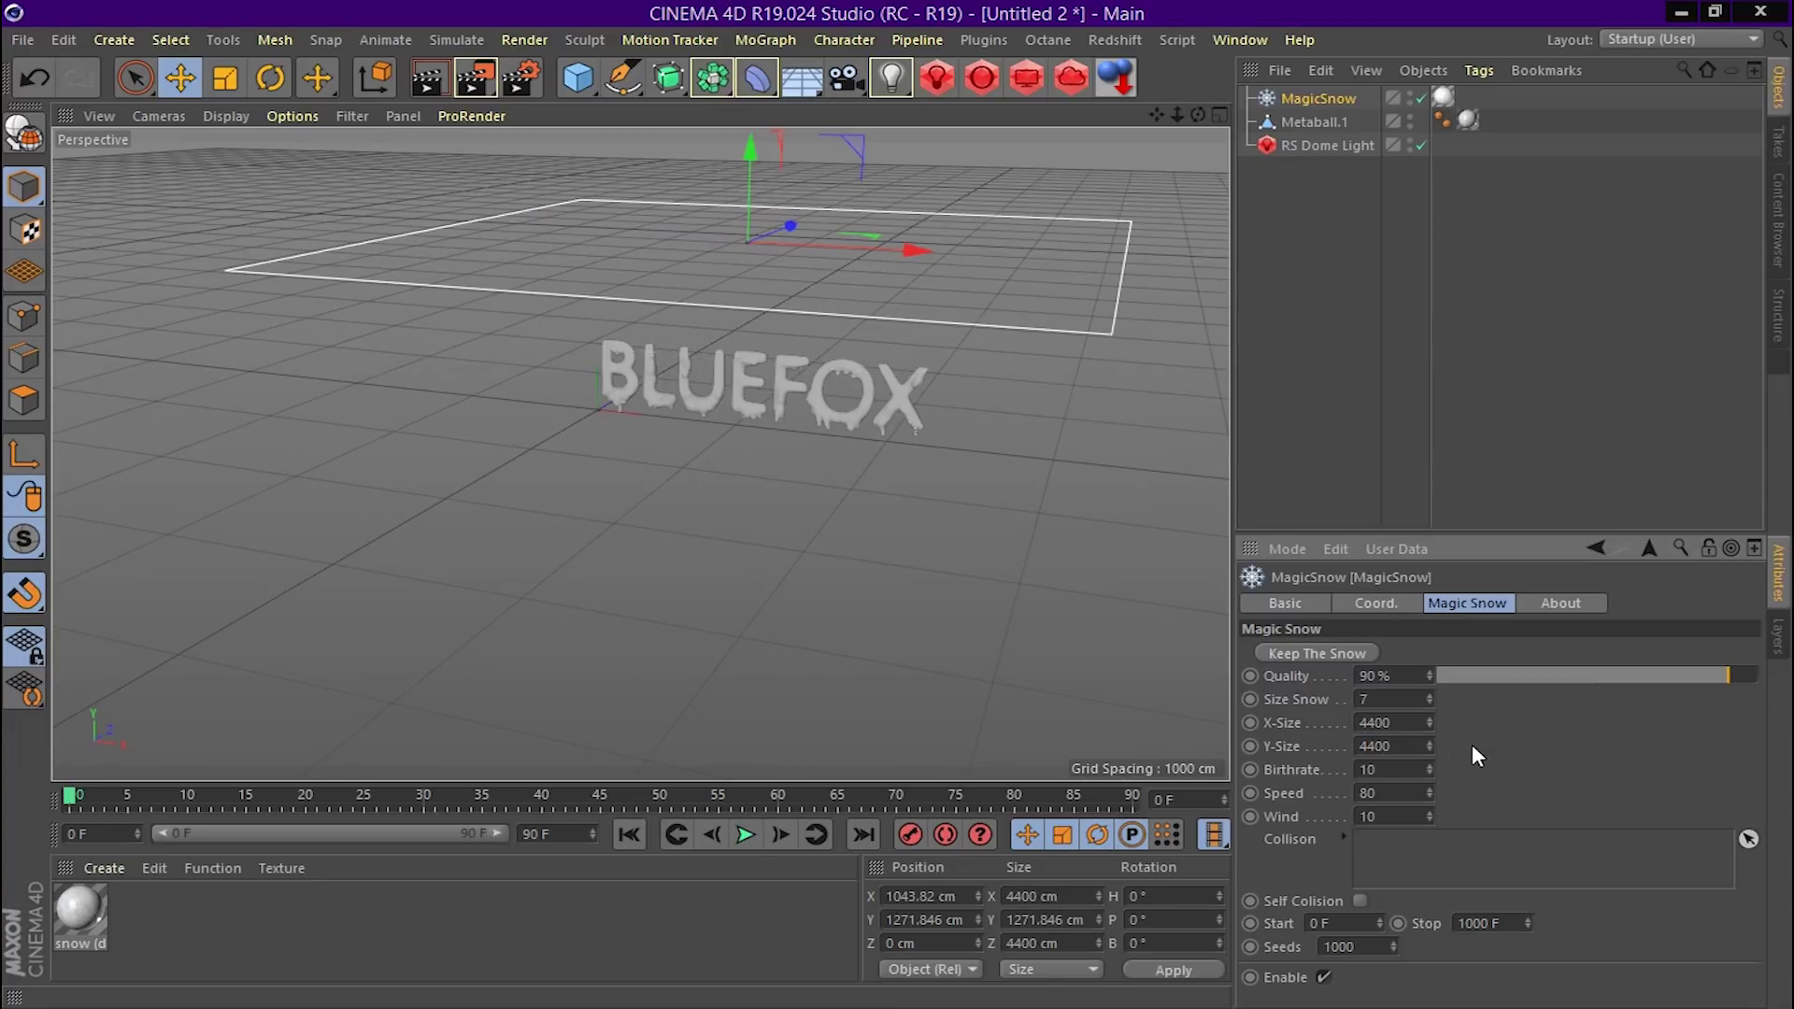
Preview the snowfall and lower the snow Speed to 300
{"action": "left_click_drag", "start_coordinate": [1198, 114], "coordinate": [640, 454]}
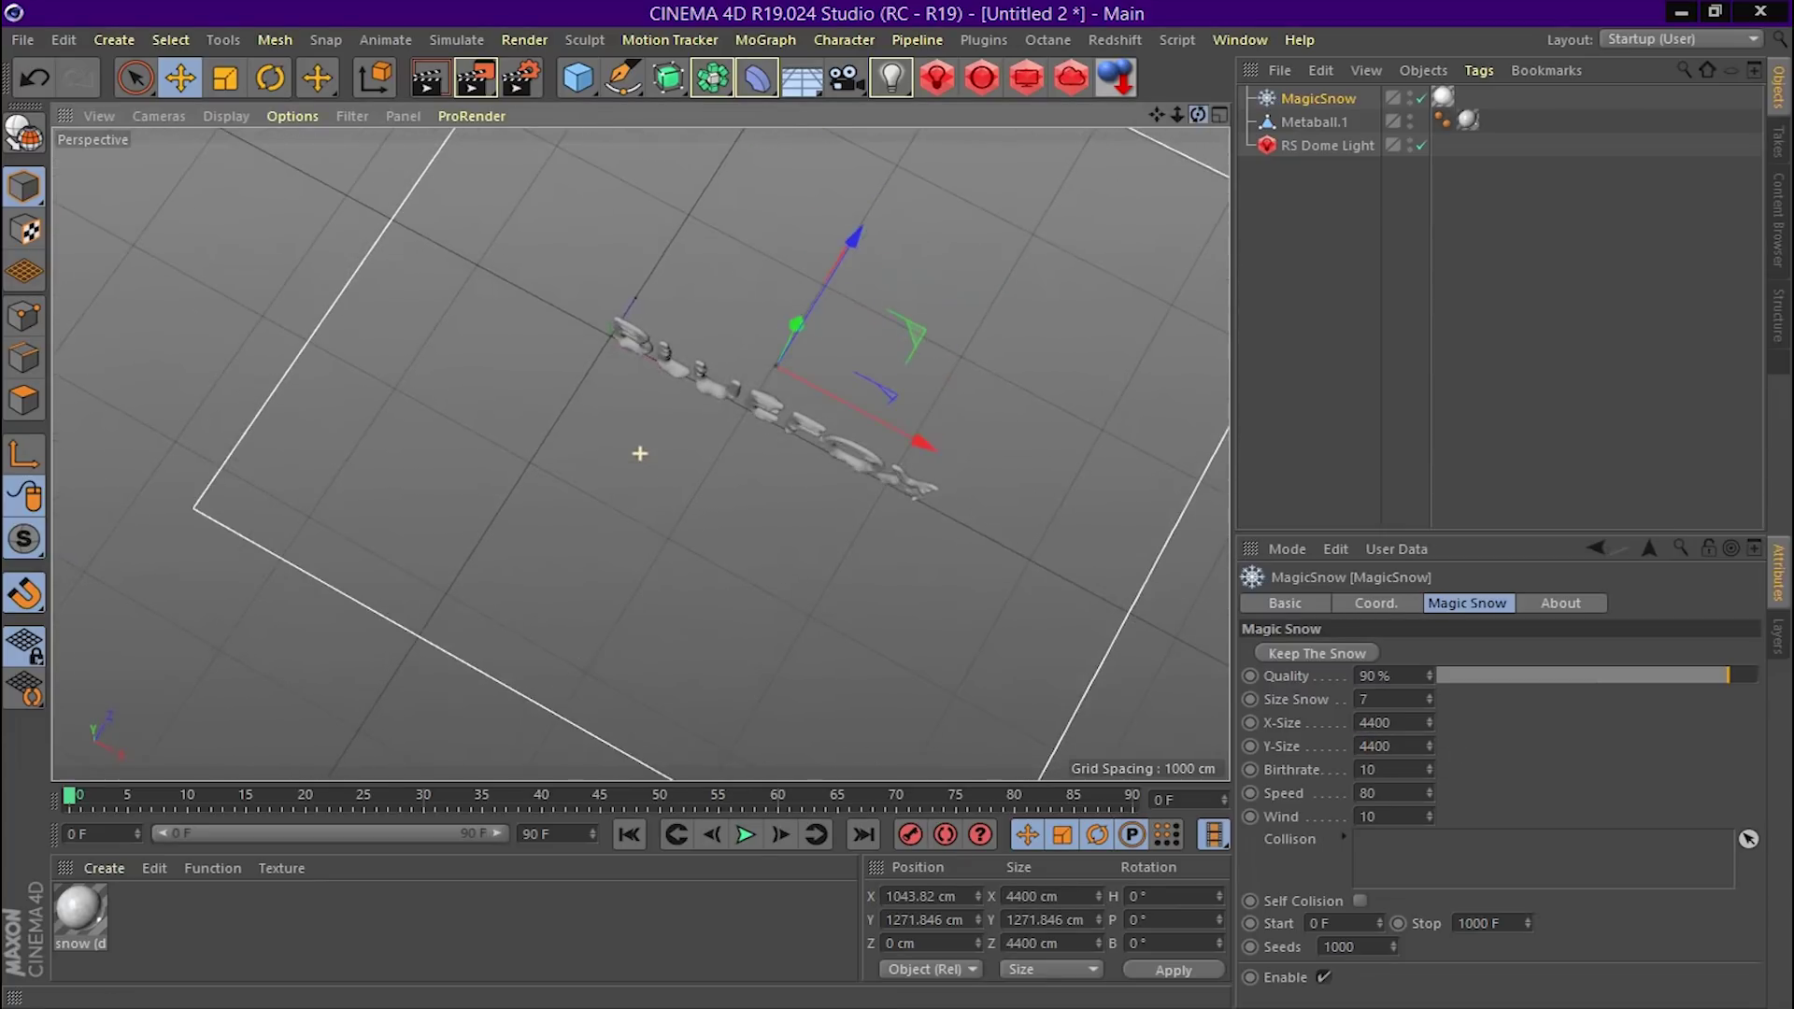
{"action": "left_click_drag", "start_coordinate": [640, 453], "coordinate": [636, 452]}
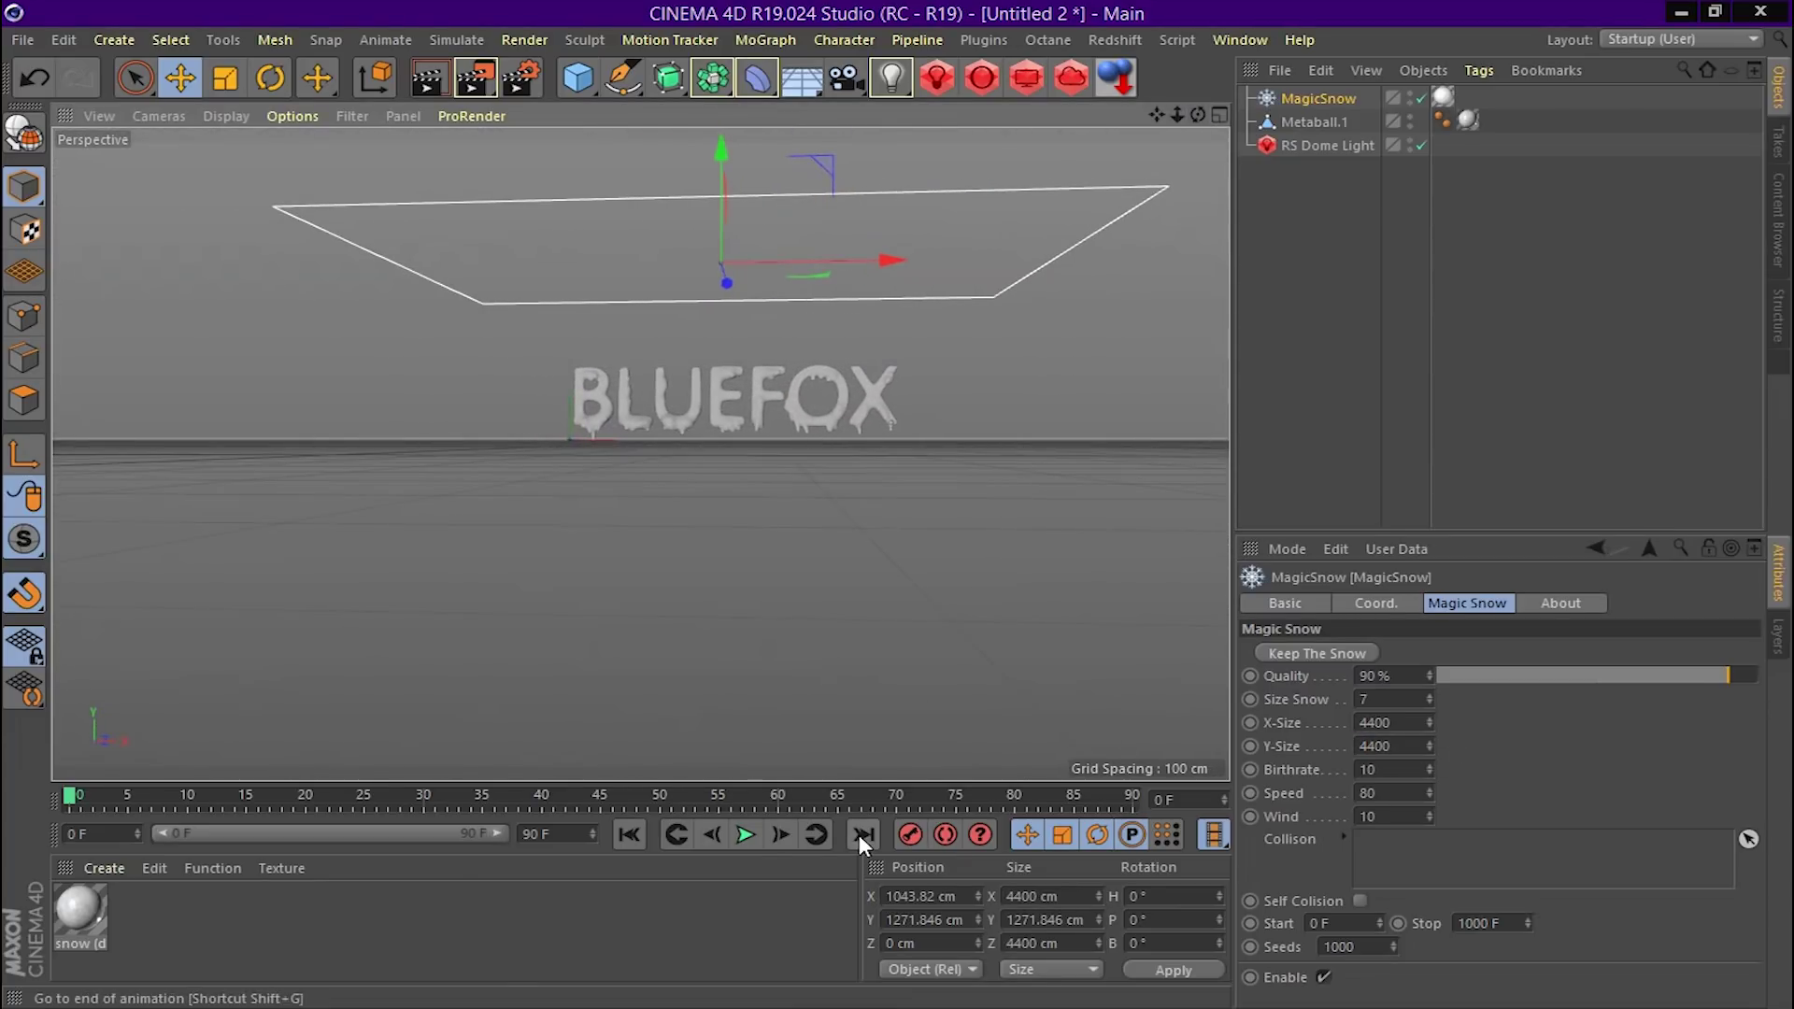
{"action": "left_click", "coordinate": [747, 835]}
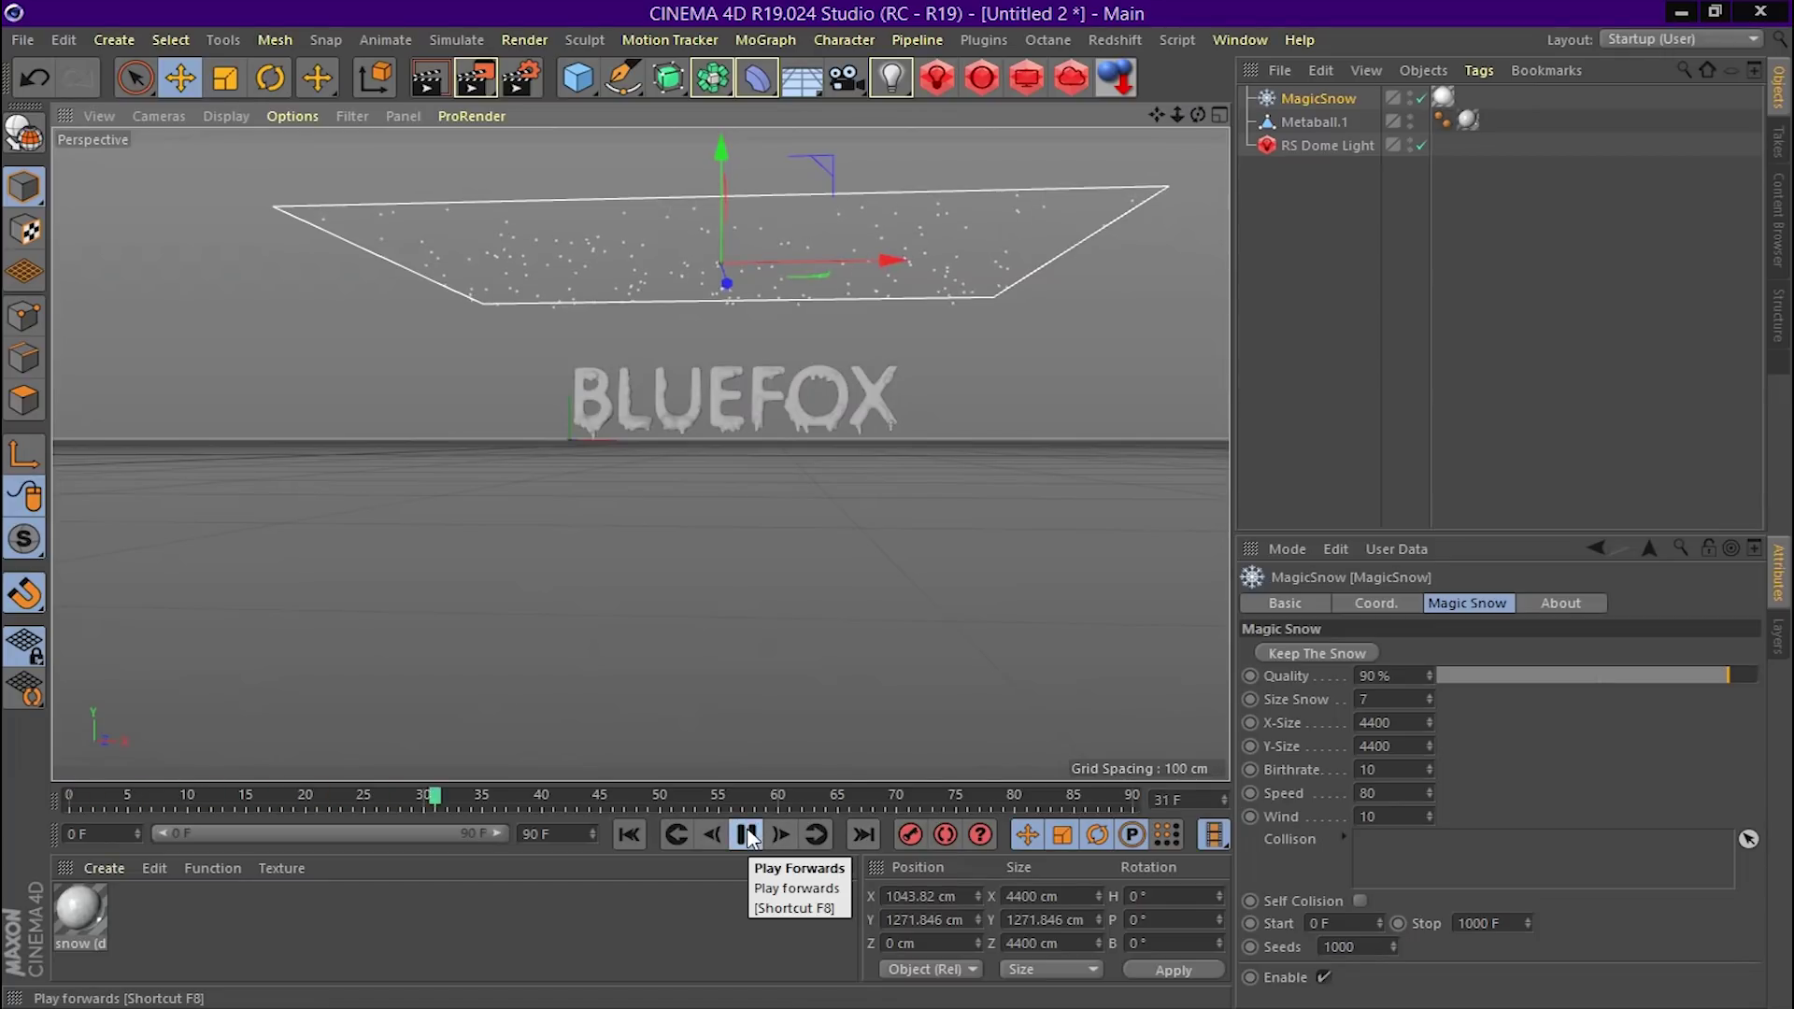
{"action": "double_click", "coordinate": [1394, 792]}
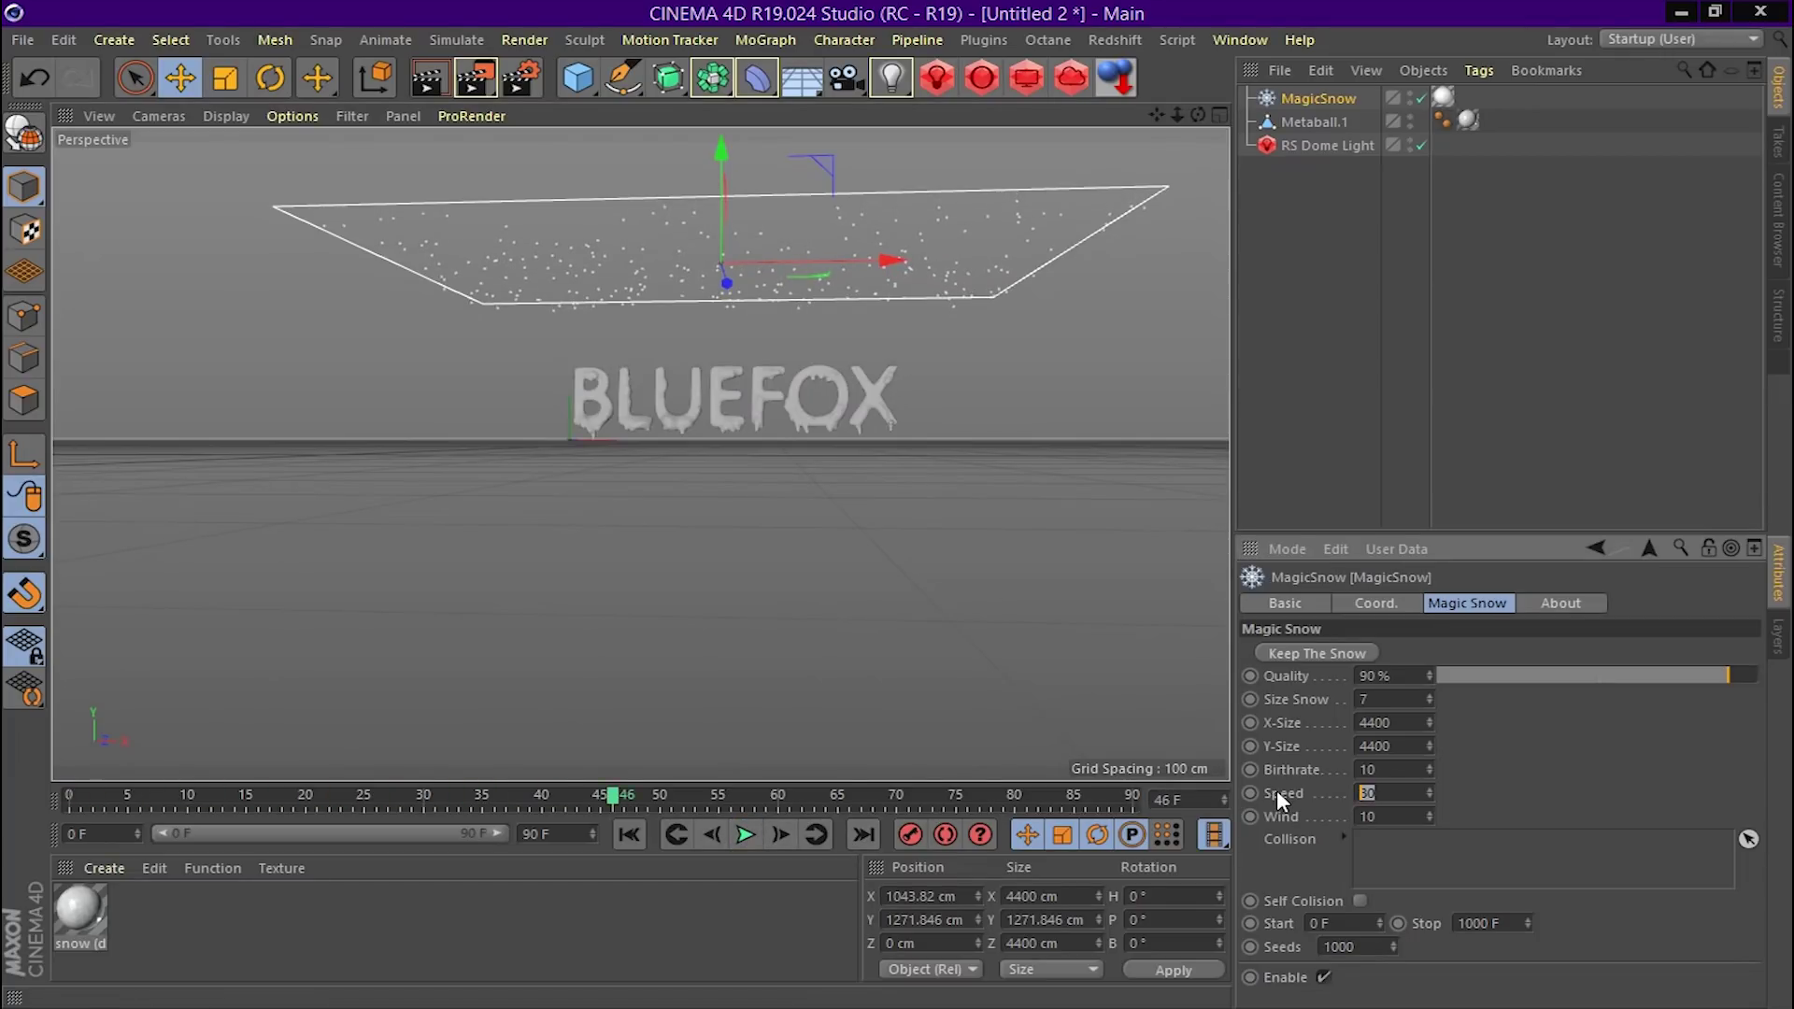
{"action": "type", "text": "300"}
{"action": "key", "text": "Return"}
Replay the snowfall from frame one and raise the snow Speed to 600
{"action": "left_click", "coordinate": [629, 835]}
{"action": "left_click", "coordinate": [745, 835]}
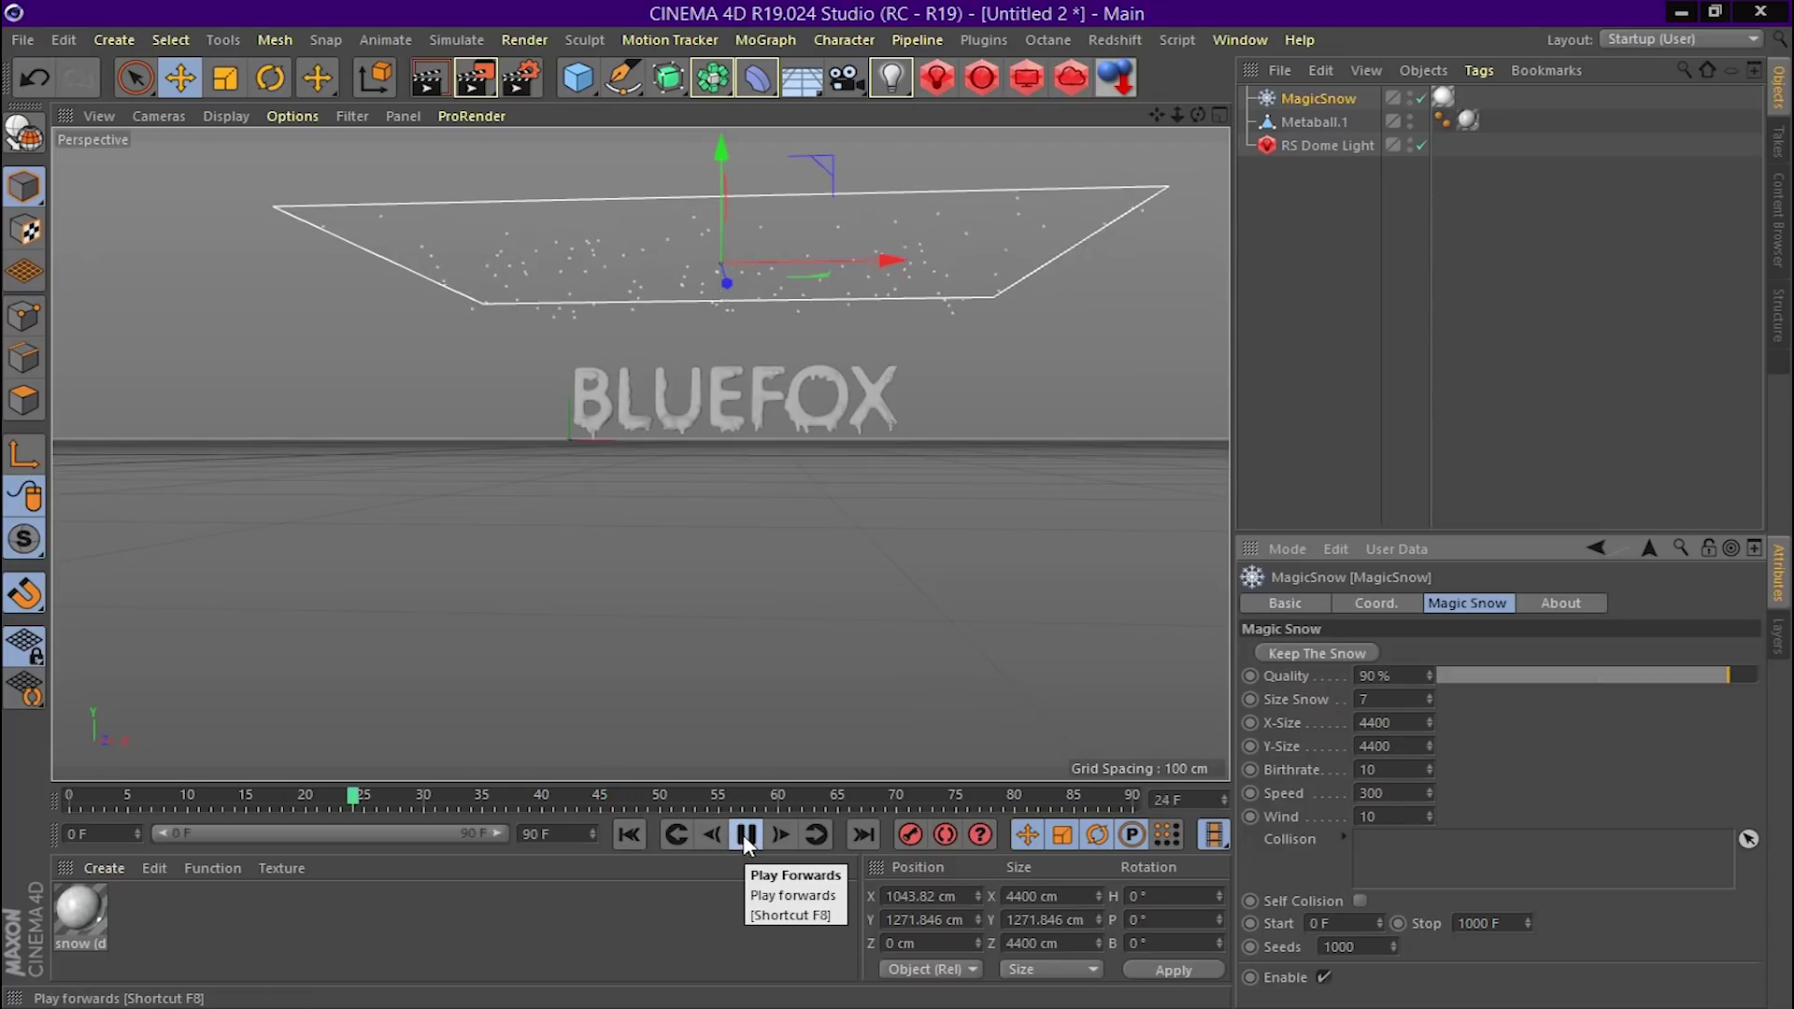
{"action": "left_click", "coordinate": [744, 835]}
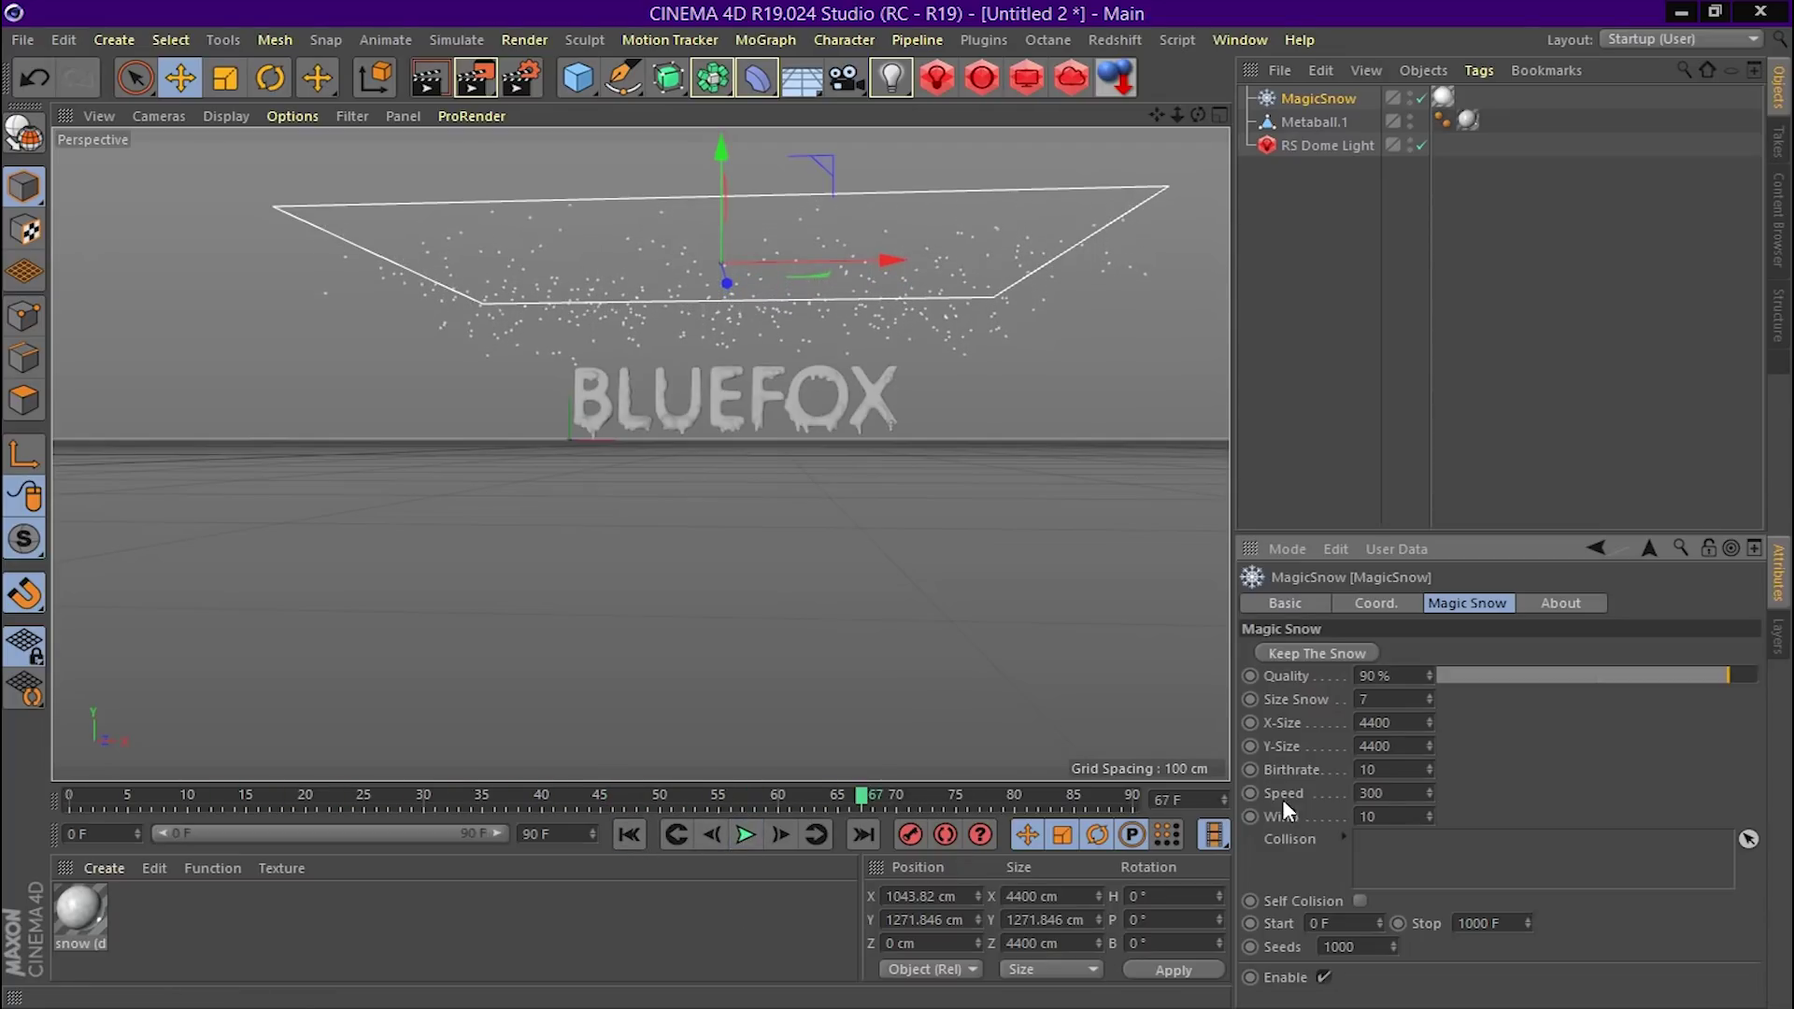
{"action": "double_click", "coordinate": [1395, 794]}
{"action": "type", "text": "600"}
{"action": "key", "text": "Return"}
Replay the Speed 600 snowfall and reframe the view on BLUEFOX
{"action": "left_click", "coordinate": [630, 835]}
{"action": "left_click", "coordinate": [742, 835]}
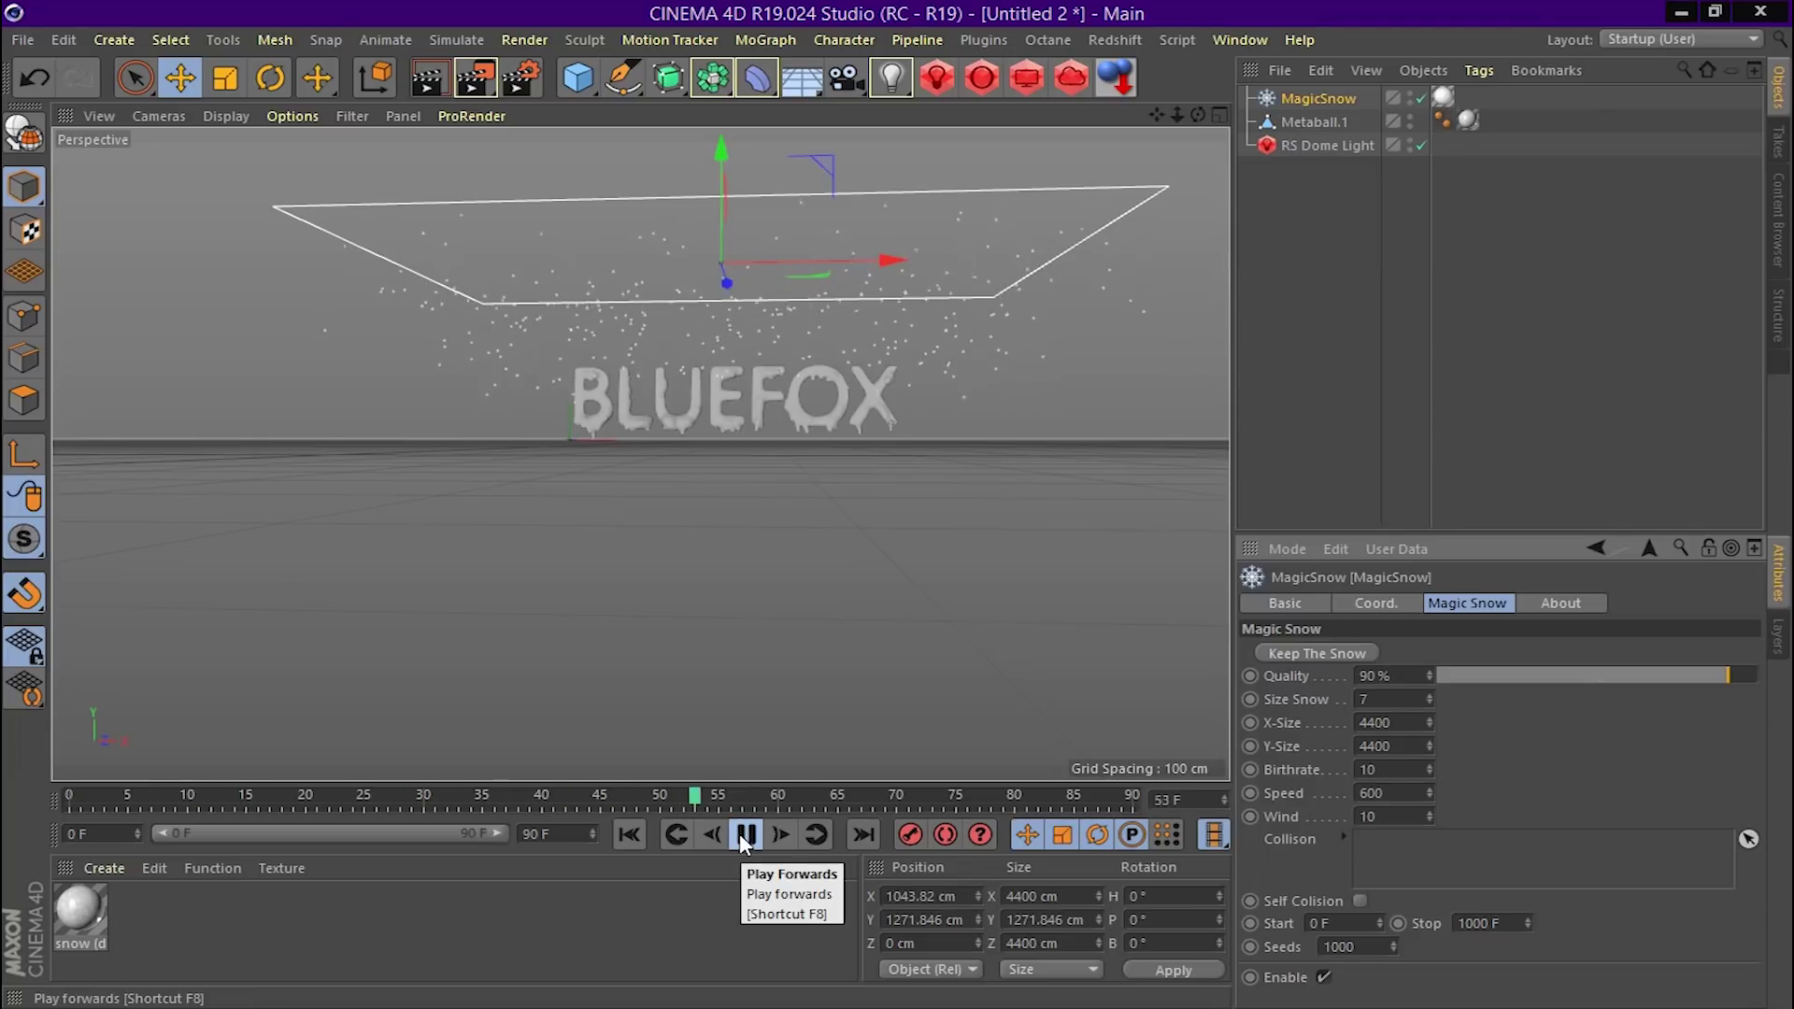
{"action": "left_click", "coordinate": [745, 835]}
{"action": "scroll", "coordinate": [857, 318], "scroll_direction": "up", "scroll_amount": 3}
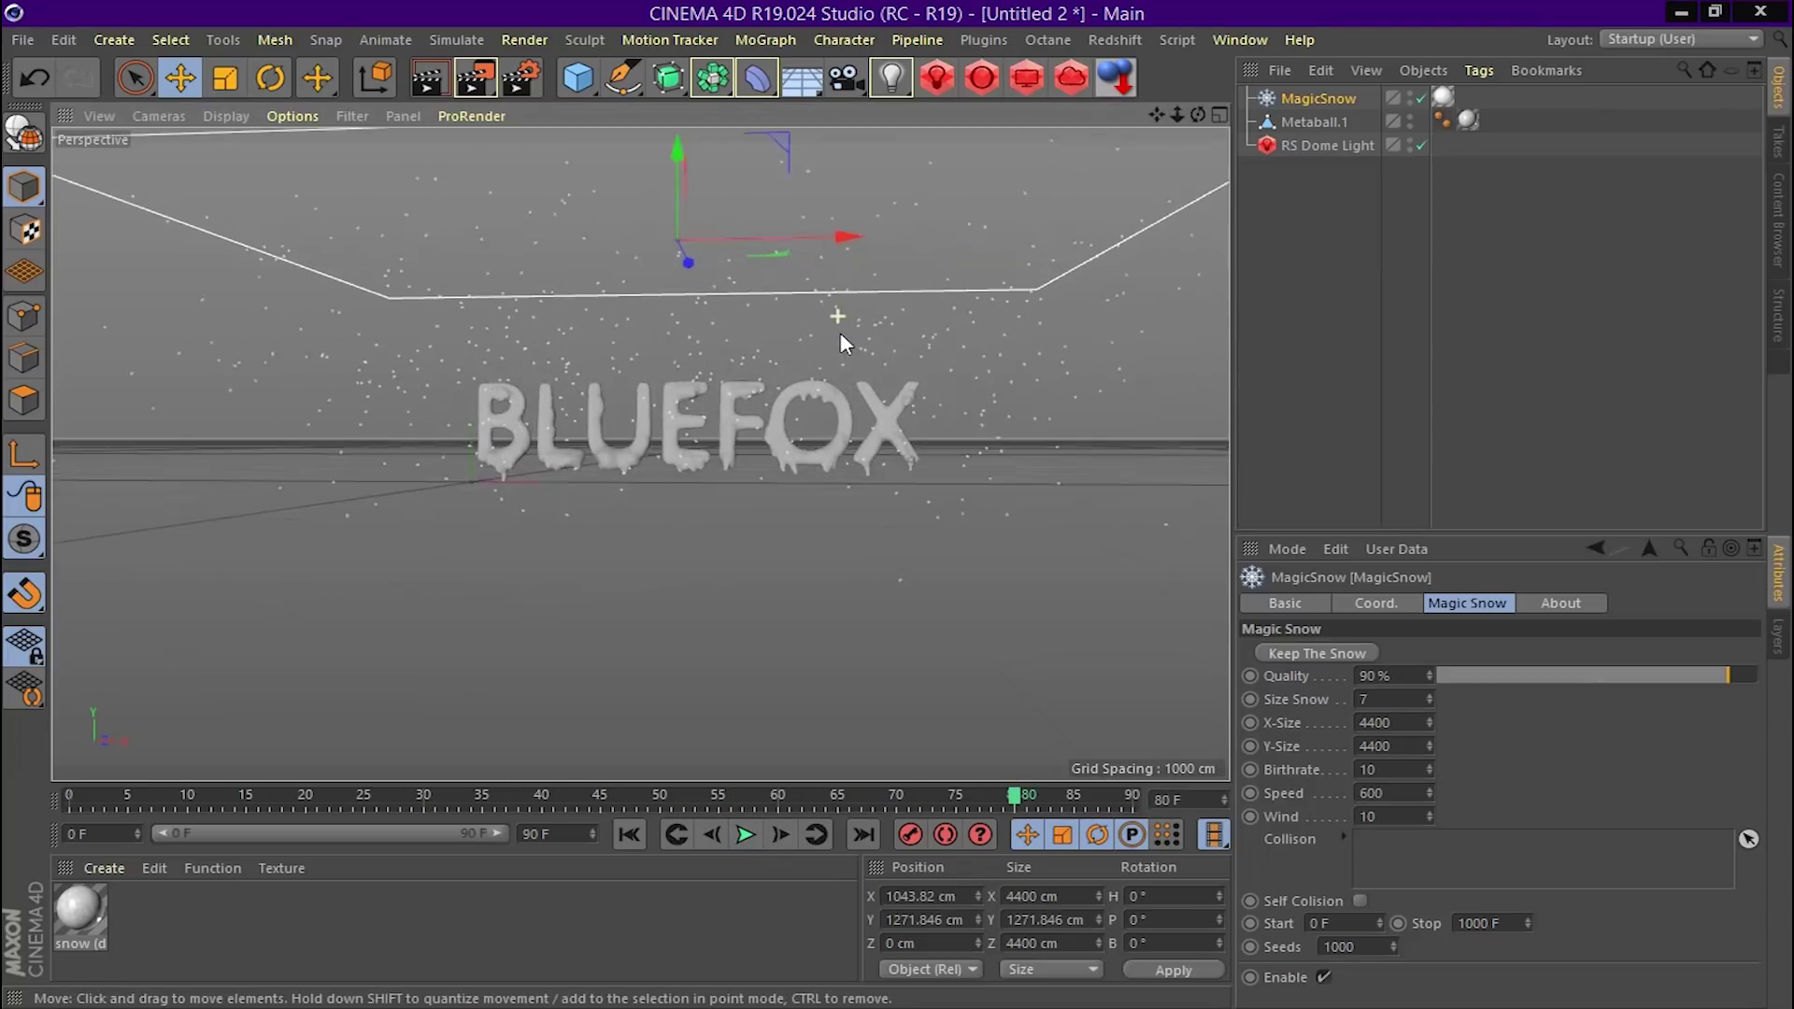
{"action": "scroll", "coordinate": [841, 334], "scroll_direction": "up", "scroll_amount": 3}
{"action": "left_click_drag", "start_coordinate": [1198, 114], "coordinate": [1187, 186]}
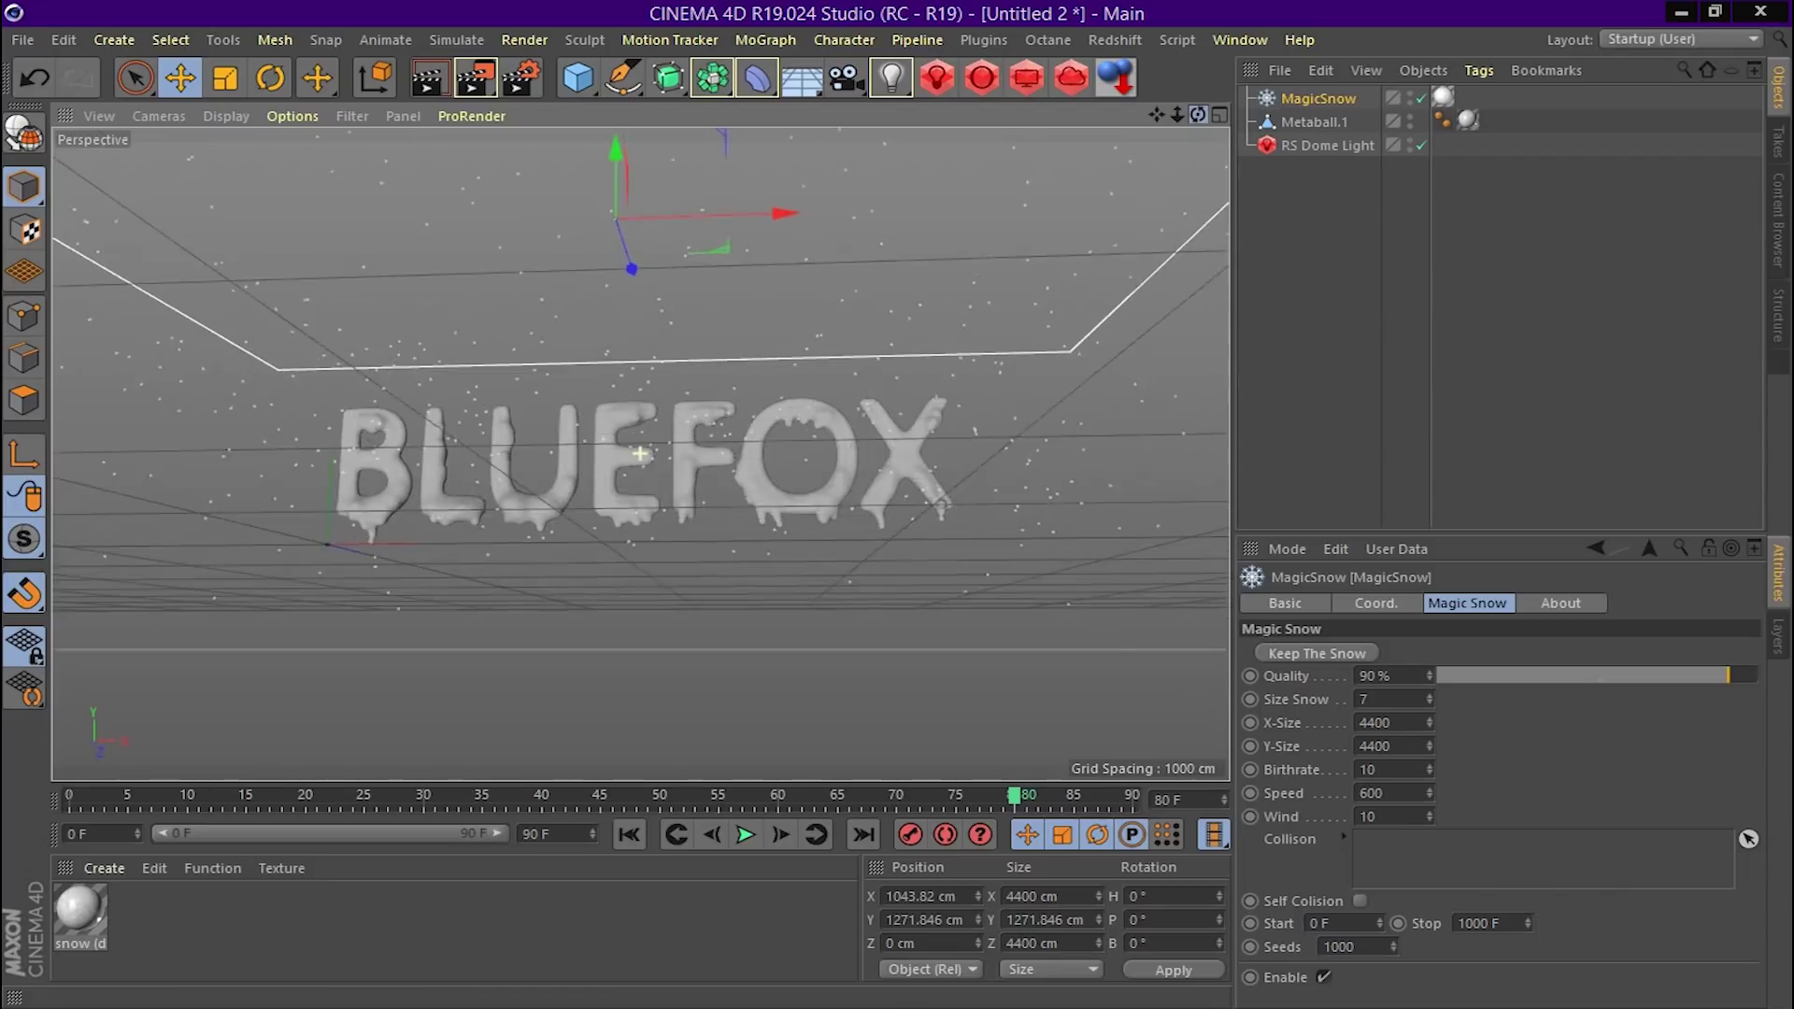
{"action": "left_click_drag", "start_coordinate": [1198, 114], "coordinate": [1196, 112]}
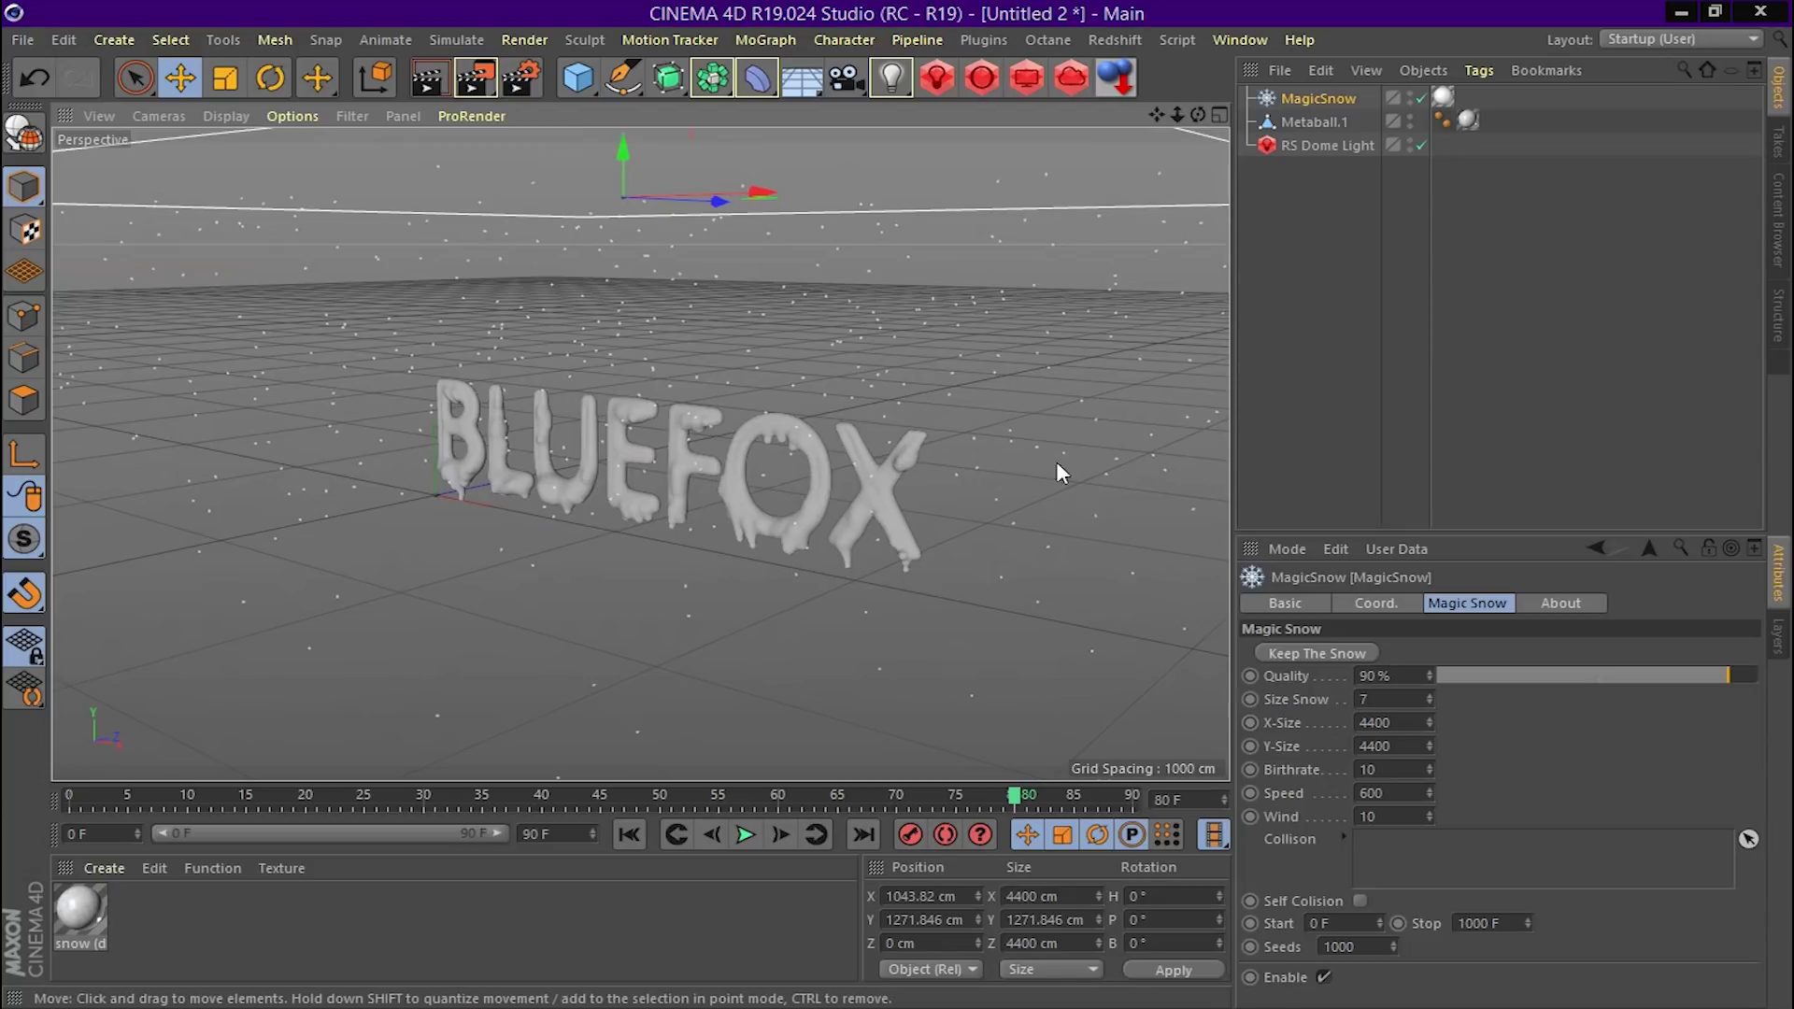
{"action": "scroll", "coordinate": [593, 473], "scroll_direction": "up", "scroll_amount": 3}
{"action": "scroll", "coordinate": [1023, 445], "scroll_direction": "down", "scroll_amount": 3}
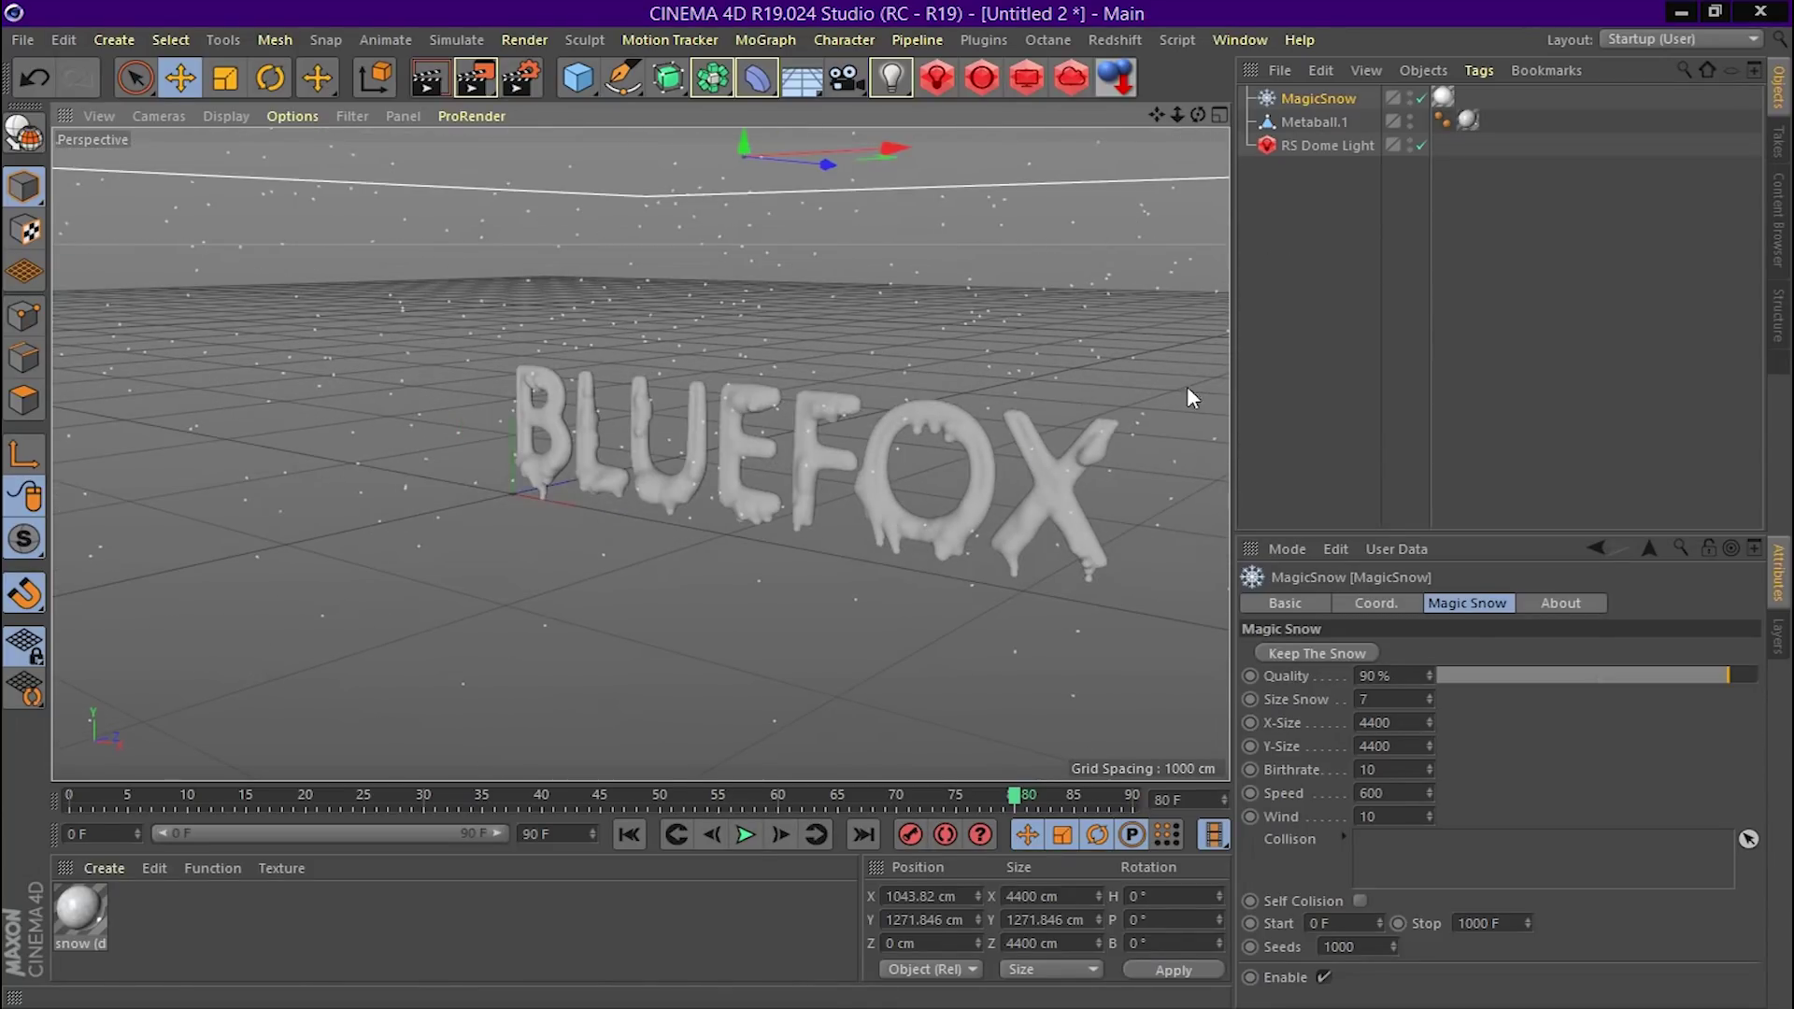
{"action": "left_click", "coordinate": [468, 42]}
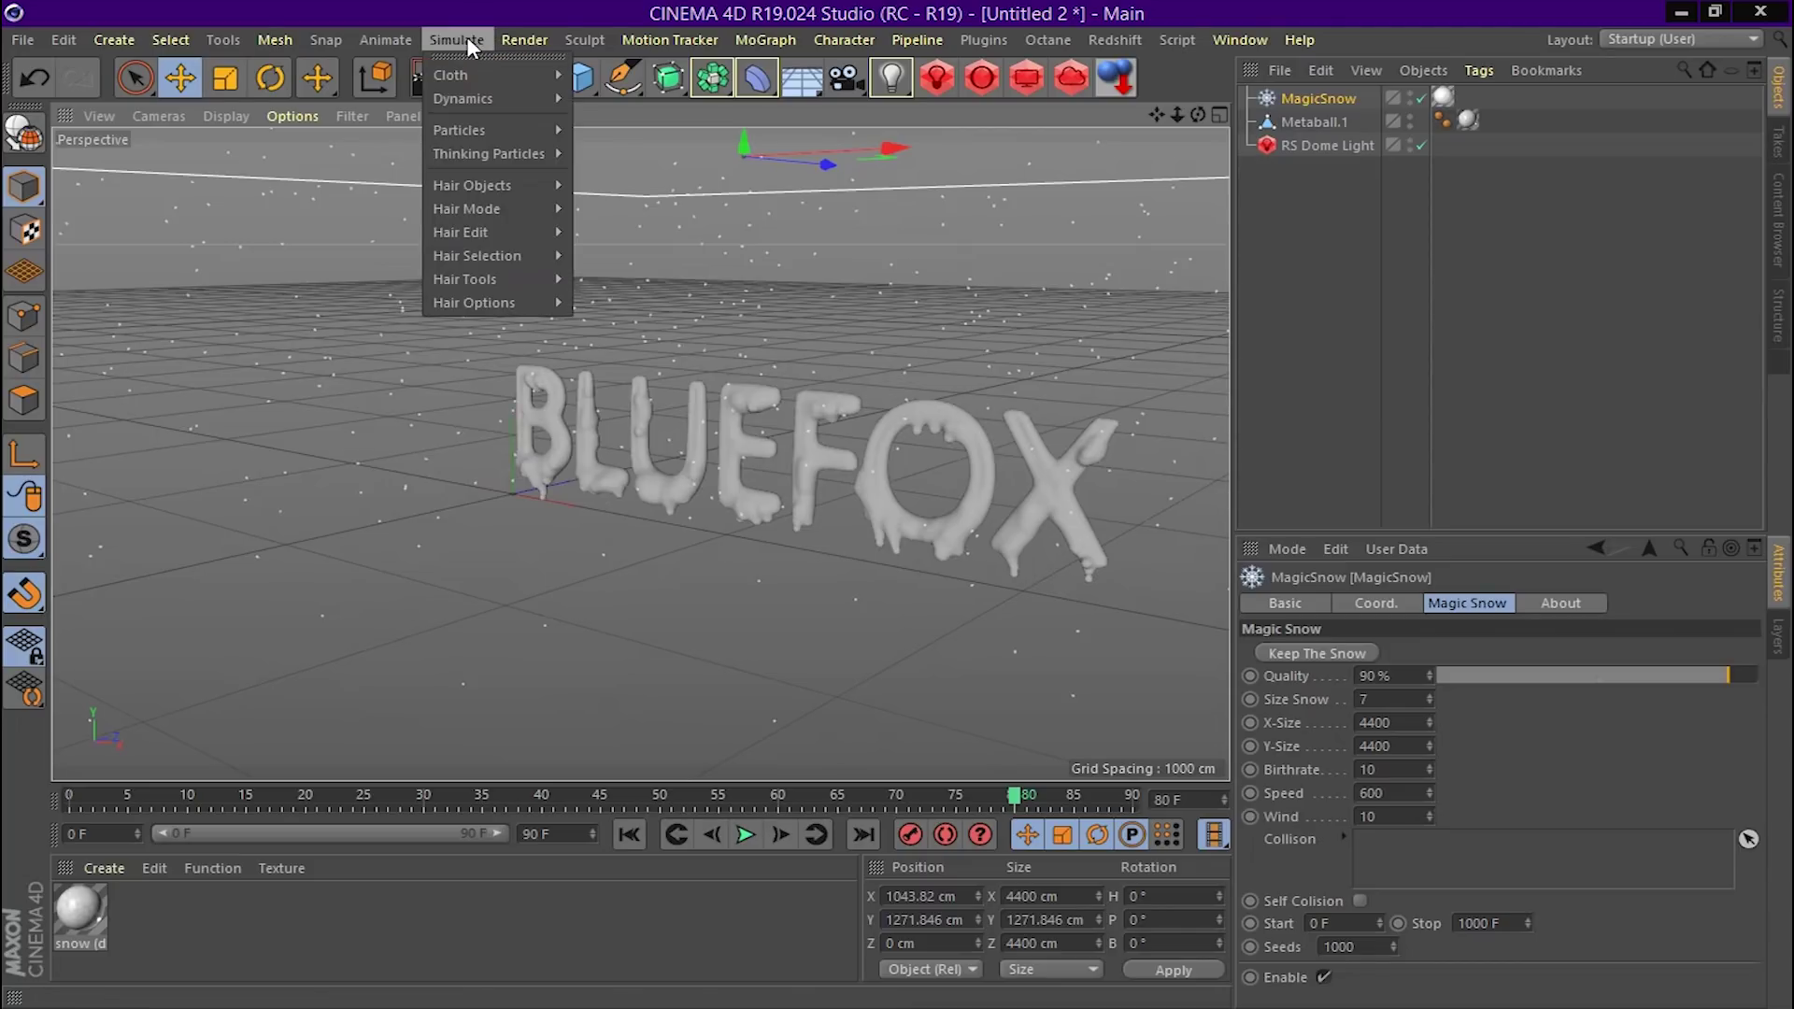
Add a Particle Geometry object and assign the Magic Snow Thinking Particles group as its Particle Group
{"action": "mouse_move", "coordinate": [488, 153]}
{"action": "left_click", "coordinate": [666, 166]}
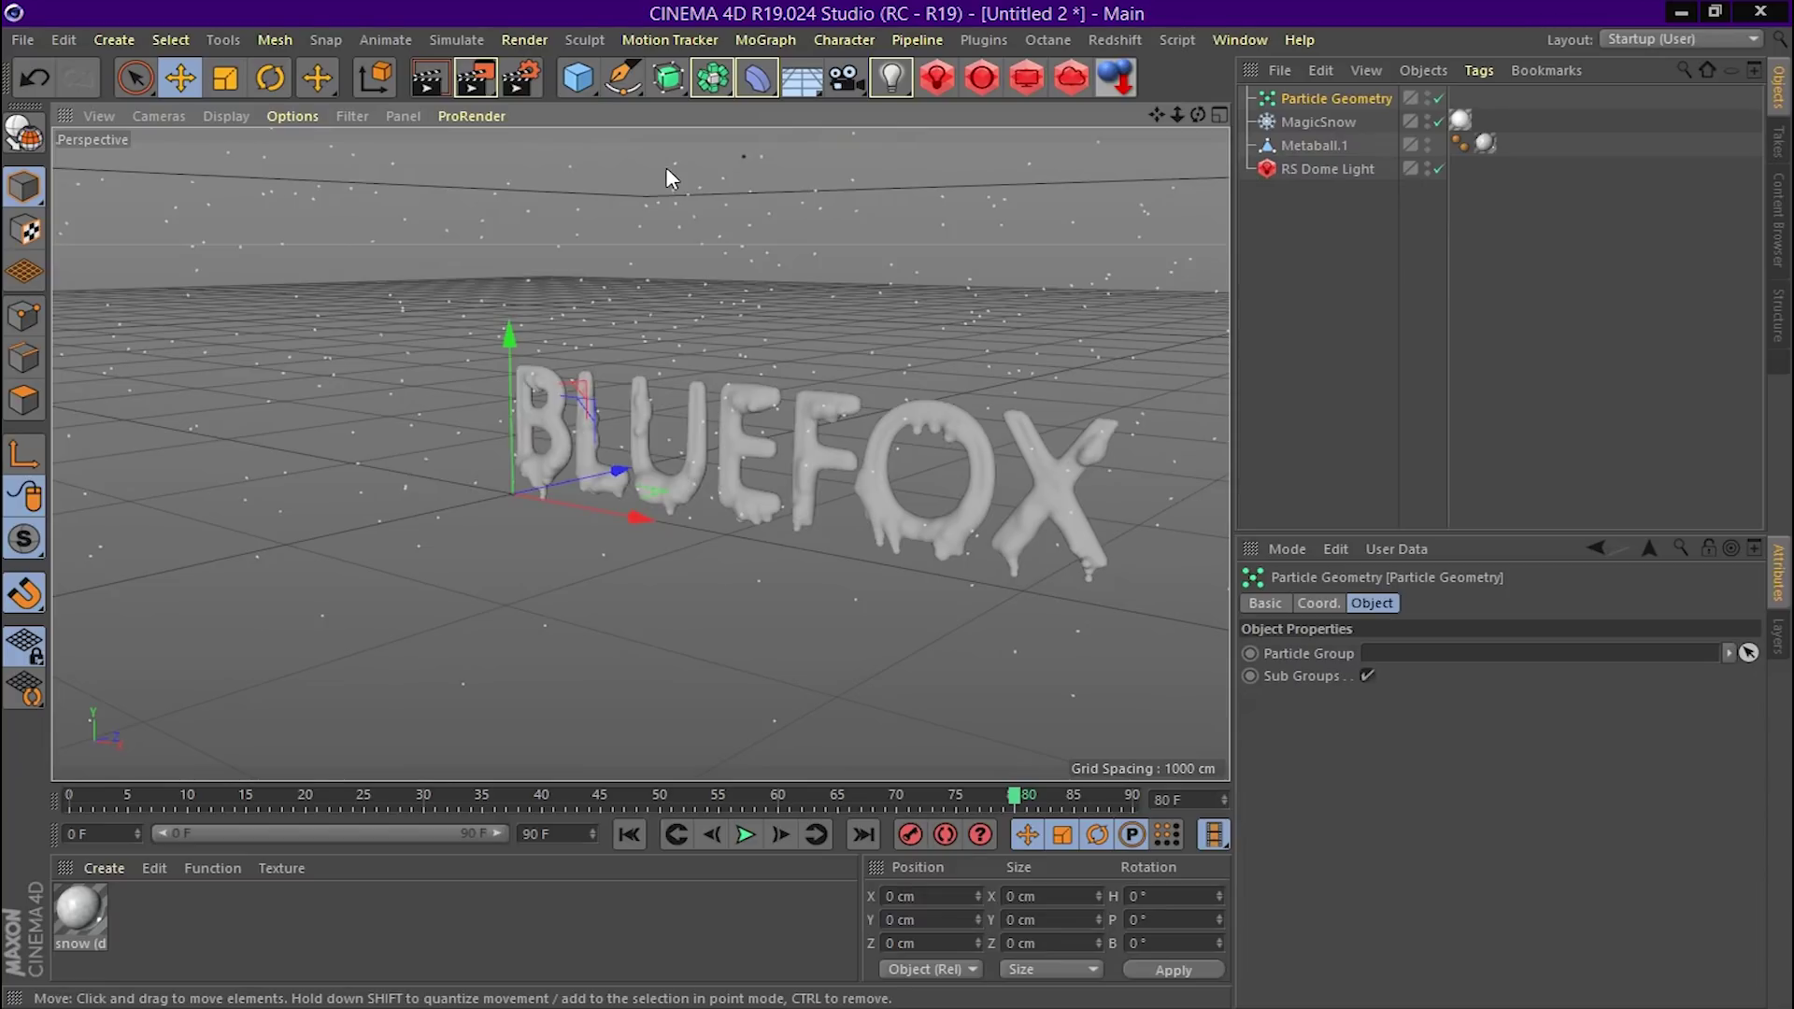
{"action": "left_click", "coordinate": [447, 45]}
{"action": "mouse_move", "coordinate": [487, 154]}
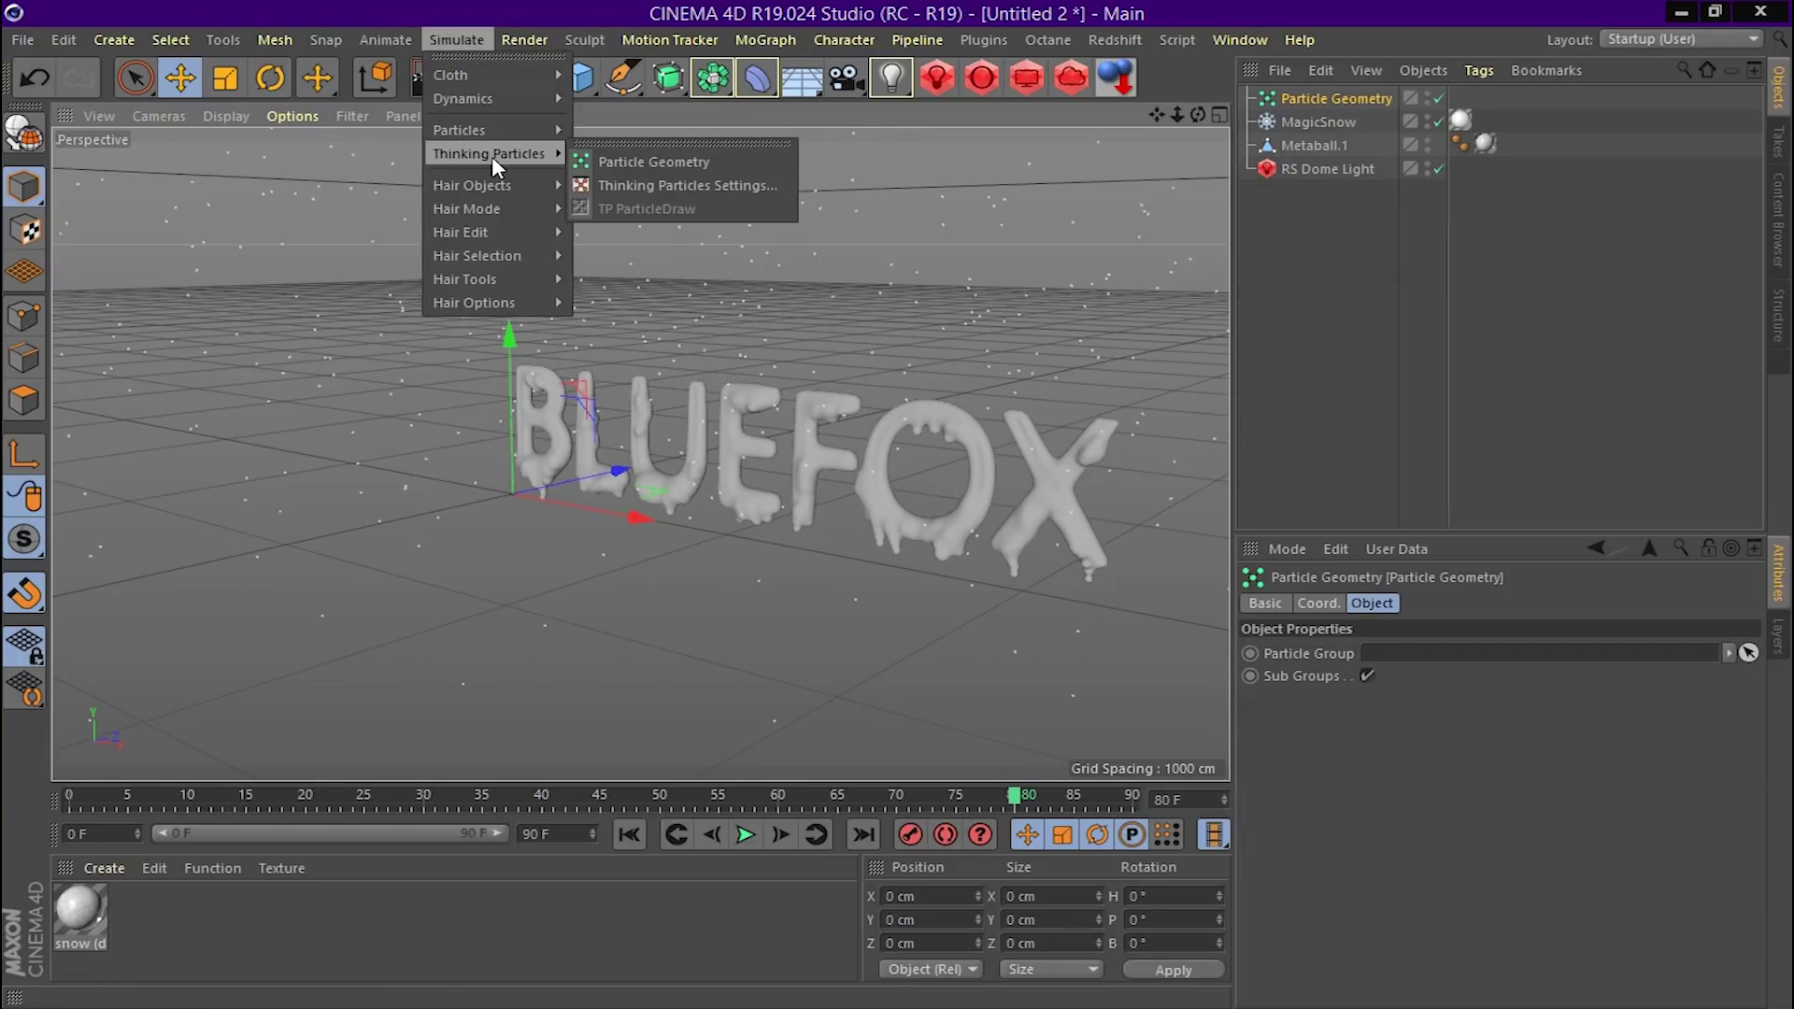
{"action": "left_click", "coordinate": [678, 187]}
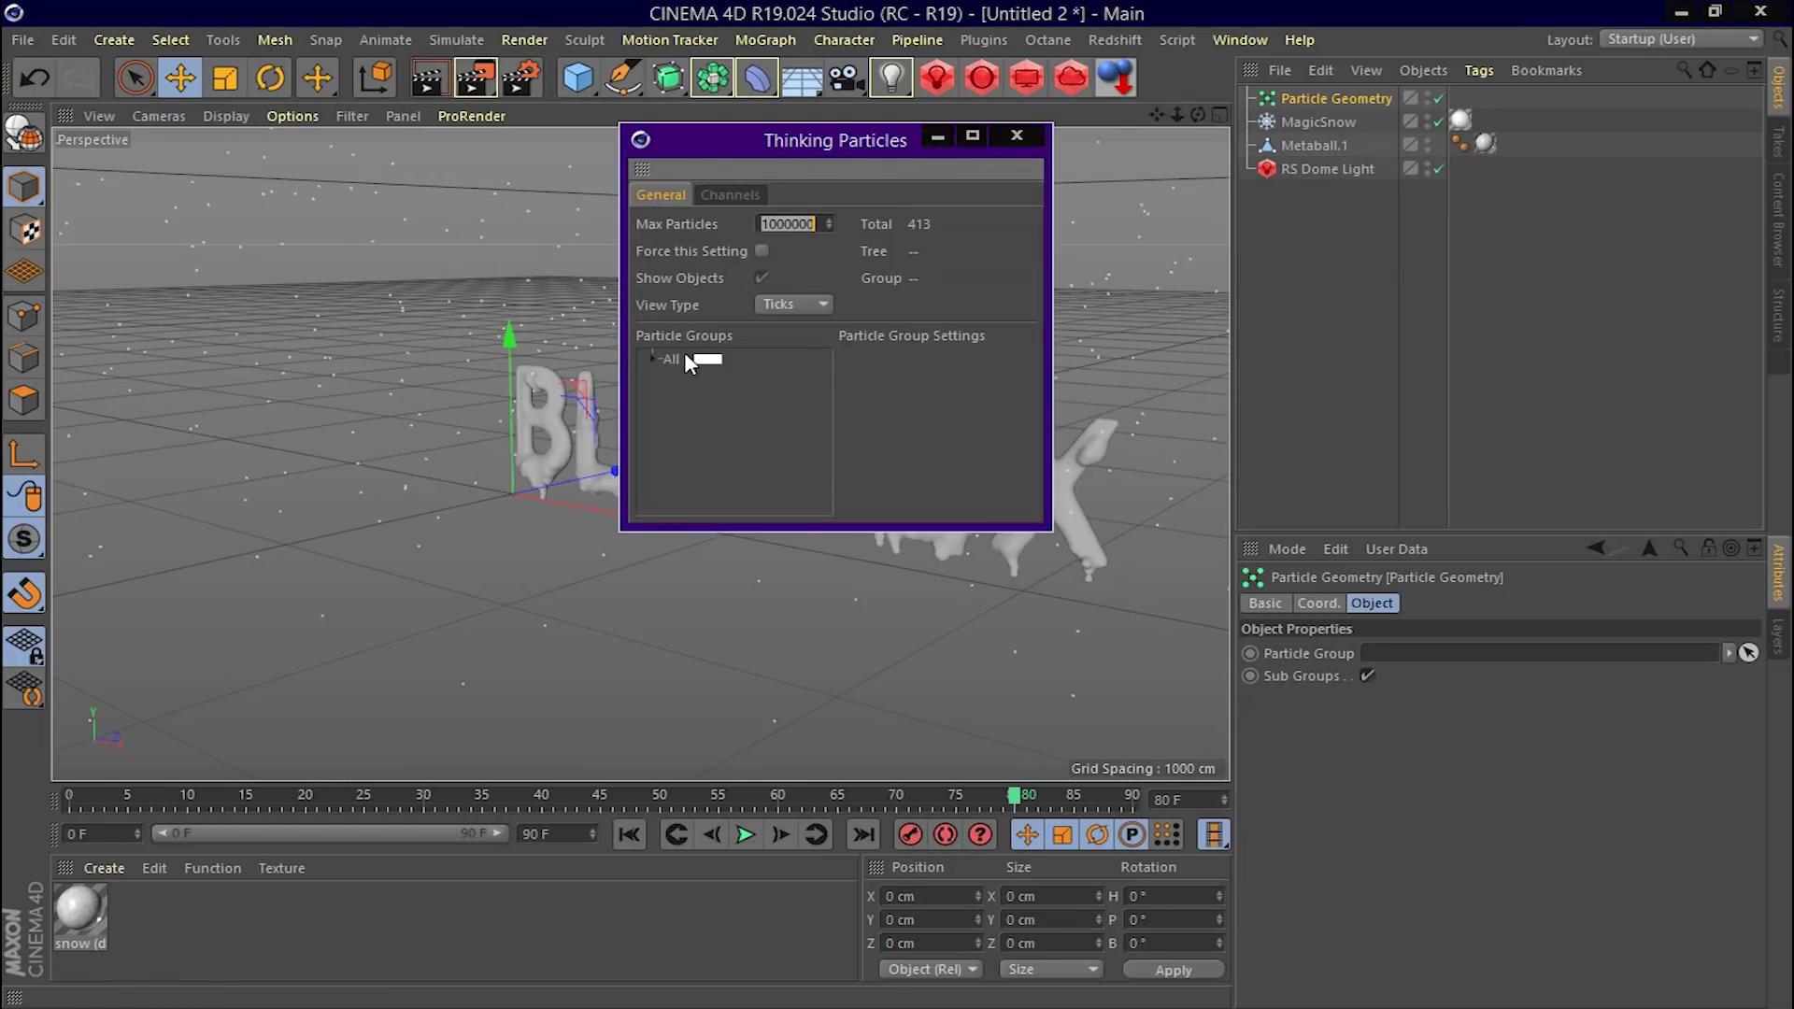
{"action": "left_click_drag", "start_coordinate": [746, 159], "coordinate": [558, 143]}
{"action": "left_click", "coordinate": [497, 349]}
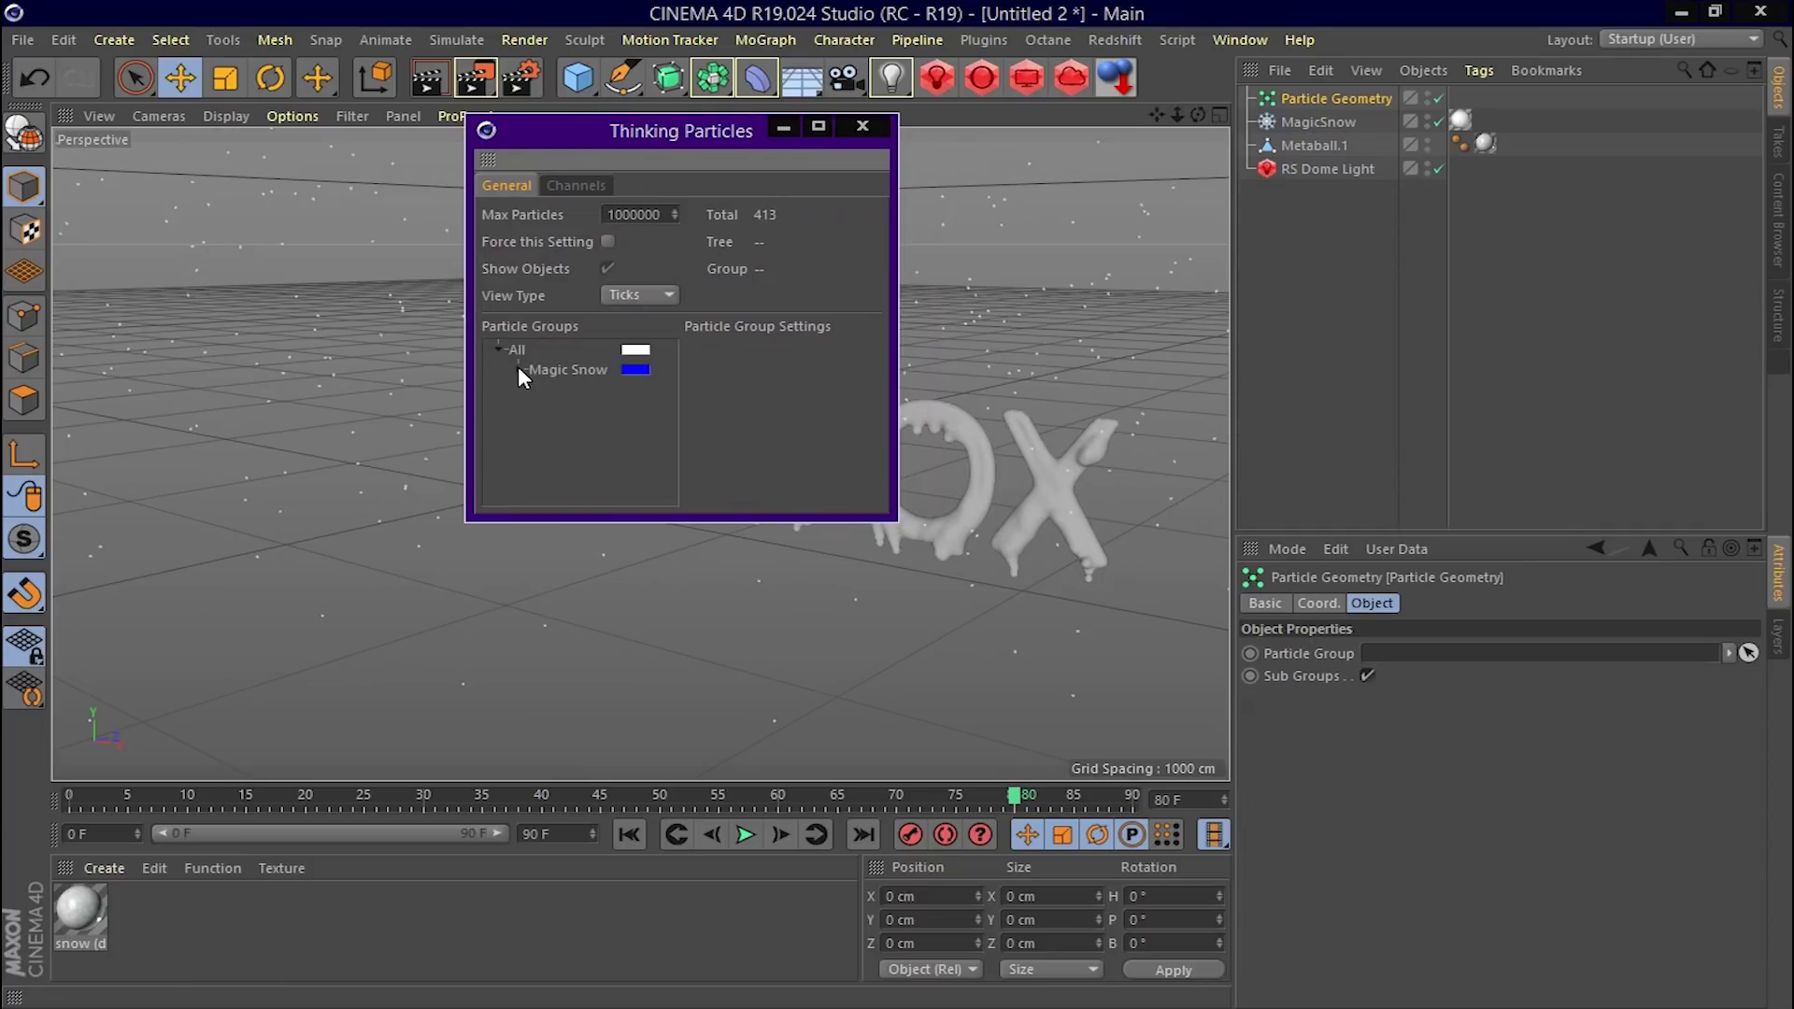
{"action": "left_click", "coordinate": [519, 367]}
{"action": "left_click", "coordinate": [589, 369]}
{"action": "left_click", "coordinate": [1357, 103]}
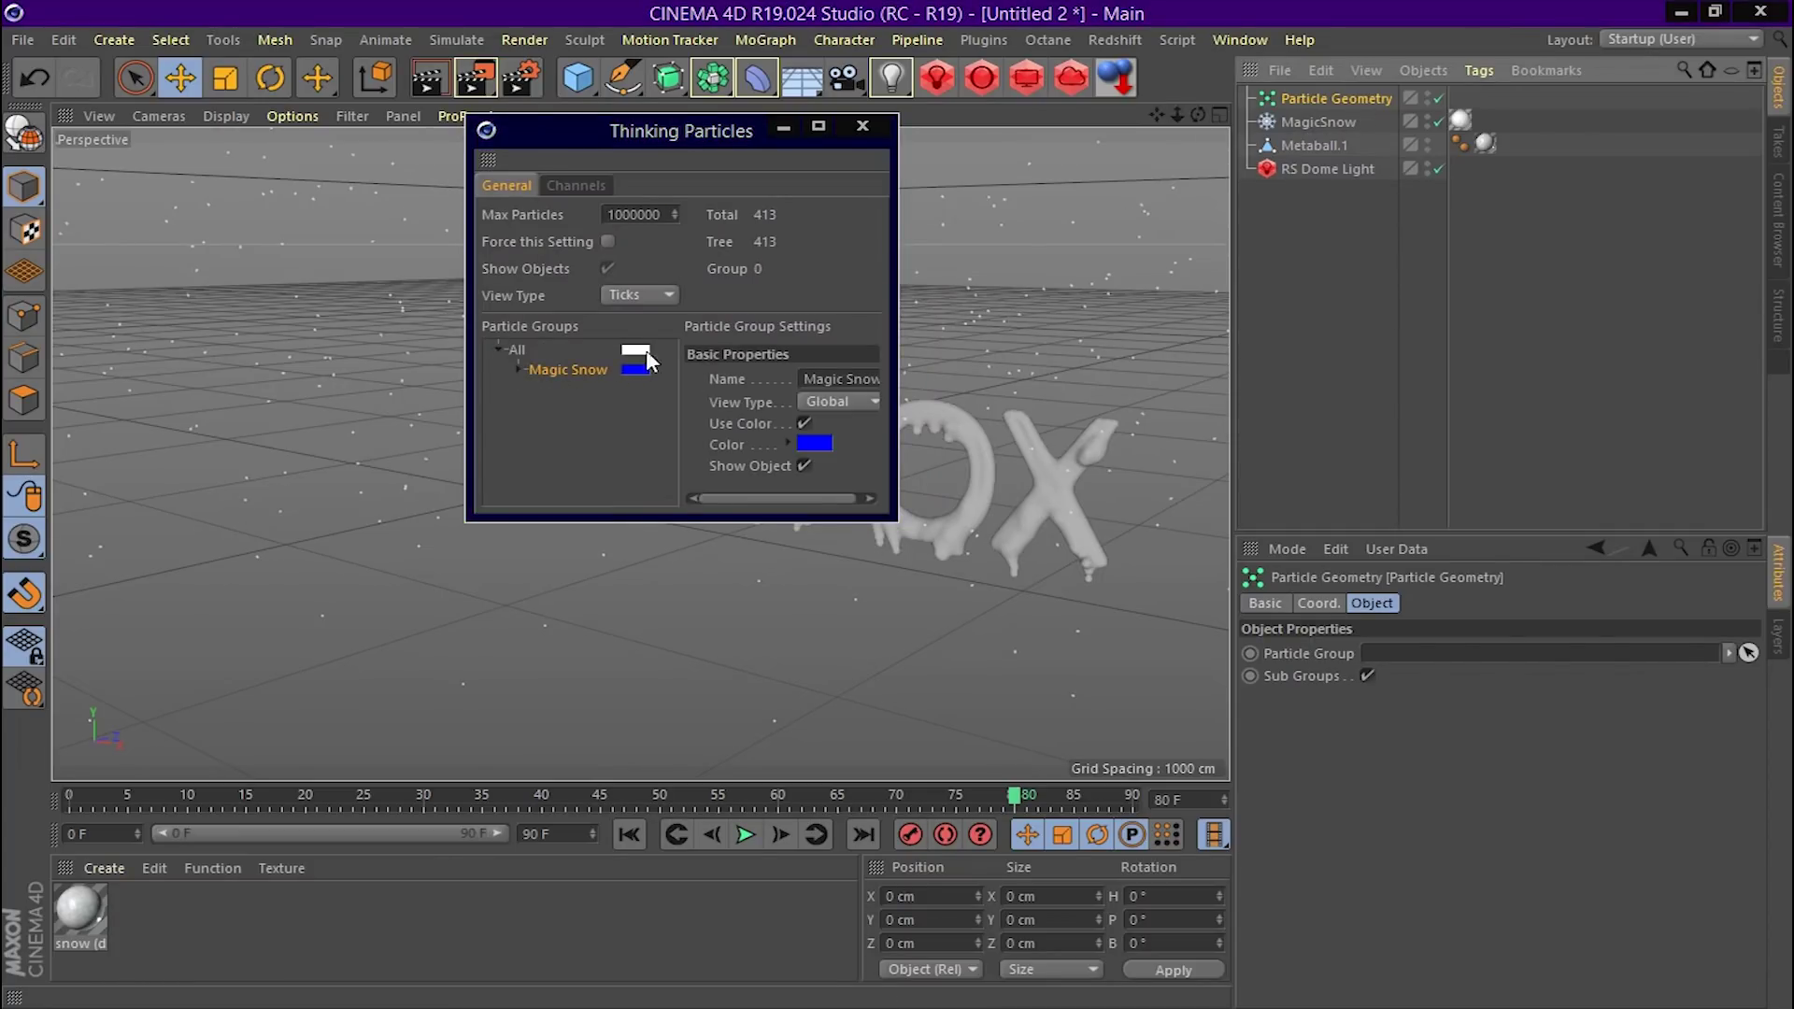
{"action": "left_click_drag", "start_coordinate": [579, 381], "coordinate": [1394, 660]}
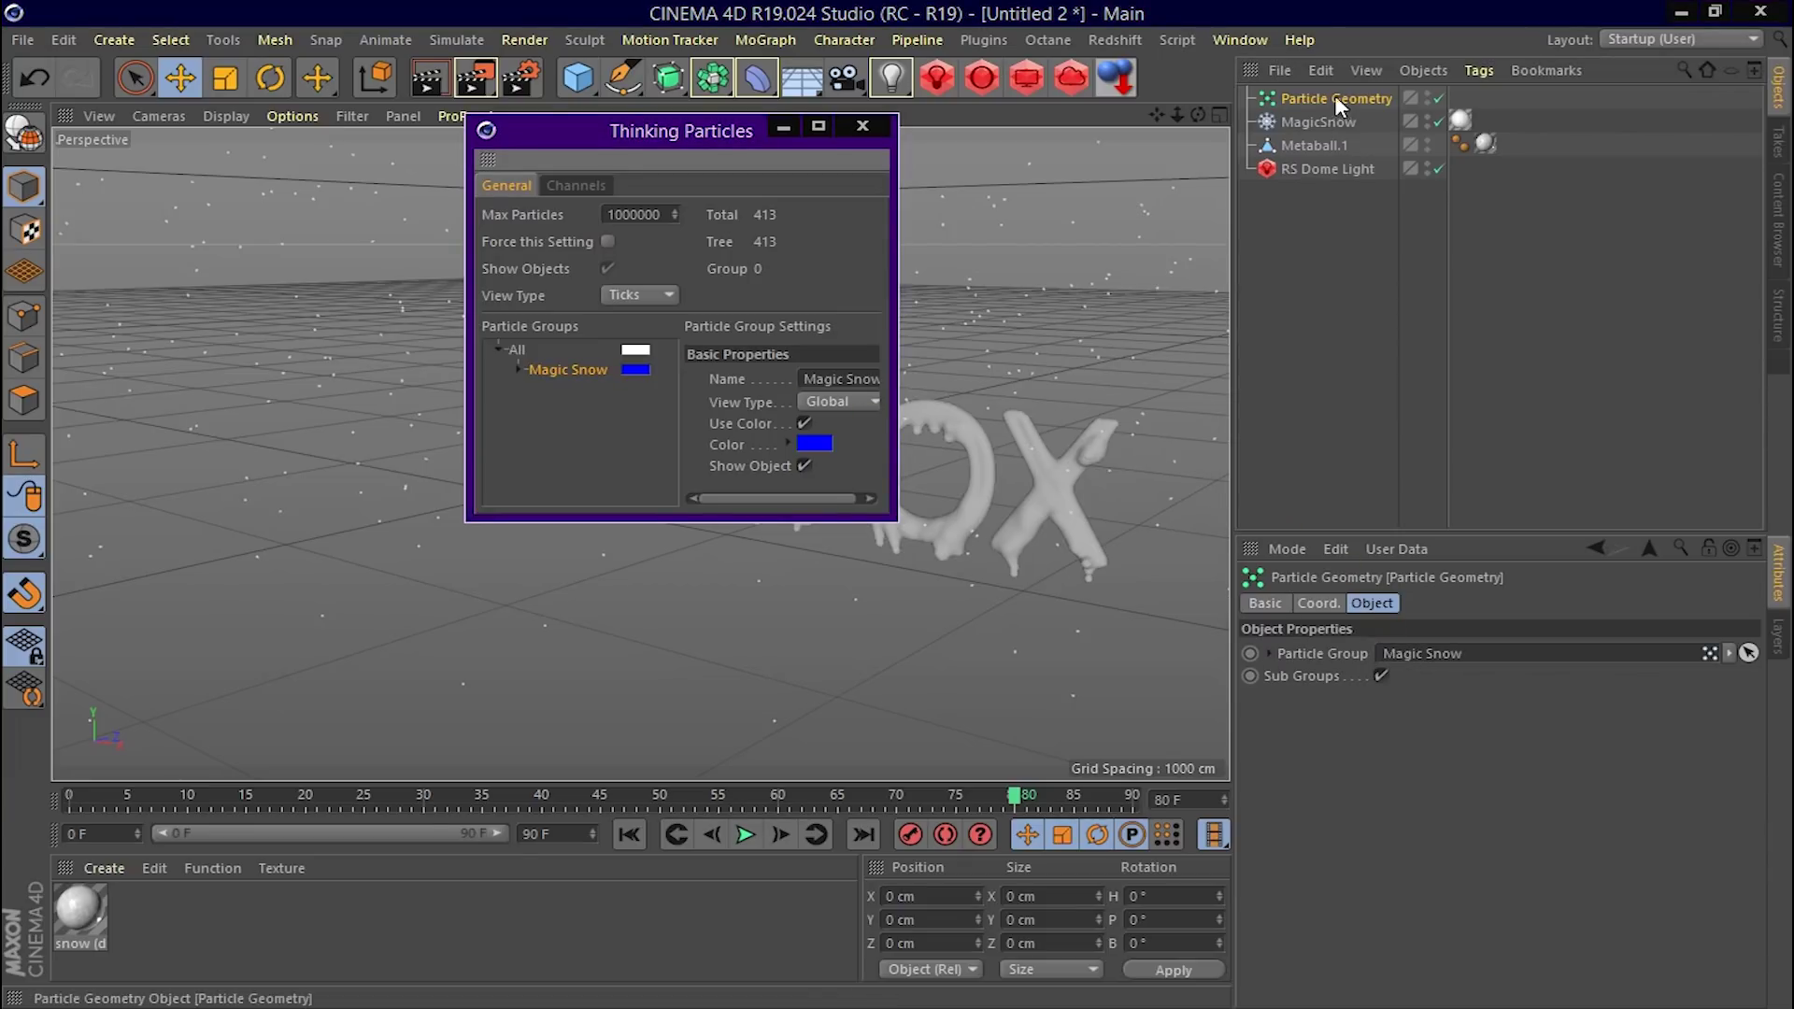
{"action": "left_click", "coordinate": [862, 125]}
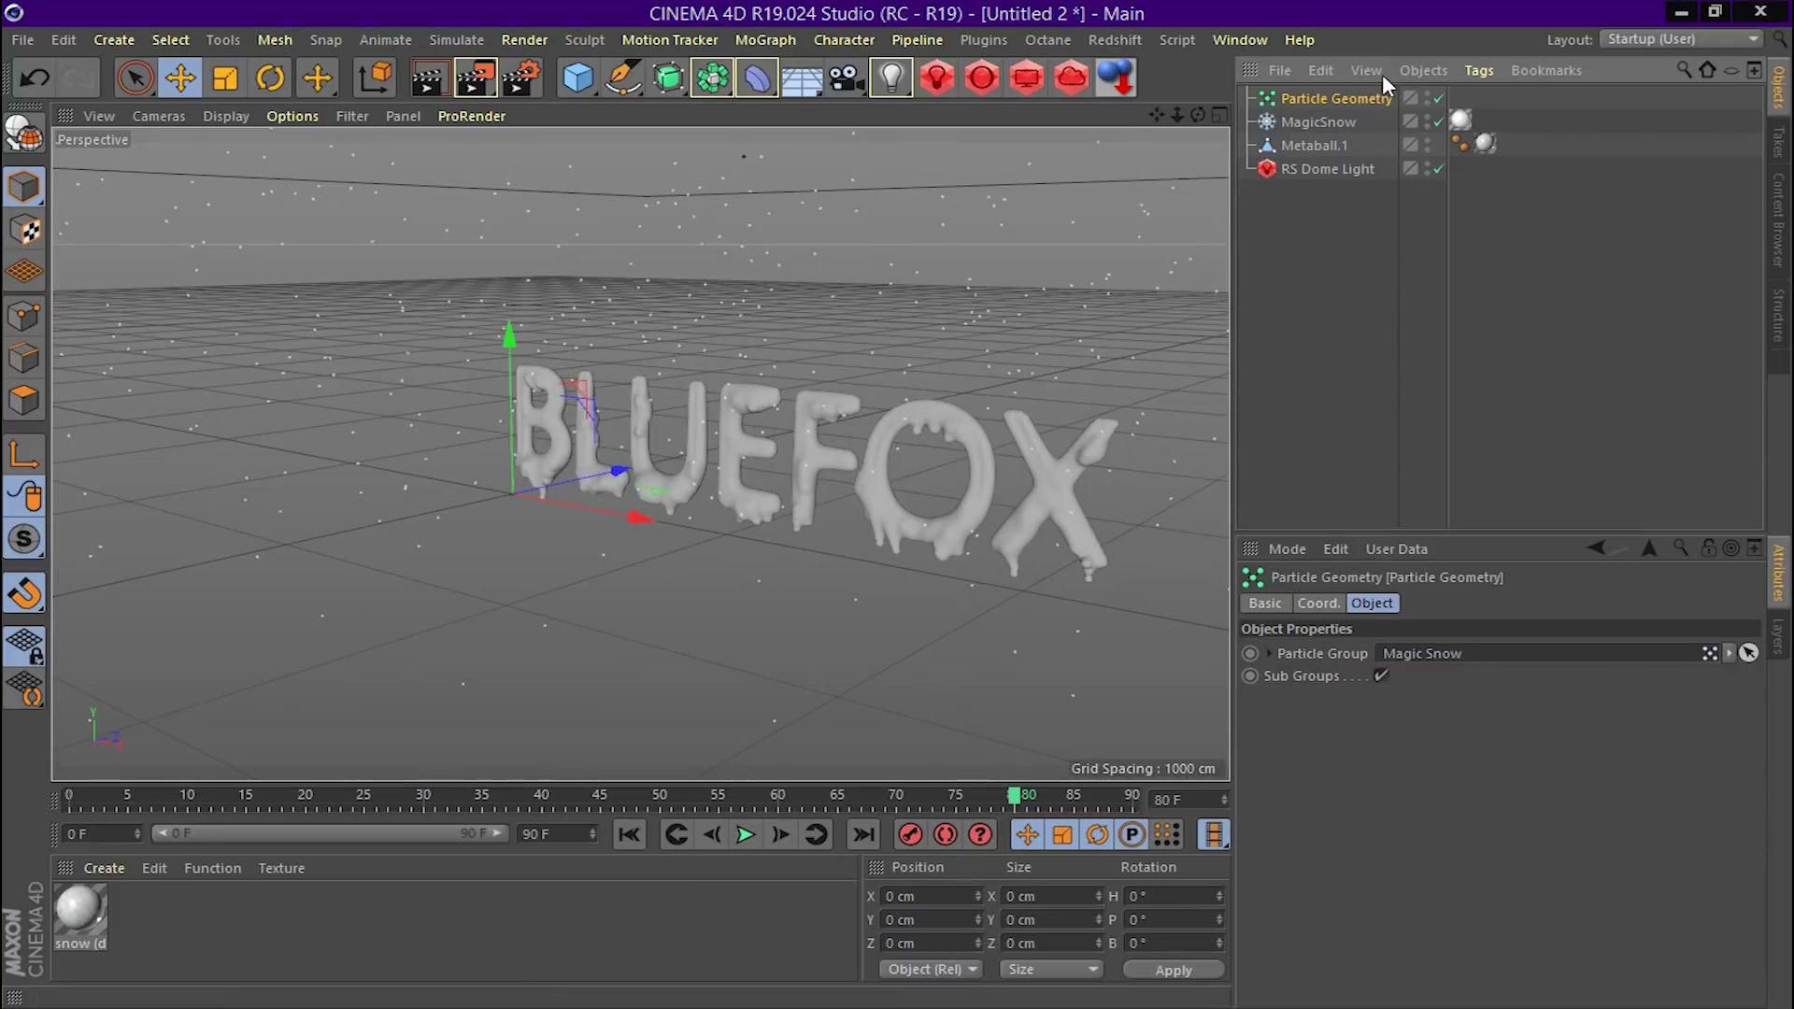
{"action": "left_click_drag", "start_coordinate": [1179, 117], "coordinate": [1140, 110]}
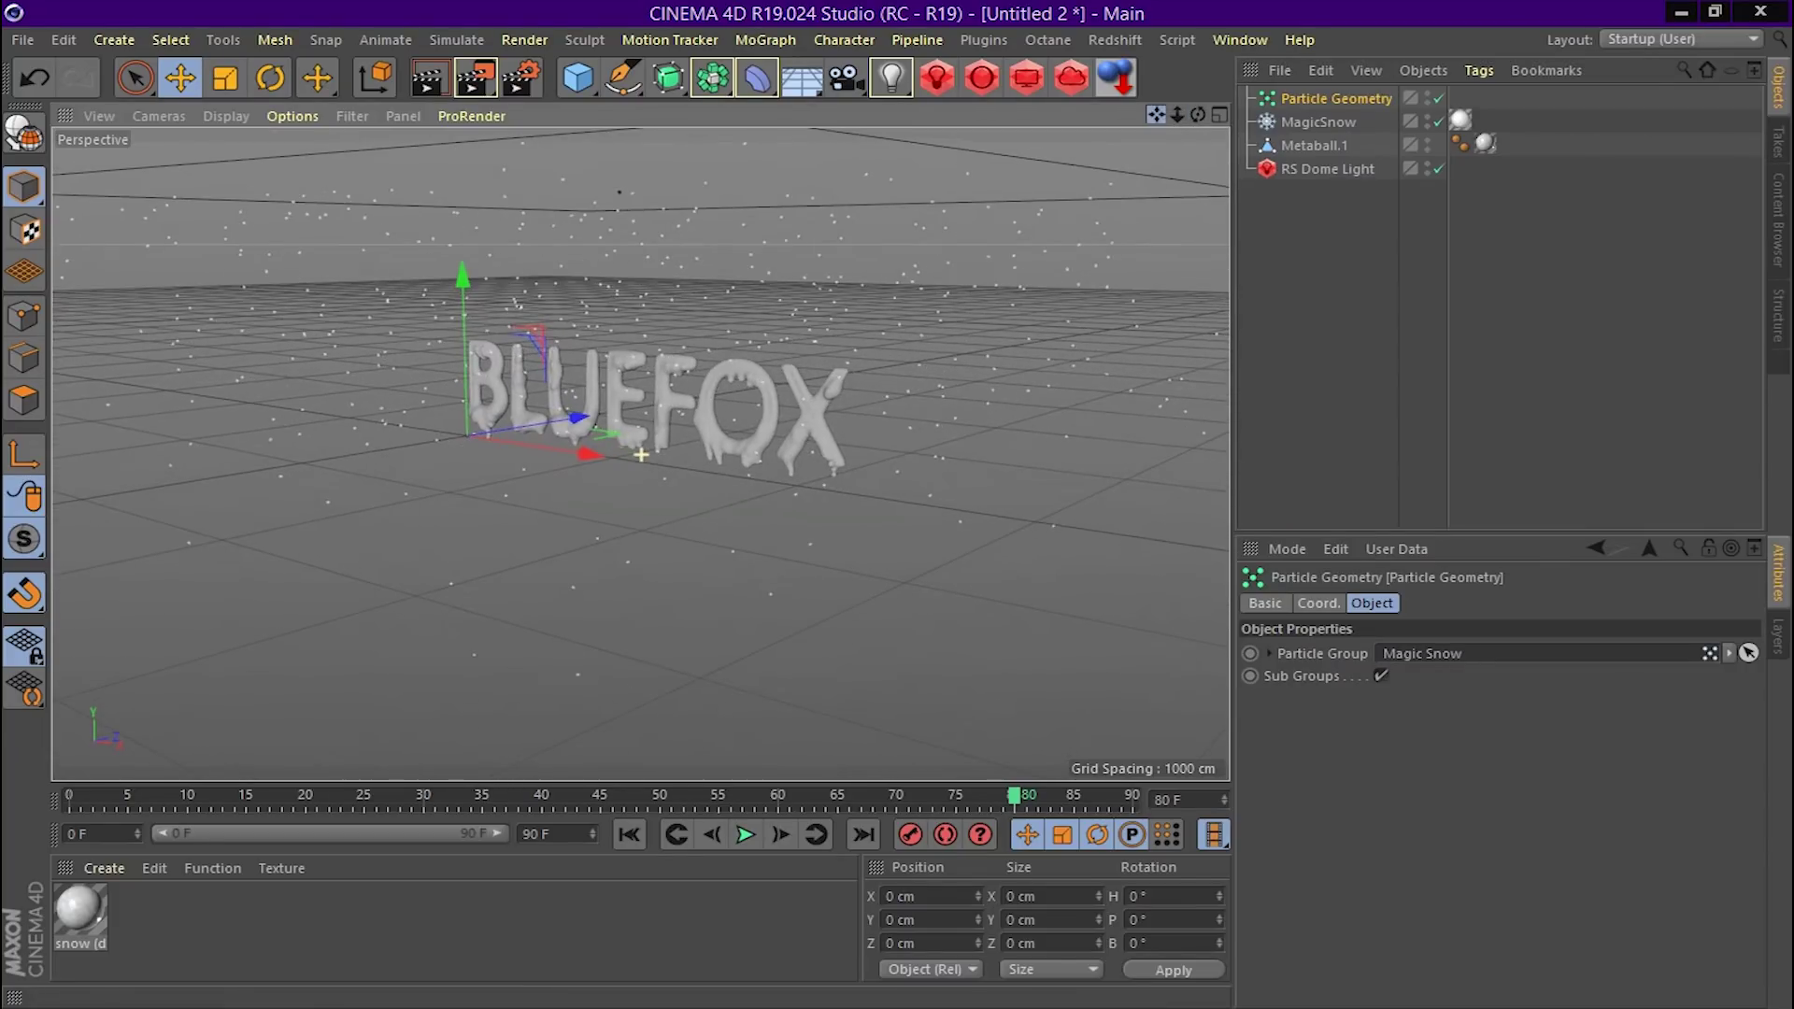
Add a Redshift Object tag to Particle Geometry with Sphere Instances and preview the render
{"action": "right_click", "coordinate": [1328, 101]}
{"action": "mouse_move", "coordinate": [1404, 216]}
{"action": "left_click", "coordinate": [1261, 243]}
{"action": "left_click", "coordinate": [1448, 674]}
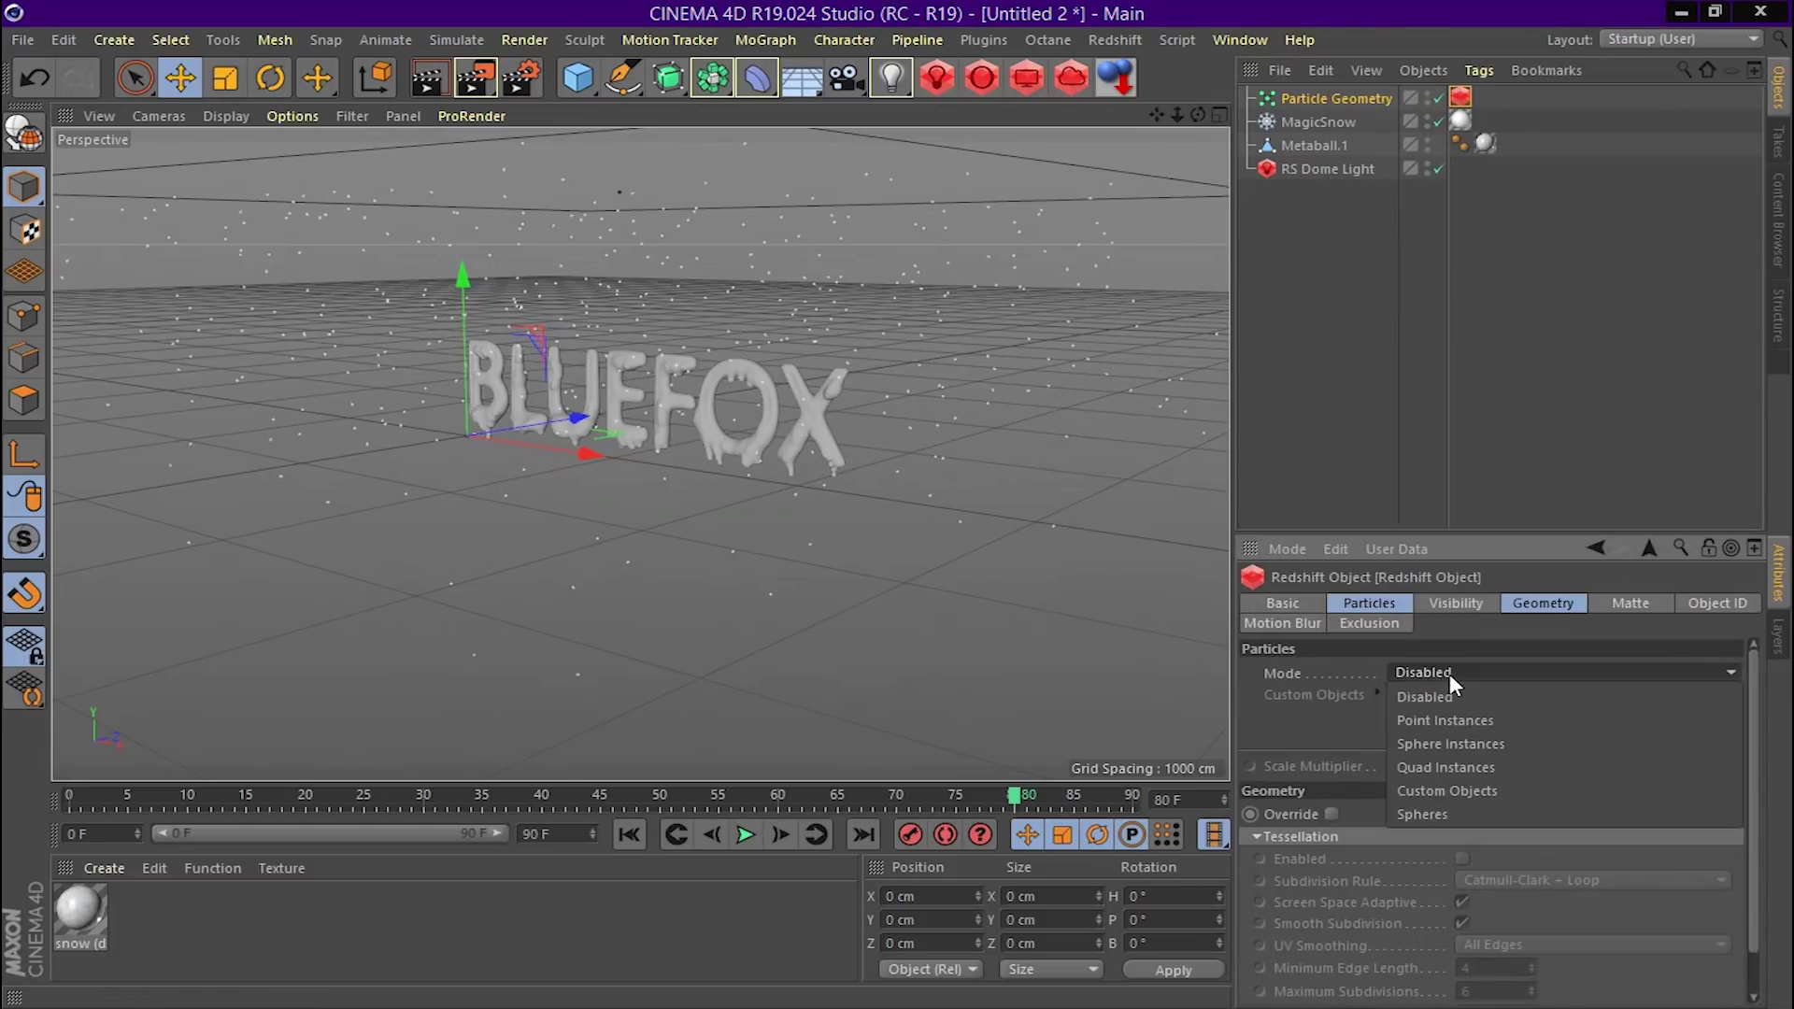
{"action": "left_click", "coordinate": [1455, 745]}
{"action": "left_click", "coordinate": [440, 81]}
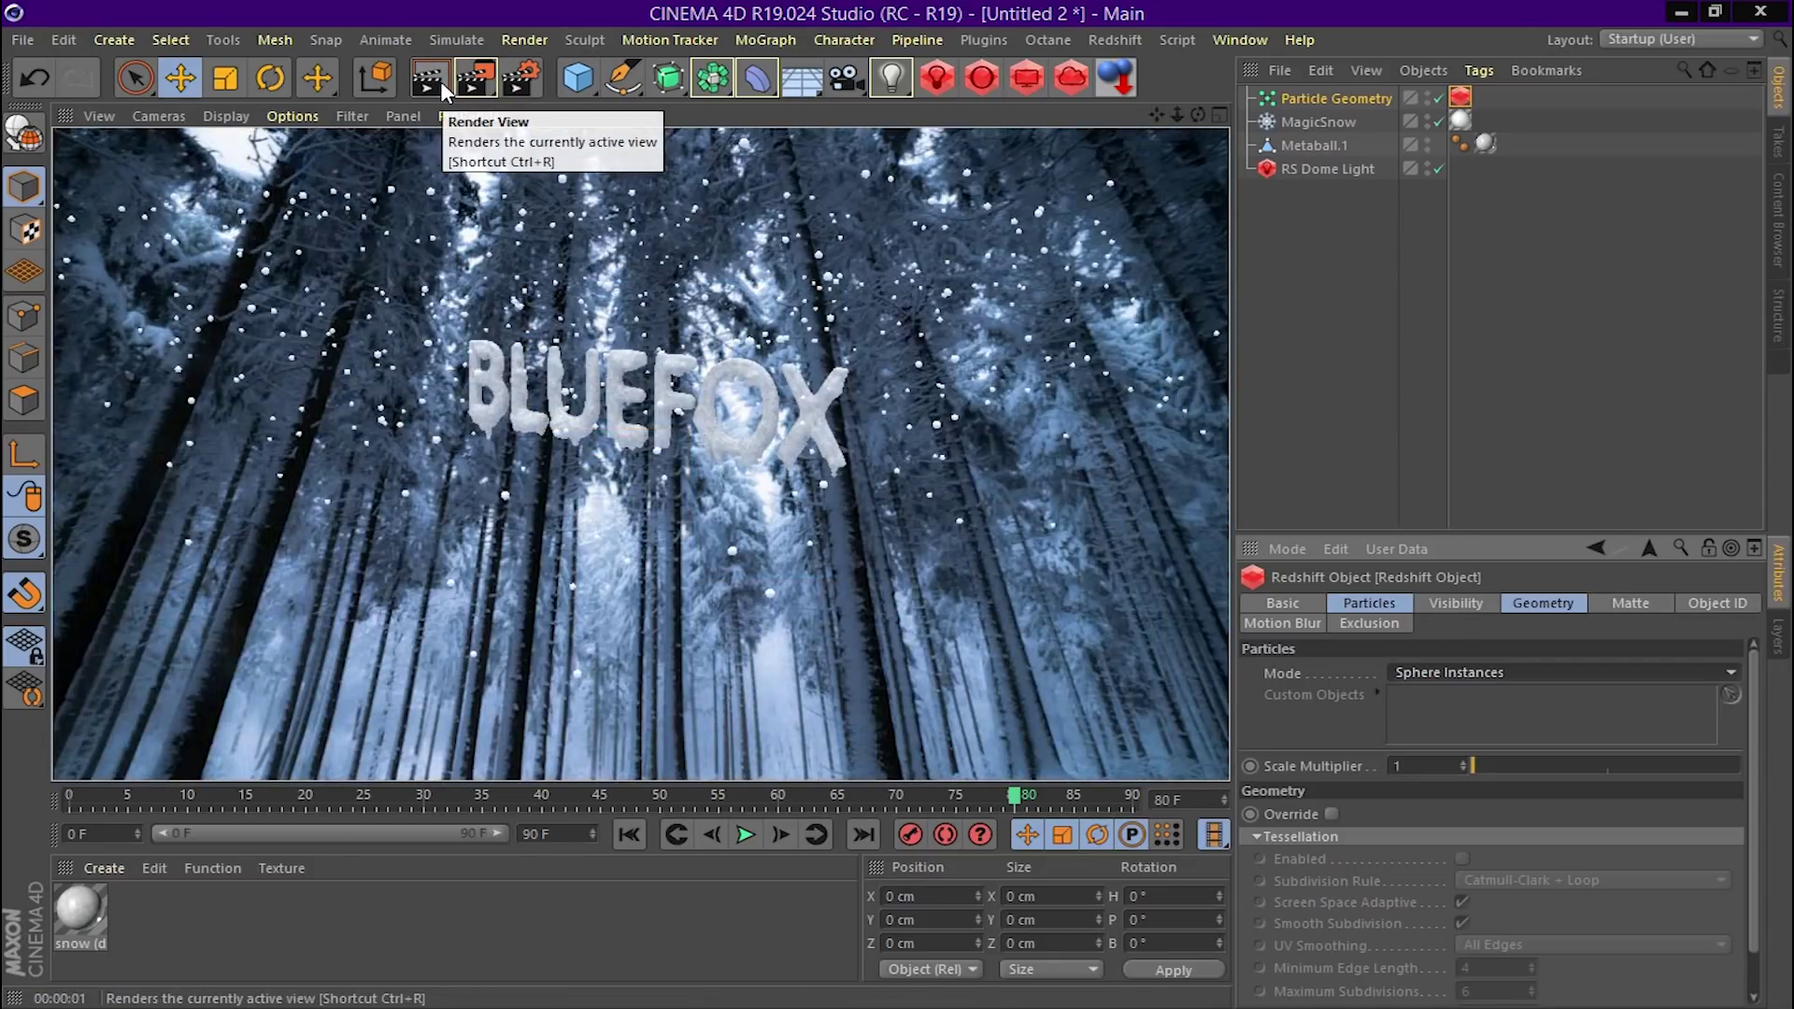
{"action": "scroll", "coordinate": [1006, 307], "scroll_direction": "up", "scroll_amount": 3}
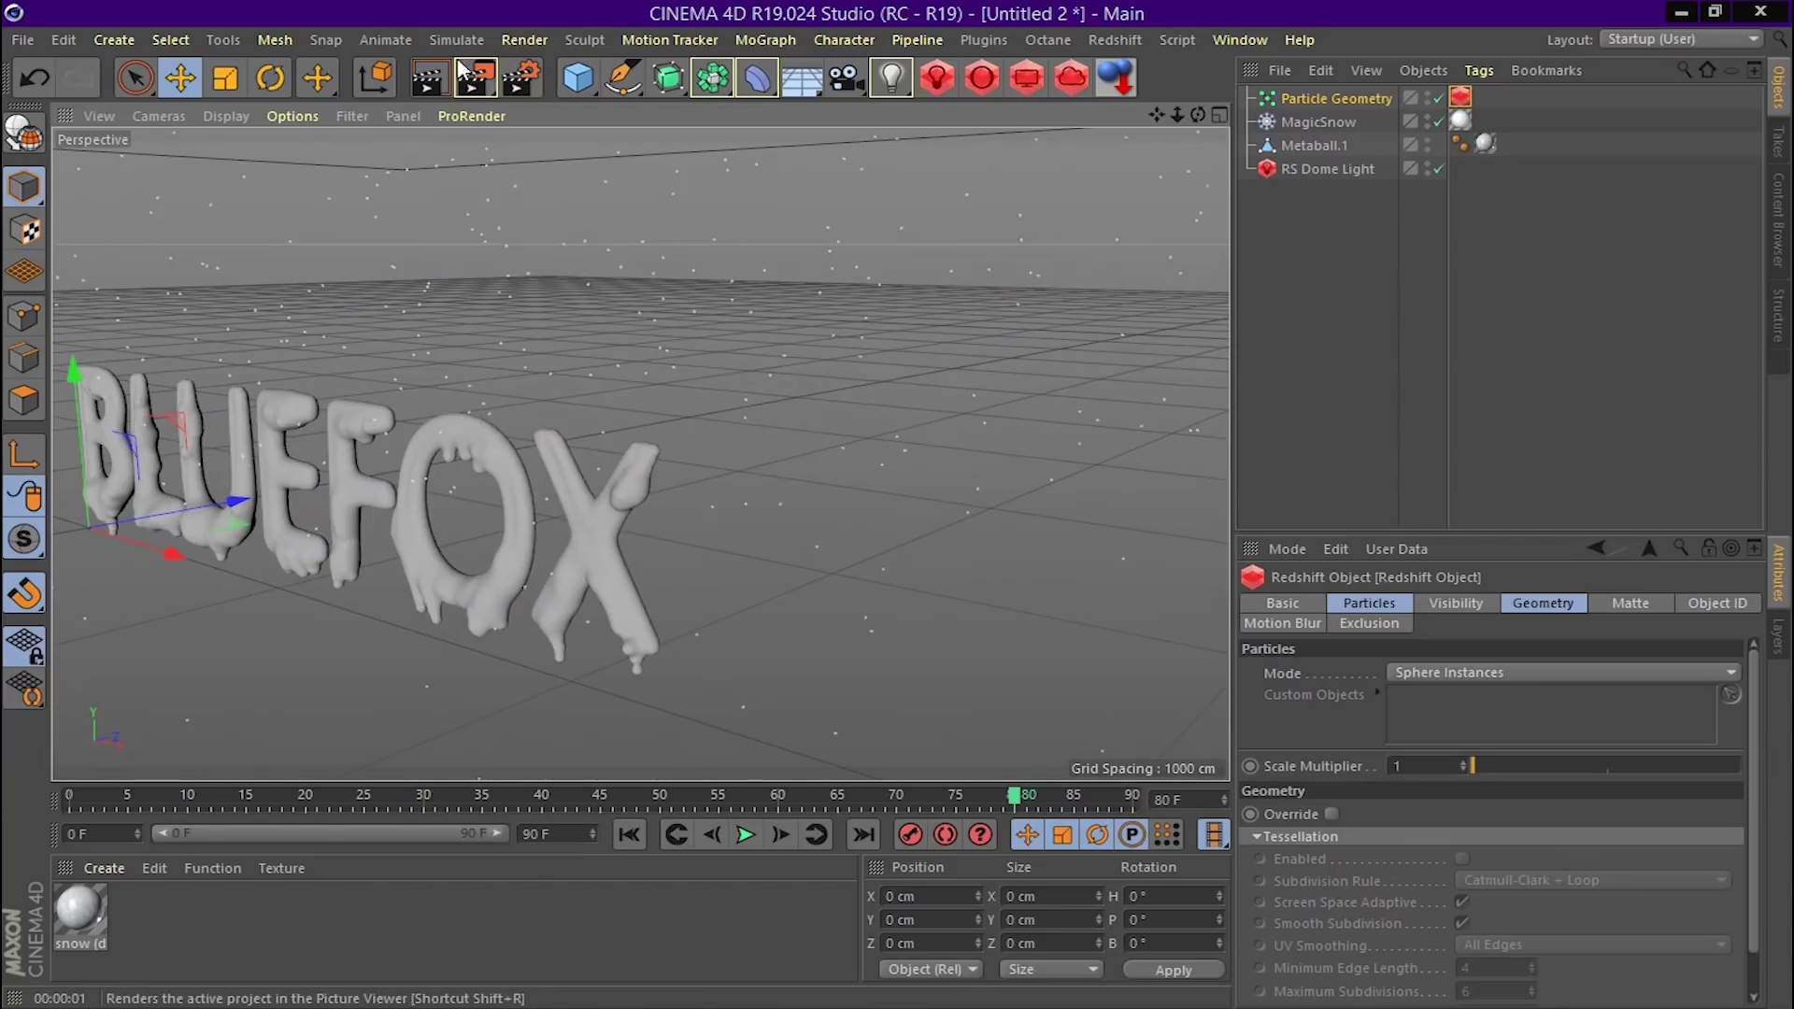
{"action": "left_click", "coordinate": [431, 82]}
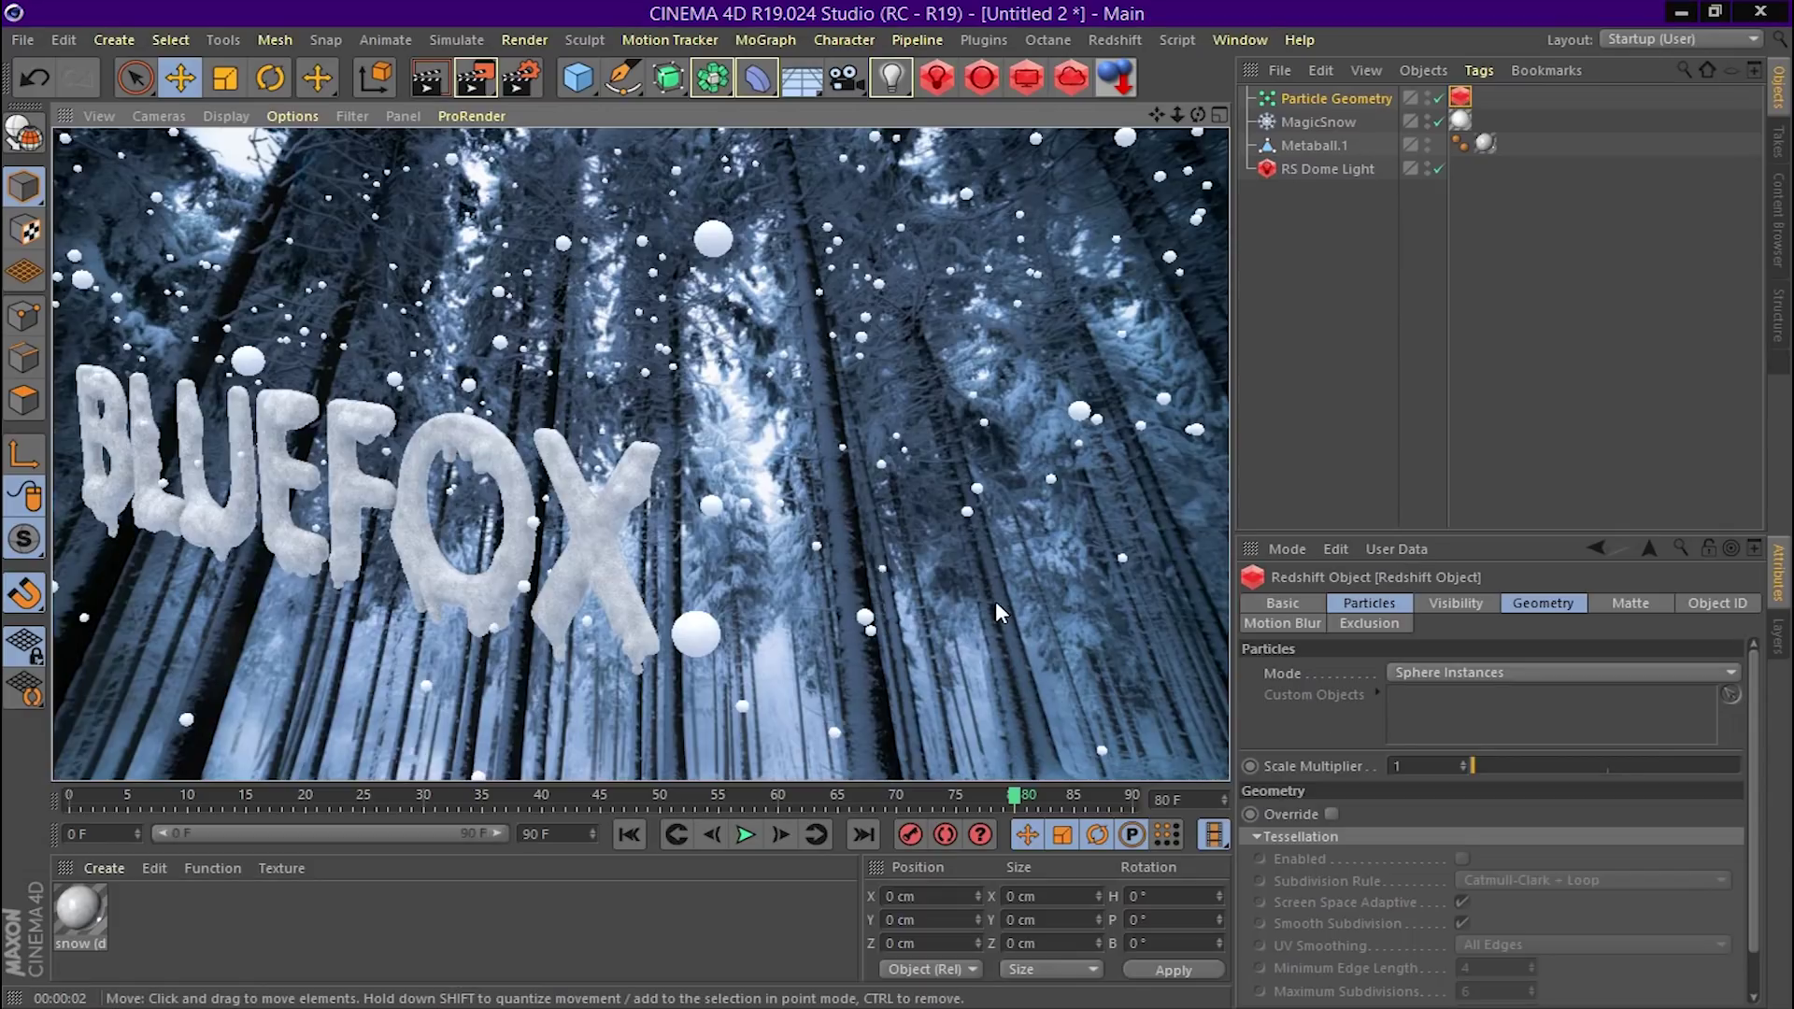
Switch the Particles Mode to Quad Instances and preview the square snowflakes
{"action": "left_click", "coordinate": [1511, 672]}
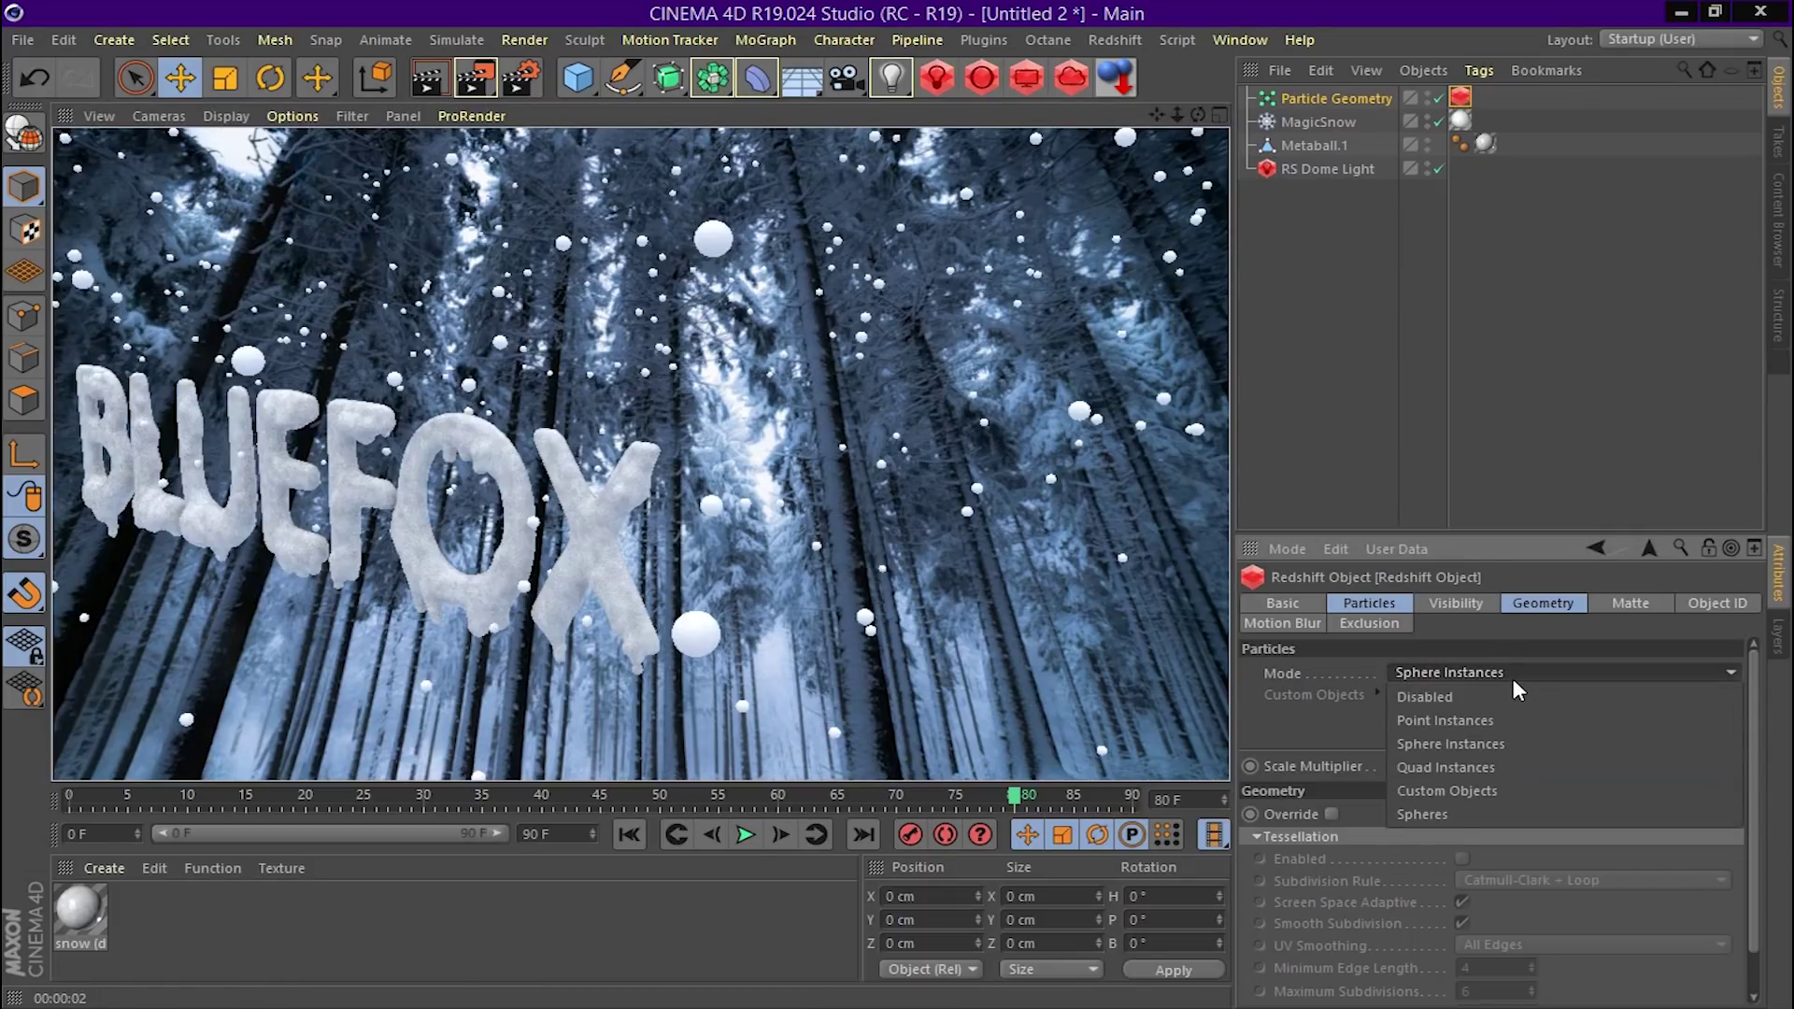
{"action": "left_click", "coordinate": [1514, 765]}
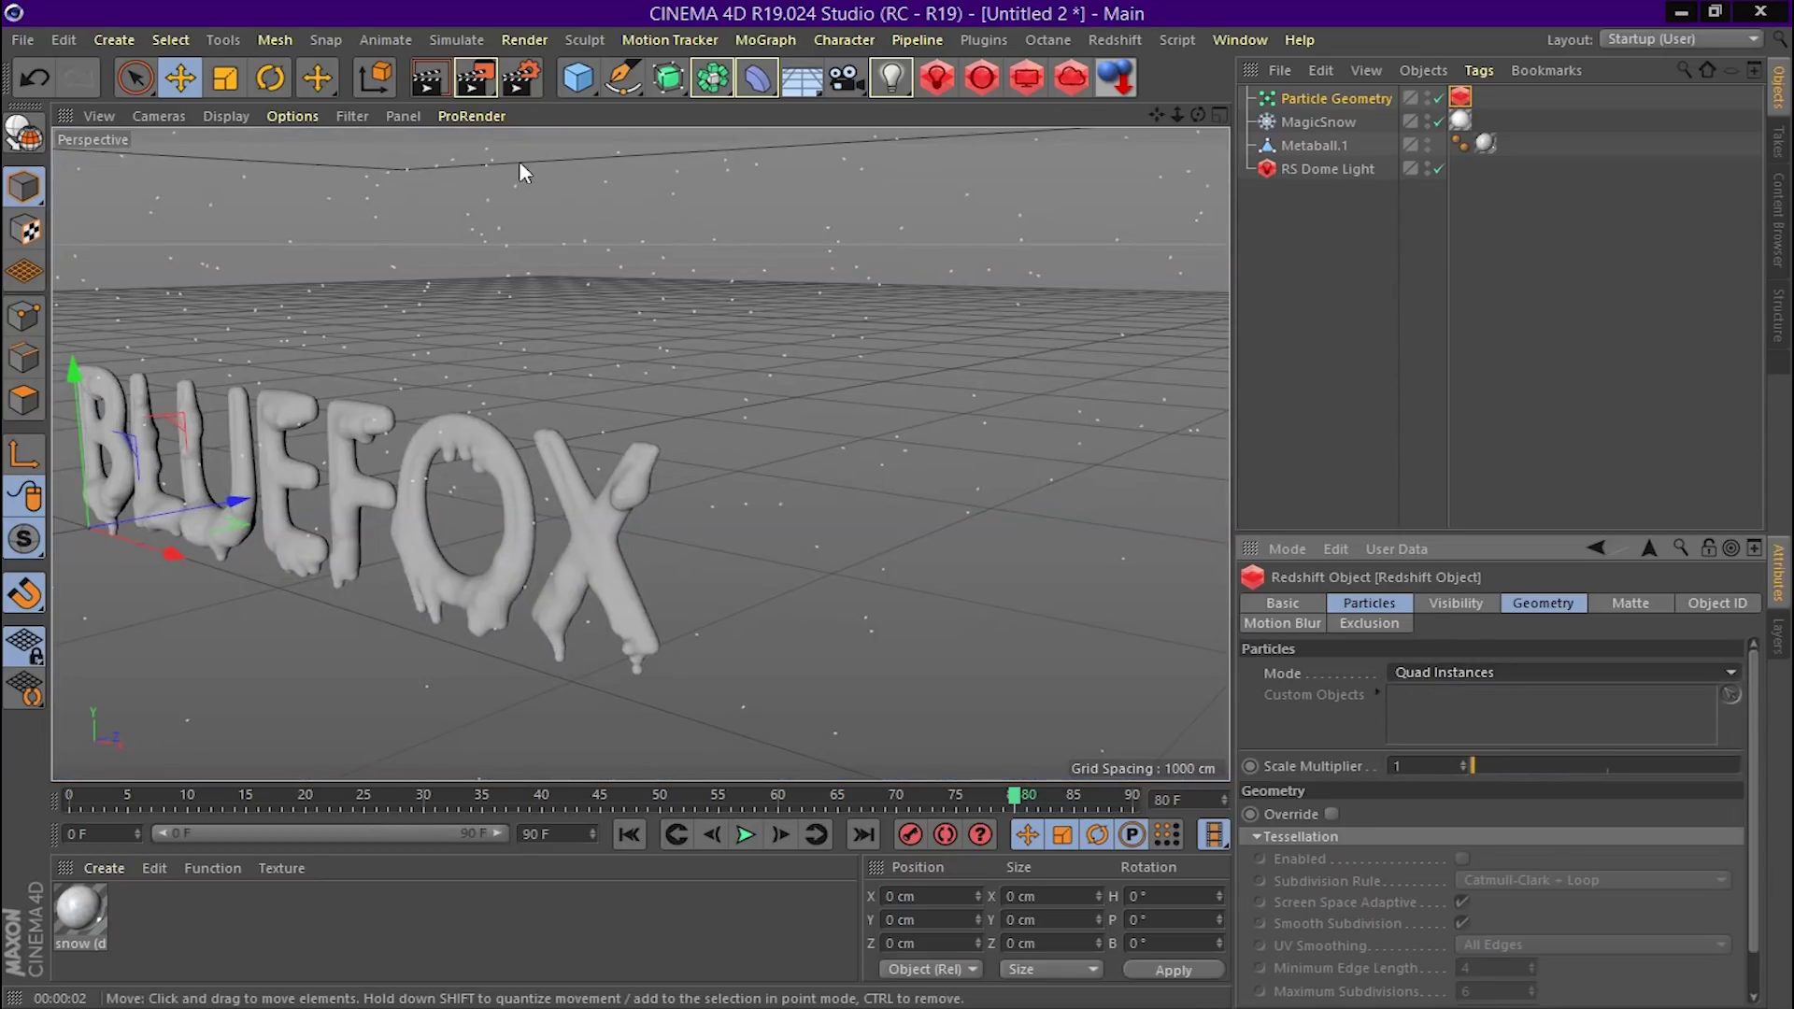
{"action": "left_click", "coordinate": [431, 74]}
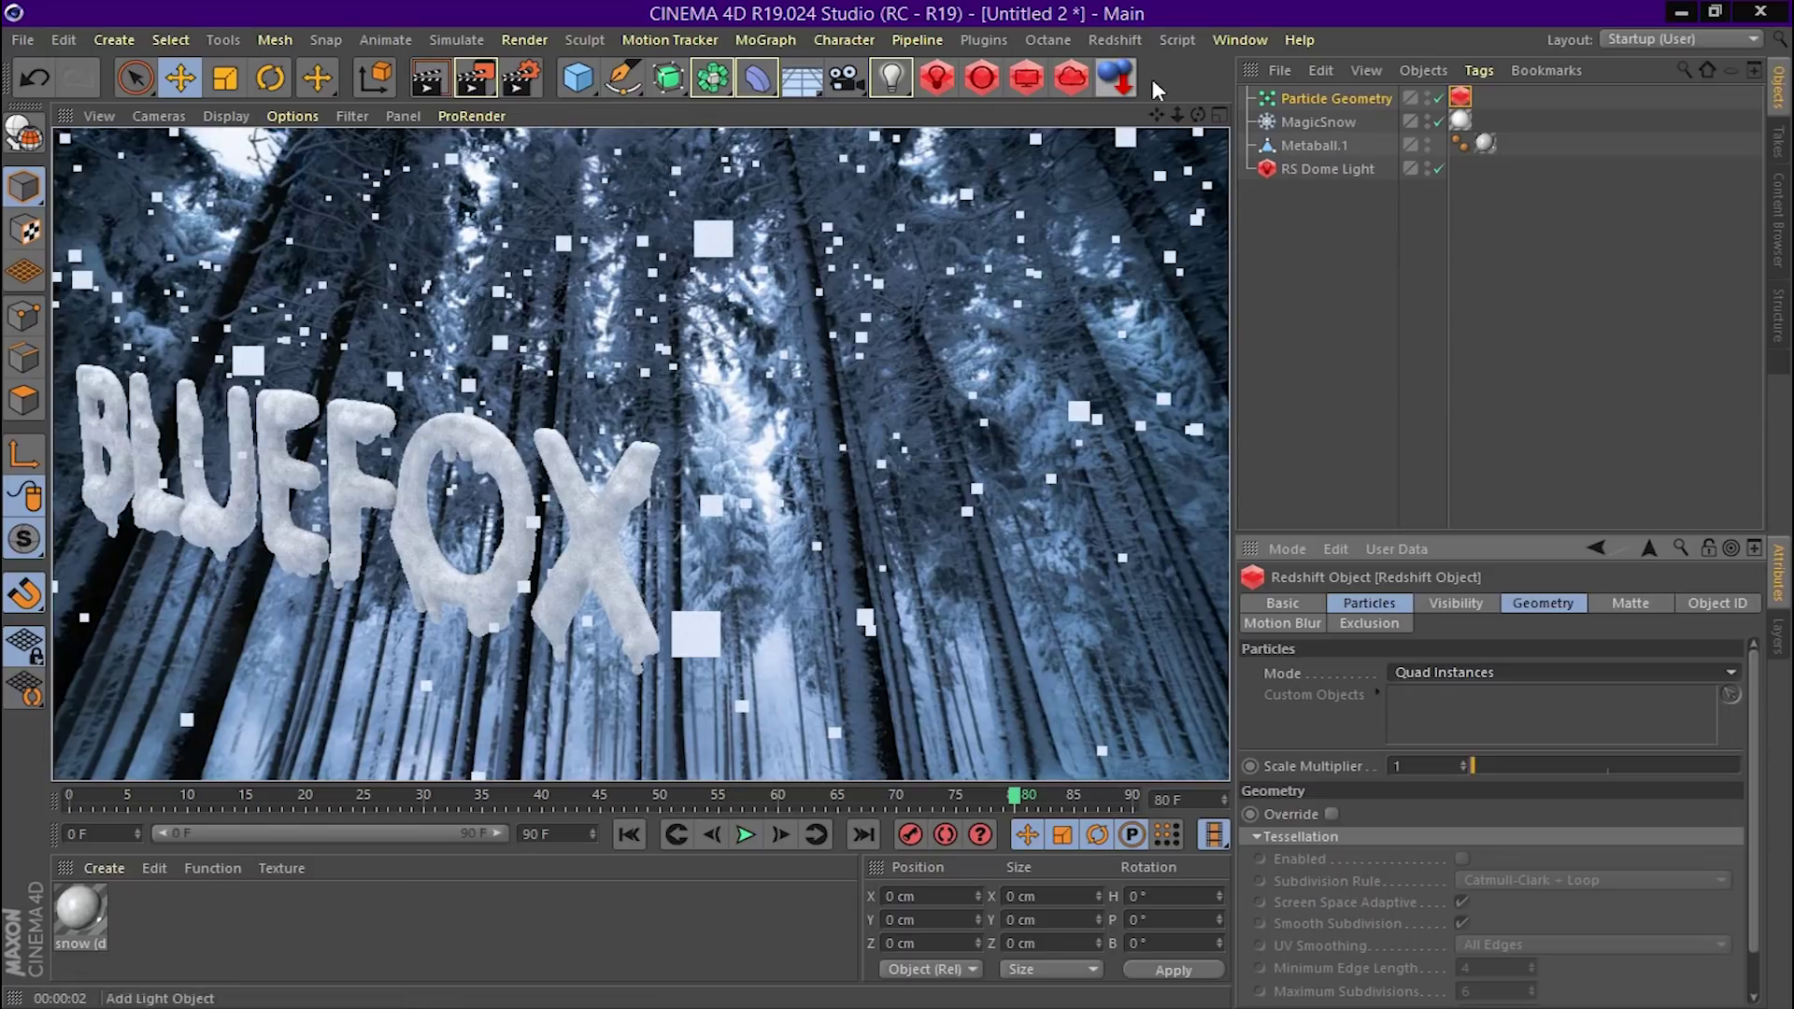
{"action": "left_click_drag", "start_coordinate": [1152, 114], "coordinate": [389, 798]}
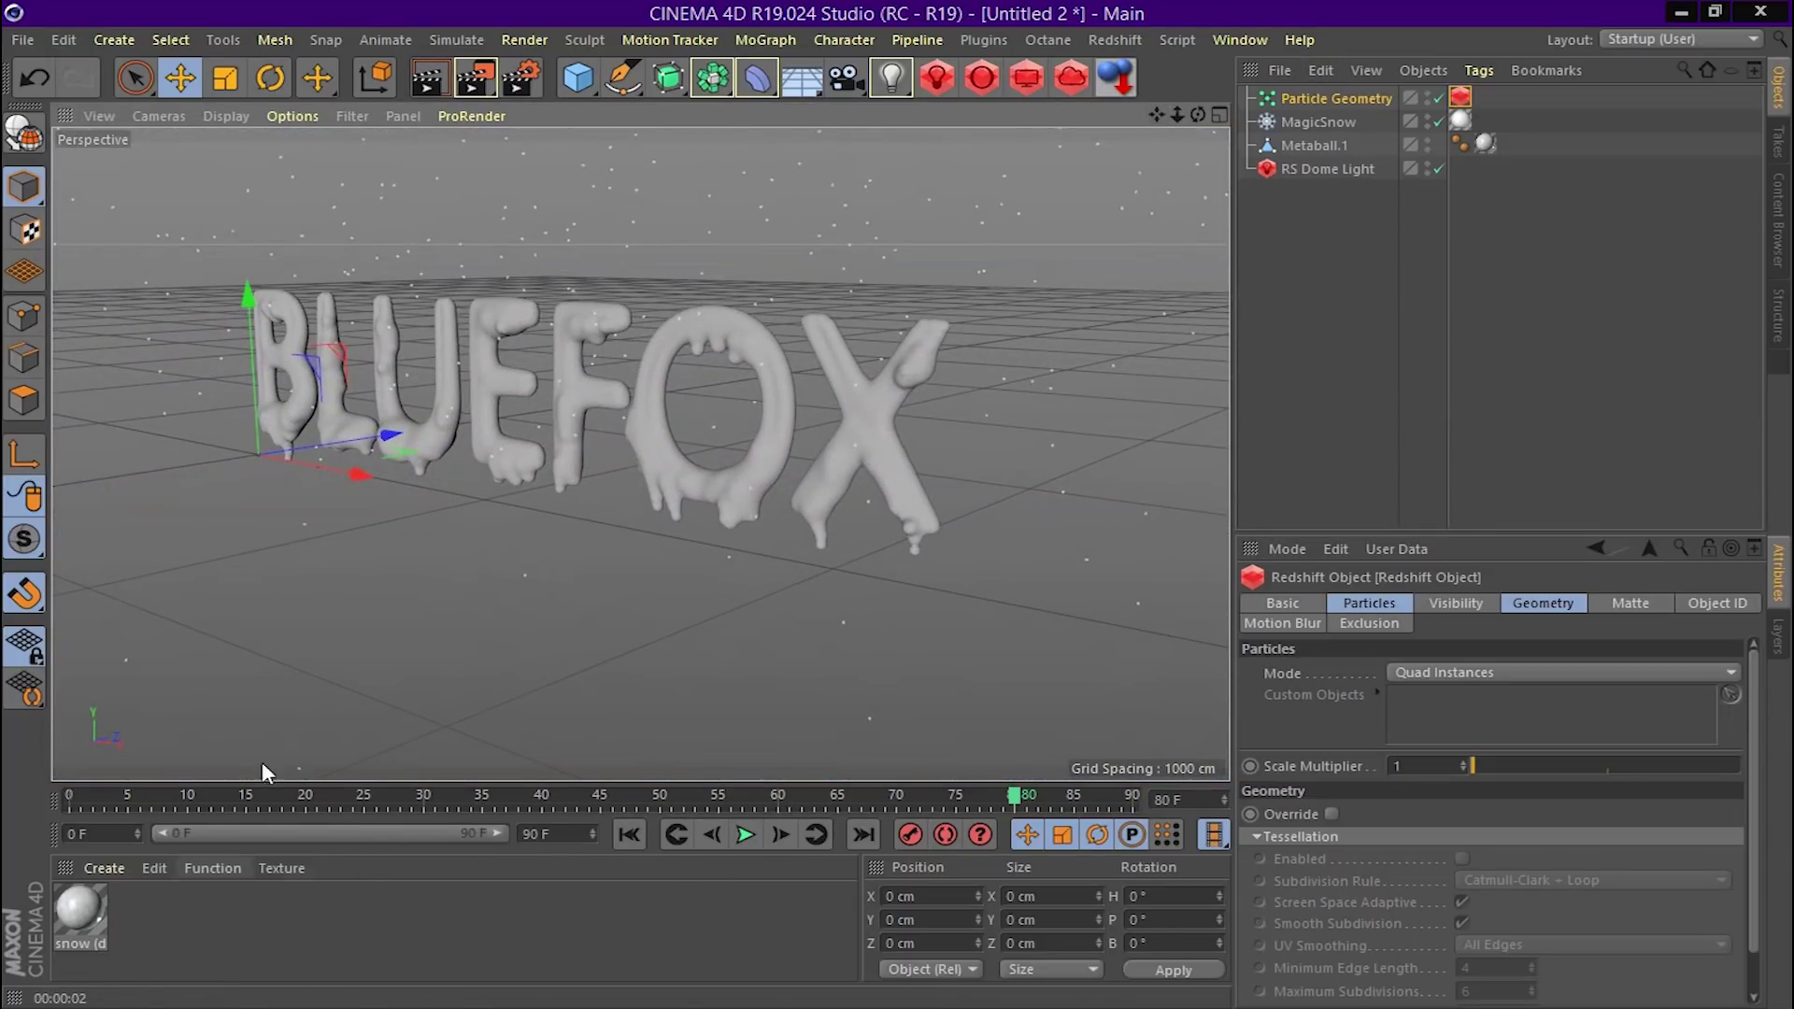
{"action": "left_click", "coordinate": [1080, 195]}
{"action": "left_click", "coordinate": [982, 78]}
{"action": "mouse_move", "coordinate": [1037, 82]}
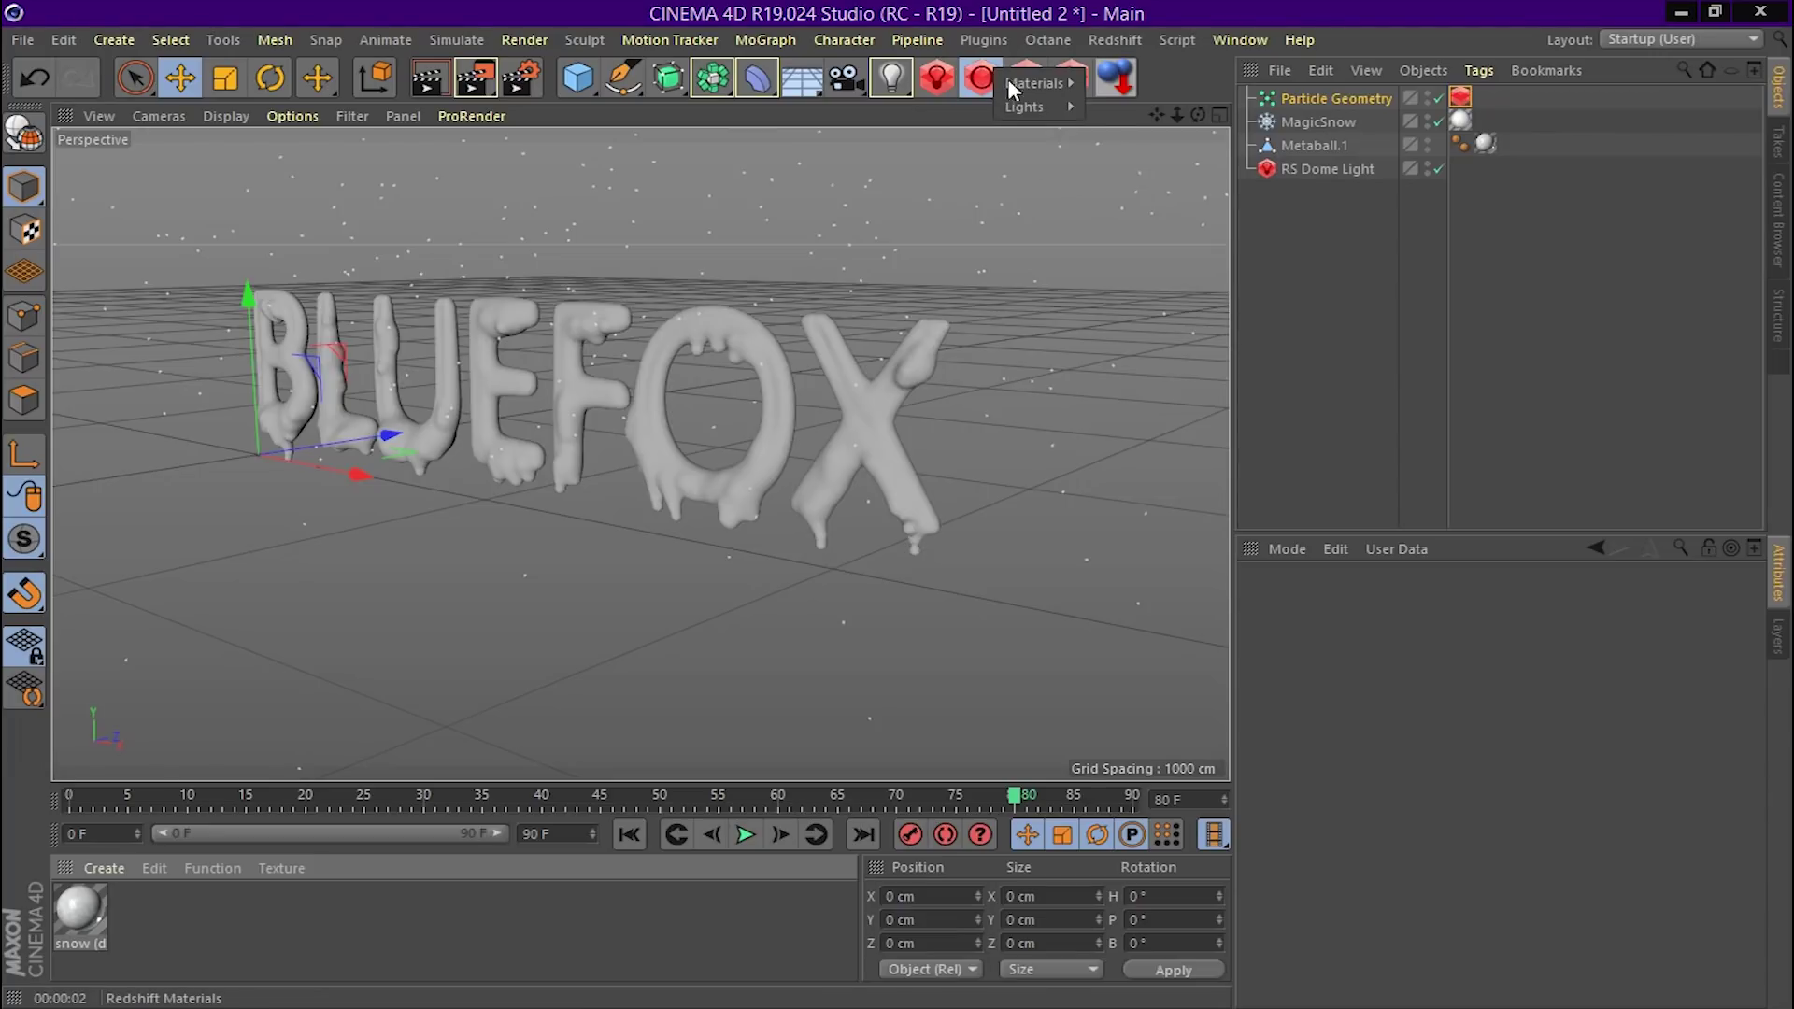
Create an RS Material and drop the smoke PNG into its shader graph as a texture
{"action": "left_click", "coordinate": [1114, 84]}
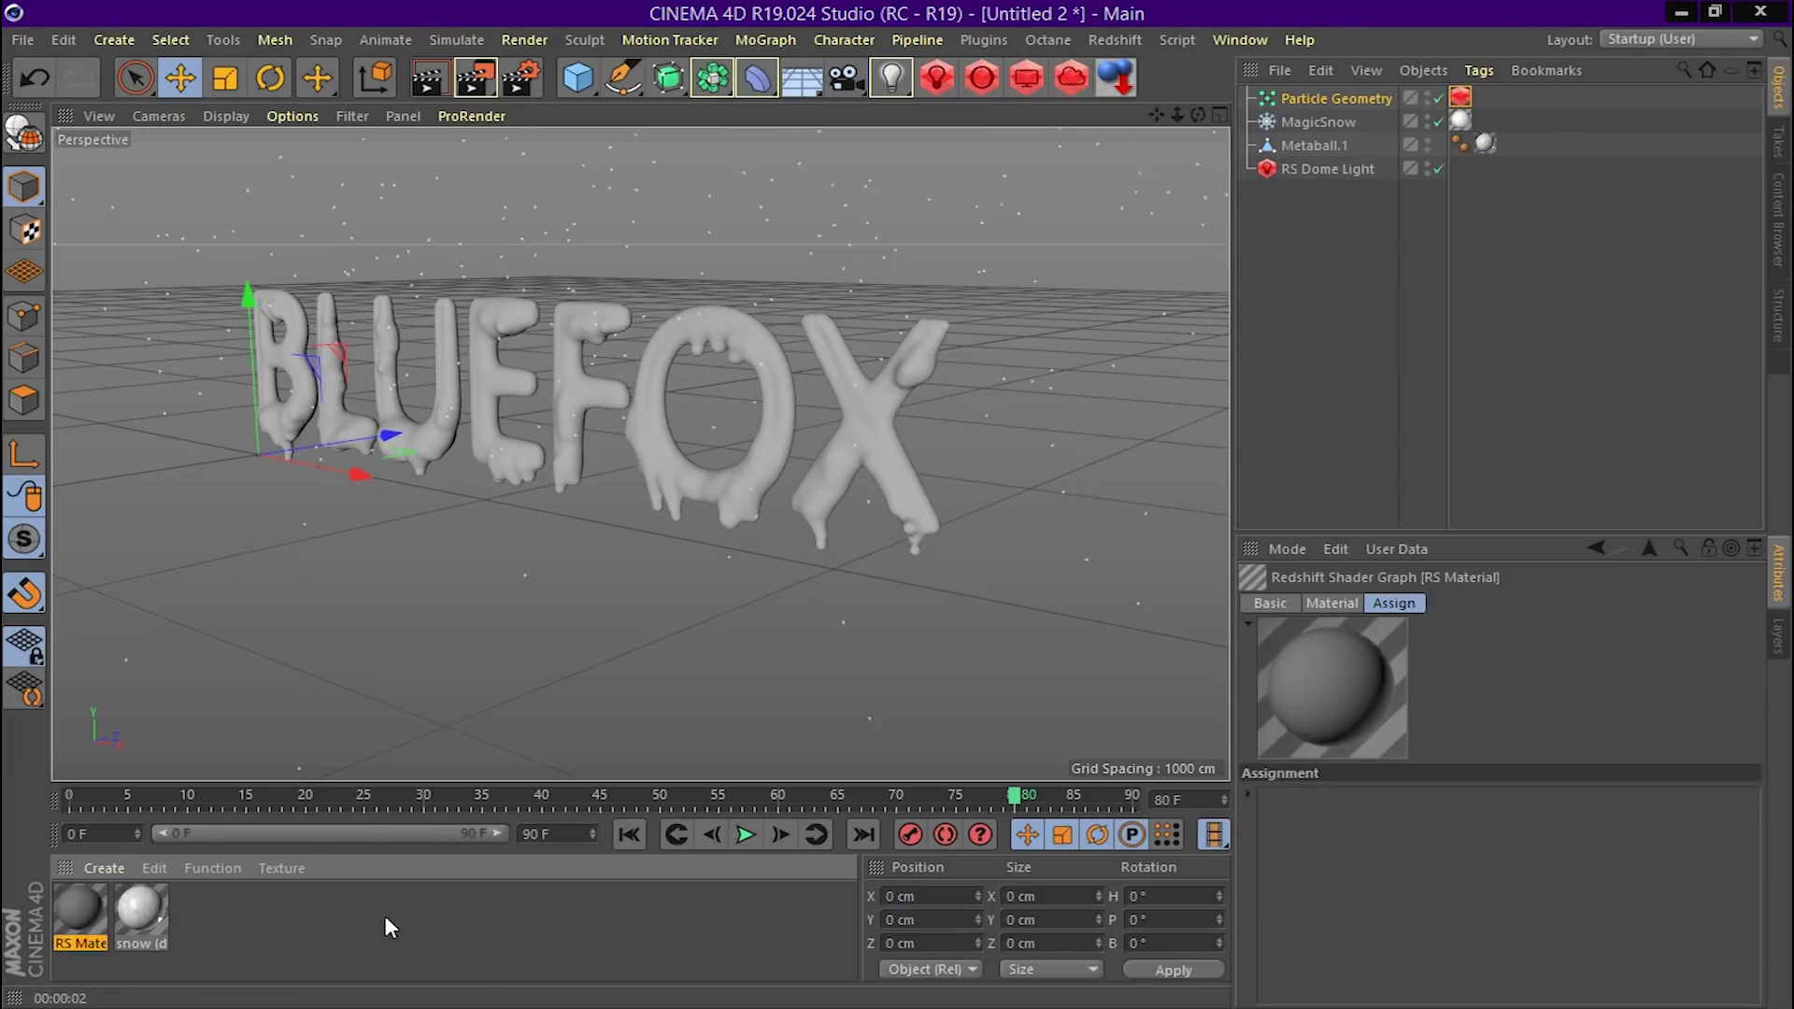
{"action": "double_click", "coordinate": [80, 912]}
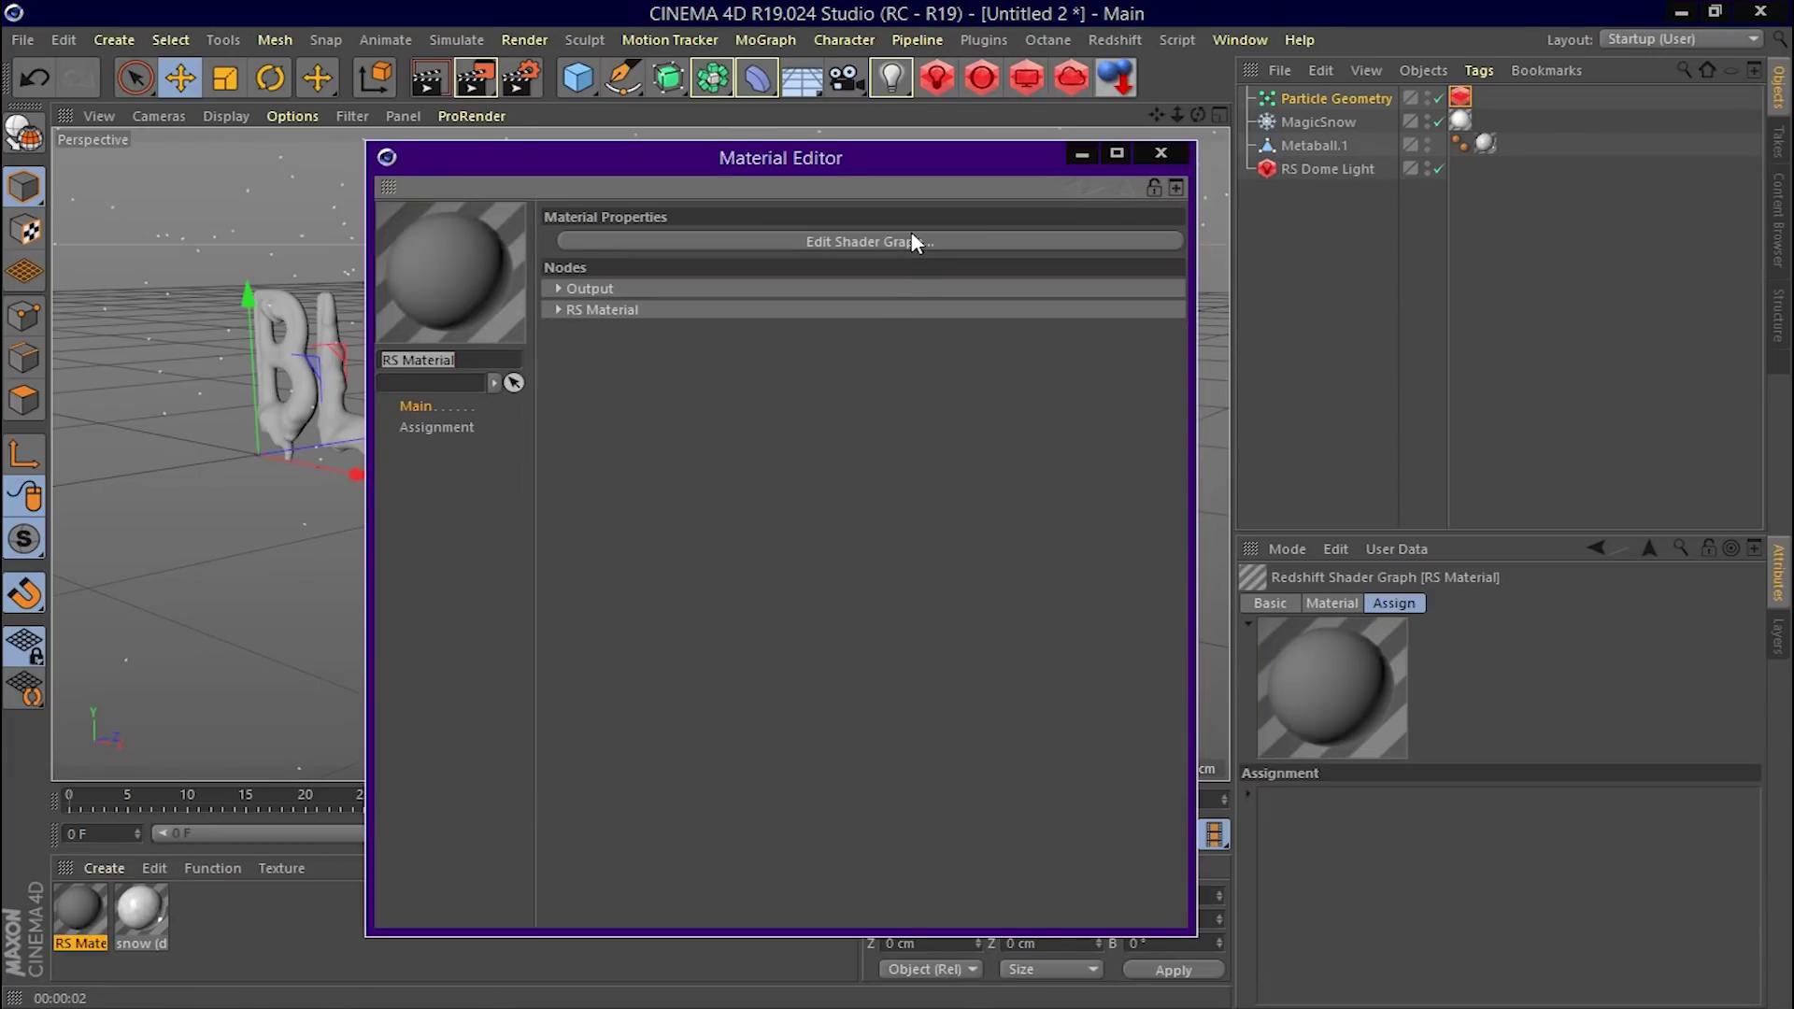
{"action": "left_click", "coordinate": [914, 242]}
{"action": "left_click_drag", "start_coordinate": [747, 448], "coordinate": [1003, 460]}
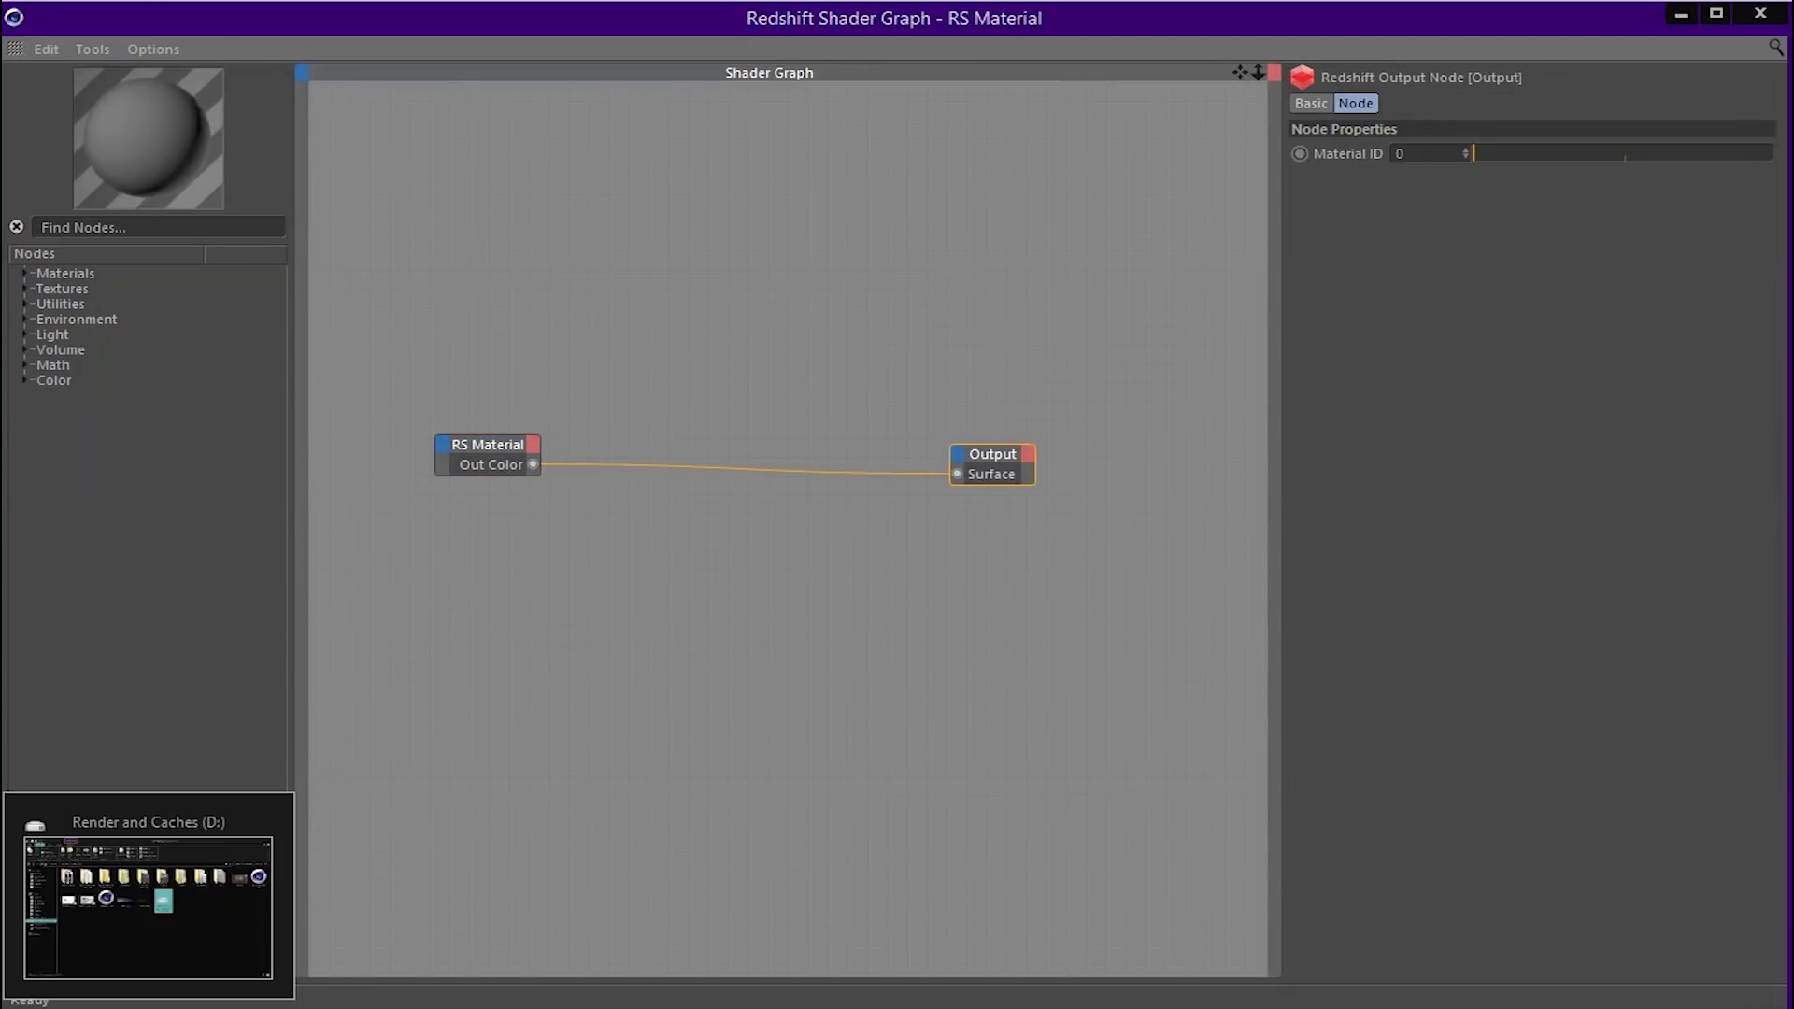
{"action": "left_click", "coordinate": [204, 953]}
{"action": "mouse_move", "coordinate": [1030, 449]}
{"action": "left_mouse_down"}
{"action": "mouse_move", "coordinate": [411, 966]}
{"action": "mouse_move", "coordinate": [683, 929]}
{"action": "mouse_move", "coordinate": [611, 726]}
{"action": "left_mouse_up"}
{"action": "left_click_drag", "start_coordinate": [808, 721], "coordinate": [754, 229]}
Link the smoke texture to Diffuse Color and Emission Color, with emission weight 0.306
{"action": "left_click_drag", "start_coordinate": [505, 458], "coordinate": [719, 447]}
{"action": "left_click_drag", "start_coordinate": [814, 241], "coordinate": [660, 429]}
{"action": "left_click", "coordinate": [1084, 446]}
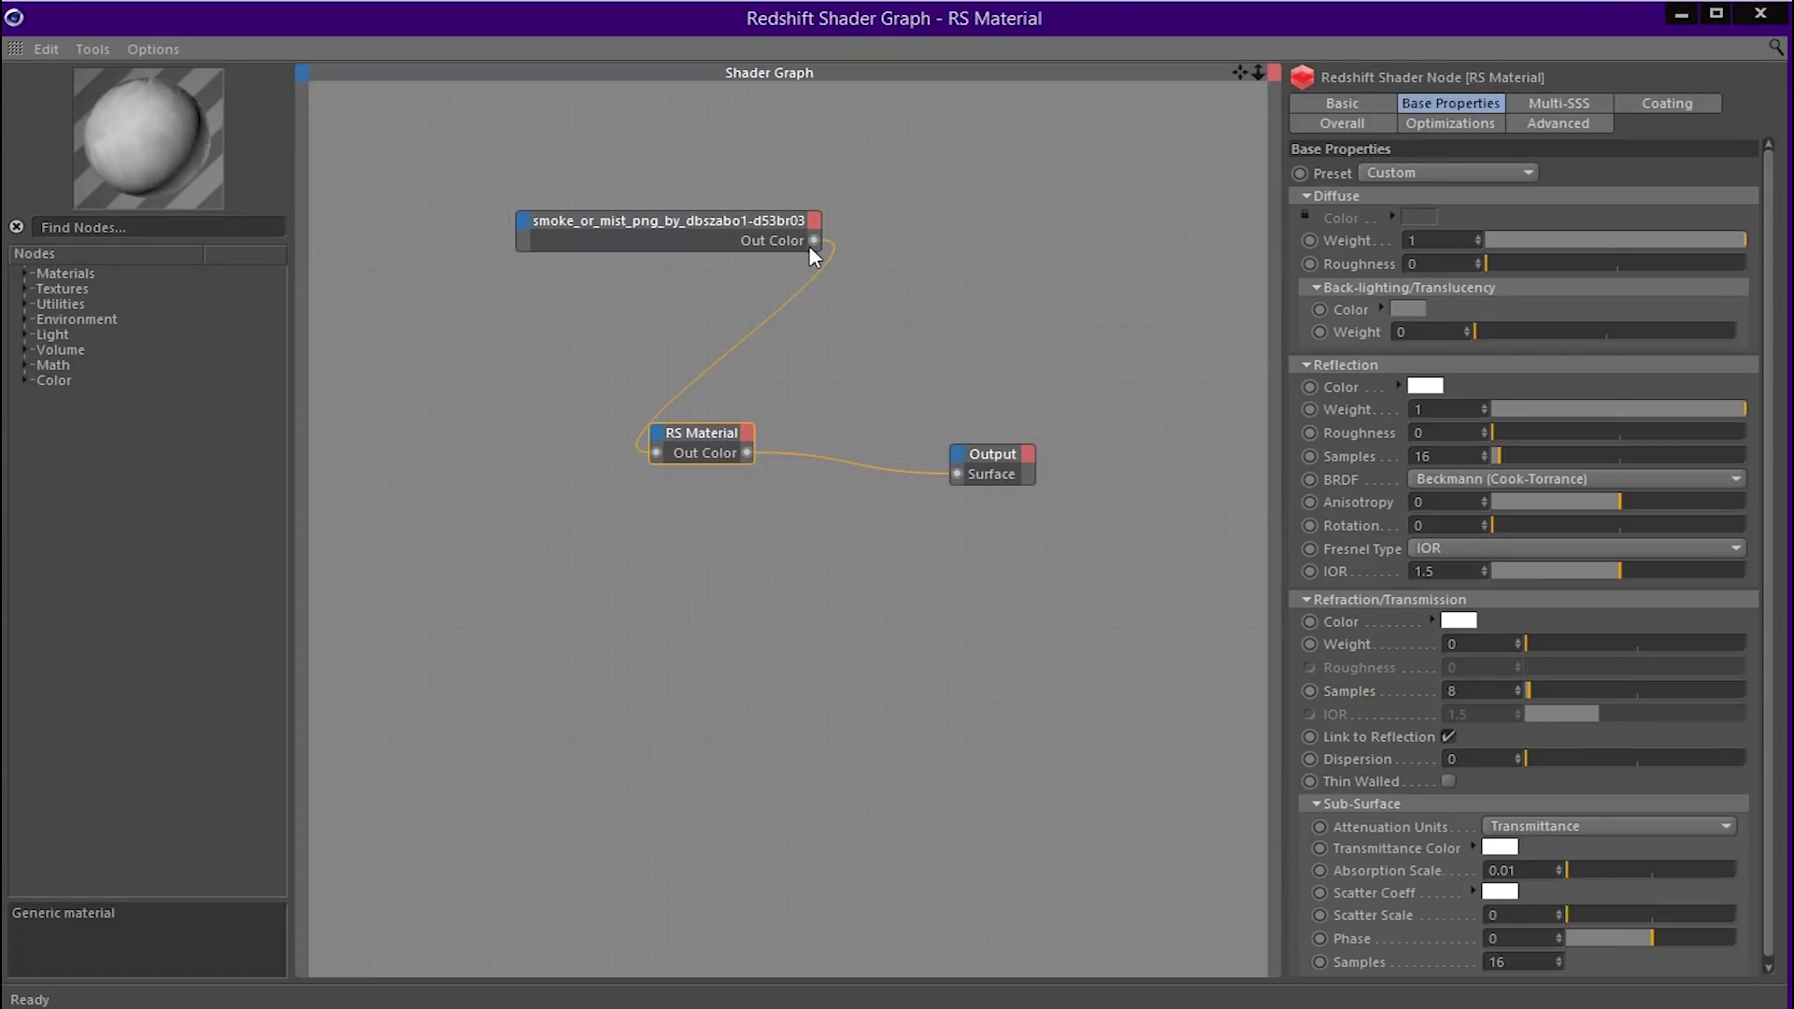
{"action": "left_click_drag", "start_coordinate": [703, 451], "coordinate": [659, 428]}
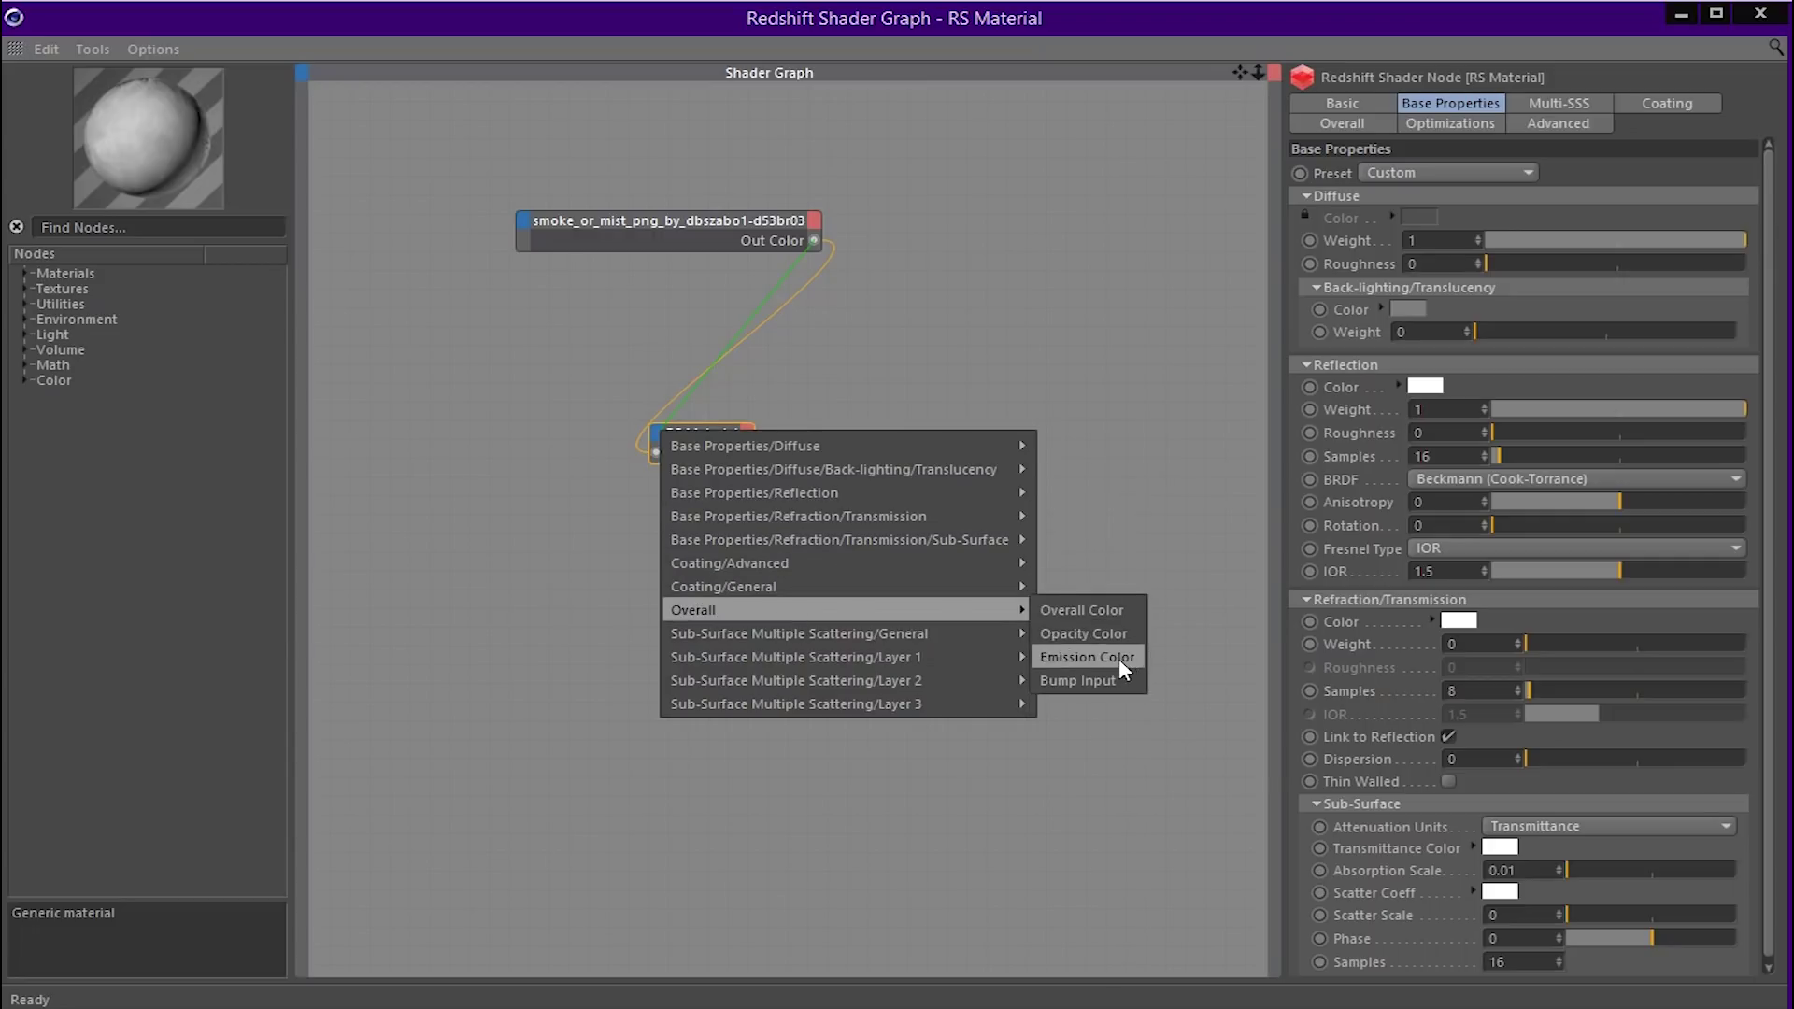
{"action": "left_click", "coordinate": [1119, 658]}
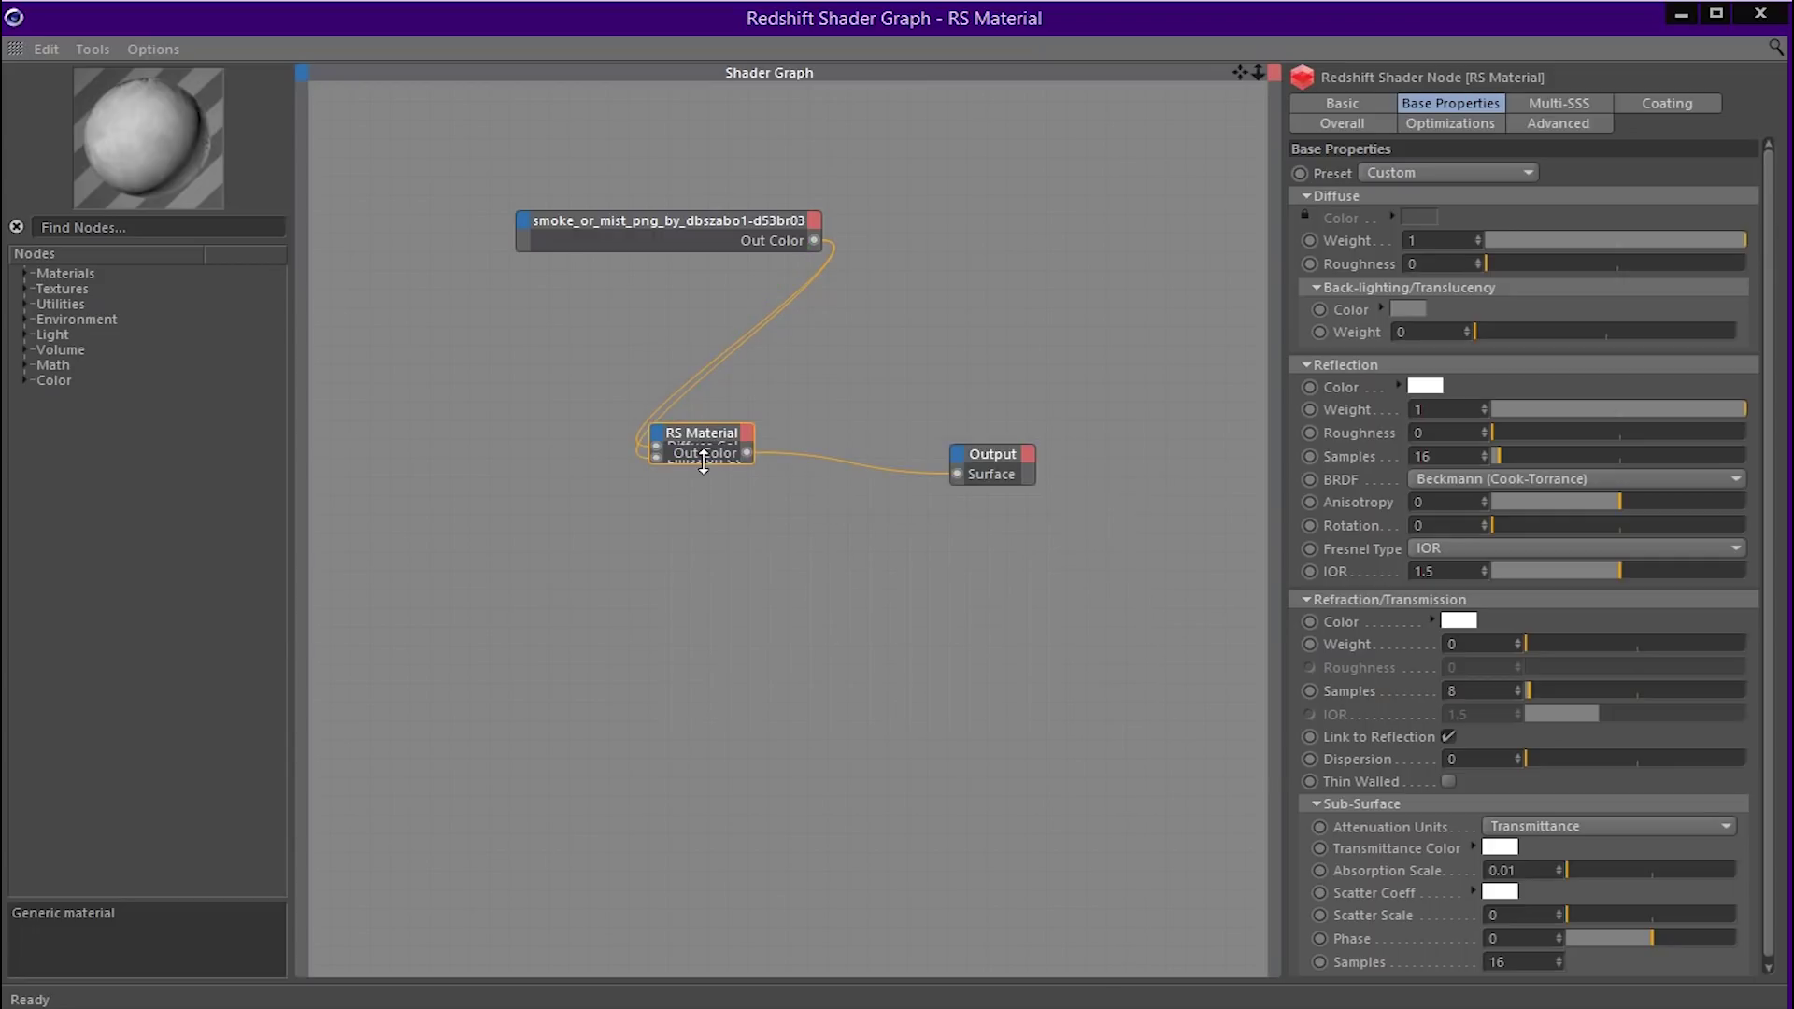
{"action": "left_click_drag", "start_coordinate": [703, 458], "coordinate": [704, 574]}
{"action": "left_click_drag", "start_coordinate": [751, 469], "coordinate": [869, 467]}
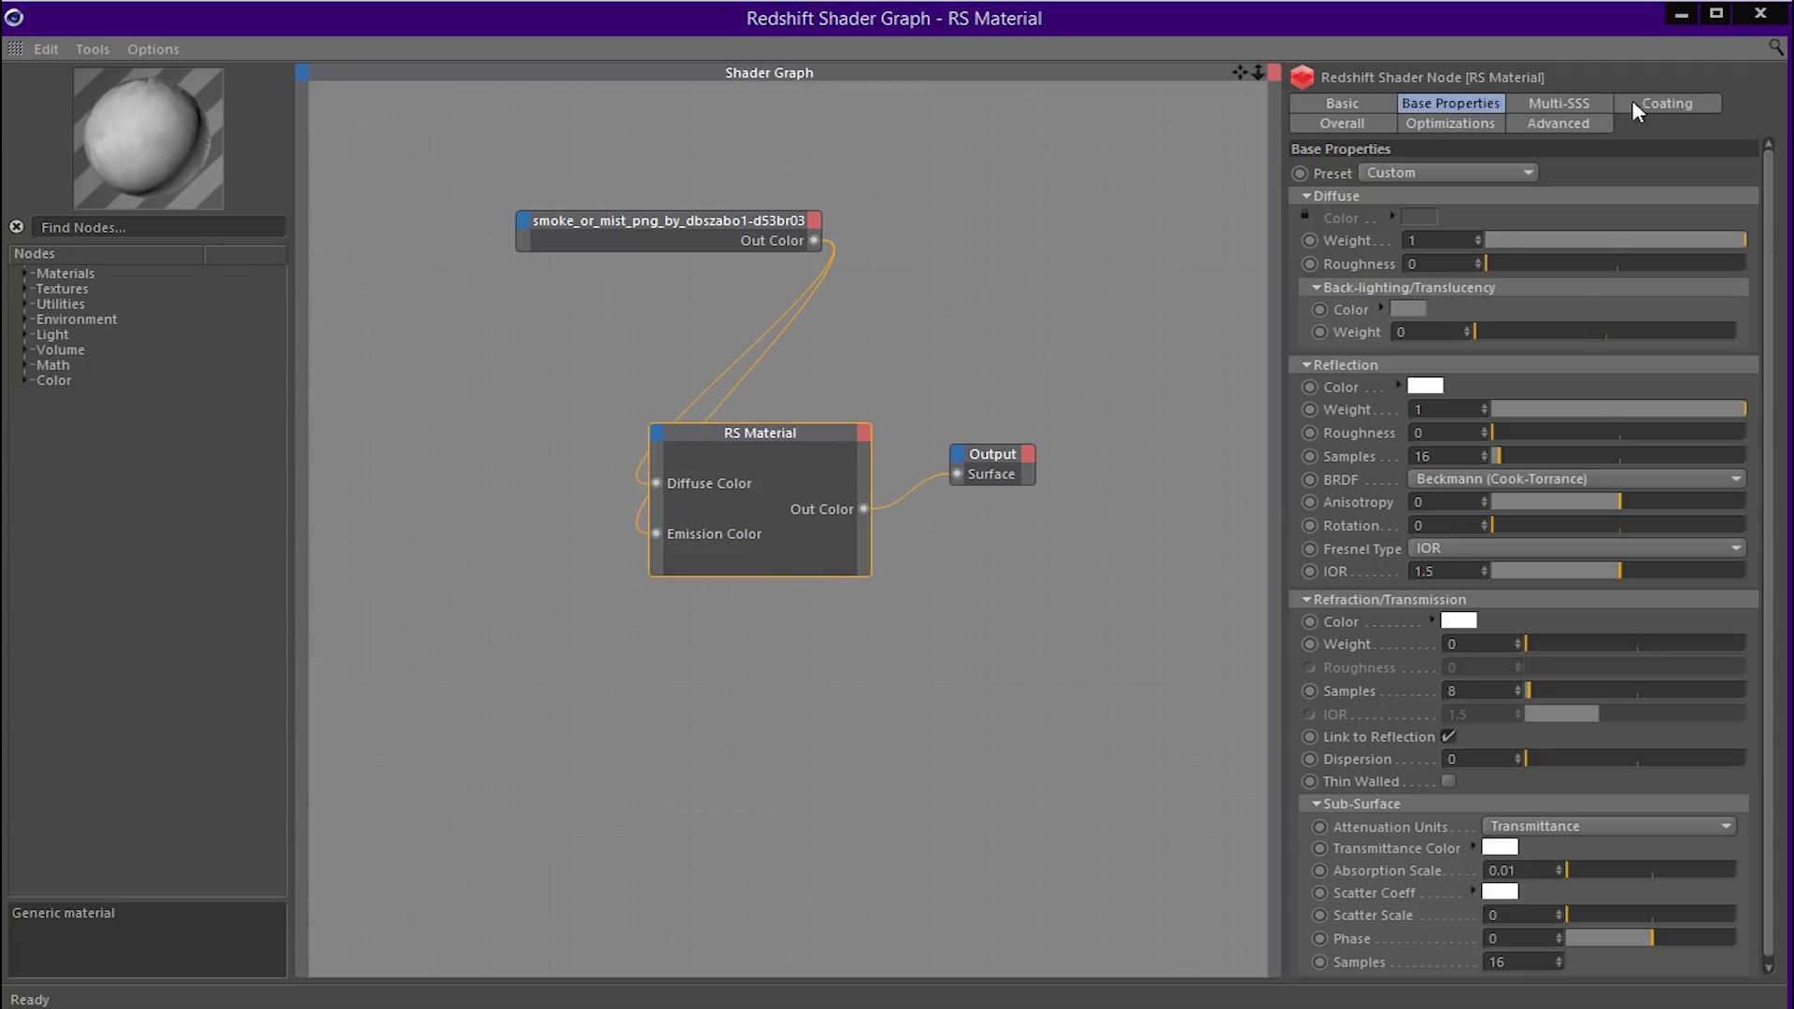
{"action": "left_click", "coordinate": [1373, 124]}
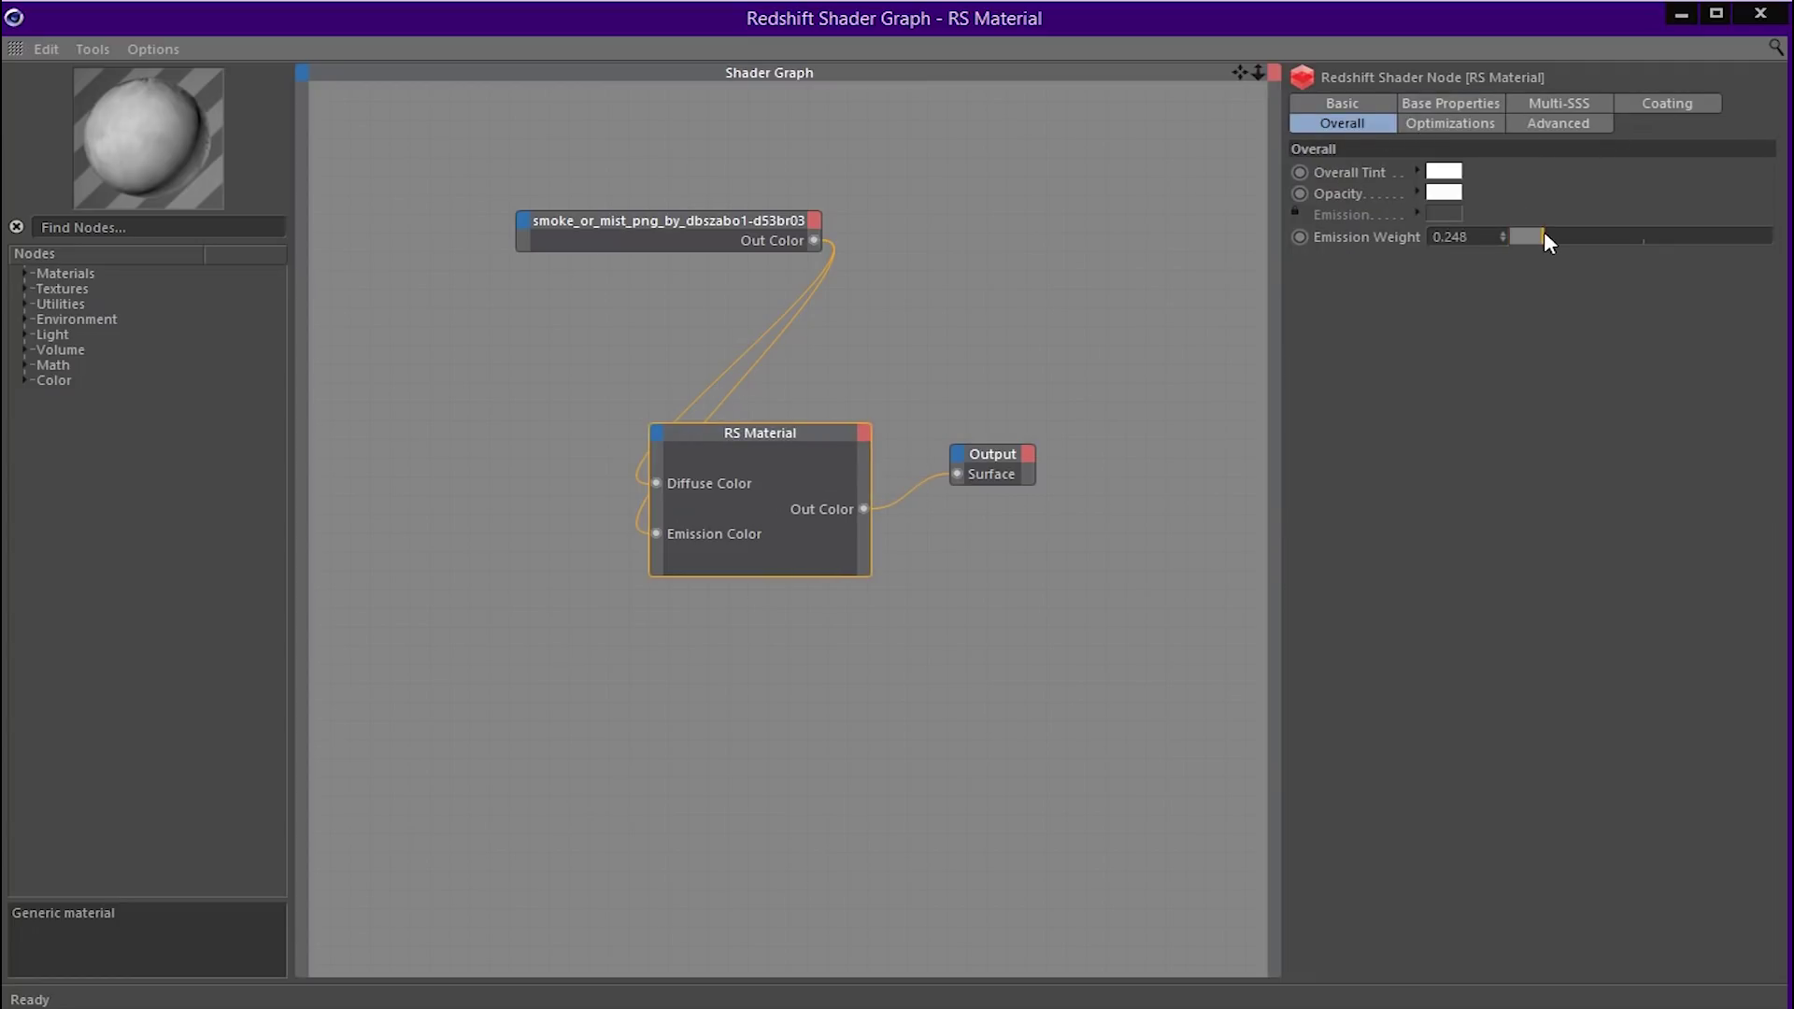
{"action": "left_click_drag", "start_coordinate": [1544, 232], "coordinate": [1540, 234]}
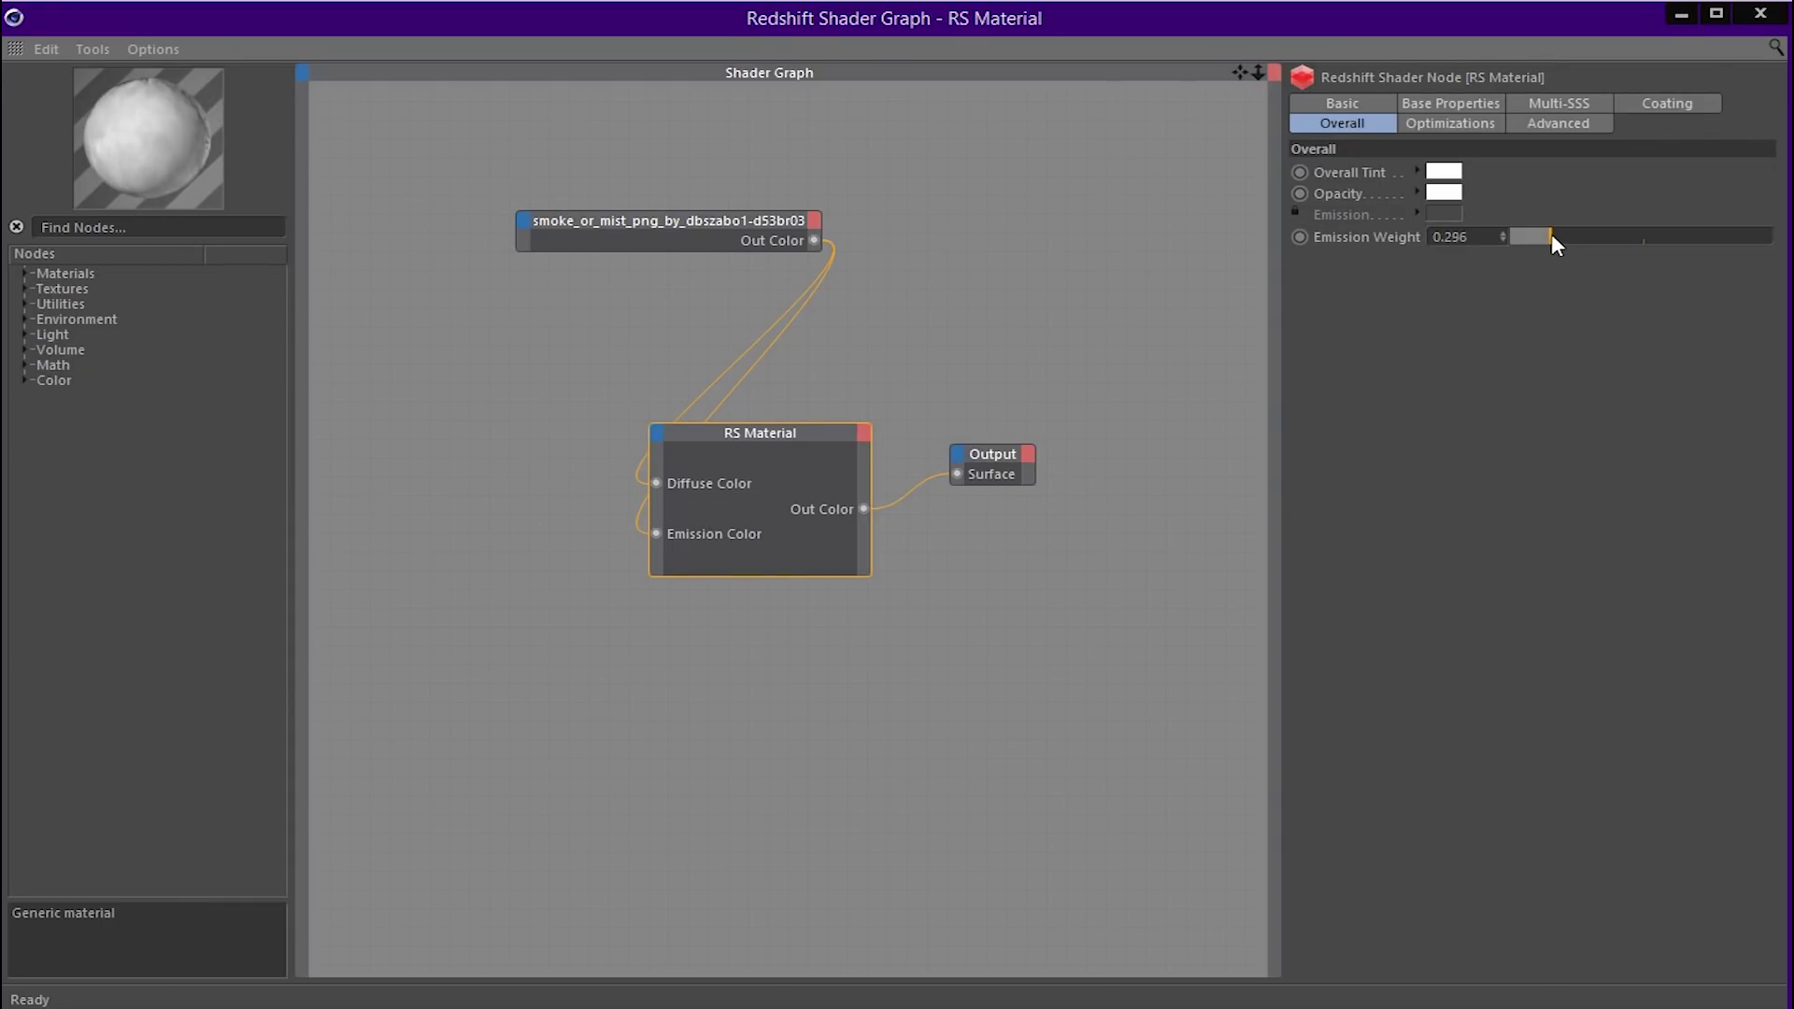
Add a Color Splitter fed by the smoke texture, connecting Out A to Opacity Color
{"action": "type", "text": "C"}
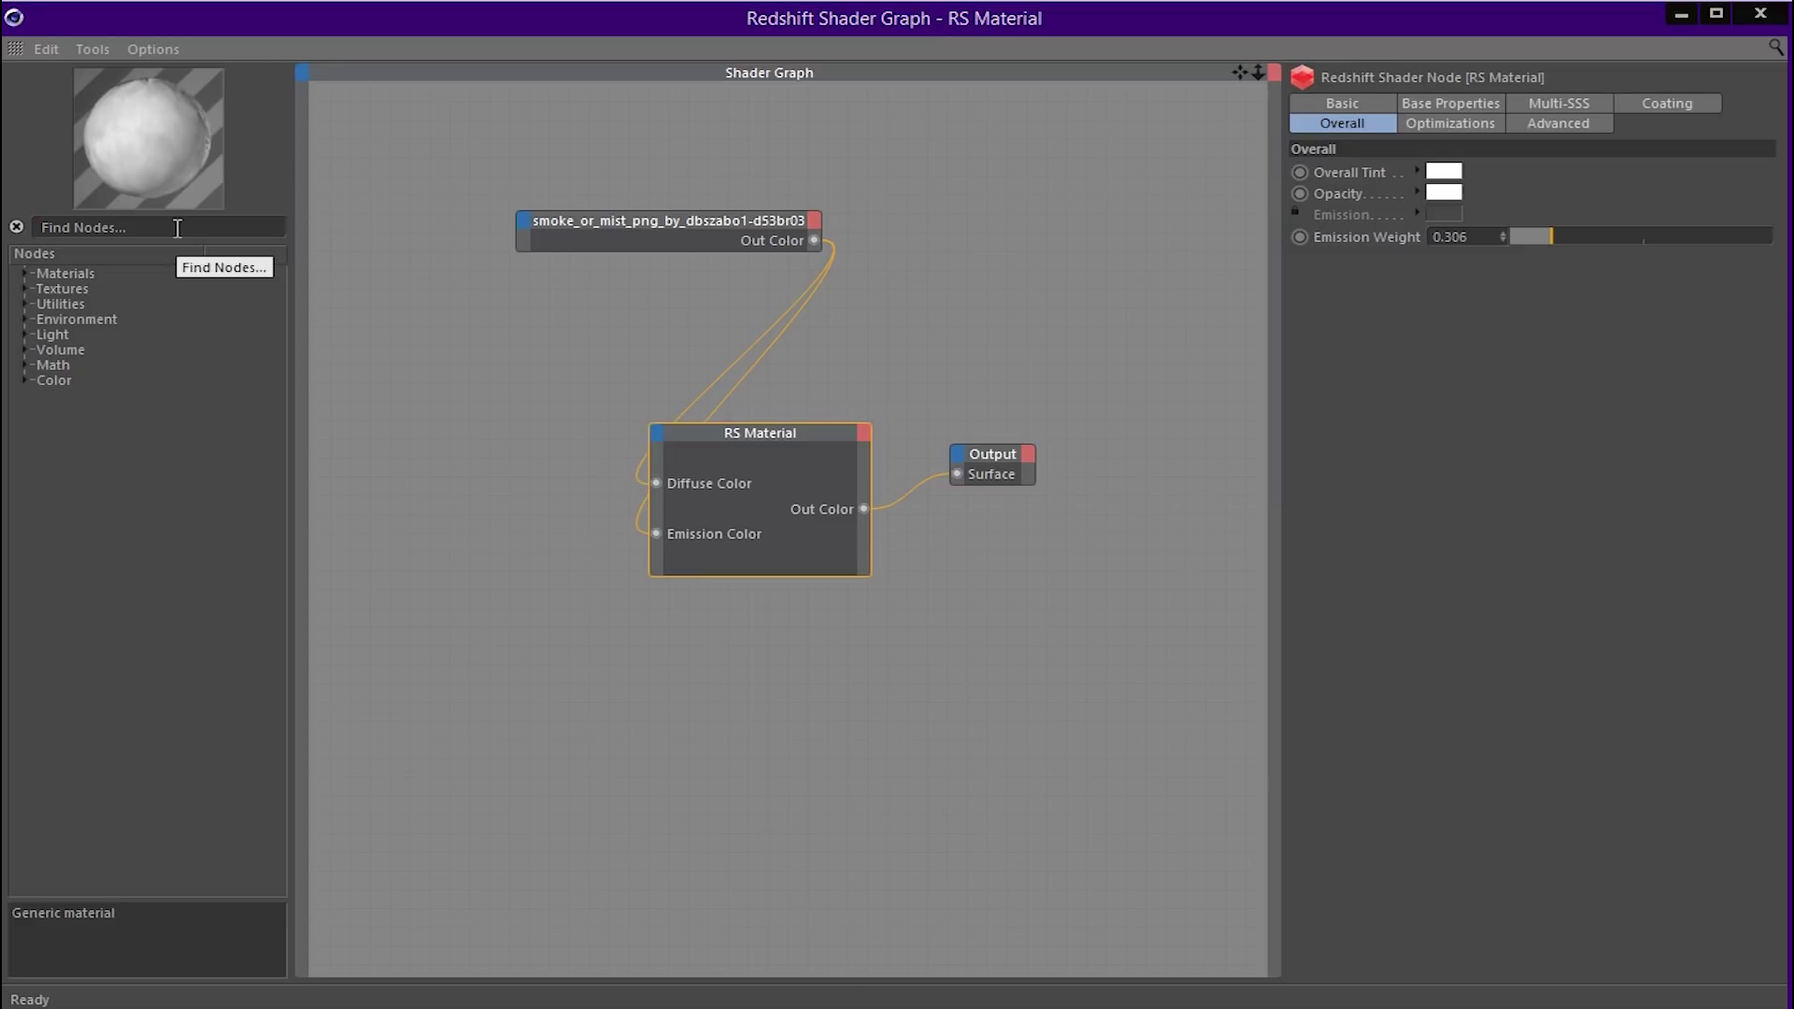
{"action": "type", "text": "l"}
{"action": "key", "text": "BackSpace"}
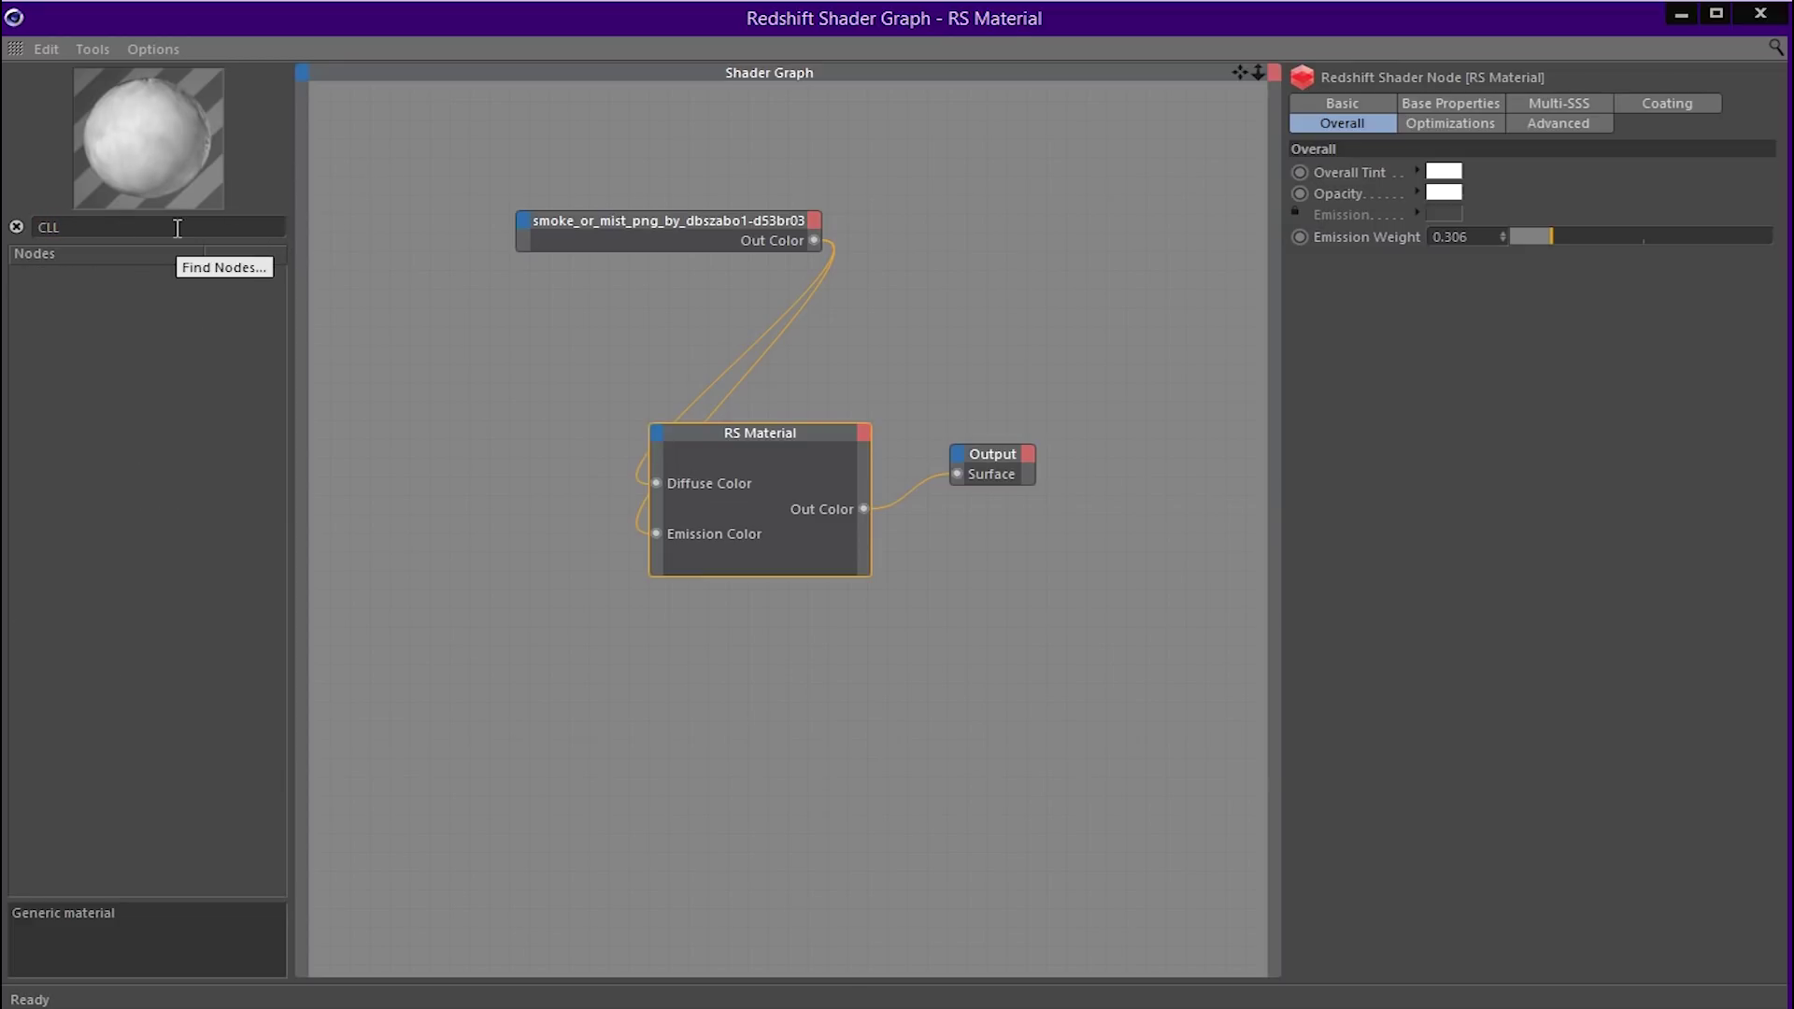
{"action": "type", "text": "OLO"}
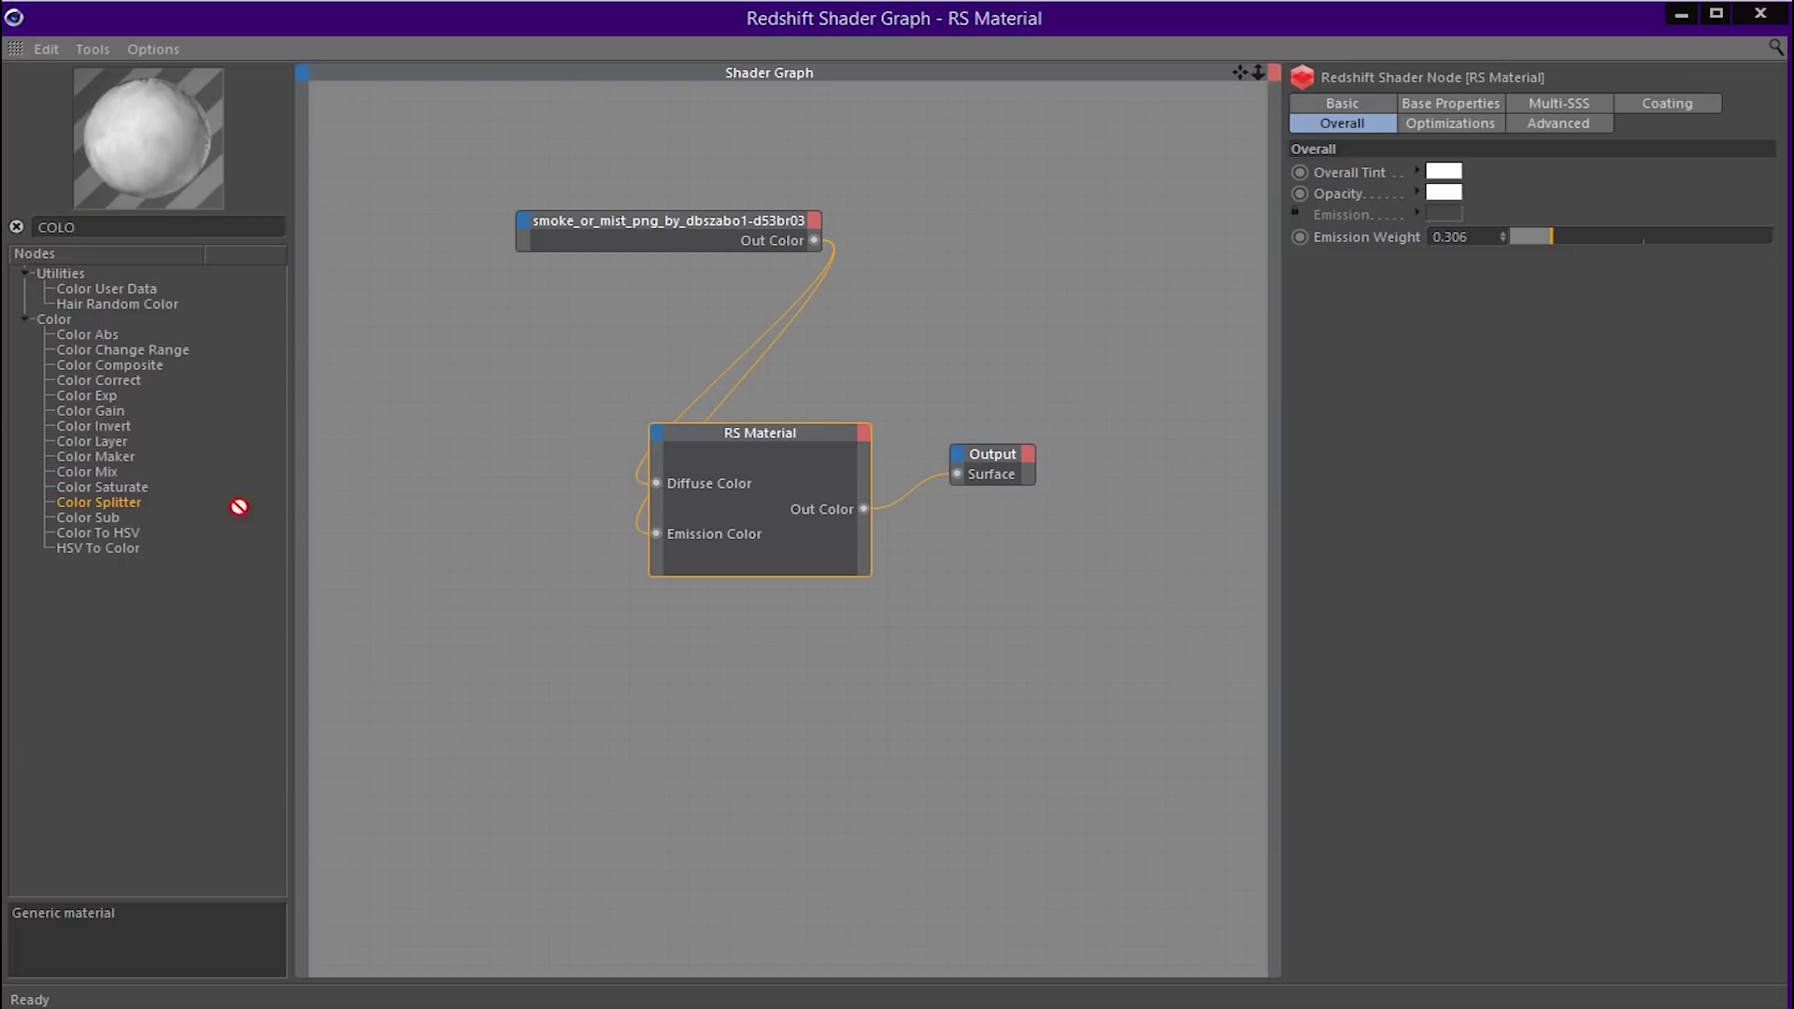
{"action": "left_click_drag", "start_coordinate": [240, 507], "coordinate": [487, 594]}
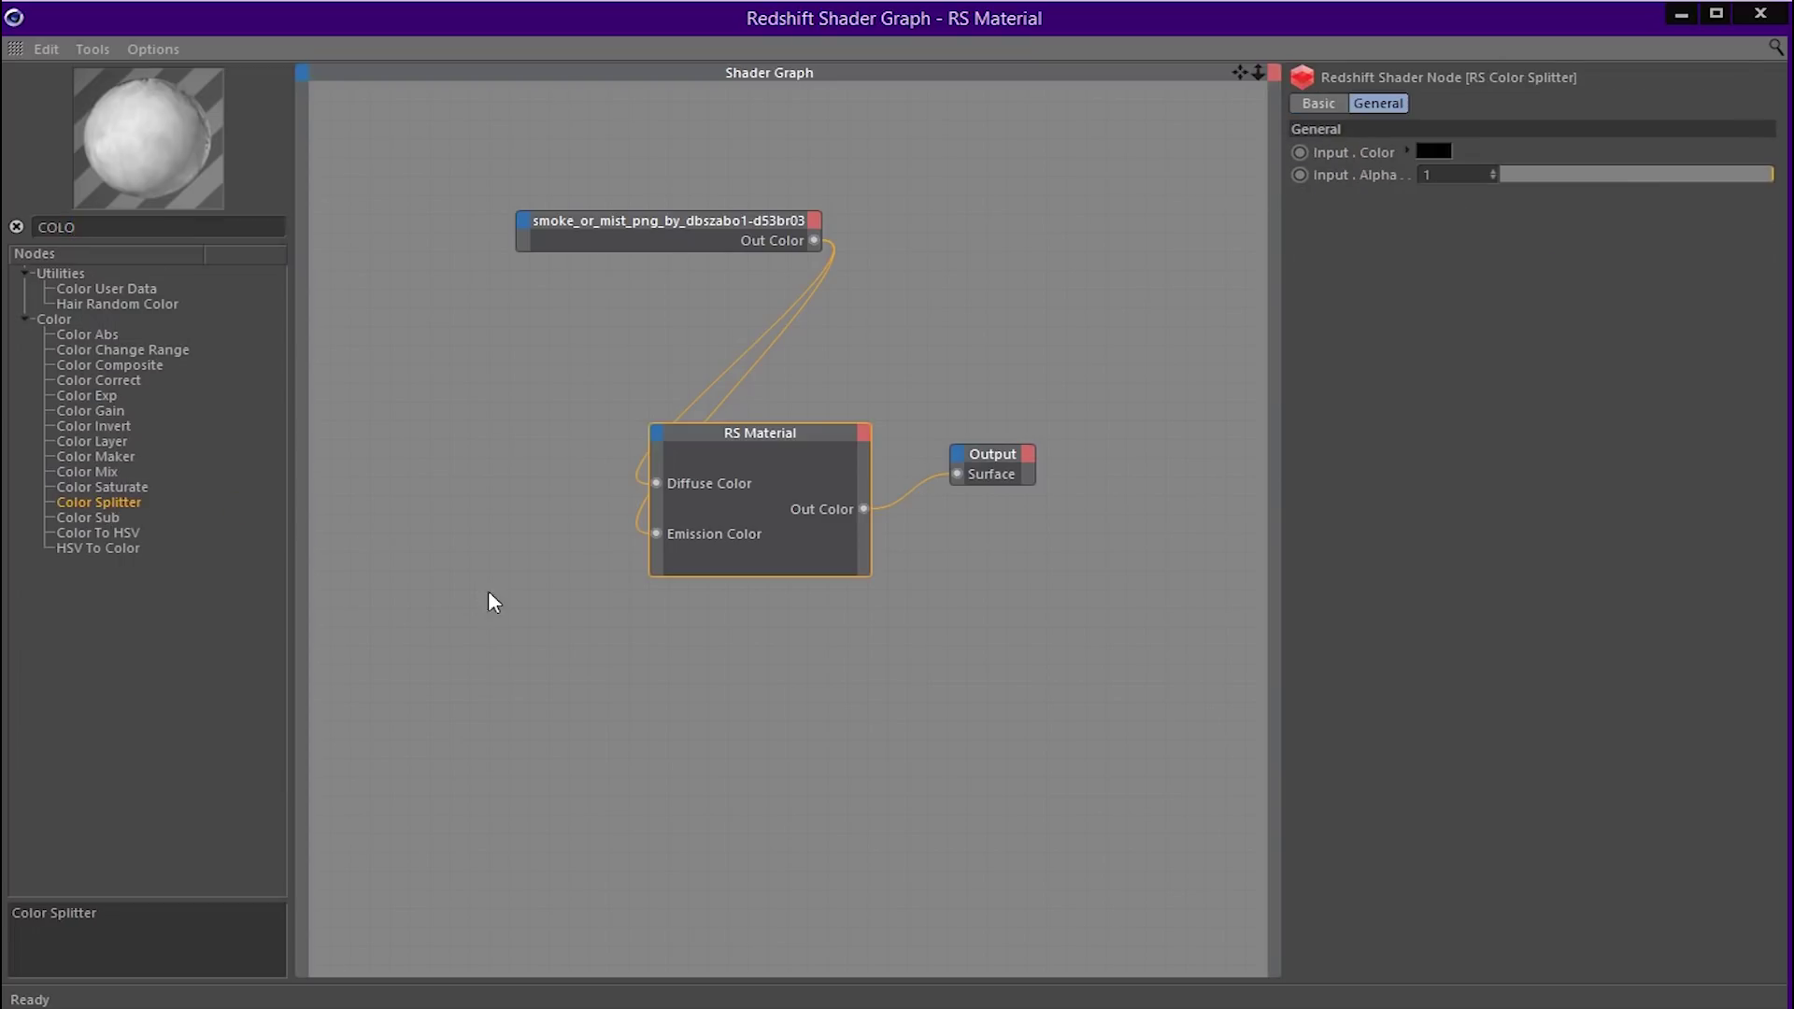
{"action": "left_click_drag", "start_coordinate": [815, 242], "coordinate": [428, 604]}
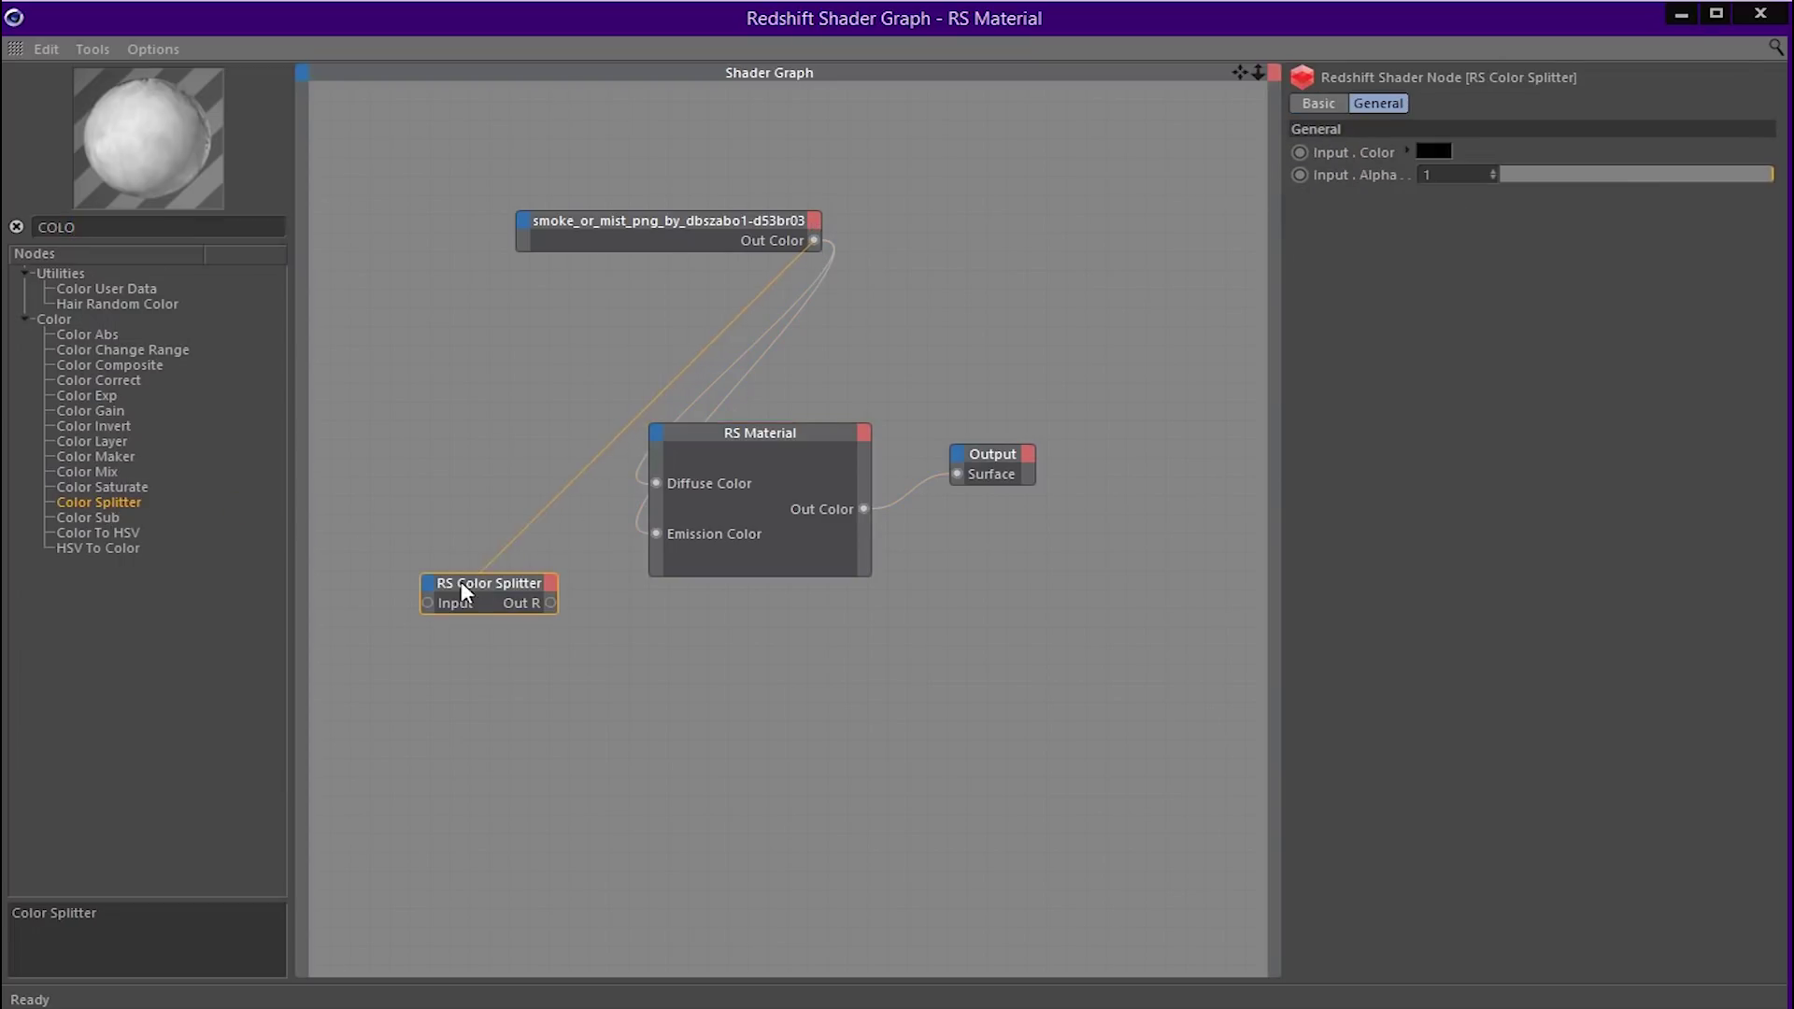
{"action": "left_click", "coordinate": [551, 585]}
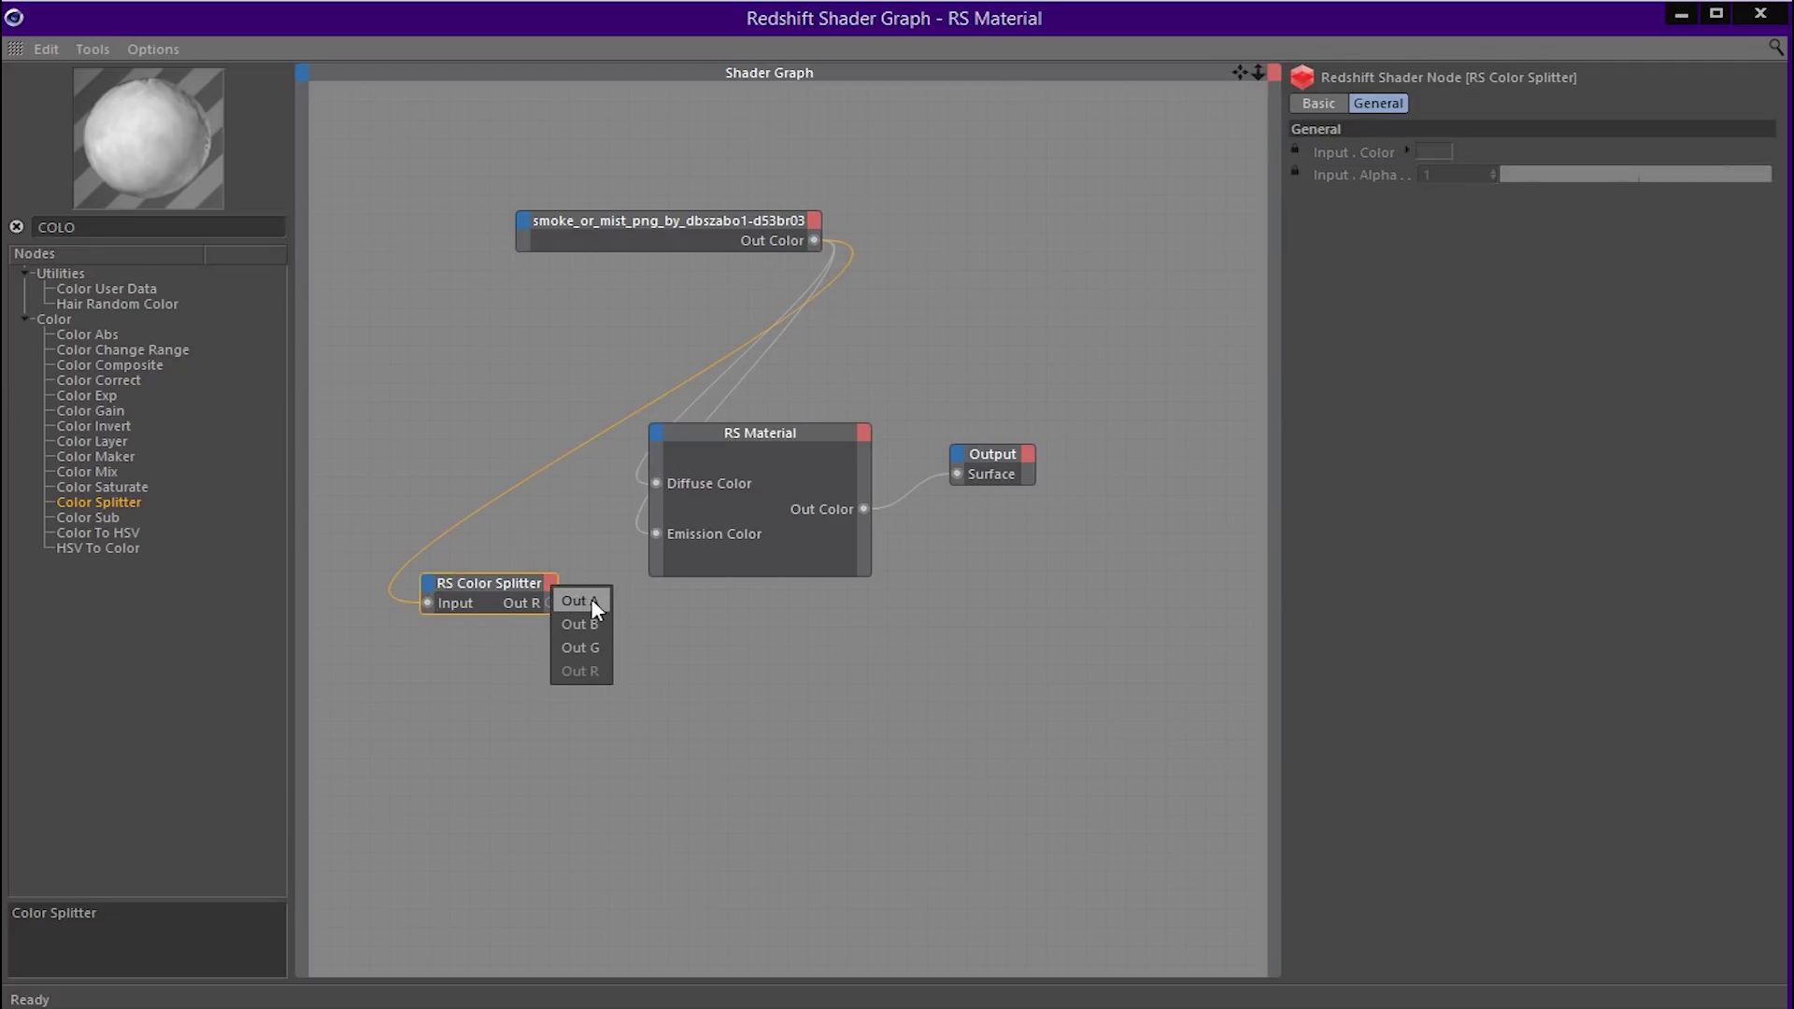
{"action": "left_click", "coordinate": [592, 601]}
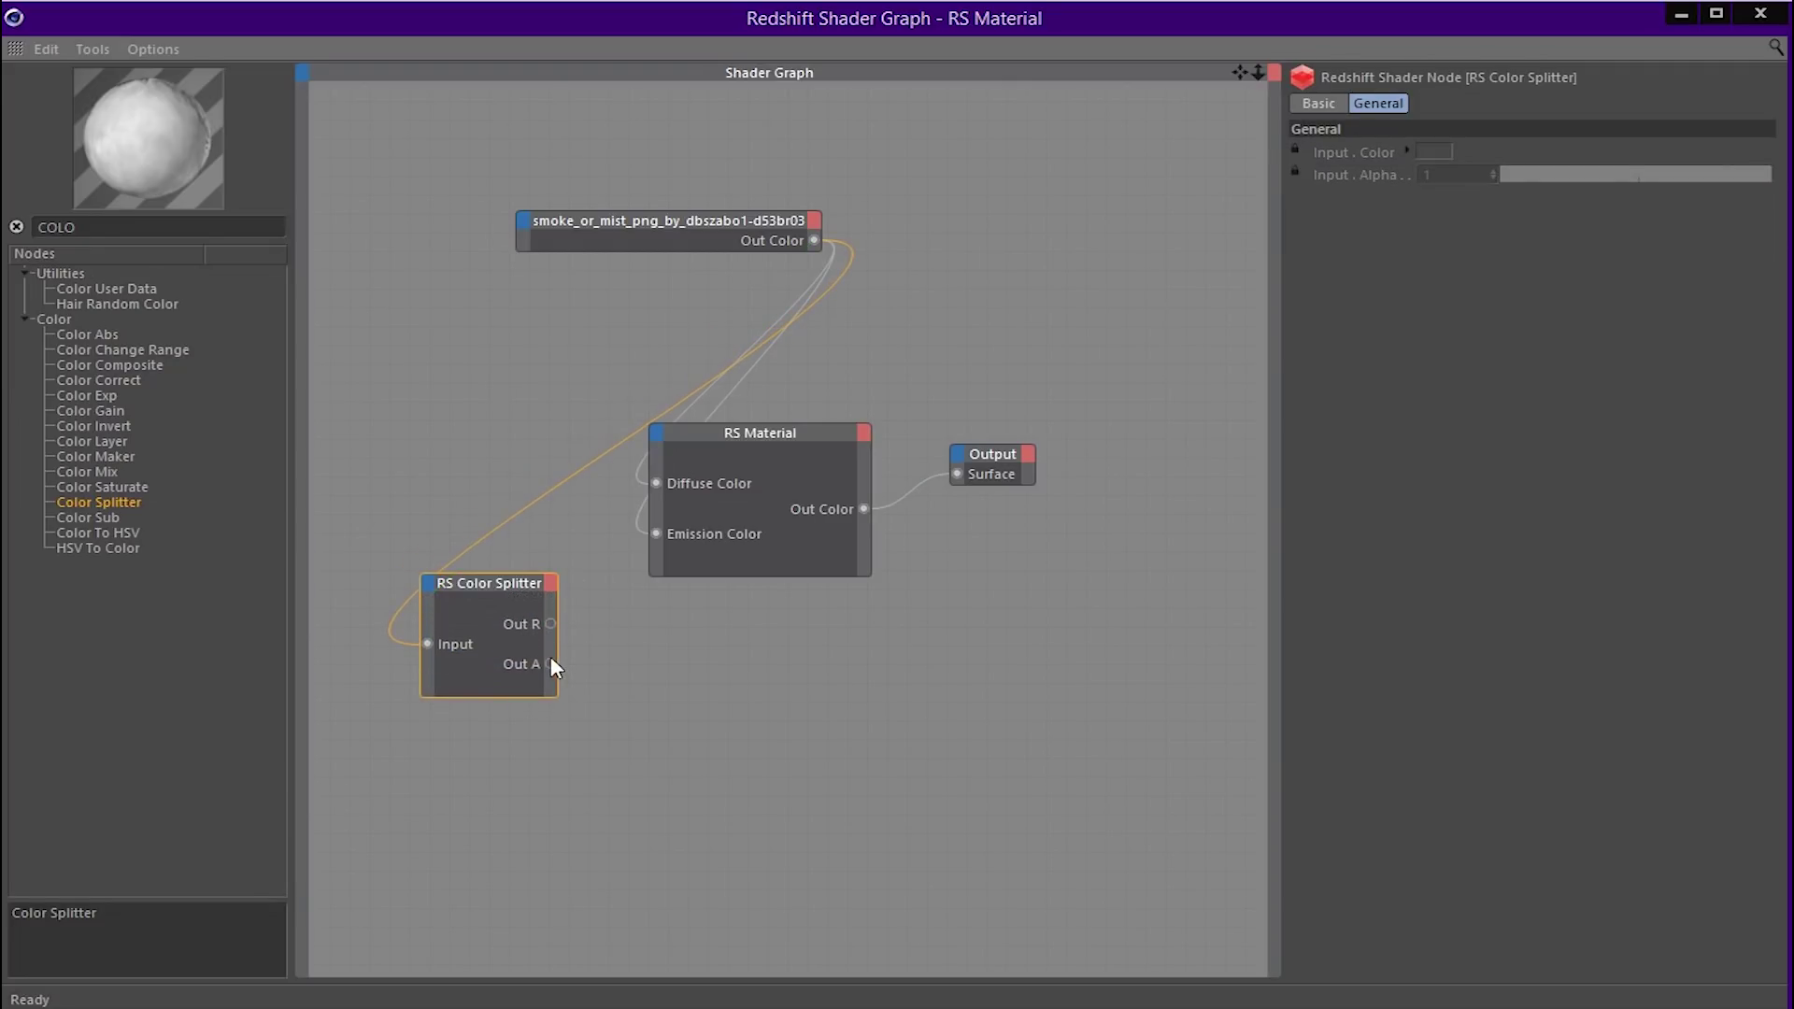
{"action": "left_click_drag", "start_coordinate": [658, 448], "coordinate": [662, 429]}
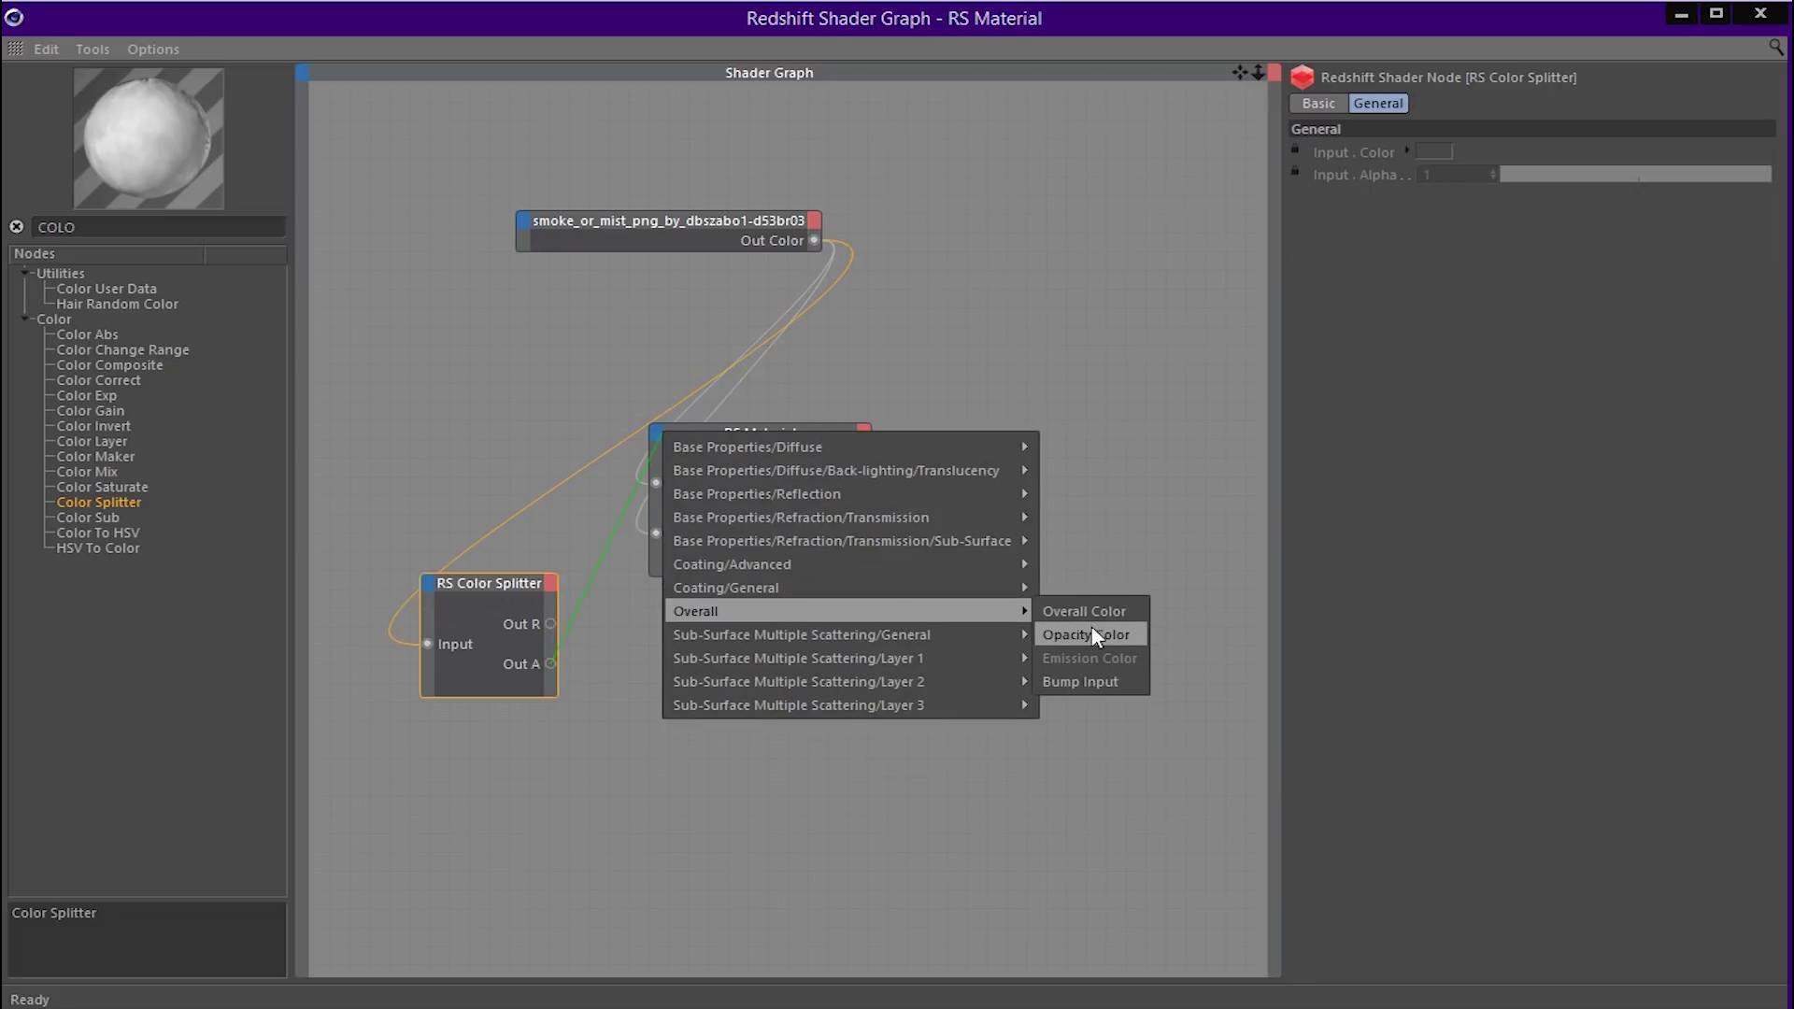
{"action": "left_click", "coordinate": [1093, 636]}
{"action": "left_click", "coordinate": [824, 604]}
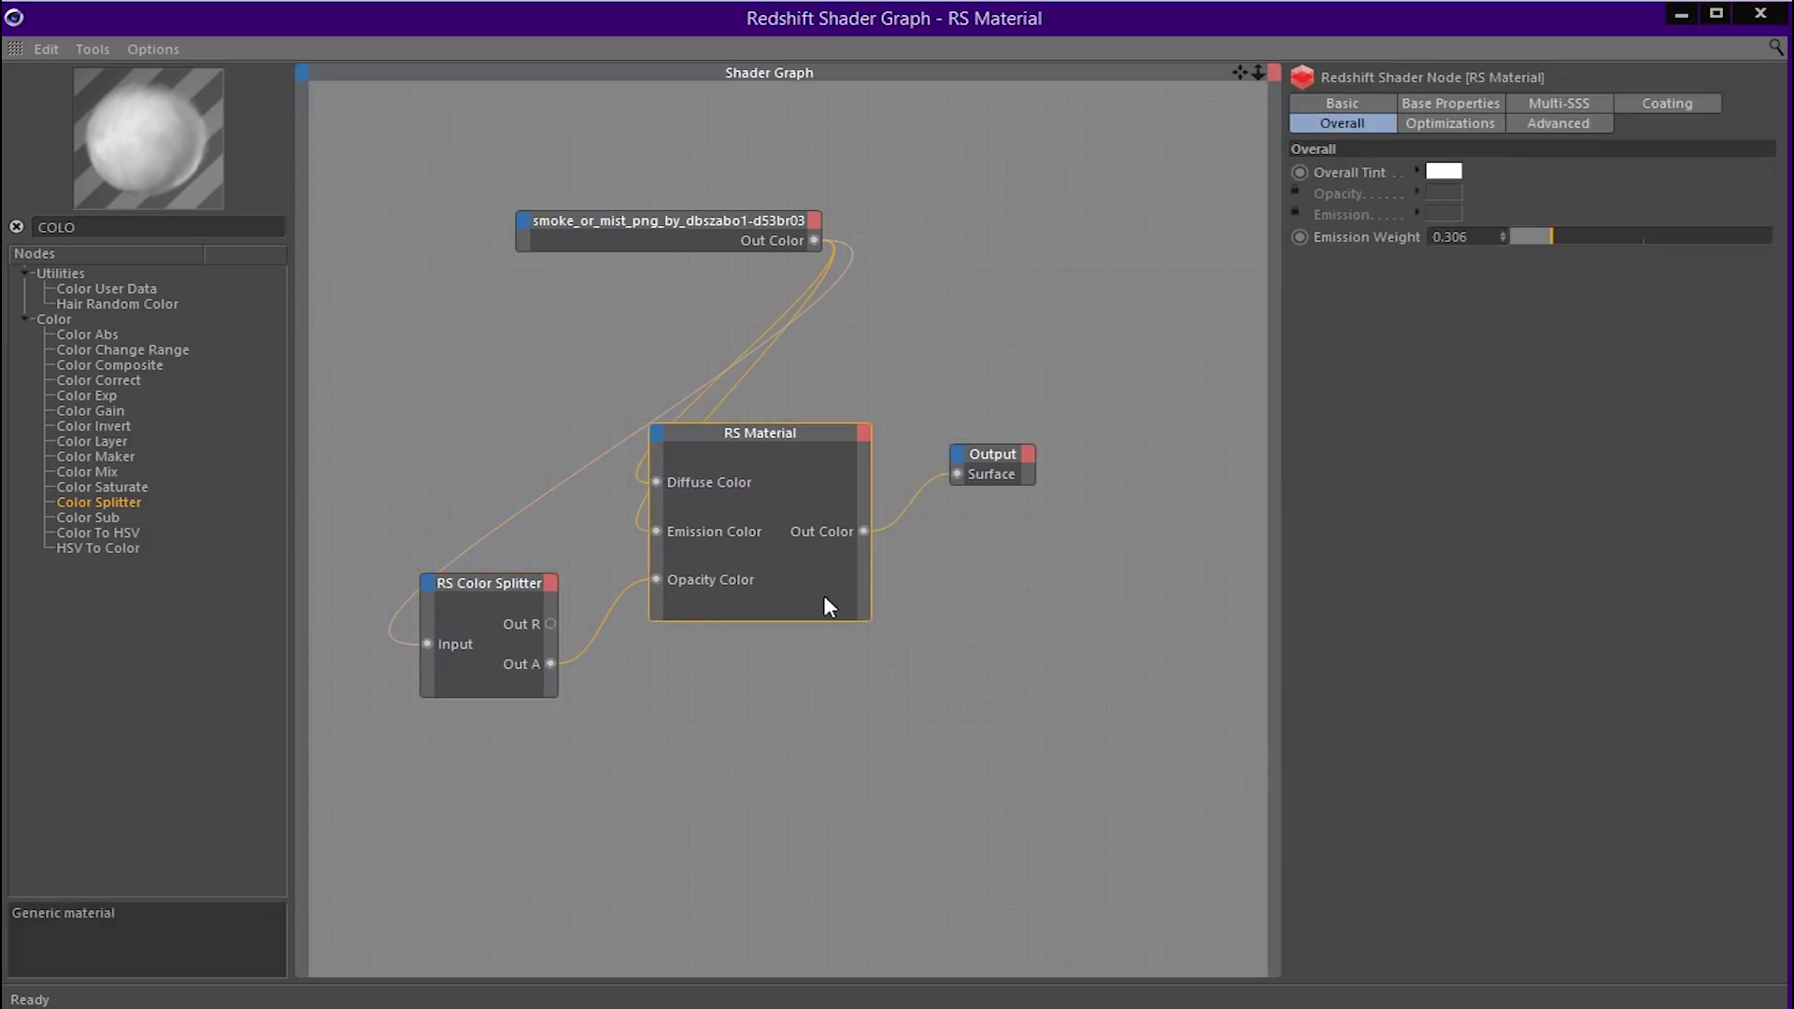
{"action": "left_click_drag", "start_coordinate": [718, 242], "coordinate": [553, 231]}
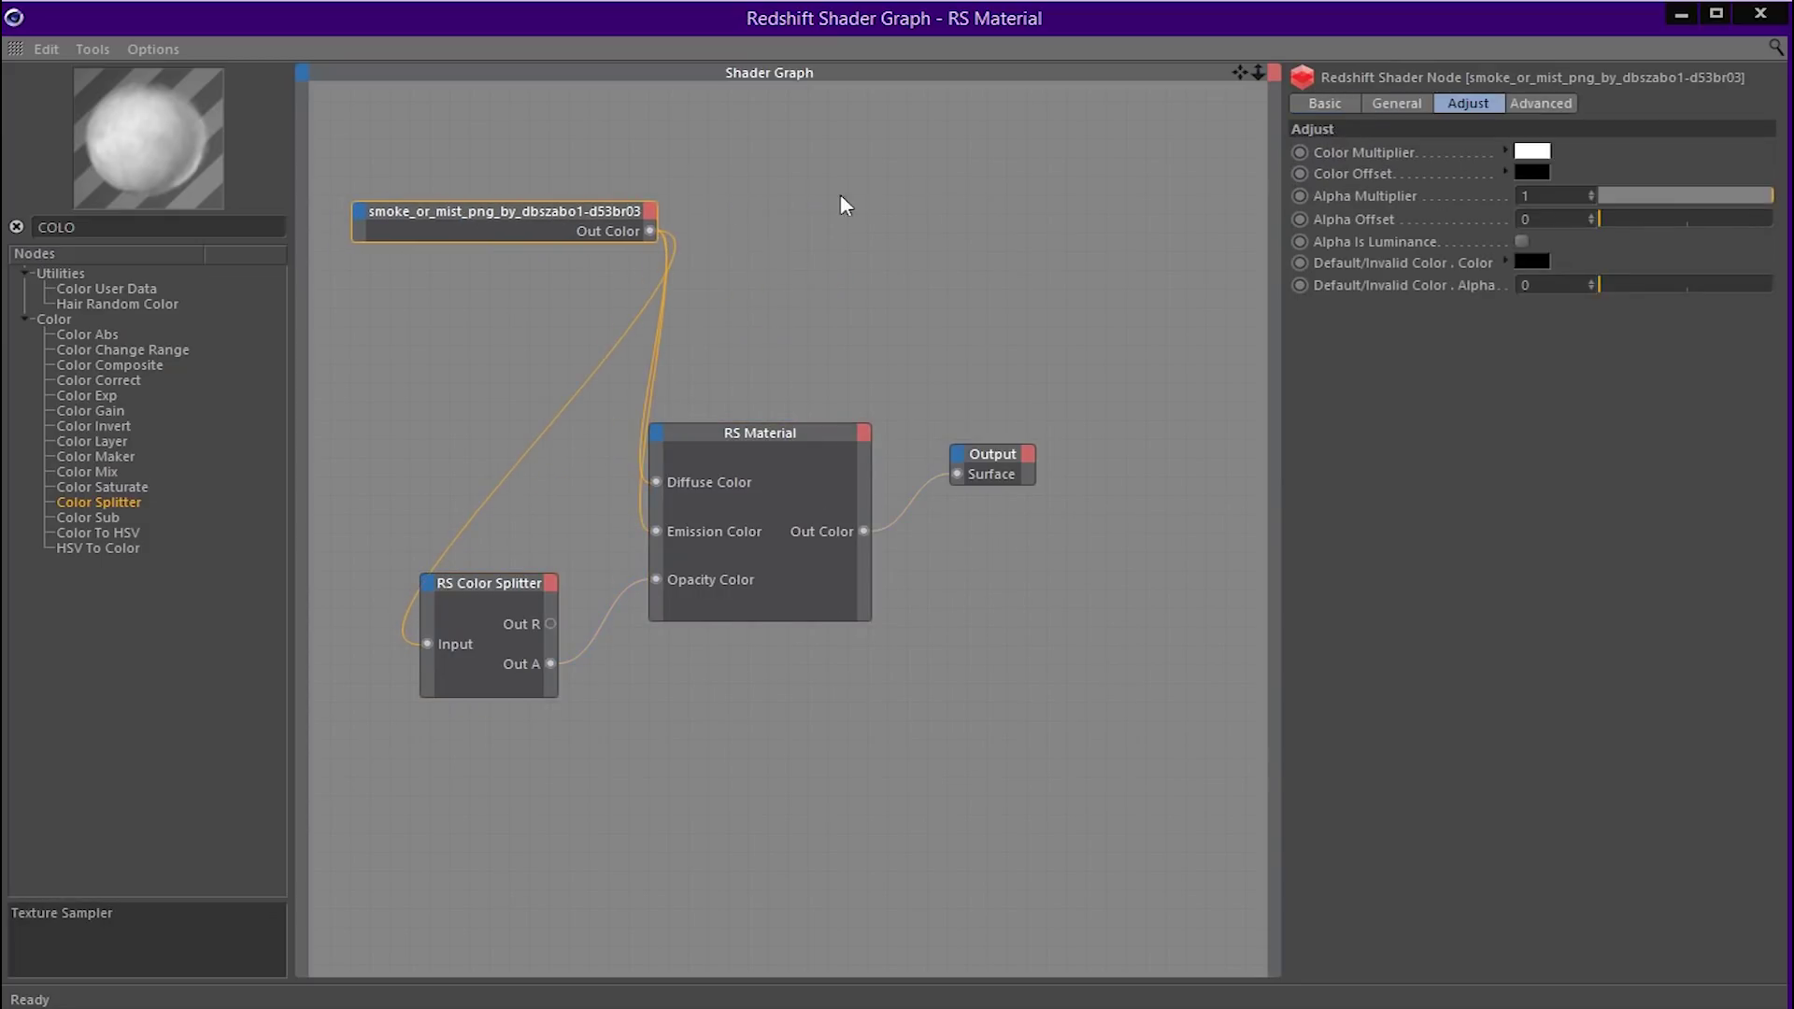
{"action": "left_click", "coordinate": [1762, 18]}
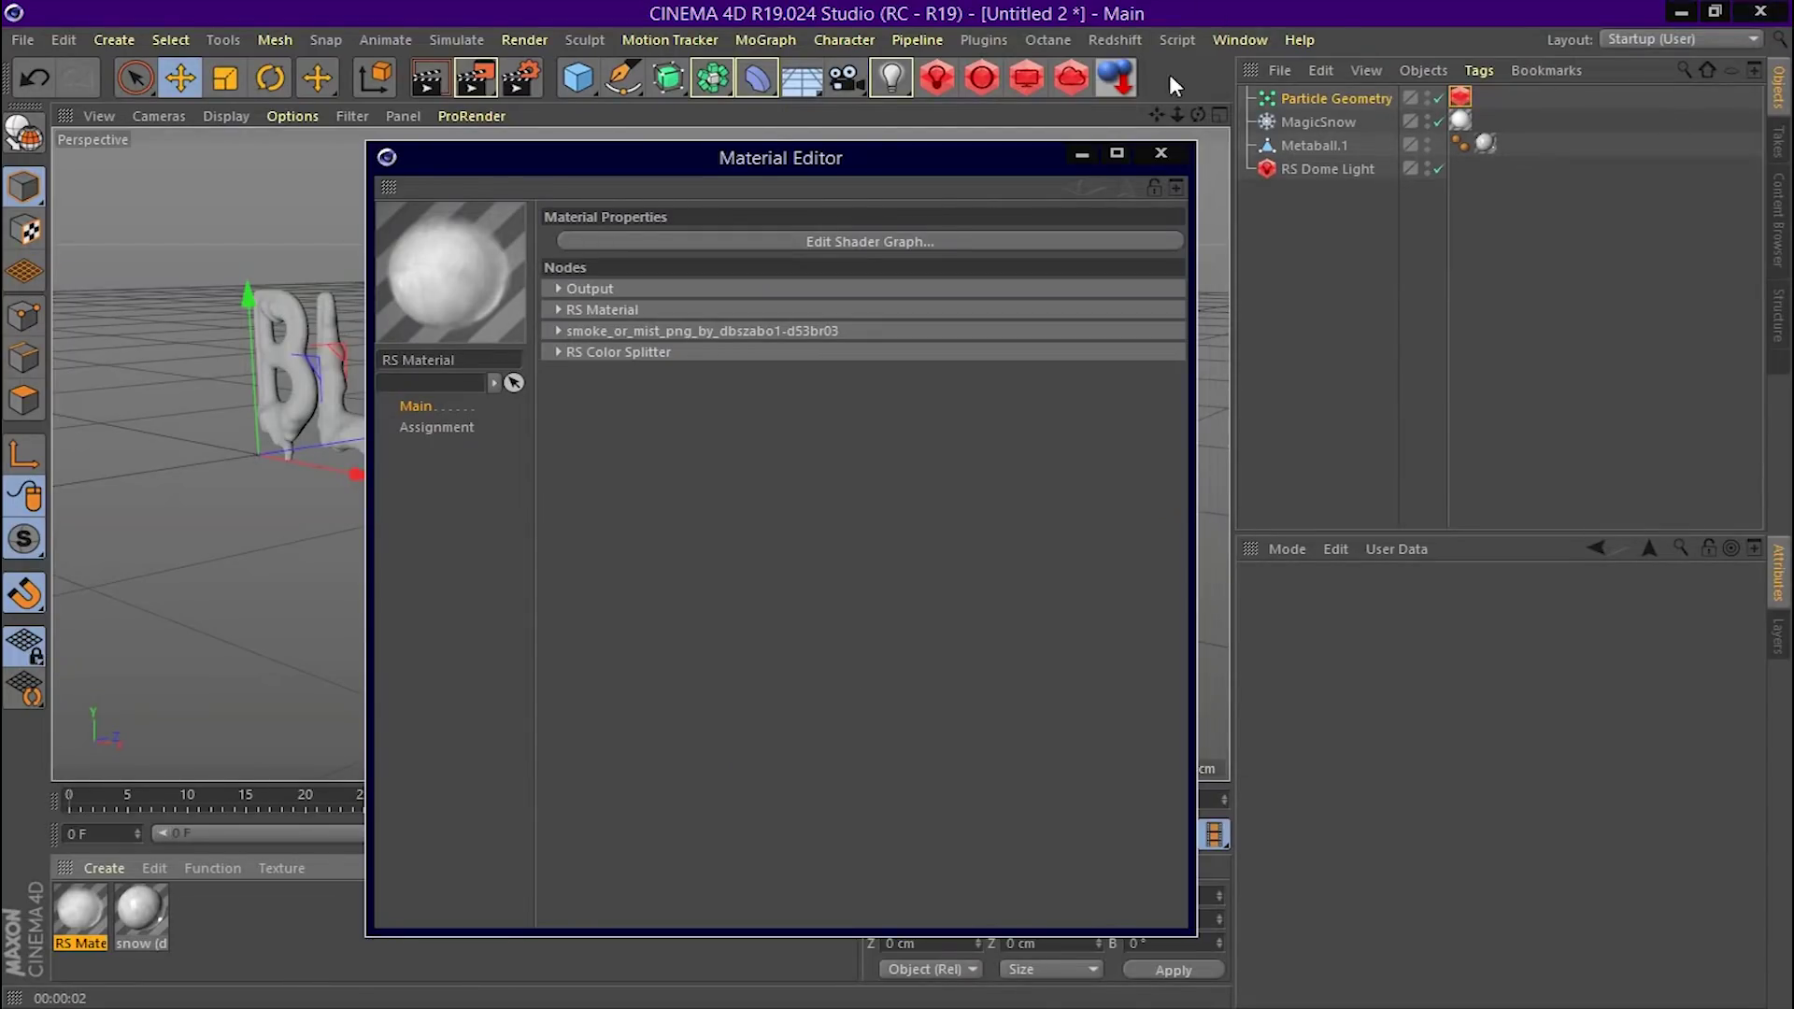
Apply the RS Material to Particle Geometry and preview it in Render View
{"action": "left_click", "coordinate": [1189, 148]}
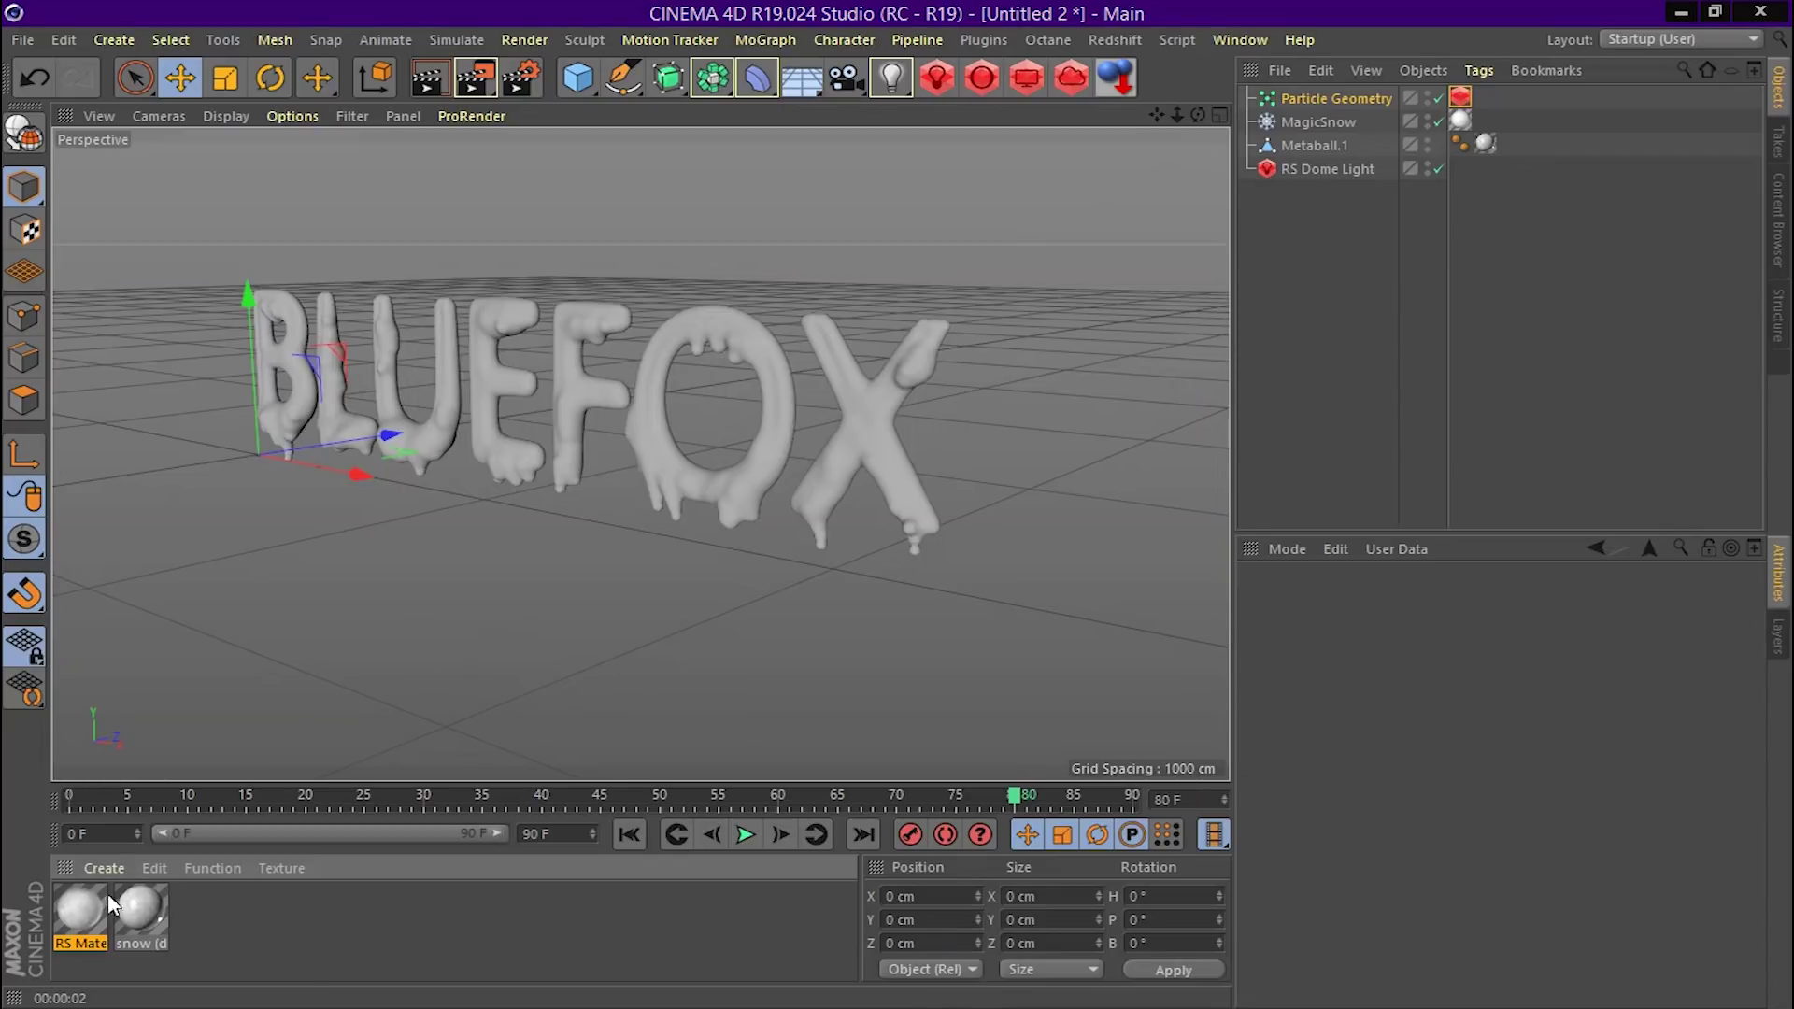
{"action": "left_click_drag", "start_coordinate": [479, 808], "coordinate": [1325, 98]}
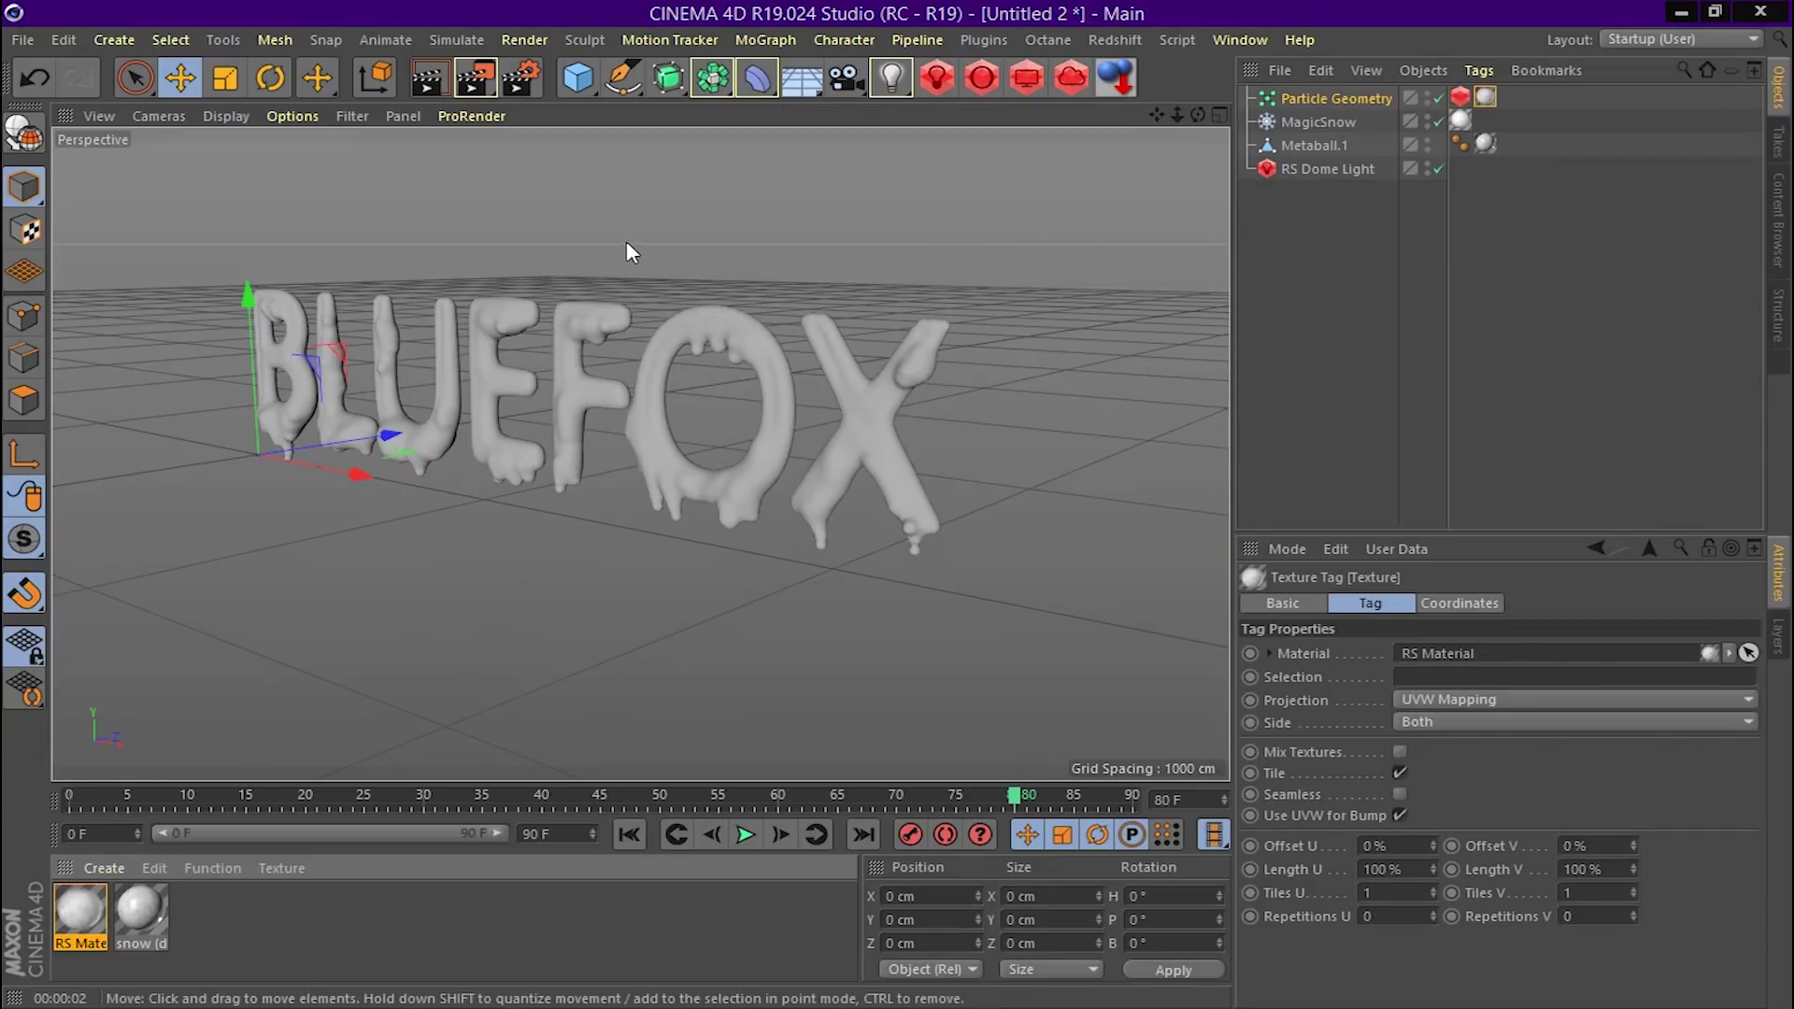
{"action": "left_click", "coordinate": [429, 82]}
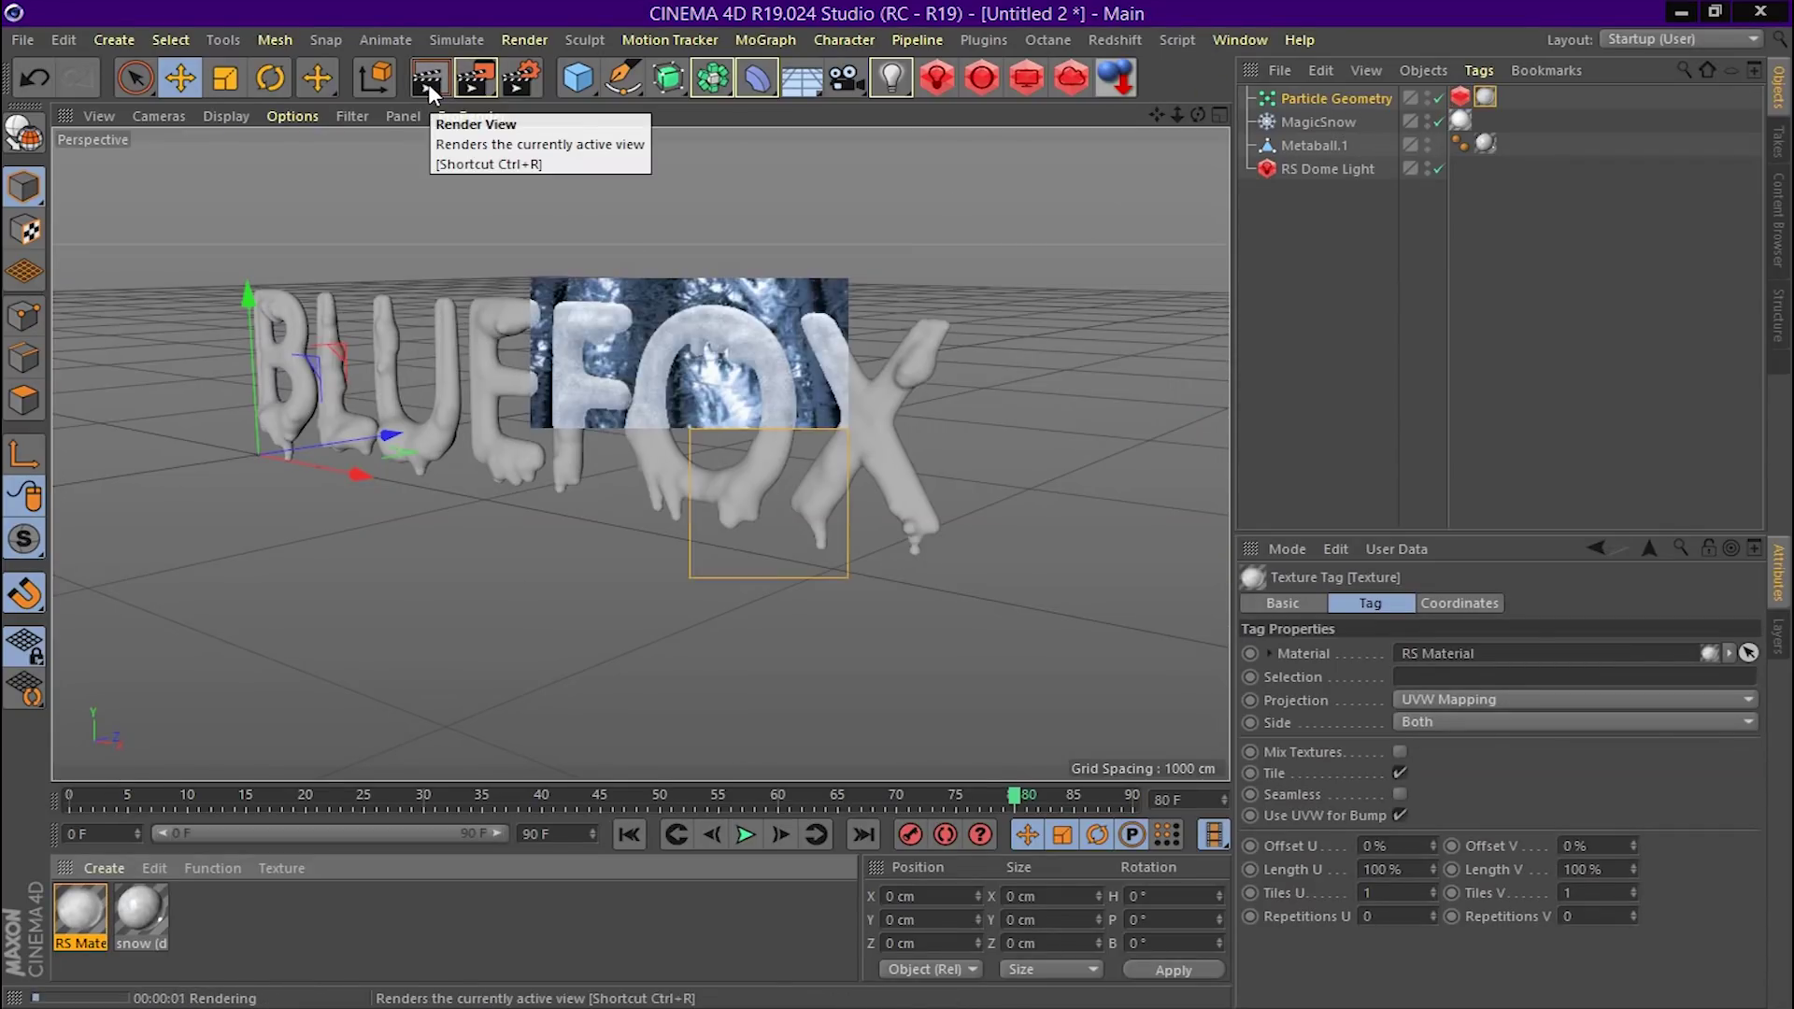
Play the snowfall, stop at frame 87 and render the viewport again
{"action": "left_click", "coordinate": [635, 682]}
{"action": "left_click", "coordinate": [629, 835]}
{"action": "left_click", "coordinate": [746, 835]}
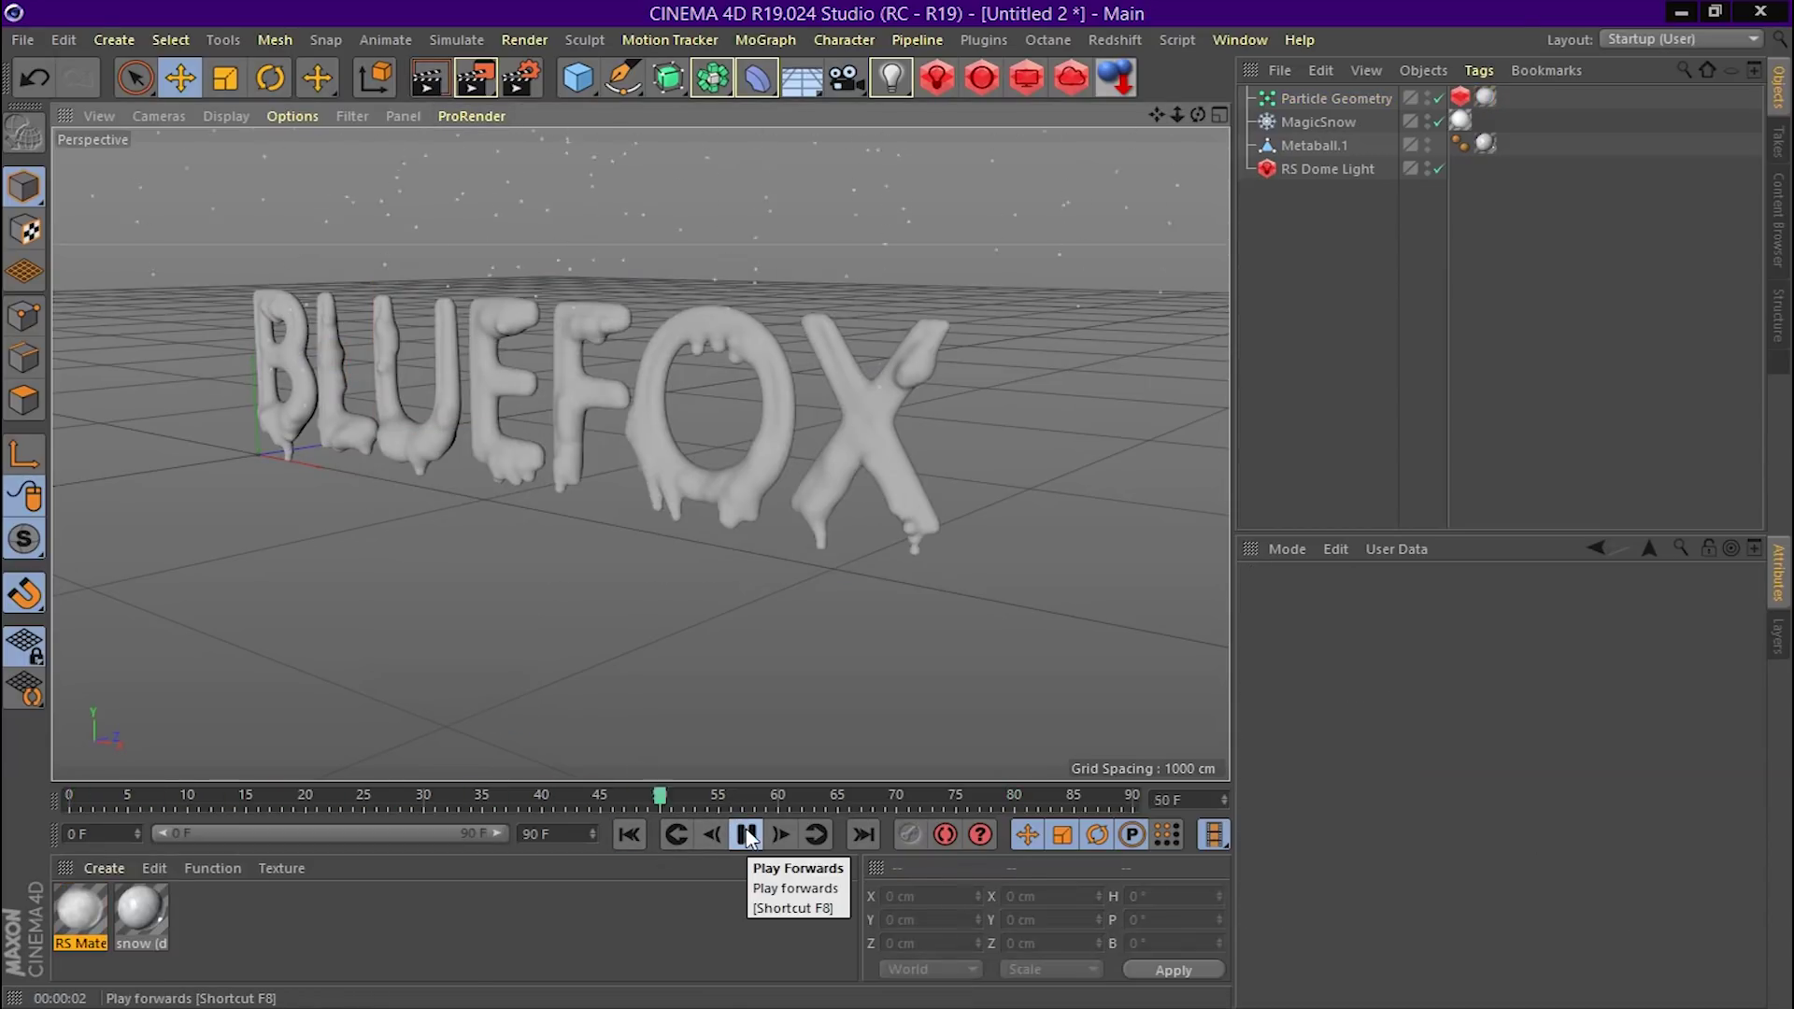
{"action": "left_click", "coordinate": [746, 835]}
{"action": "left_click", "coordinate": [428, 86]}
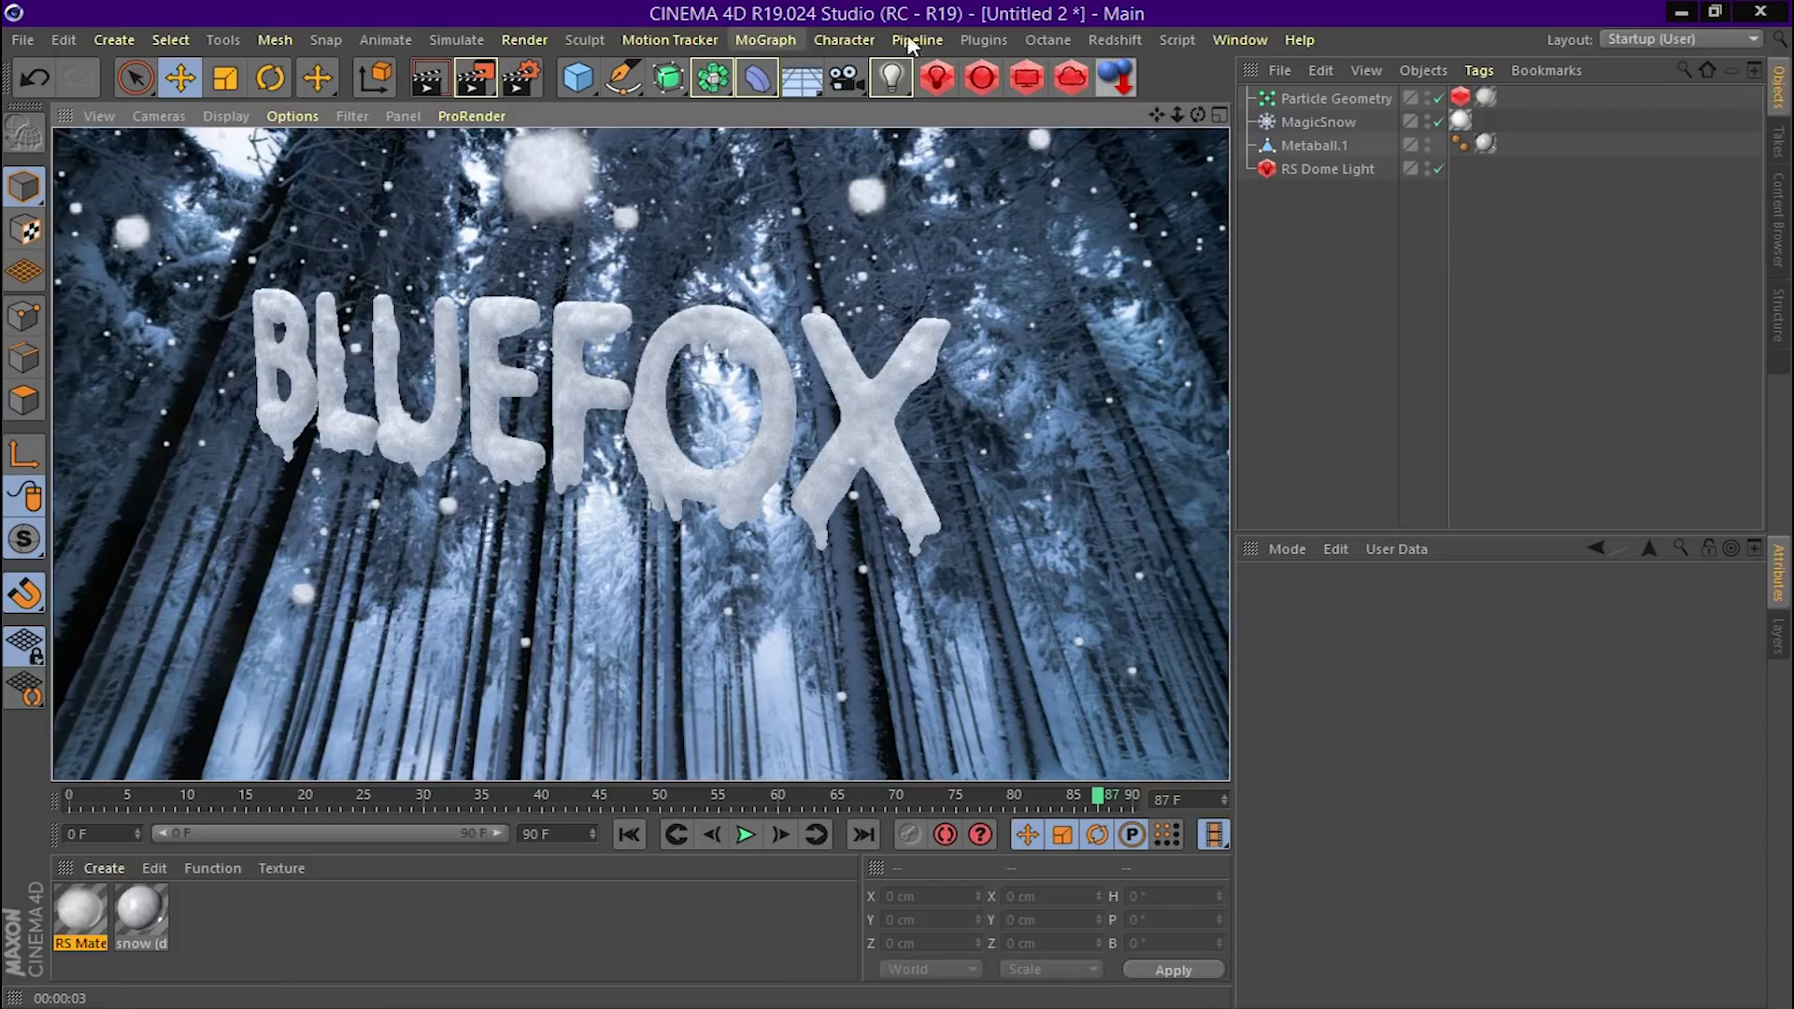
{"action": "left_click", "coordinate": [1062, 277]}
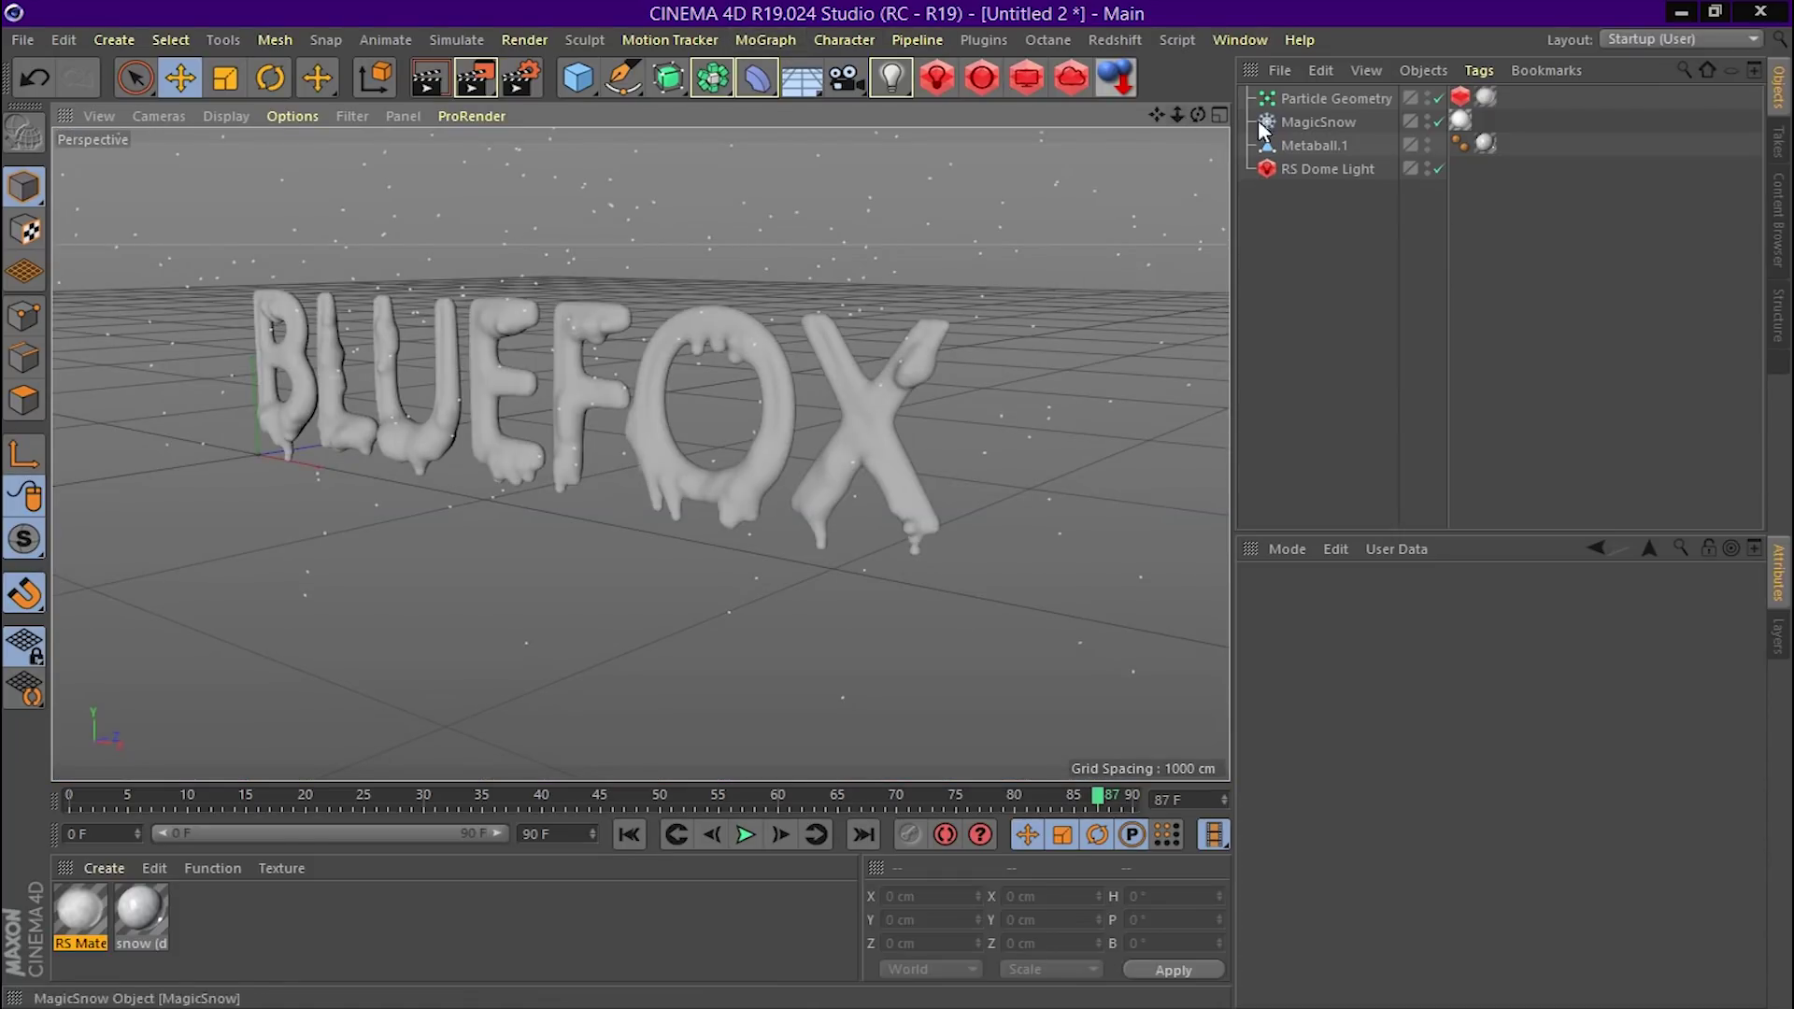
Set the MagicSnow Birthrate to 40 and play the denser snowfall to frame 83
{"action": "left_click", "coordinate": [1331, 124]}
{"action": "double_click", "coordinate": [1388, 770]}
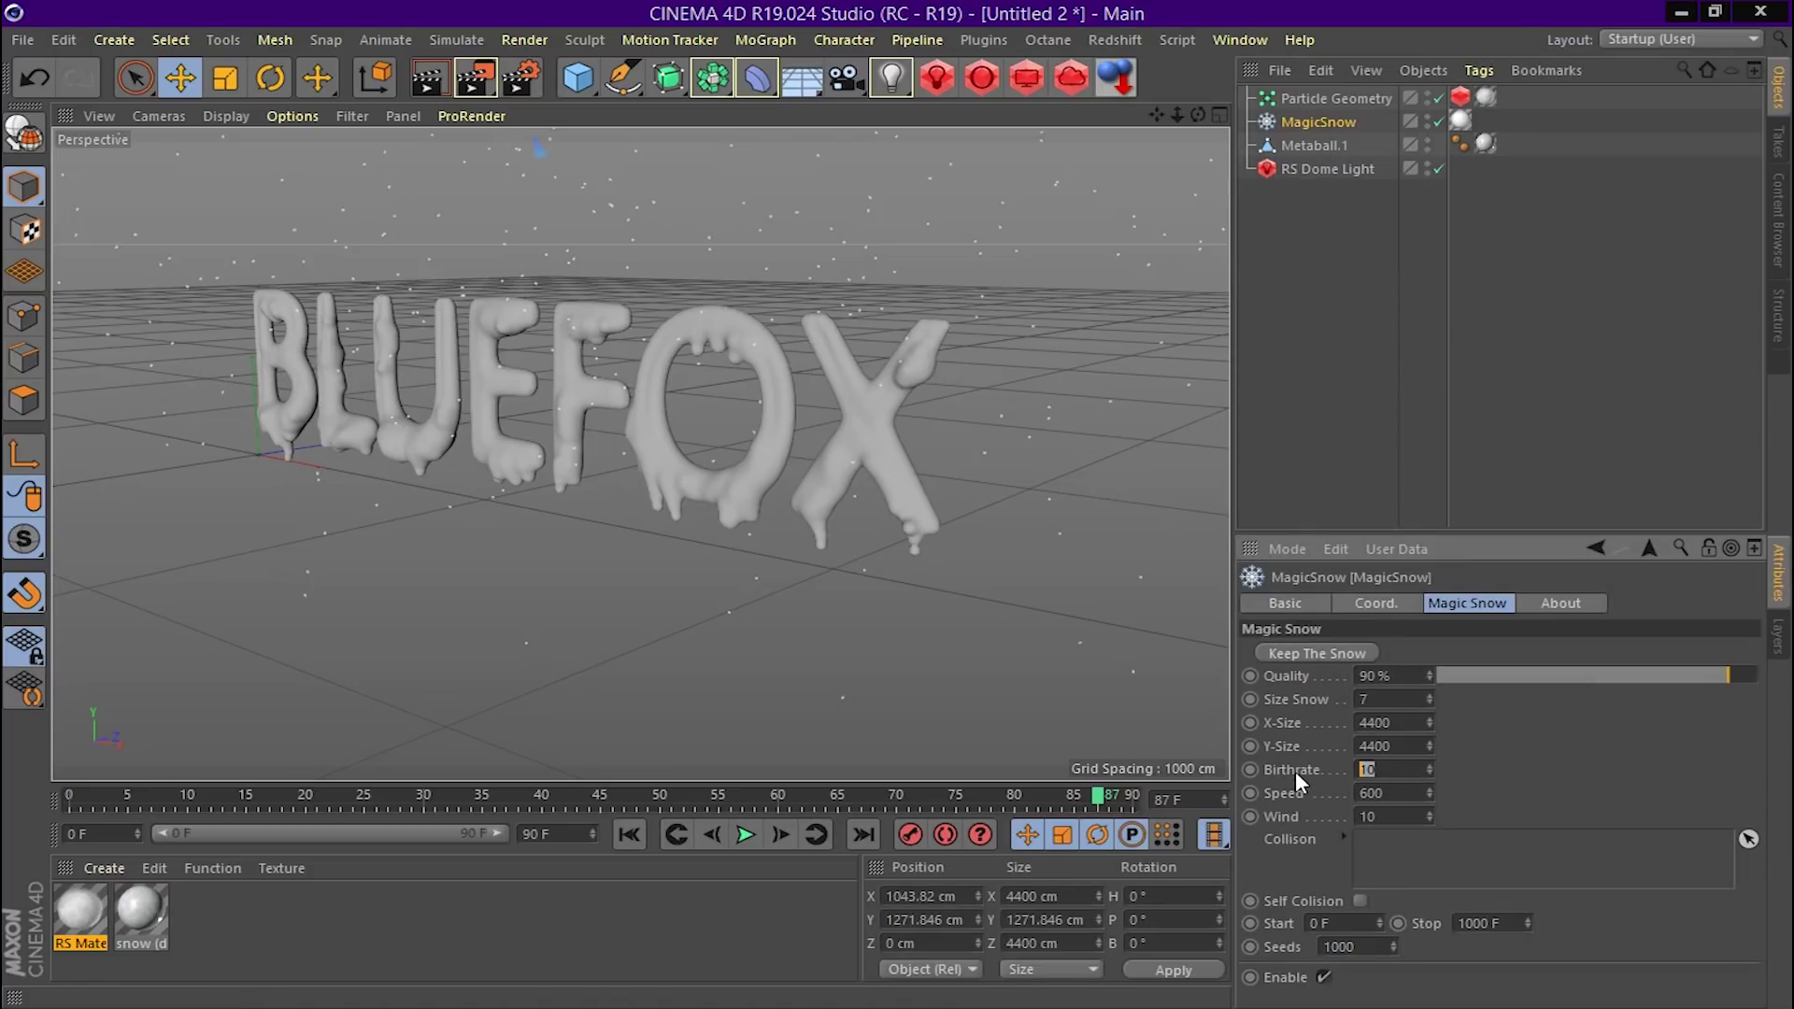
{"action": "type", "text": "40"}
{"action": "key", "text": "Return"}
{"action": "left_click", "coordinate": [629, 834]}
{"action": "left_click", "coordinate": [738, 836]}
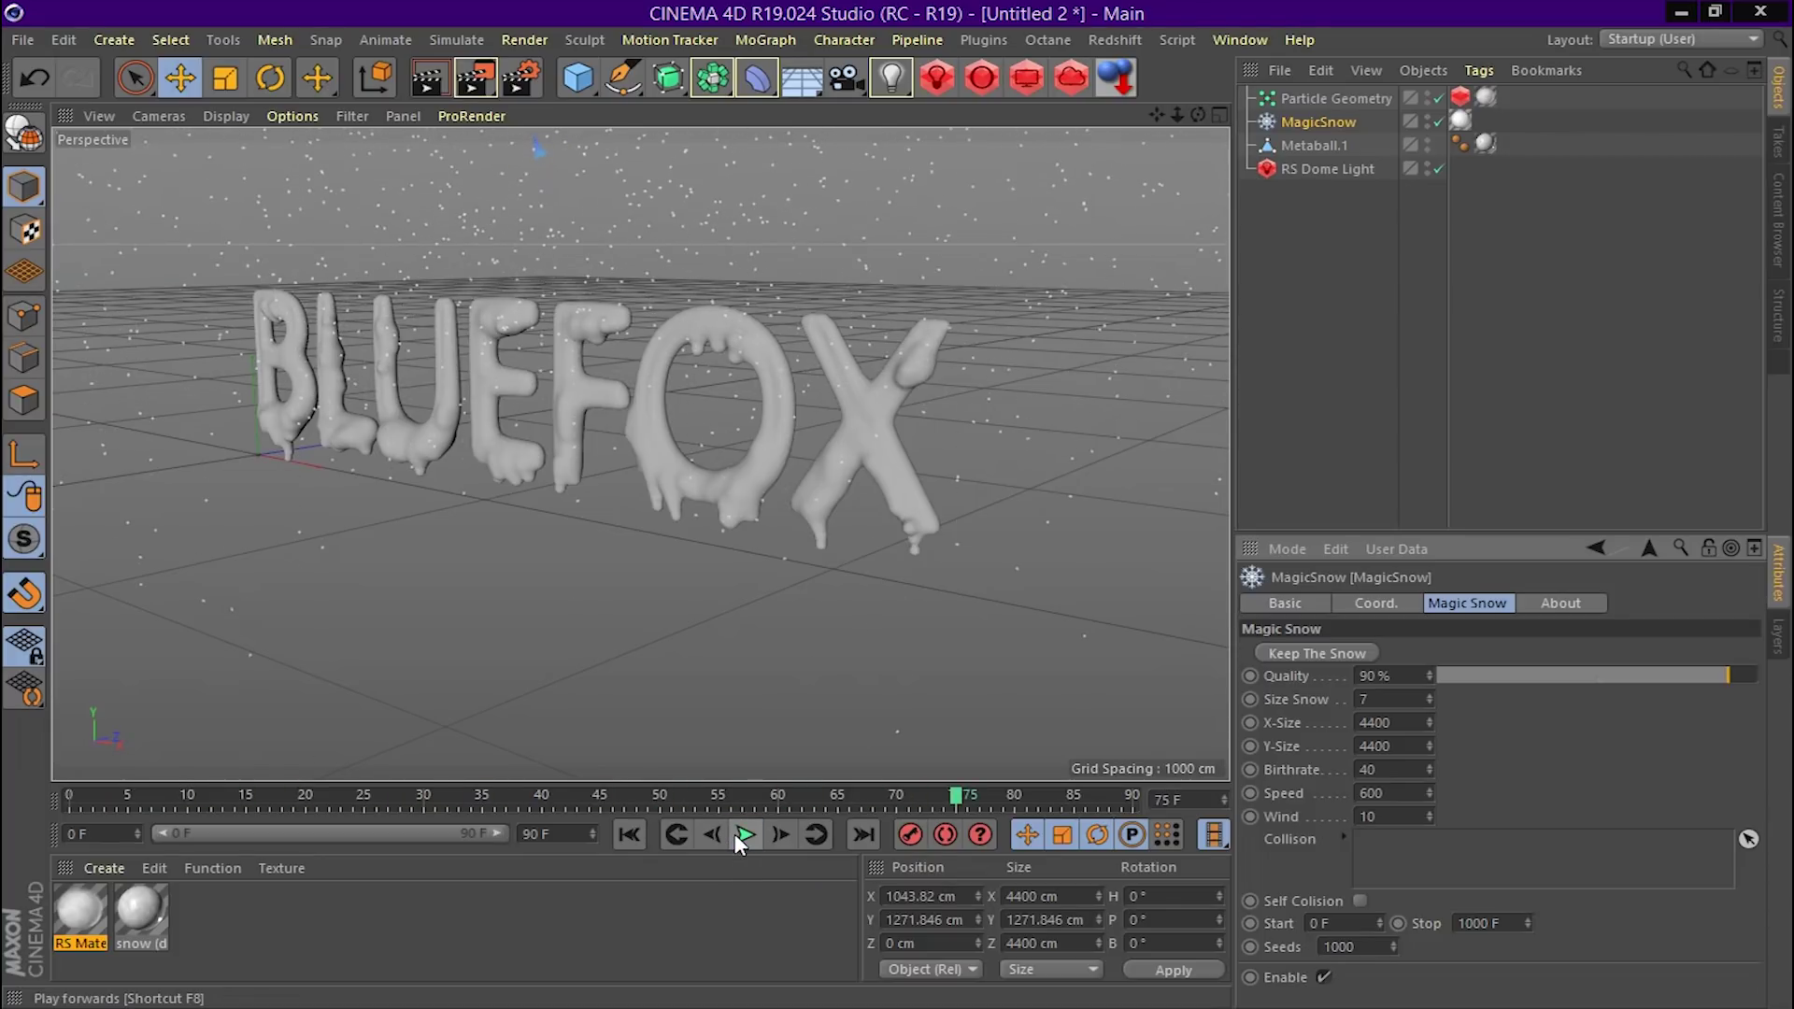
{"action": "left_click", "coordinate": [743, 836]}
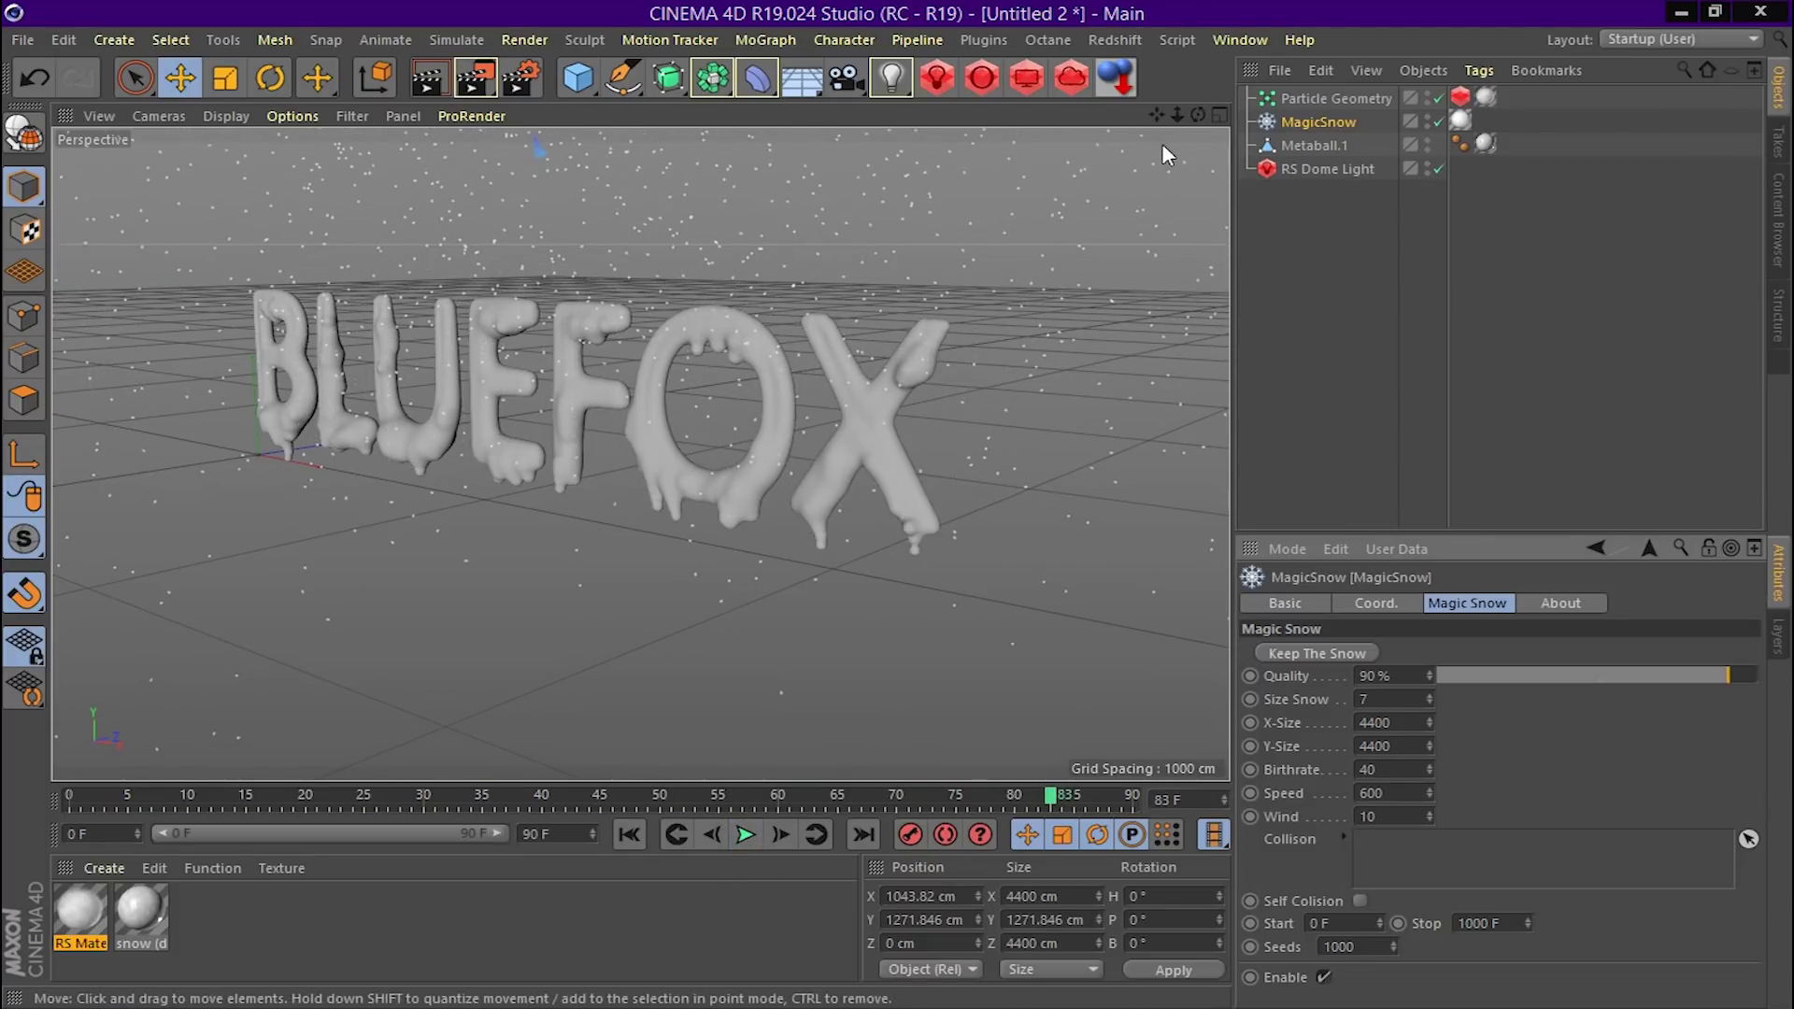
Orbit and pan to frame the BLUEFOX text, then render the viewport
{"action": "mouse_move", "coordinate": [1198, 113]}
{"action": "left_mouse_down"}
{"action": "mouse_move", "coordinate": [1122, 131]}
{"action": "mouse_move", "coordinate": [1156, 113]}
{"action": "left_mouse_up"}
{"action": "mouse_move", "coordinate": [641, 455]}
{"action": "left_mouse_down"}
{"action": "mouse_move", "coordinate": [1199, 113]}
{"action": "mouse_move", "coordinate": [1156, 129]}
{"action": "left_mouse_up"}
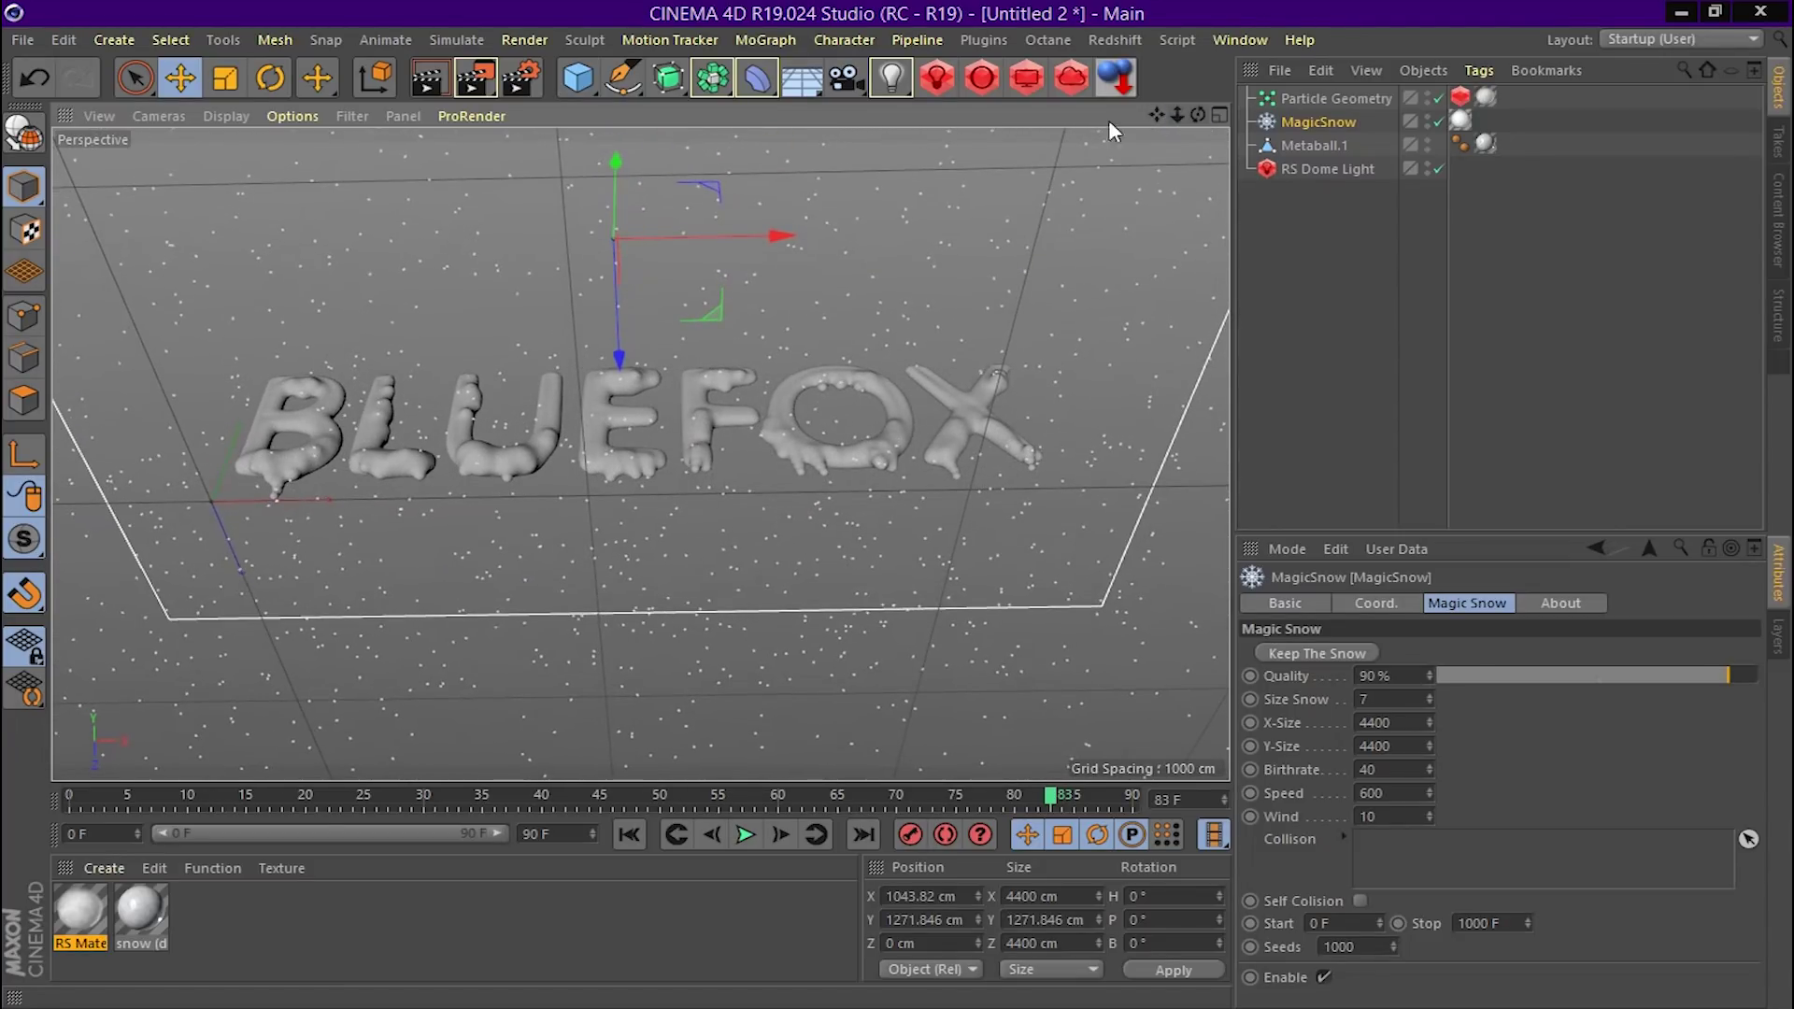
{"action": "left_click", "coordinate": [424, 84]}
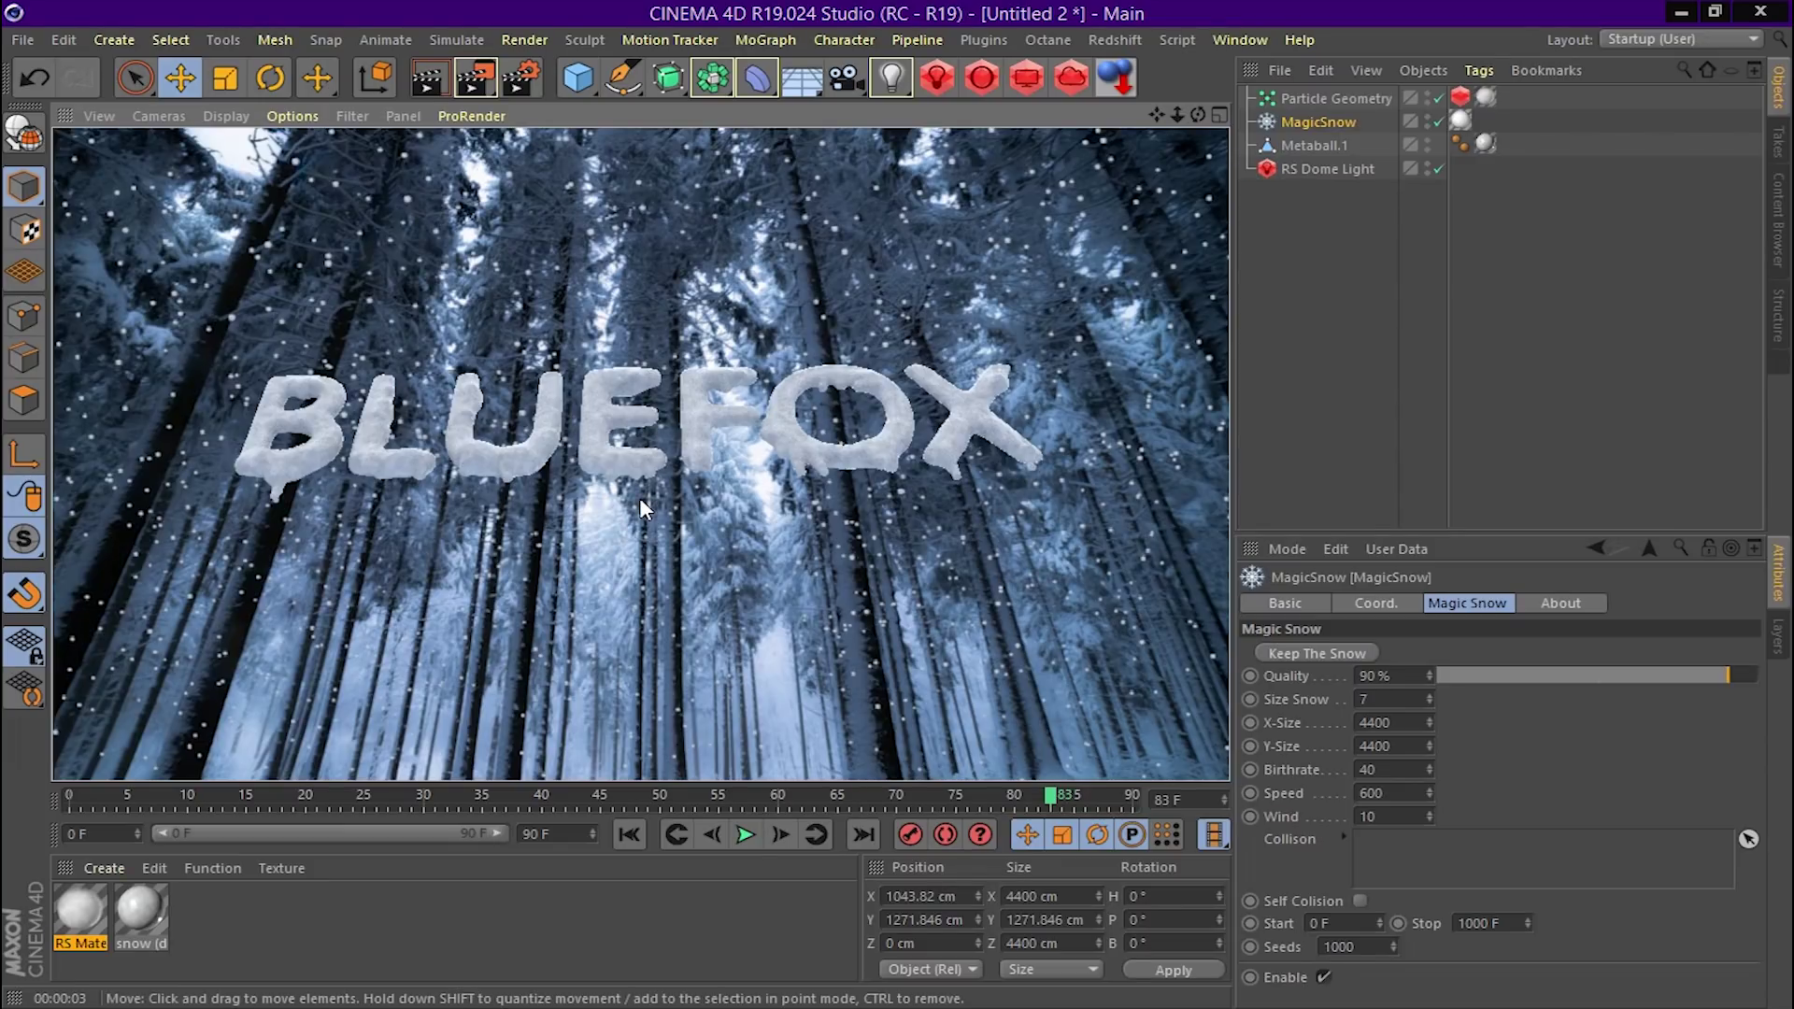
{"action": "left_click", "coordinate": [848, 76]}
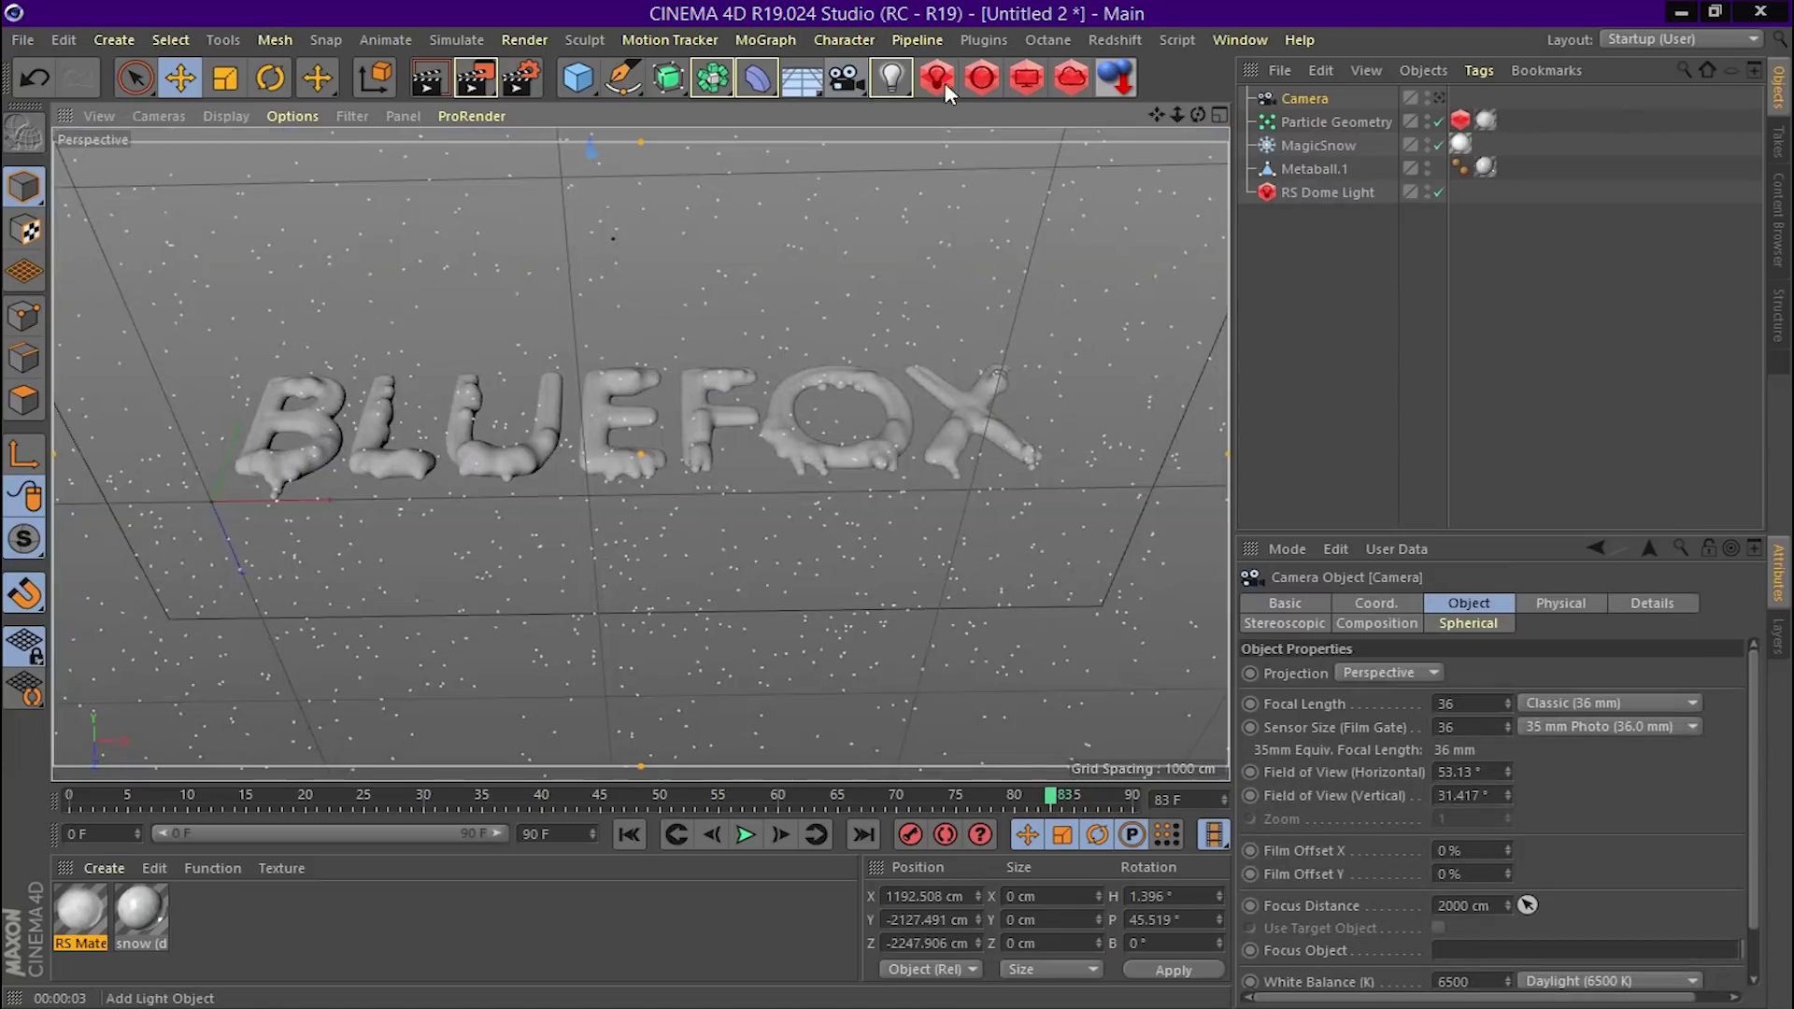
Remove the mistakenly added Redshift Object tag from the Camera
{"action": "right_click", "coordinate": [1329, 105]}
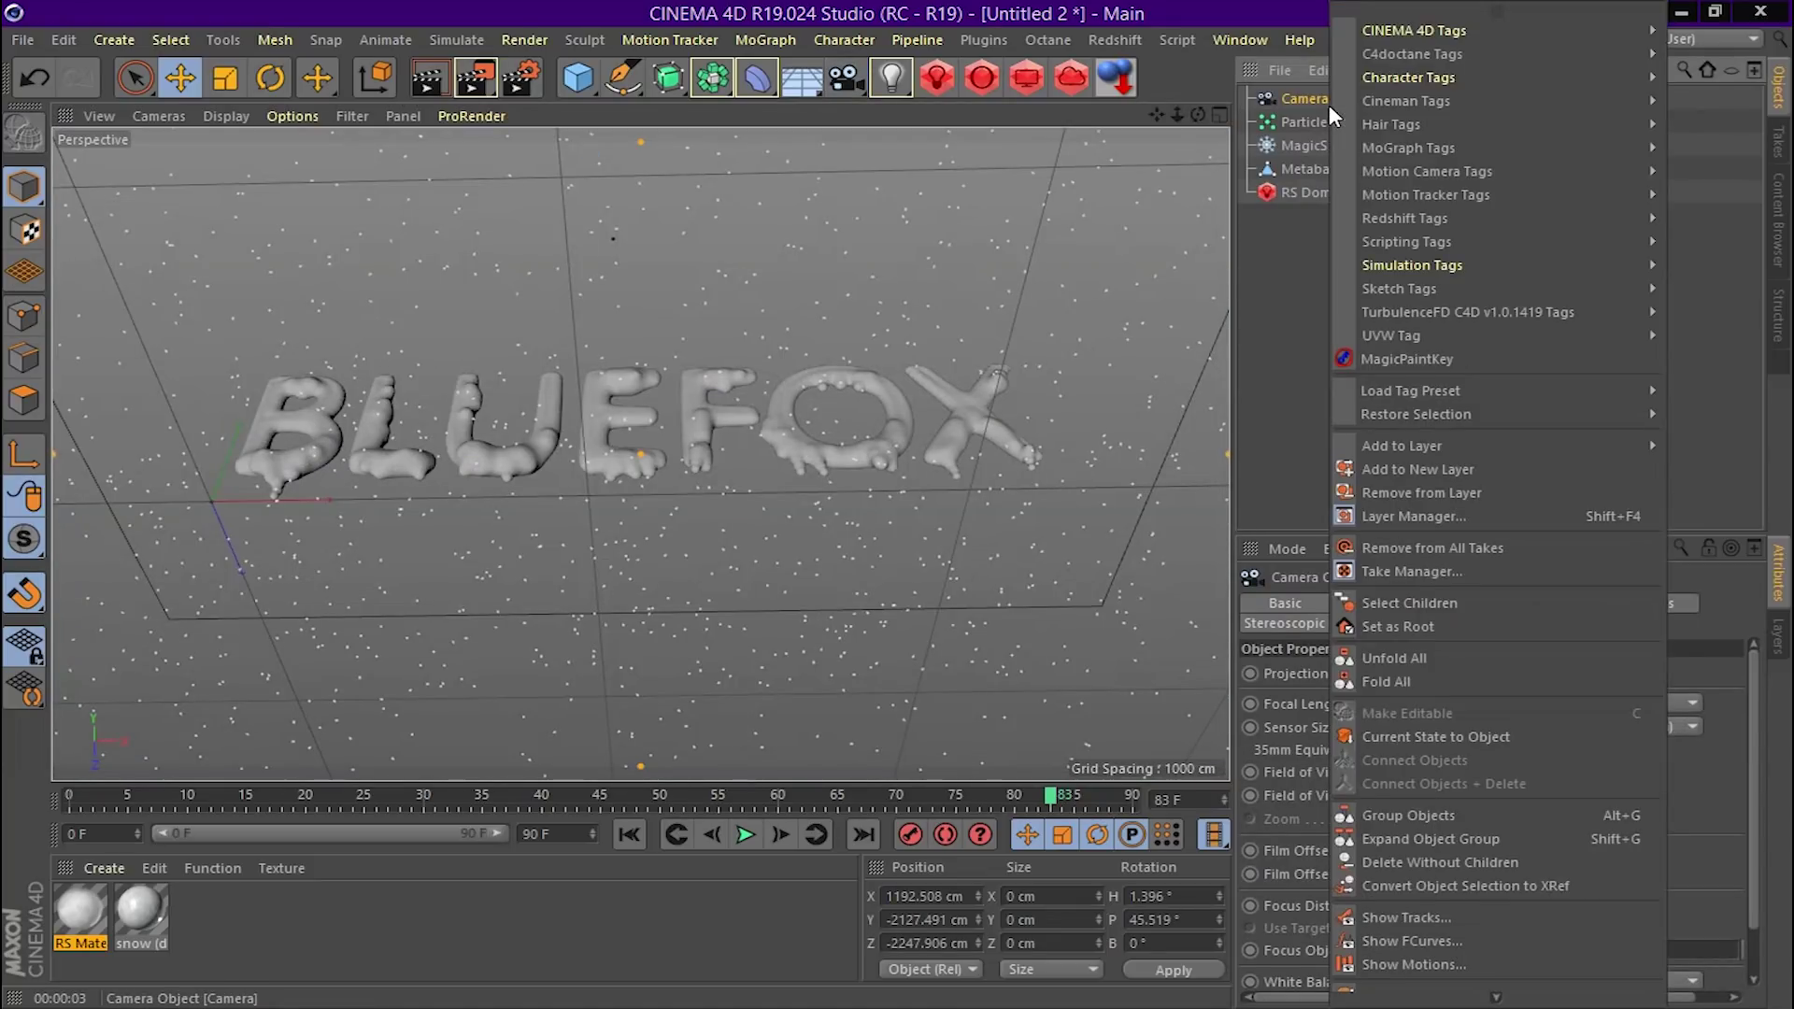
{"action": "left_click", "coordinate": [1284, 494]}
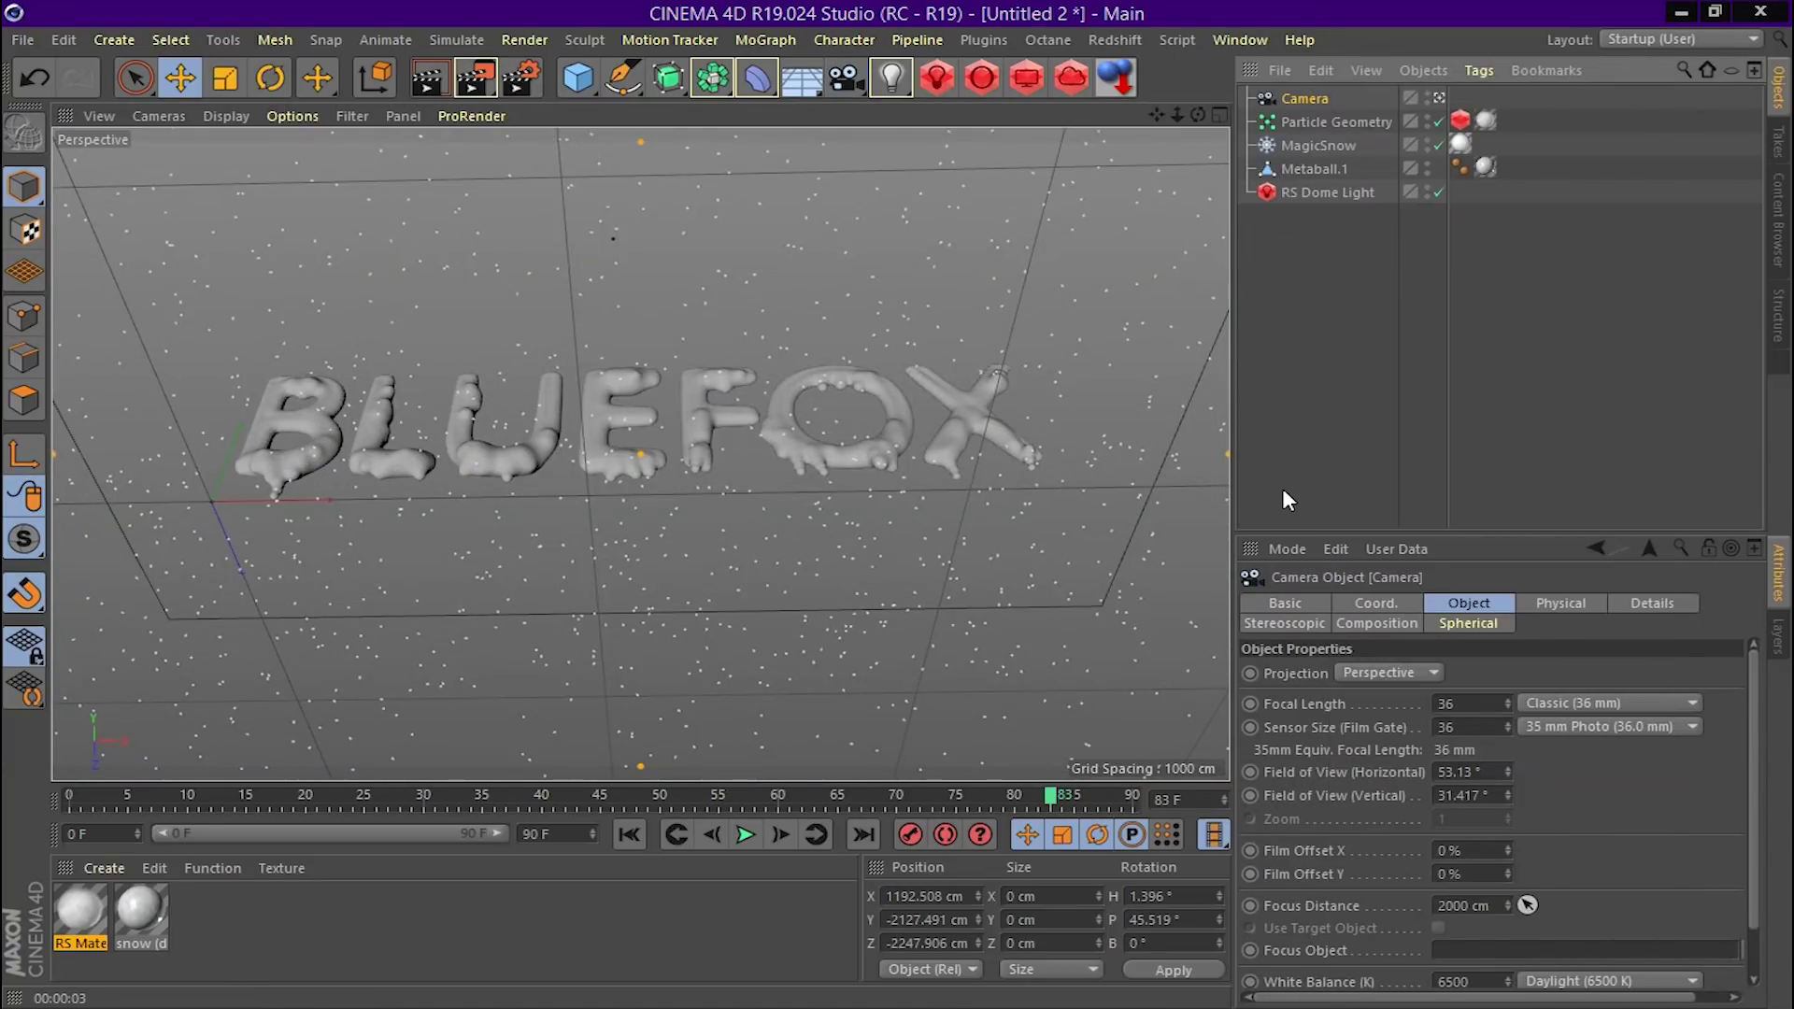
{"action": "right_click", "coordinate": [1309, 96]}
{"action": "mouse_move", "coordinate": [1384, 217]}
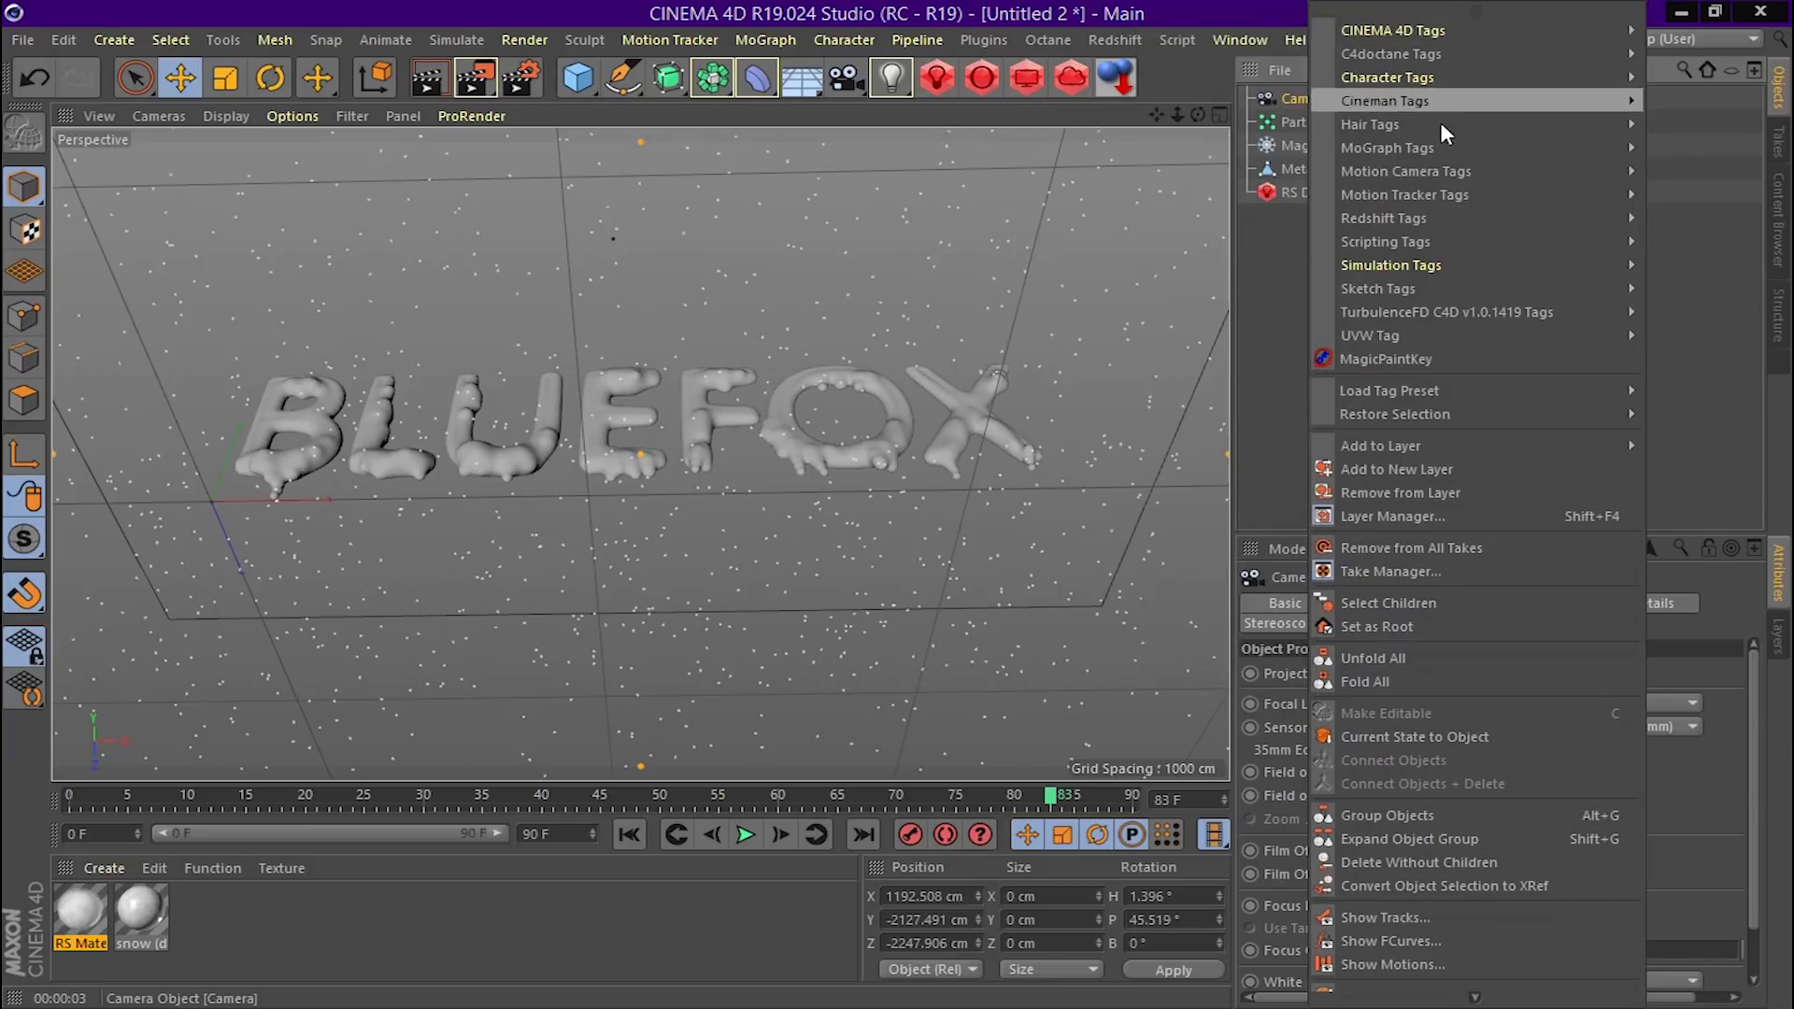
{"action": "left_click", "coordinate": [1702, 242]}
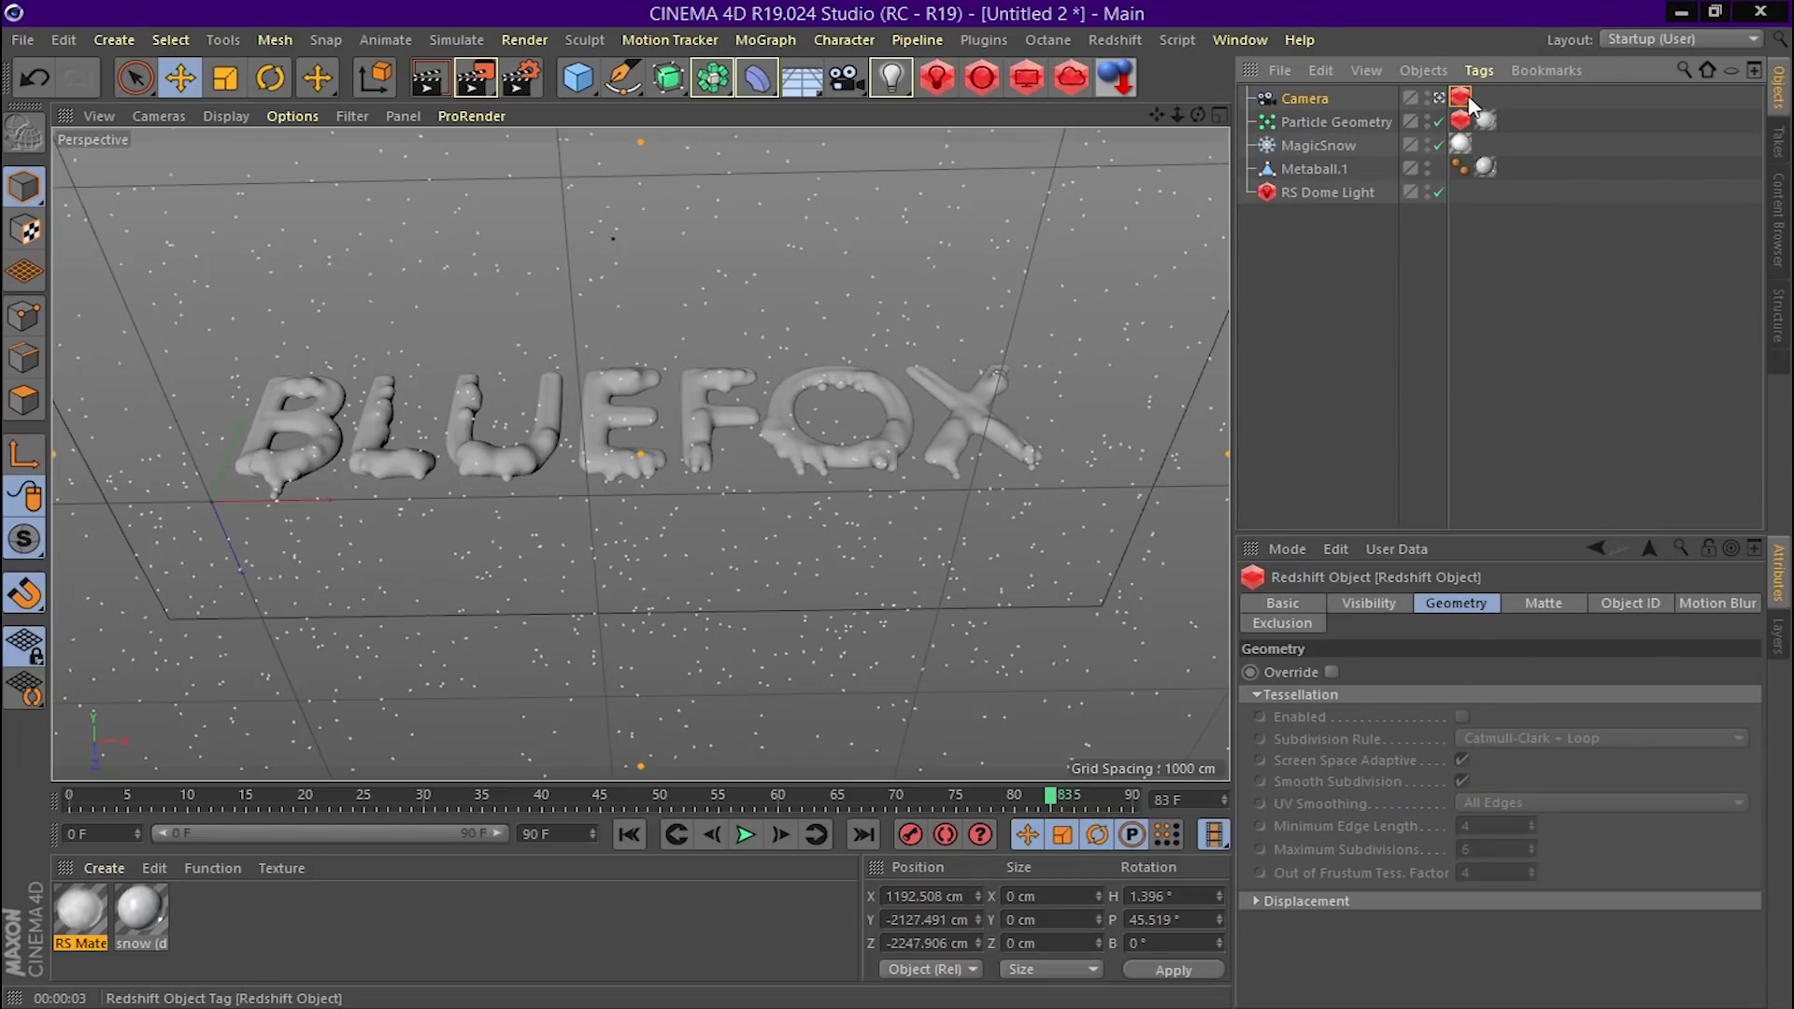
{"action": "left_click", "coordinate": [1326, 103]}
{"action": "key", "text": "Delete"}
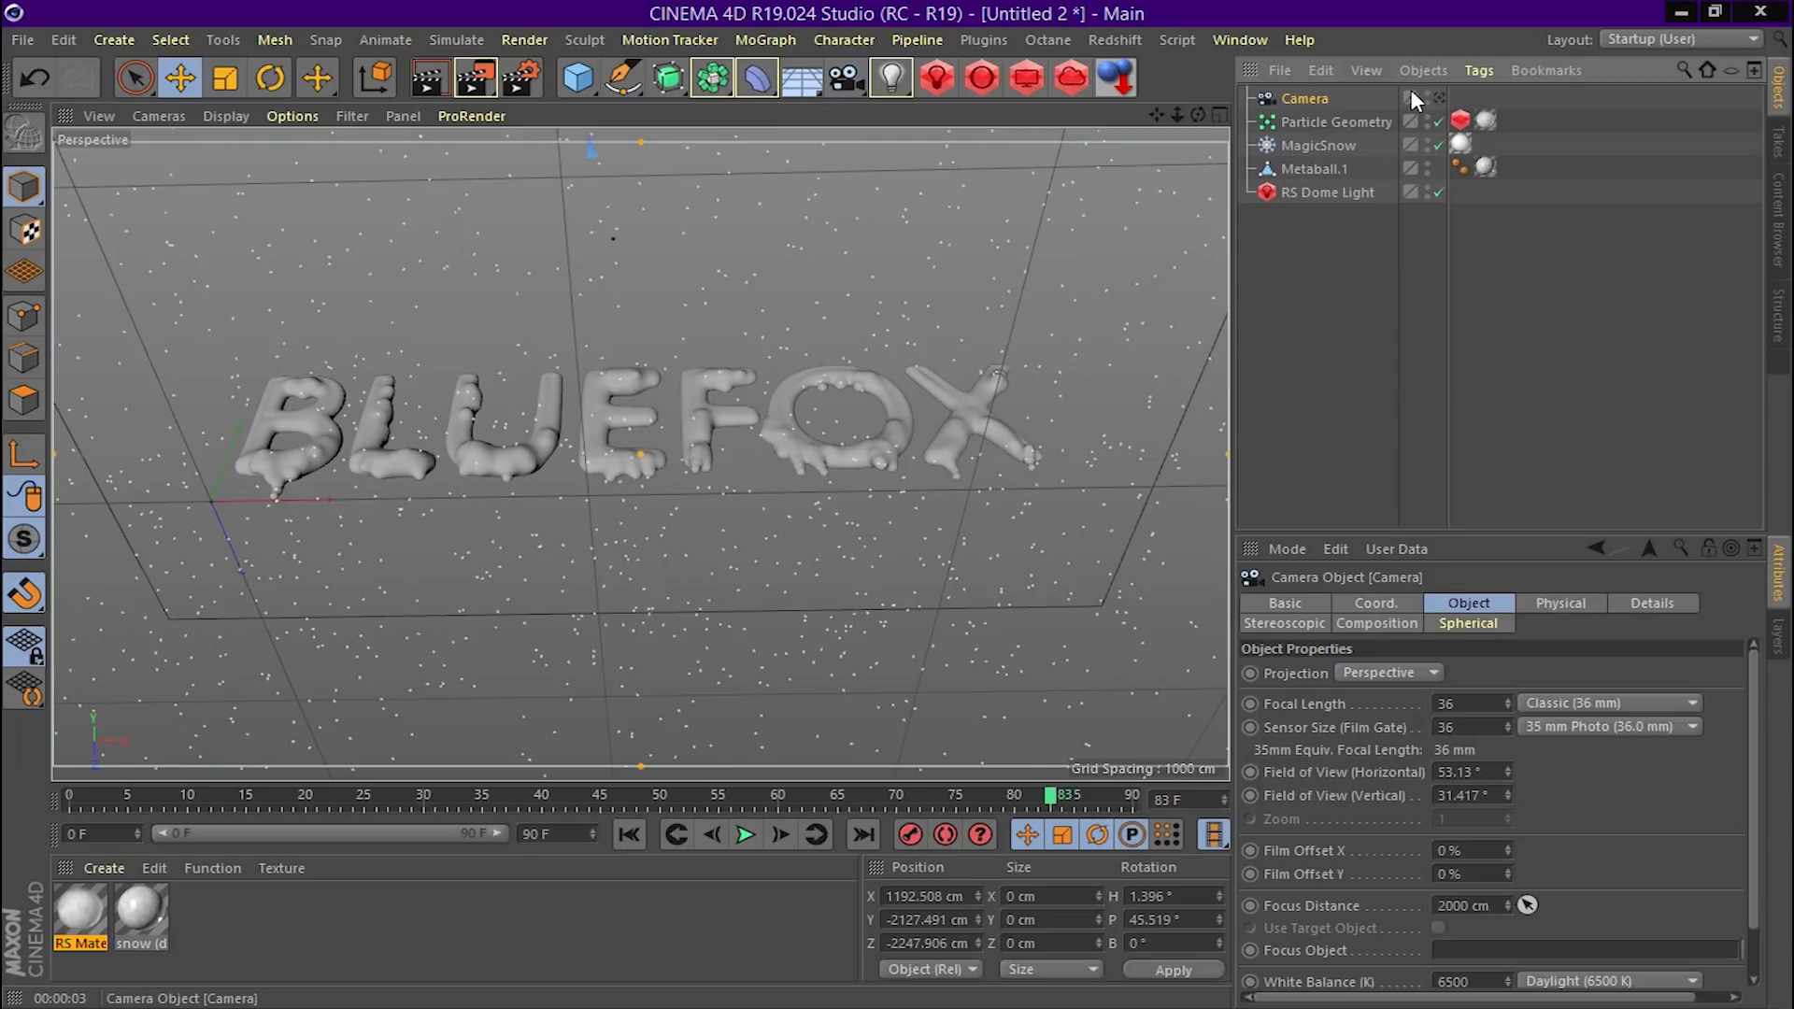
{"action": "left_click", "coordinate": [1378, 359]}
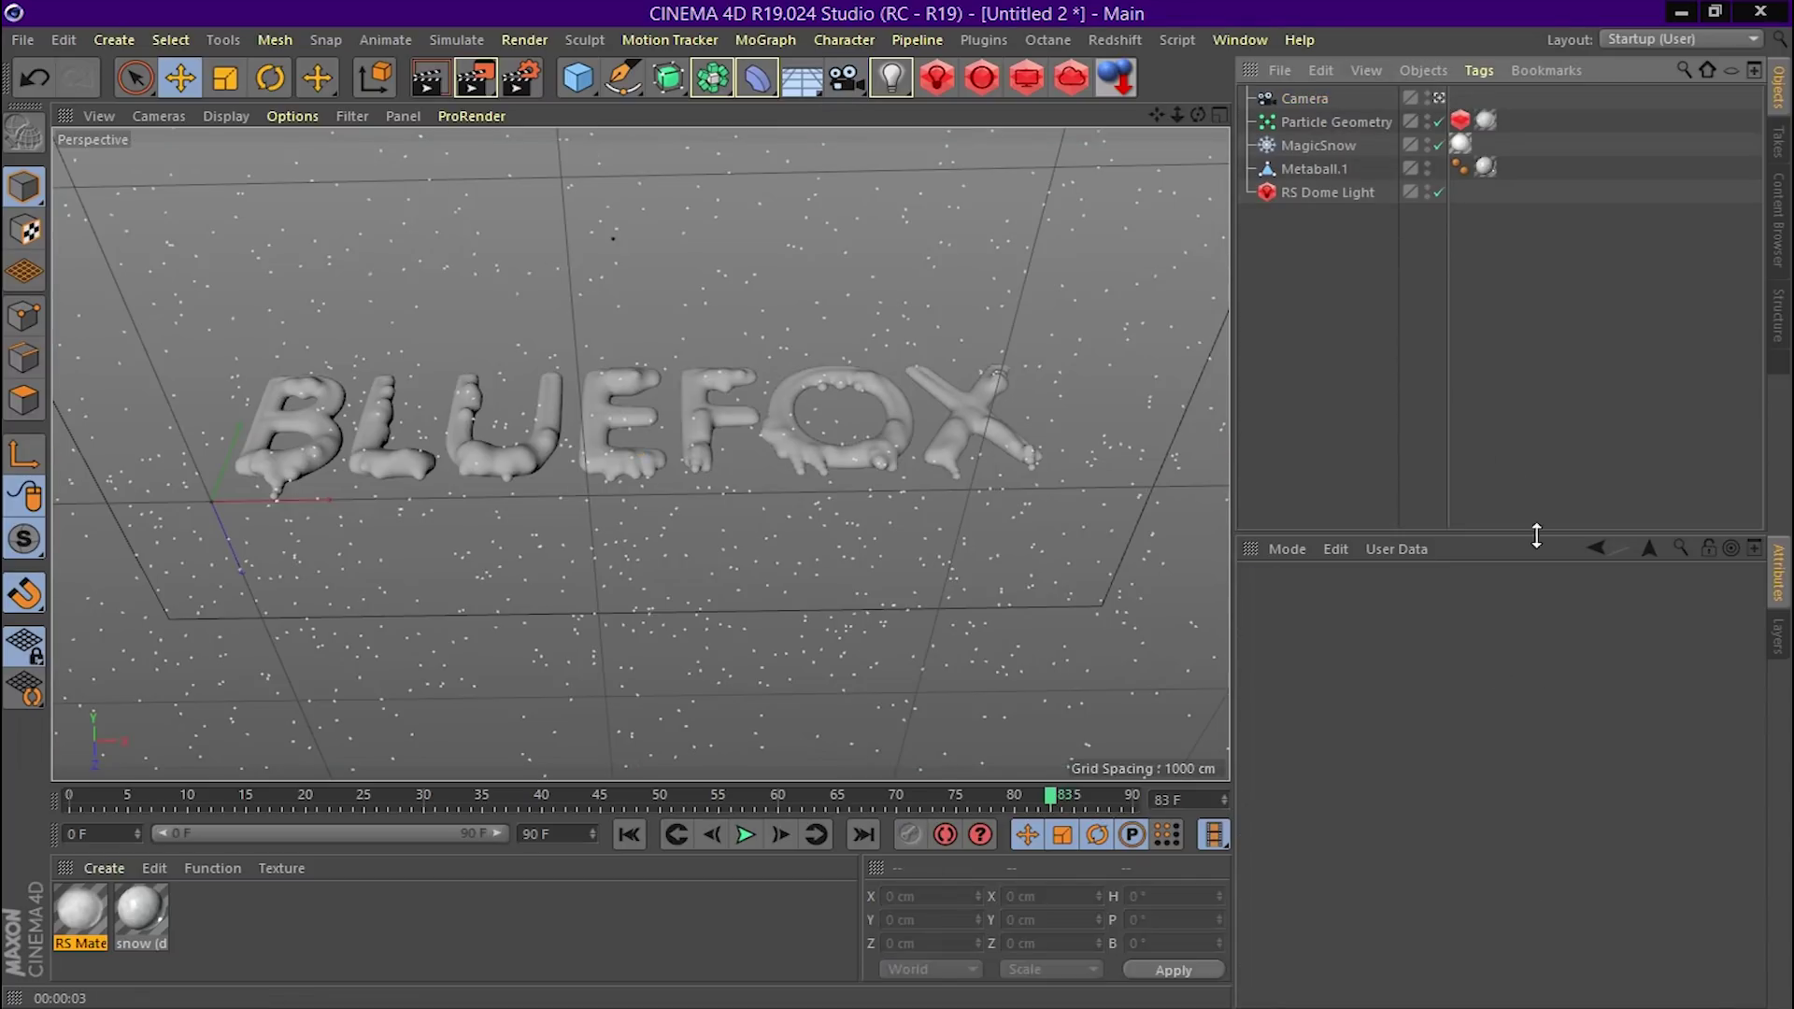
Set Metaball.1 as the Camera's Focus Object and add a Redshift Camera tag
{"action": "left_click", "coordinate": [1340, 97]}
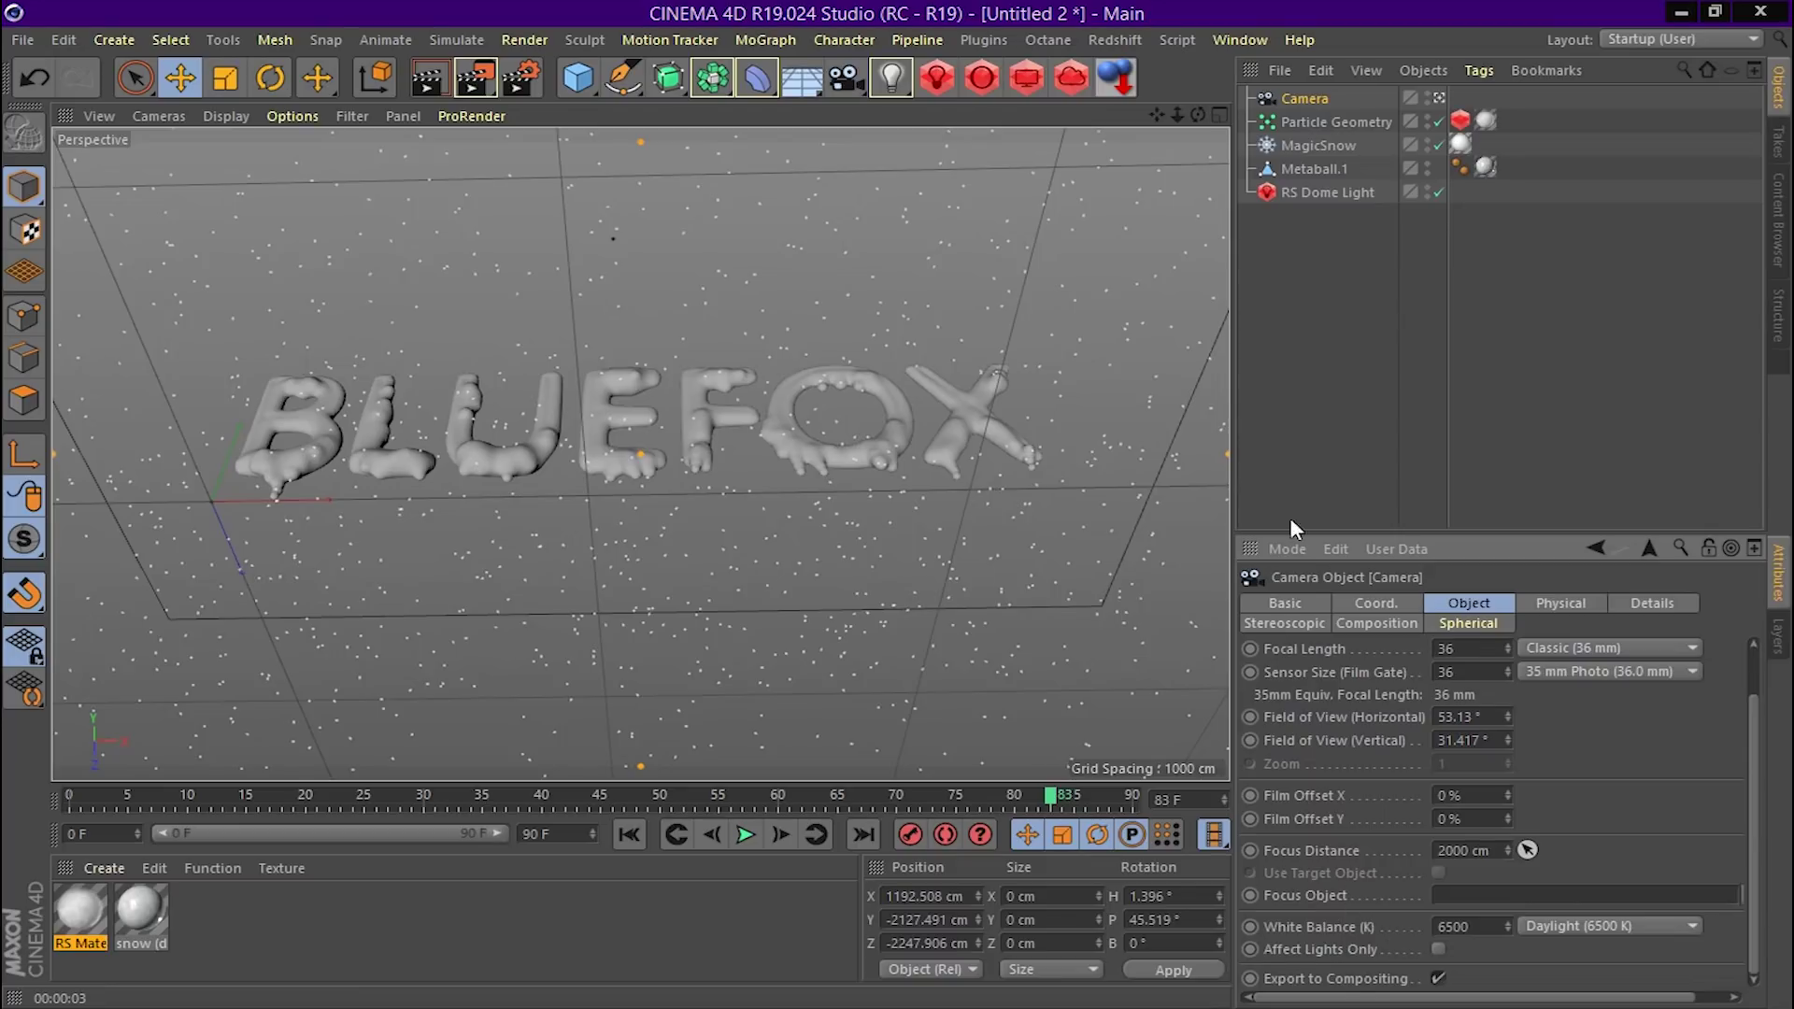
{"action": "left_click_drag", "start_coordinate": [1307, 170], "coordinate": [1524, 895]}
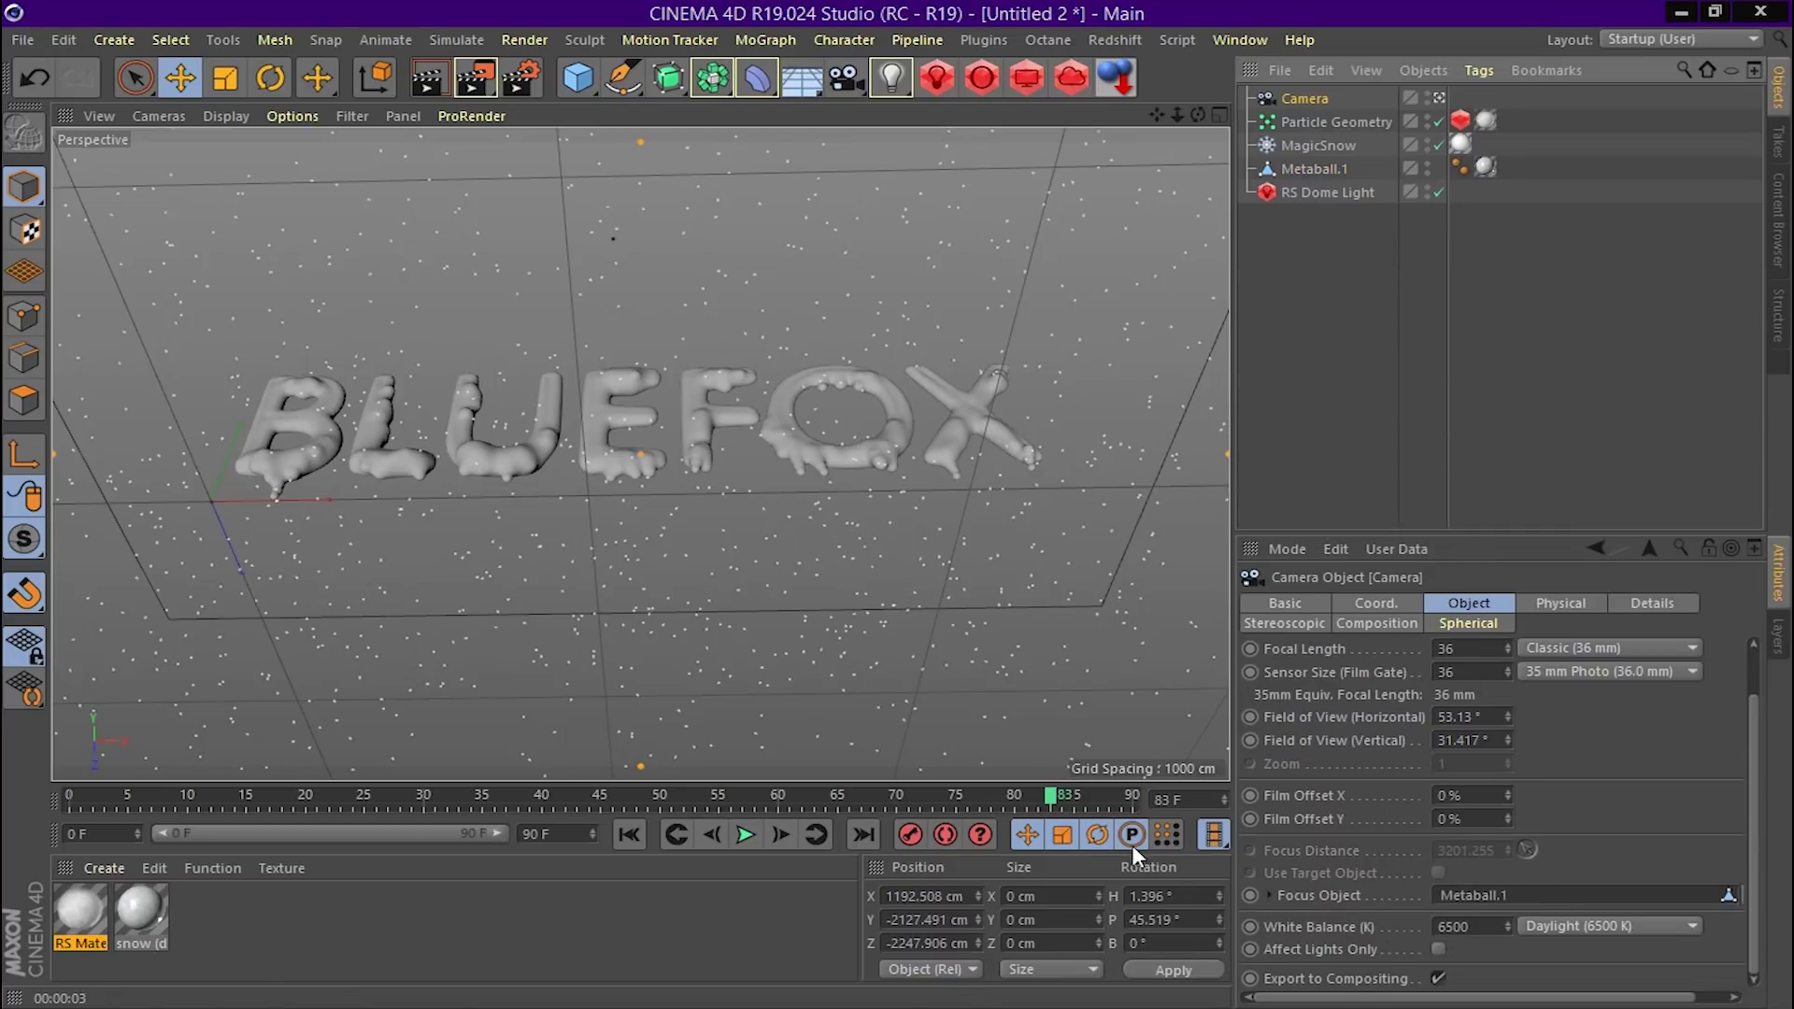
{"action": "right_click", "coordinate": [1326, 106]}
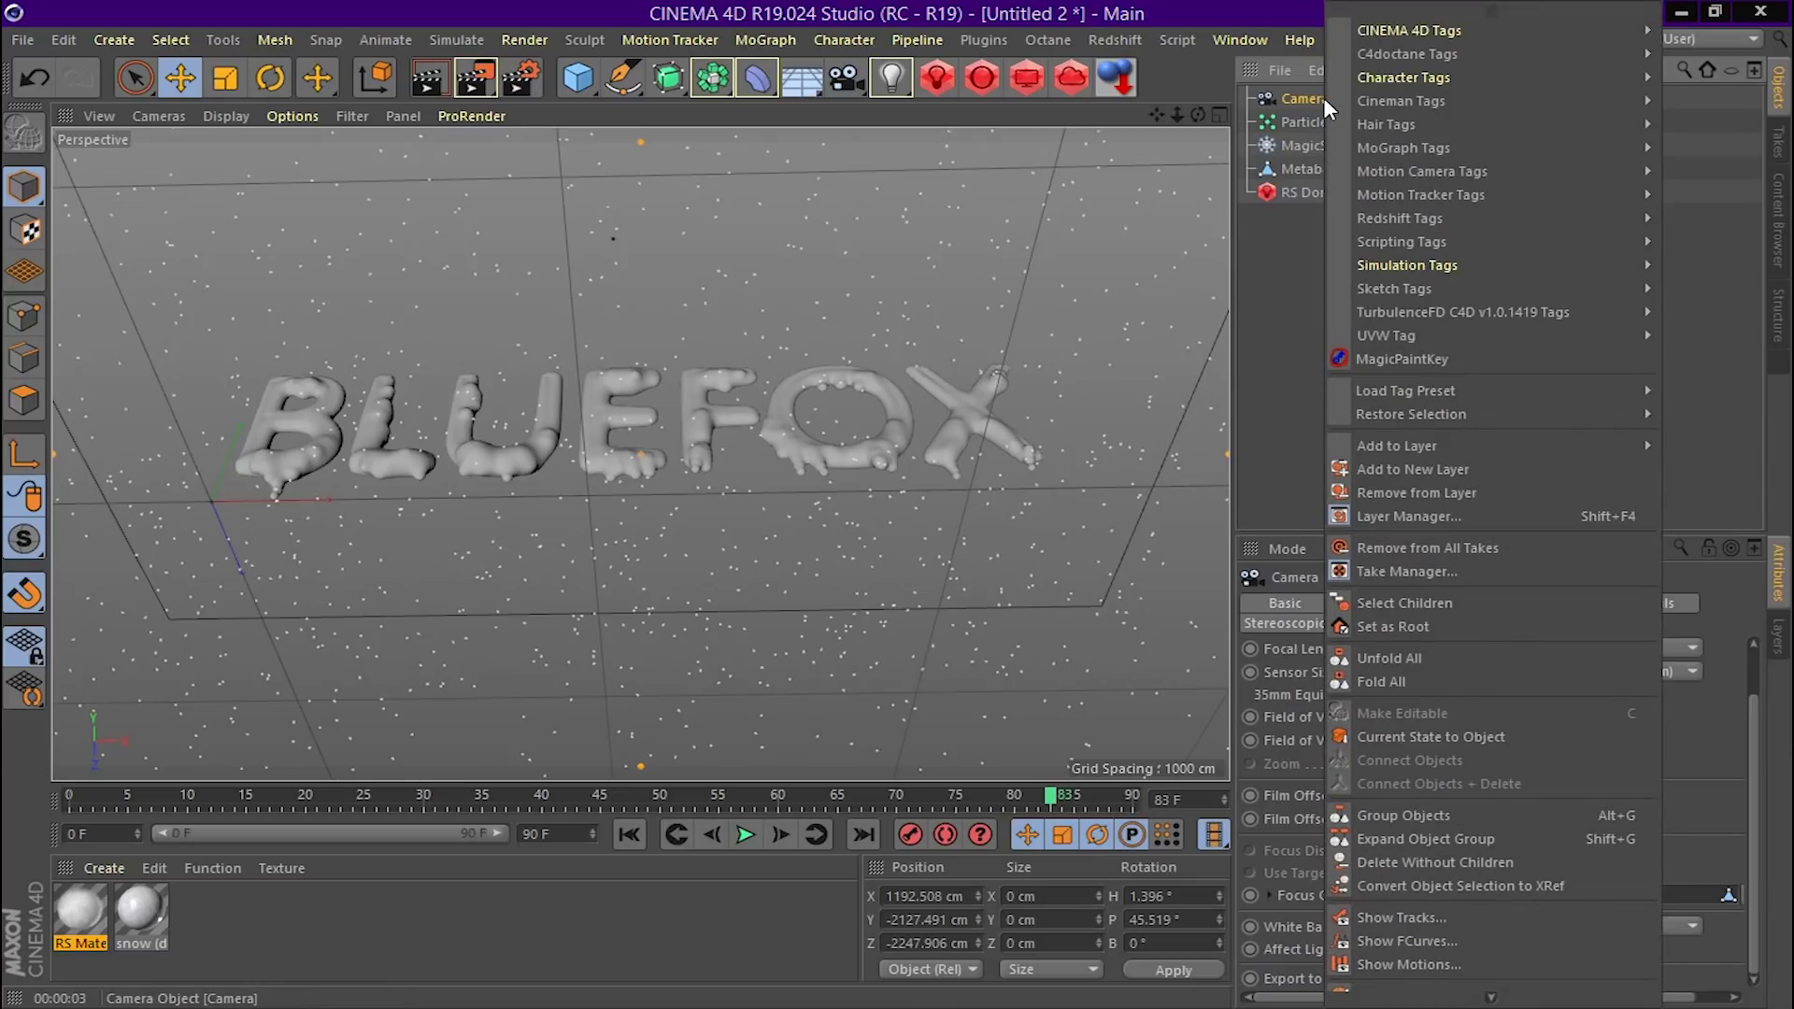
{"action": "mouse_move", "coordinate": [1399, 217]}
{"action": "left_click", "coordinate": [1271, 219]}
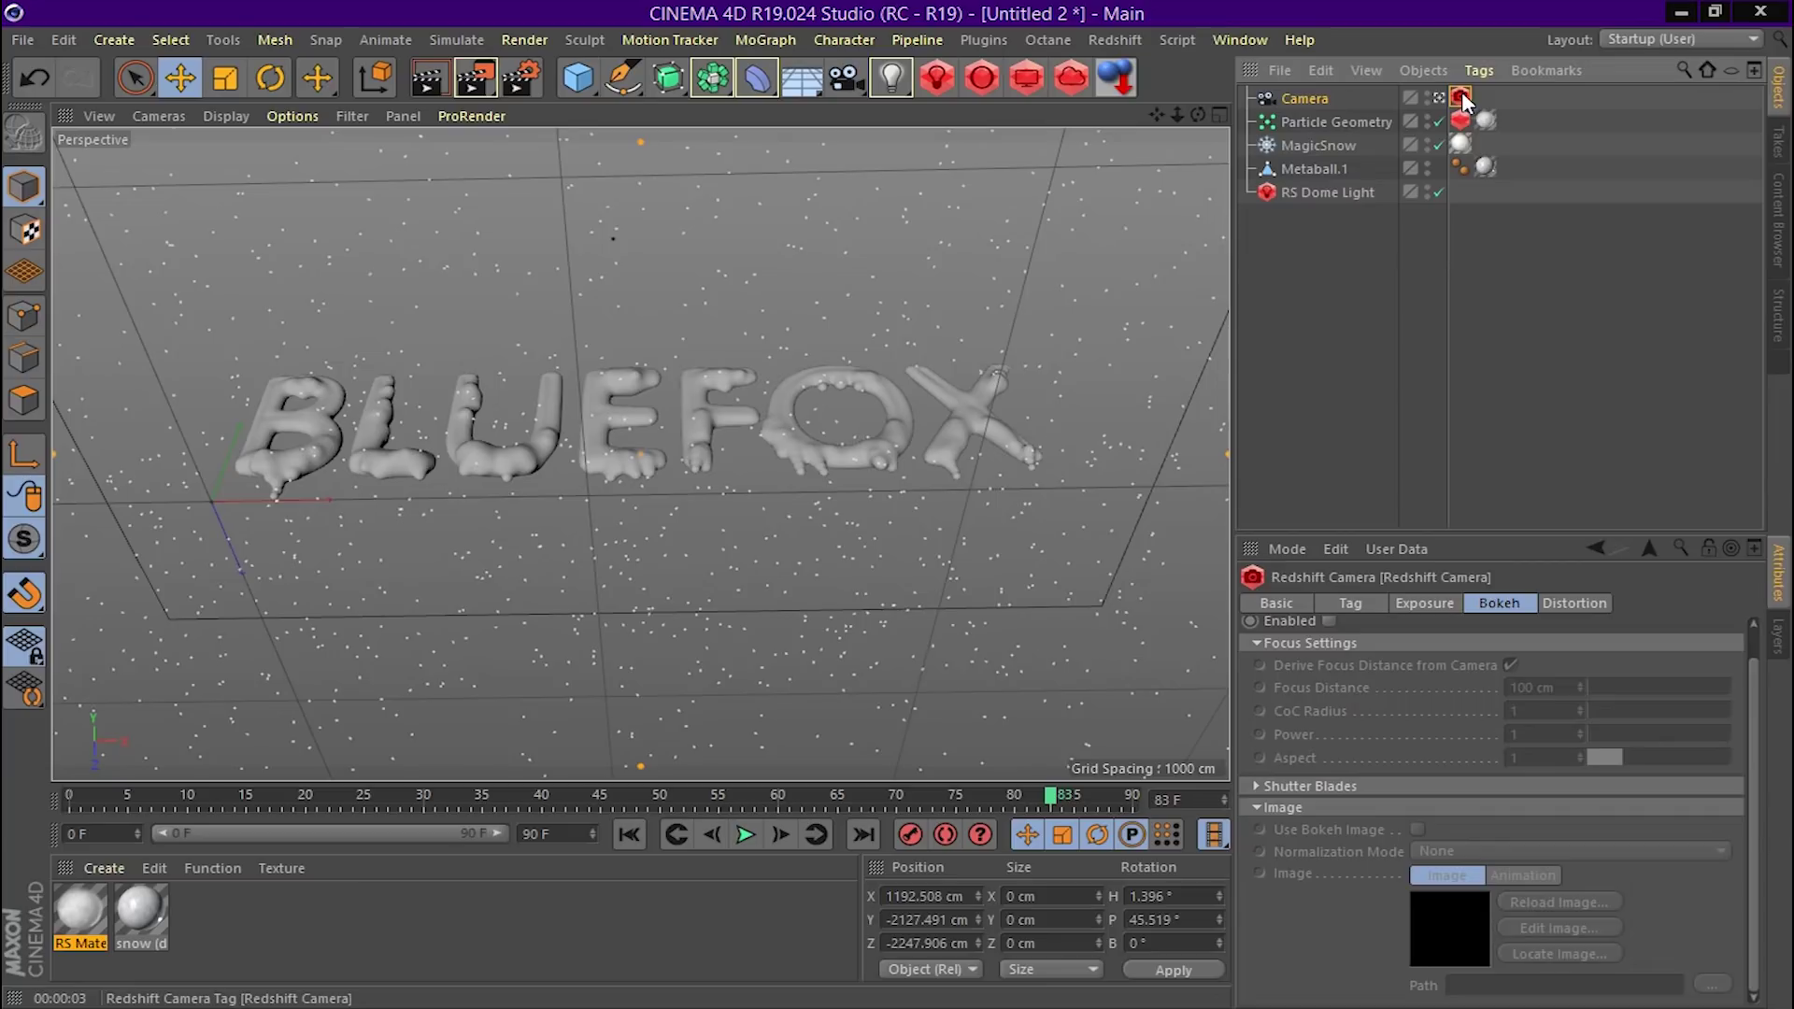
Enable Redshift Camera bokeh with CoC Radius 50 and preview the forest blur in Render View
{"action": "left_click", "coordinate": [1329, 621]}
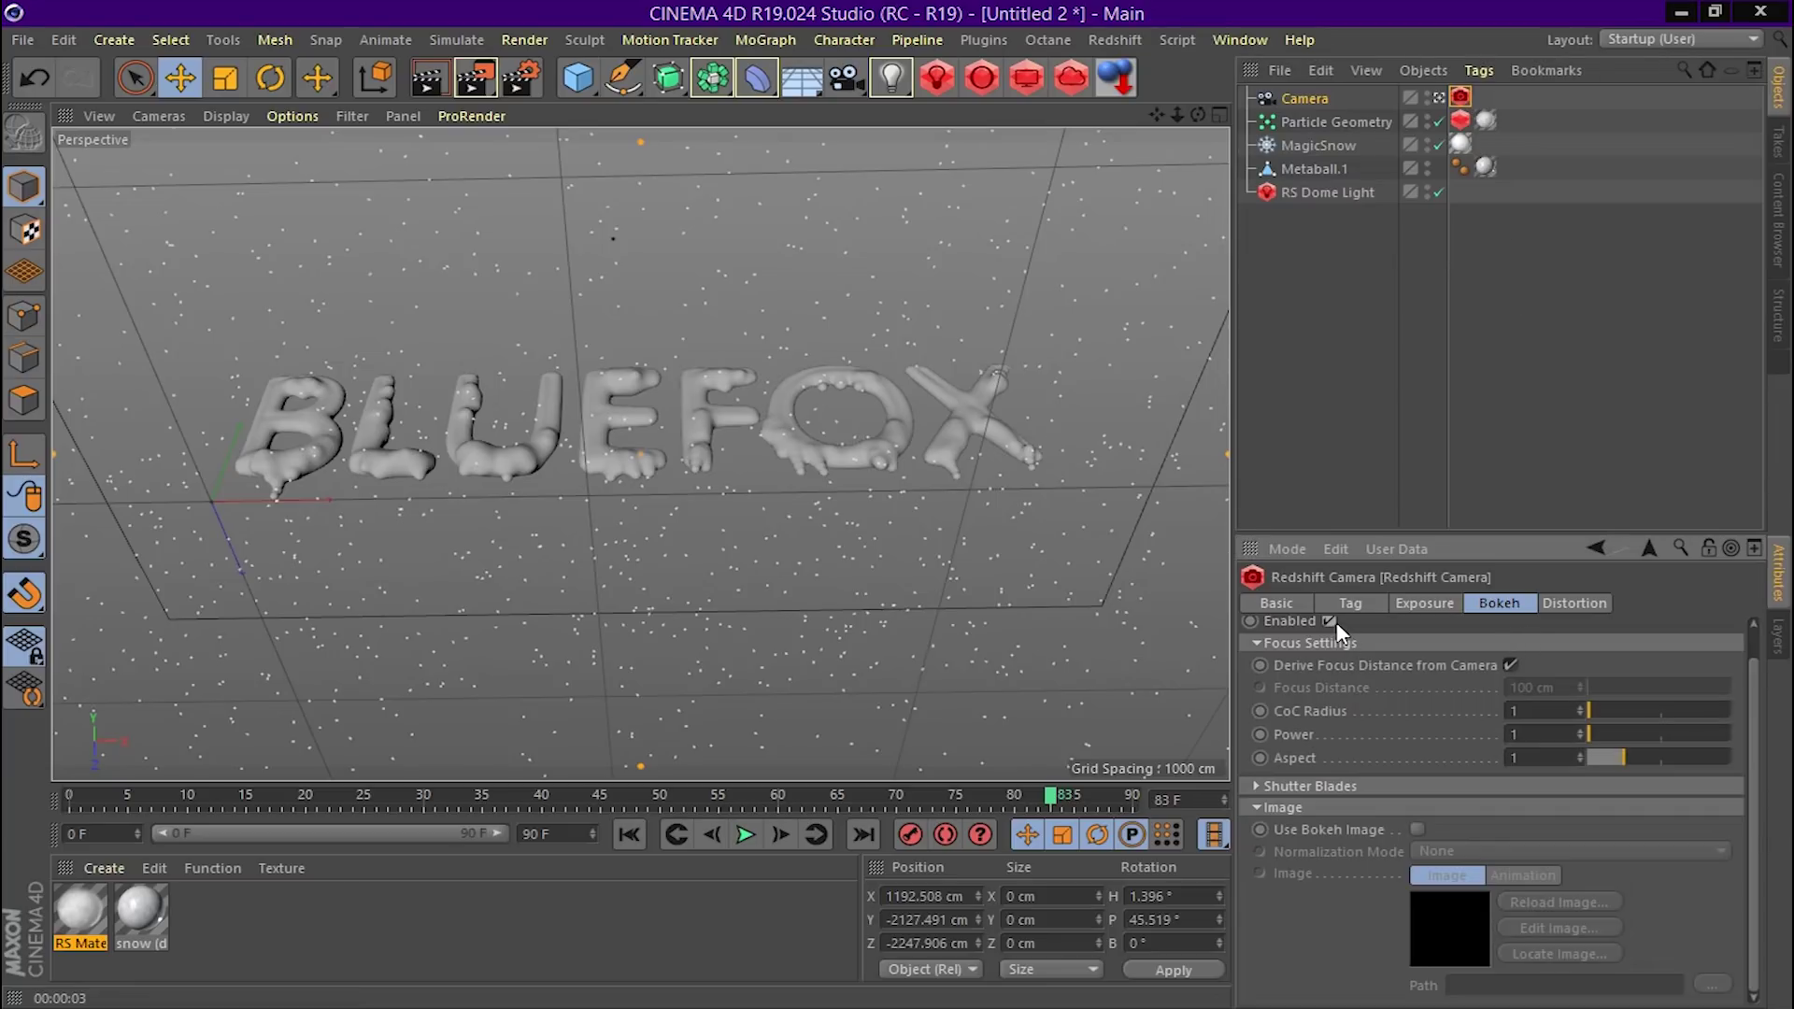
{"action": "left_click", "coordinate": [1535, 709]}
{"action": "key", "text": "Return"}
{"action": "left_click", "coordinate": [448, 84]}
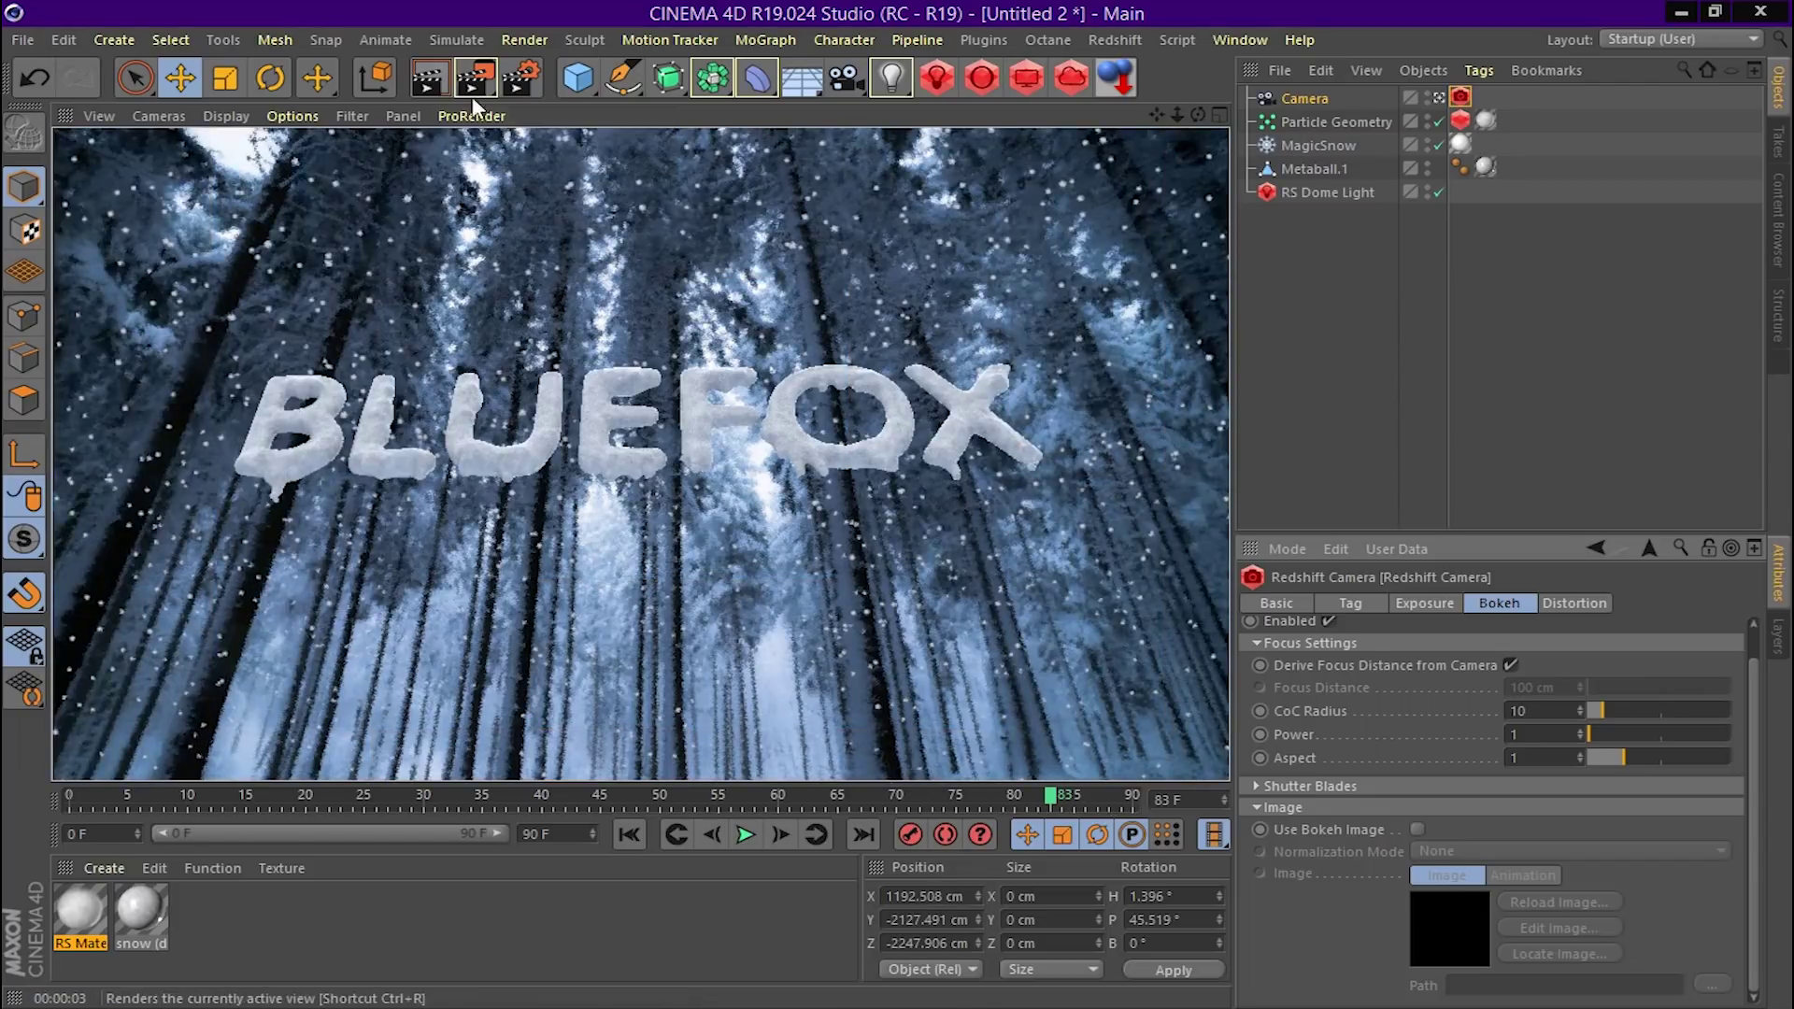
{"action": "double_click", "coordinate": [1532, 711]}
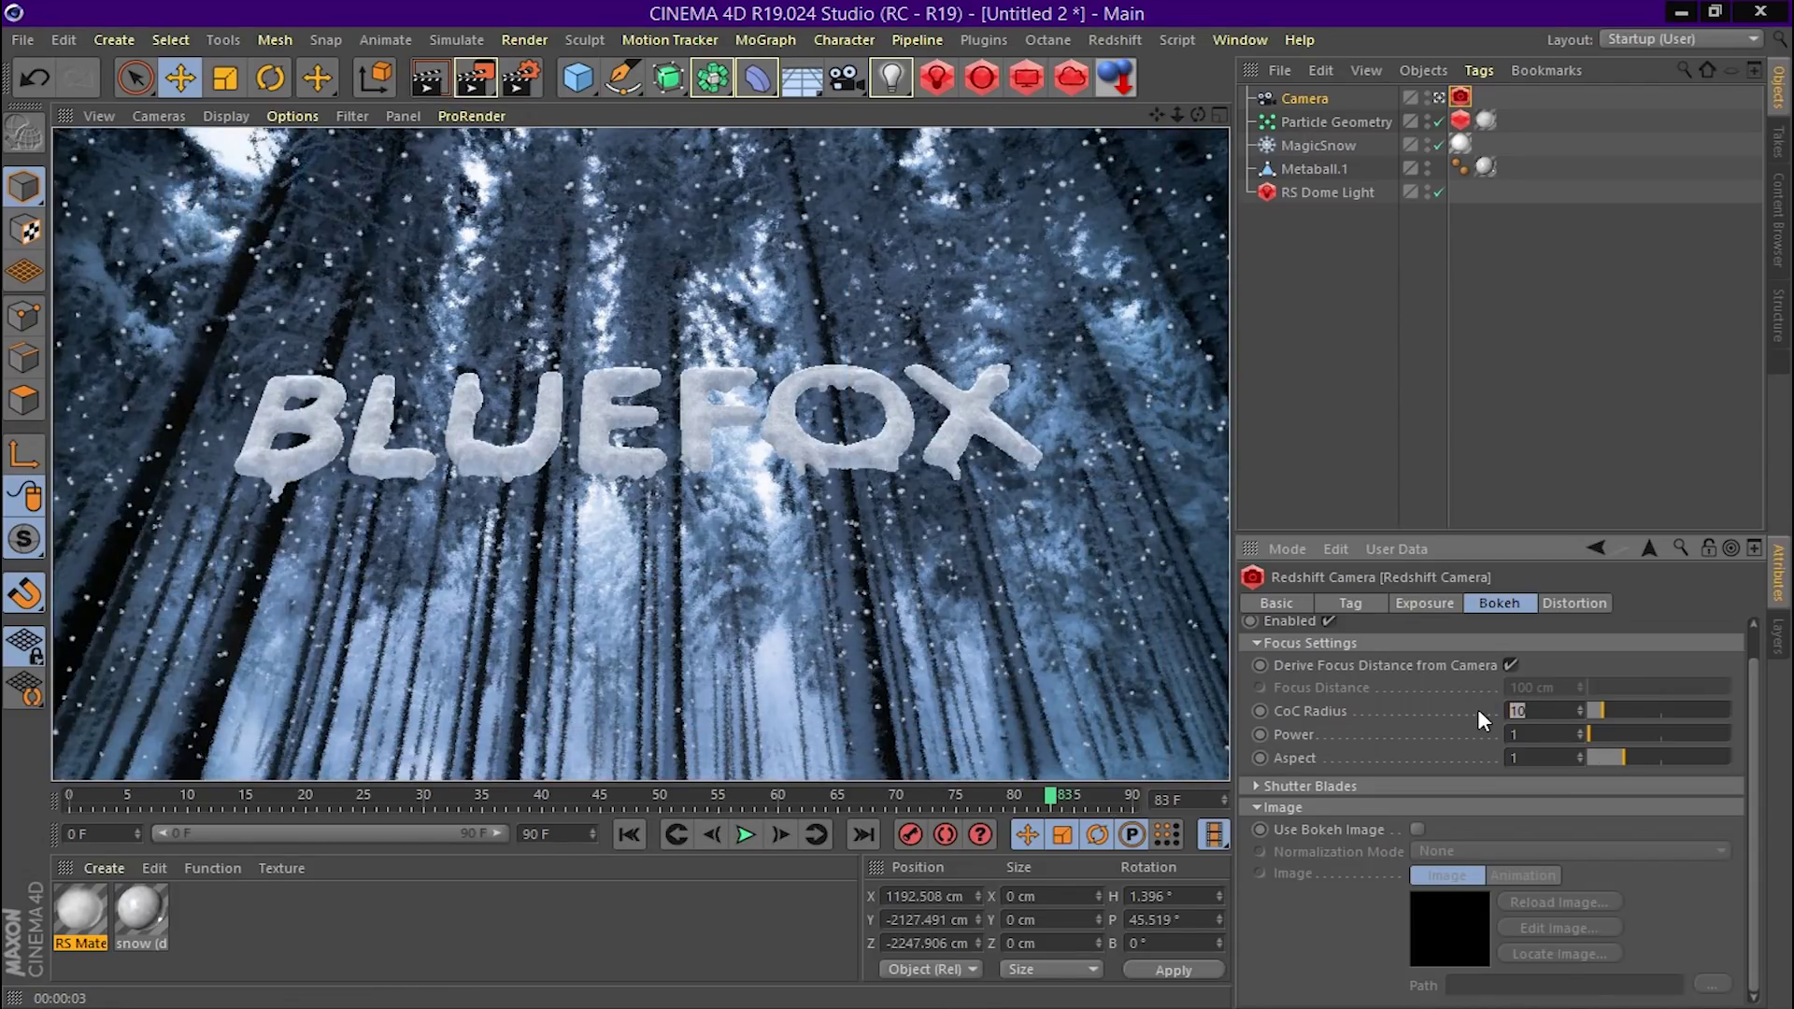
{"action": "type", "text": "50"}
{"action": "key", "text": "Return"}
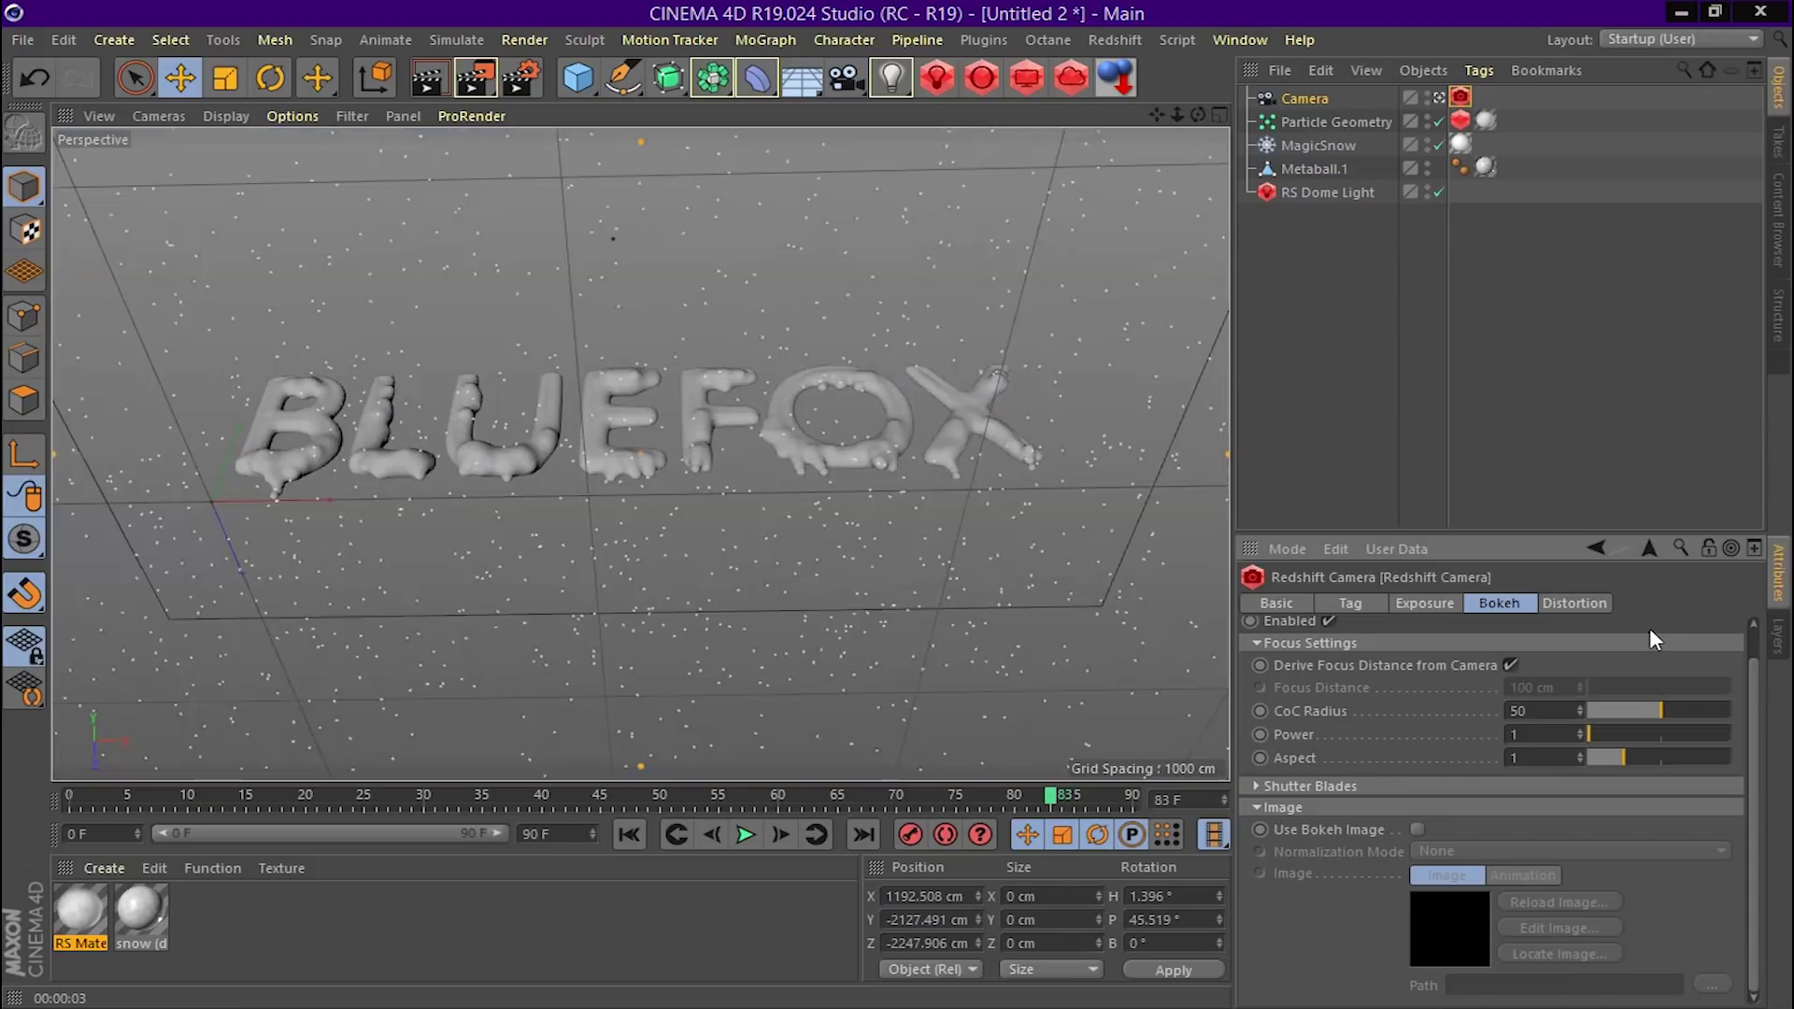
{"action": "left_click", "coordinate": [445, 79]}
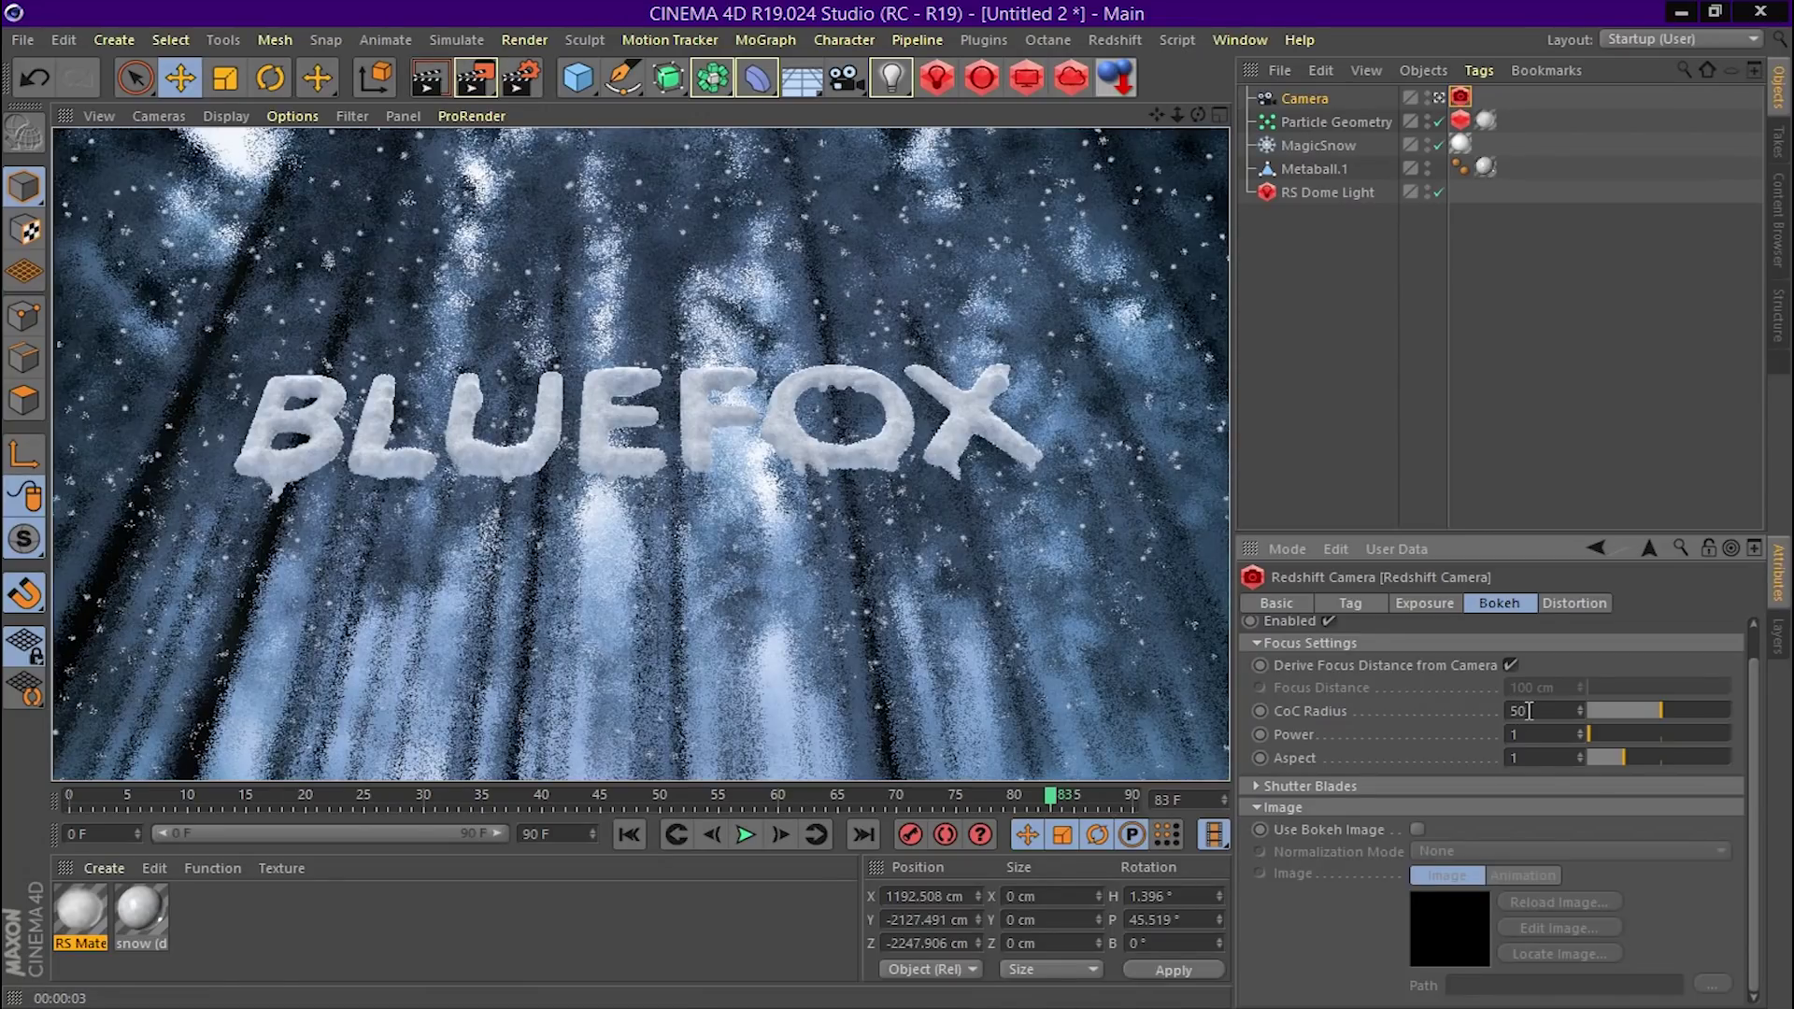
Raise CoC Radius to 100, check Render Settings, and render the final frame to Picture Viewer
{"action": "left_click_drag", "start_coordinate": [1556, 710], "coordinate": [1465, 715]}
{"action": "type", "text": "1"}
{"action": "type", "text": "00"}
{"action": "key", "text": "Return"}
{"action": "key", "text": "ctrl+b"}
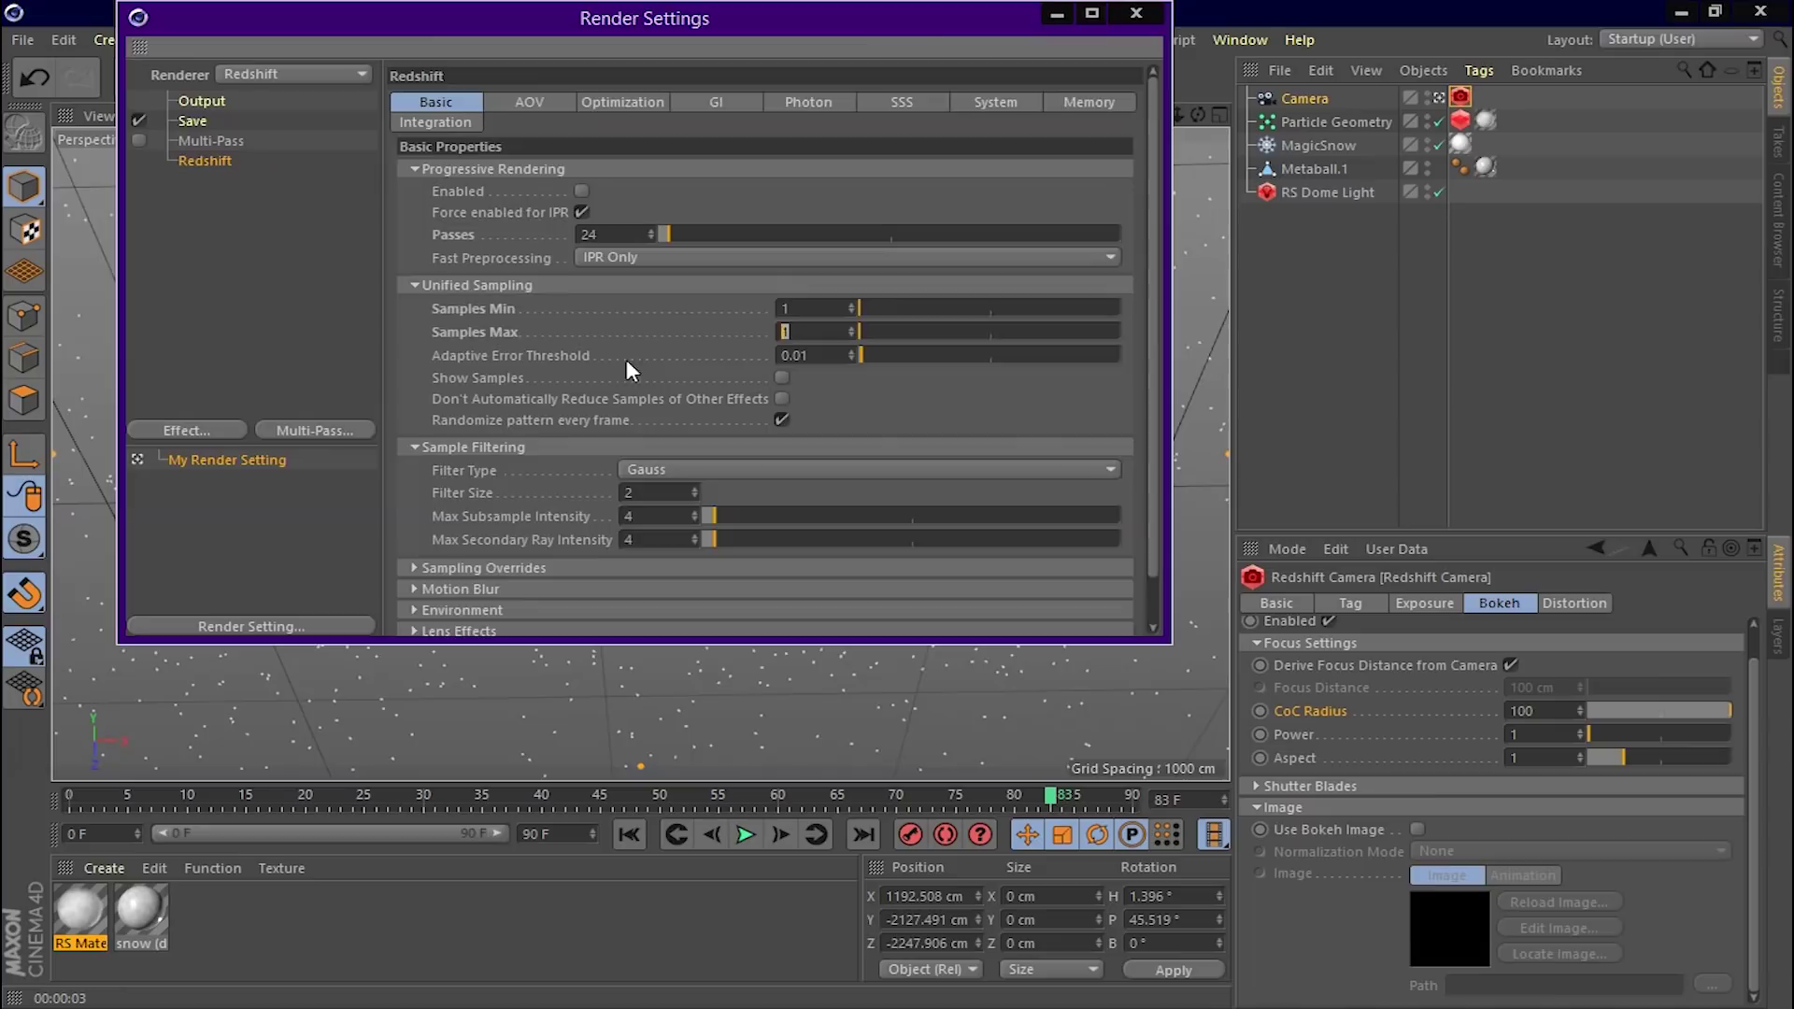
{"action": "key", "text": "shift+r"}
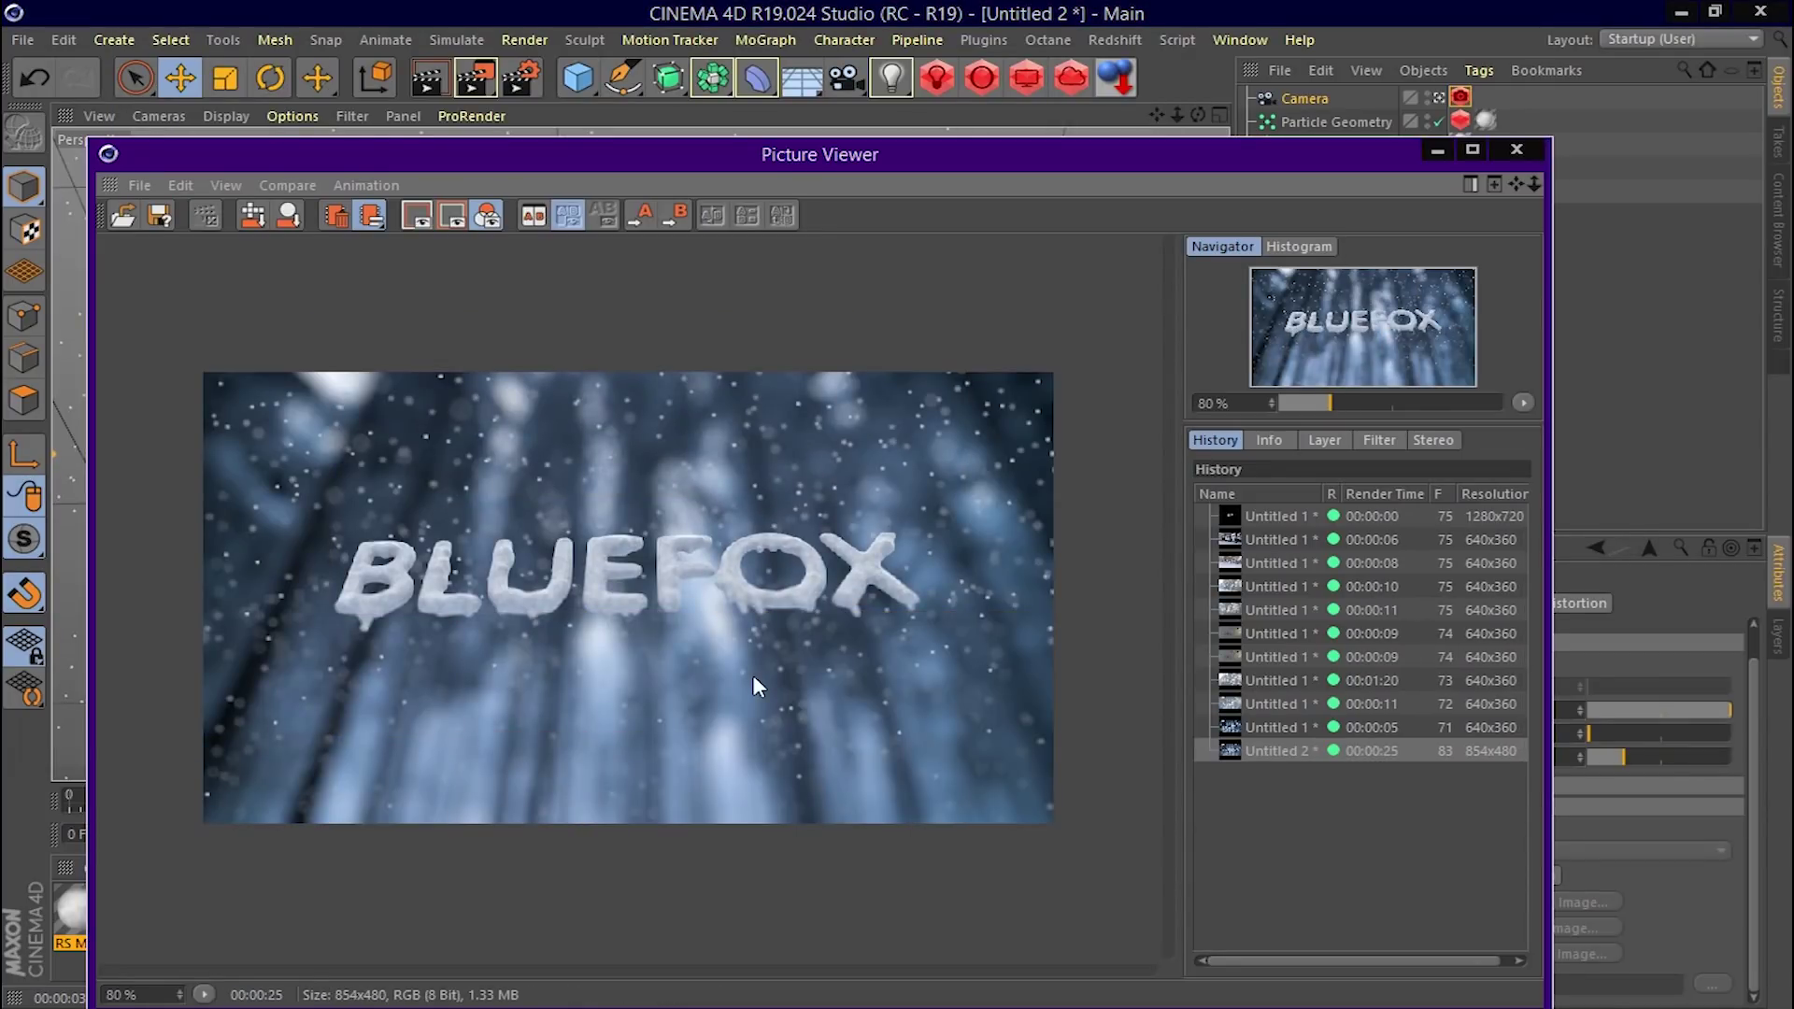